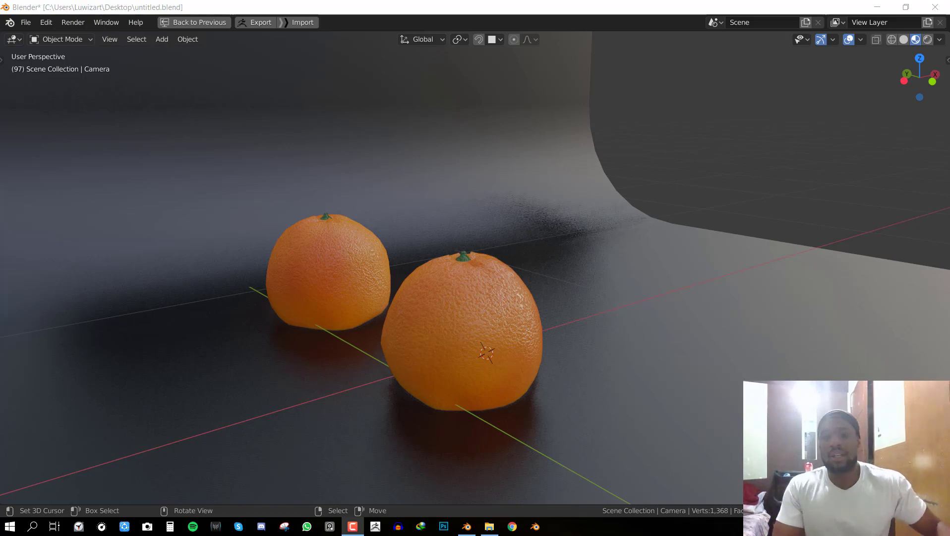
# - Delete the curved backdrop plane behind the two oranges
pyautogui.scroll(-4, 640, 312)
pyautogui.moveTo(392, 287); pyautogui.dragTo(374, 303, button='middle')
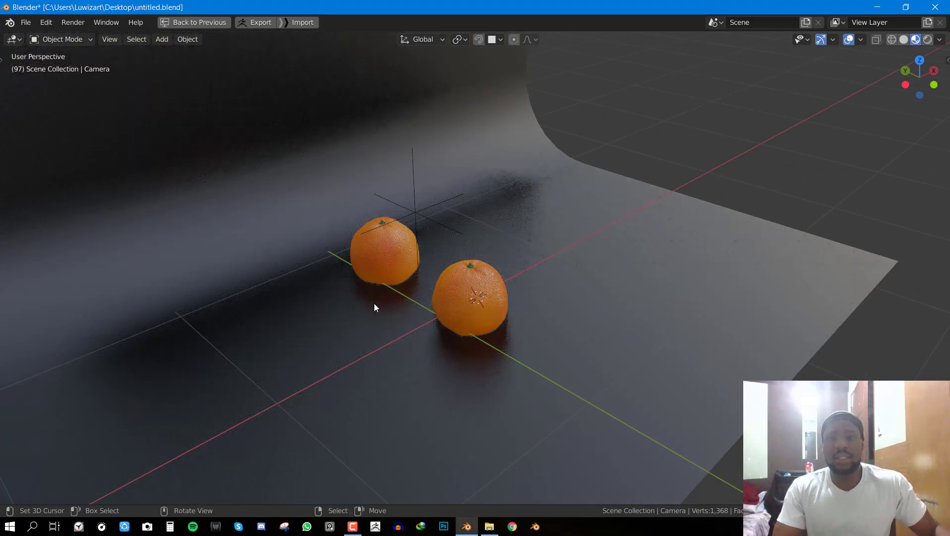
pyautogui.keyDown('alt'); pyautogui.rightClick(446, 273); pyautogui.keyUp('alt')
pyautogui.rightClick(579, 259)
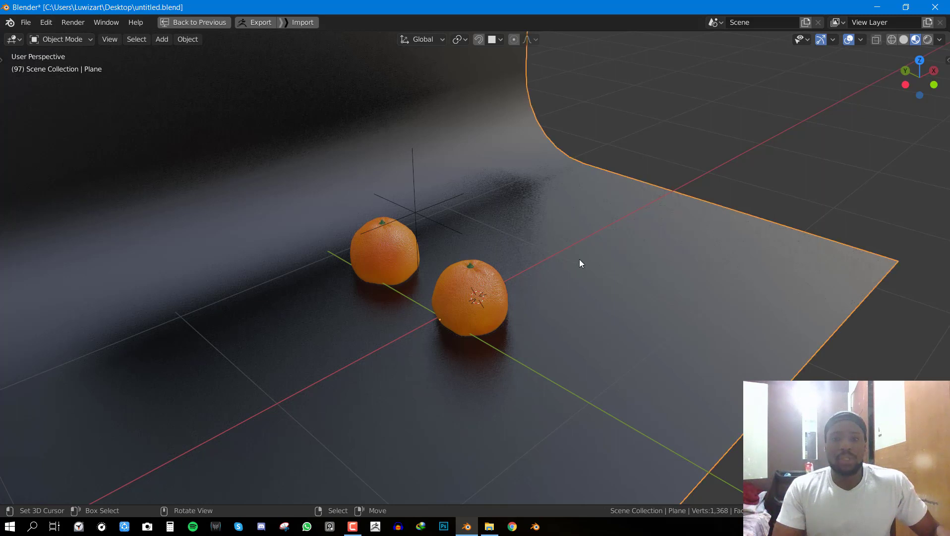
pyautogui.press('x')
pyautogui.click(638, 225)
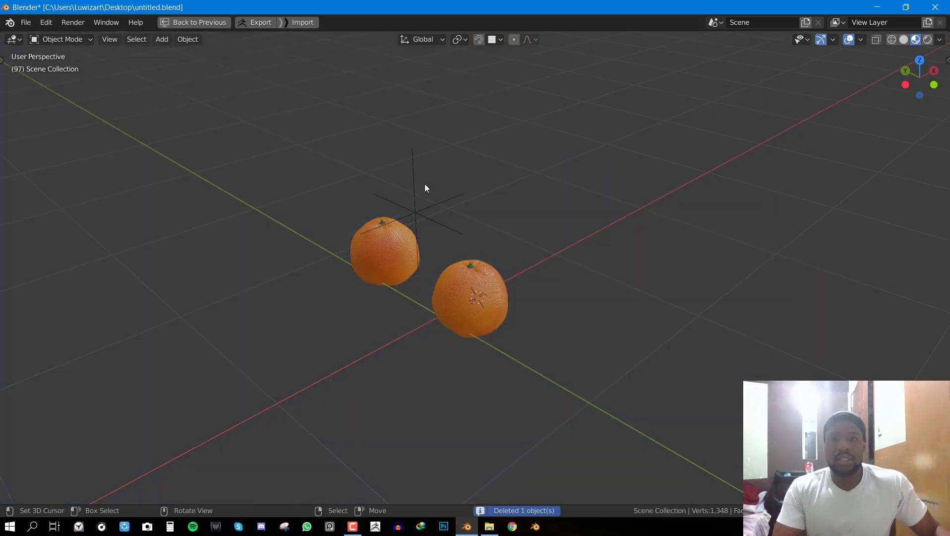
# - Delete the rear orange, keeping only the front one and the driver empty
pyautogui.click(413, 216)
pyautogui.rightClick(381, 248)
pyautogui.press('Delete')
pyautogui.moveTo(605, 248); pyautogui.dragTo(562, 227, button='middle')
pyautogui.scroll(2, 562, 227)
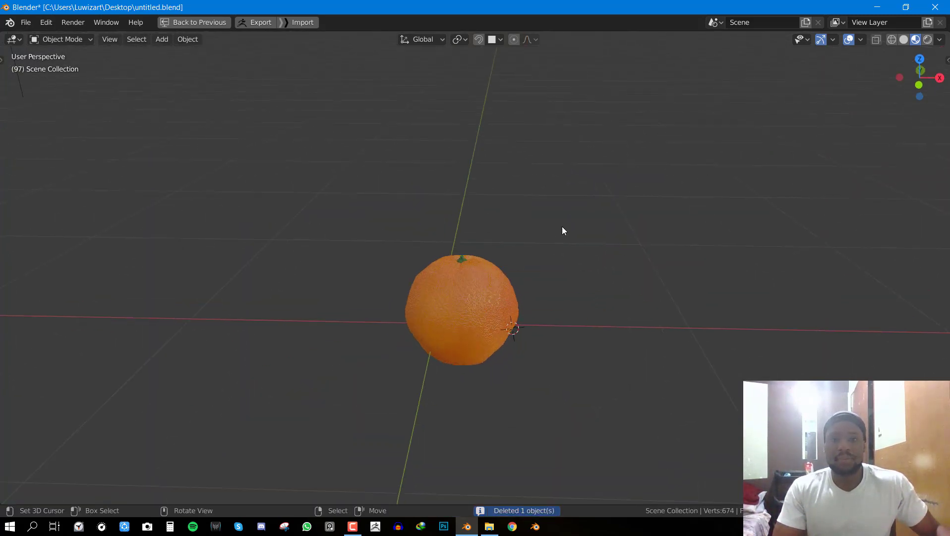
# - Move the driver empty about 2.1 m in positive X past the orange to shrivel it
pyautogui.scroll(-2, 562, 227)
pyautogui.press('KP_1')
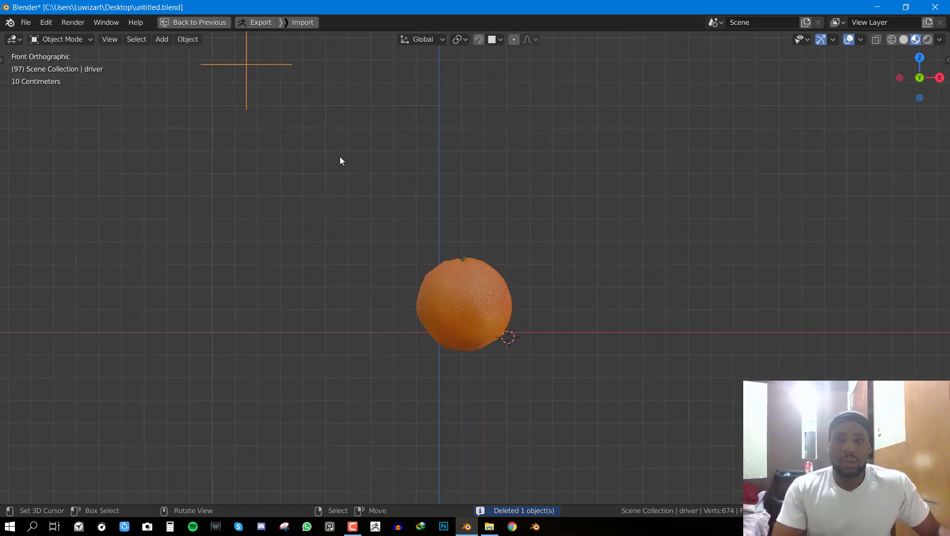
pyautogui.moveTo(340, 156); pyautogui.dragTo(321, 213, button='middle')
pyautogui.press('g')
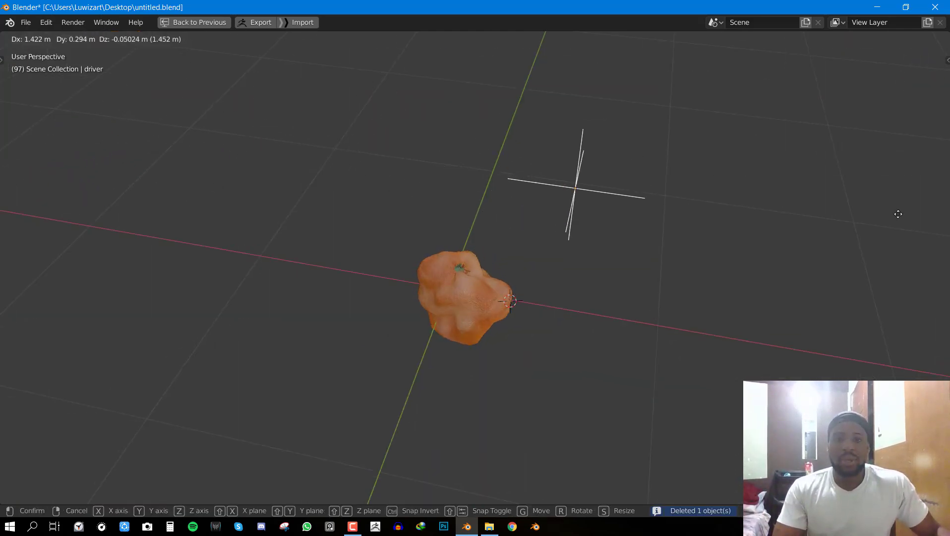
pyautogui.rightClick(785, 193)
pyautogui.scroll(-3, 143, 162)
pyautogui.press('g')
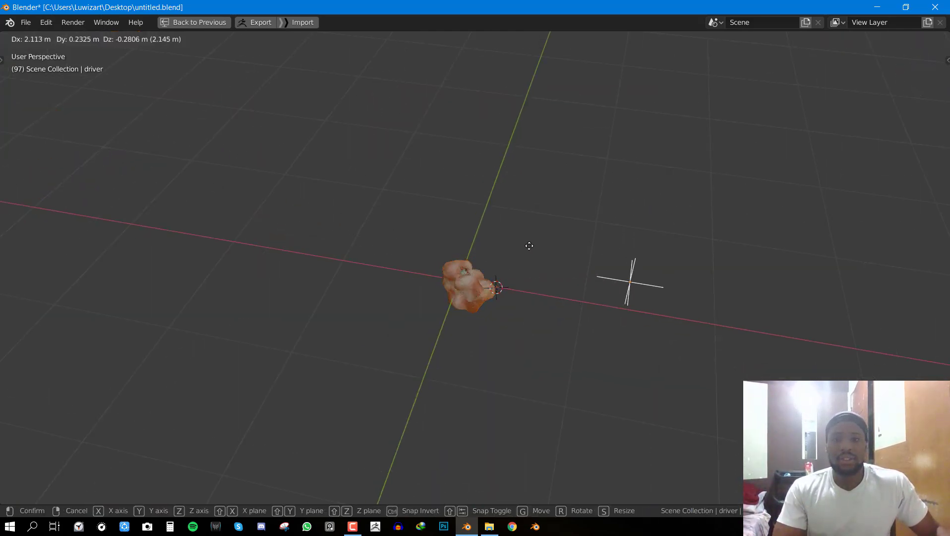
pyautogui.click(568, 245)
# - Examine the shriveled orange from several angles and in the front view
pyautogui.scroll(3, 625, 231)
pyautogui.moveTo(645, 226); pyautogui.dragTo(505, 210, button='middle')
pyautogui.scroll(4, 701, 186)
pyautogui.scroll(-6, 505, 210)
pyautogui.moveTo(570, 247); pyautogui.dragTo(674, 238, button='middle')
pyautogui.scroll(2, 690, 241)
pyautogui.press('KP_1')
pyautogui.scroll(2, 728, 196)
pyautogui.scroll(-4, 831, 152)
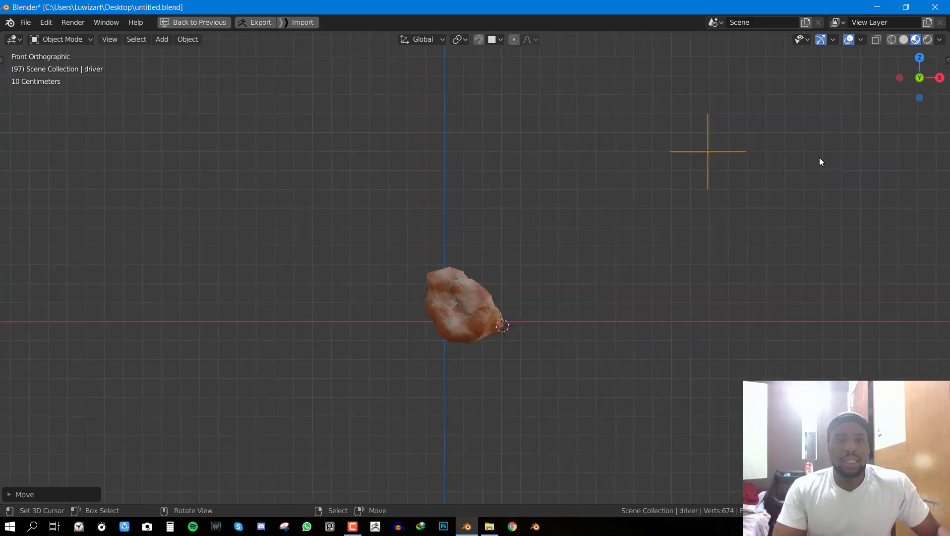
# - Move the driver empty back to the negative X side of the orange to restore its fresh shape
pyautogui.scroll(3, 799, 161)
pyautogui.press('g')
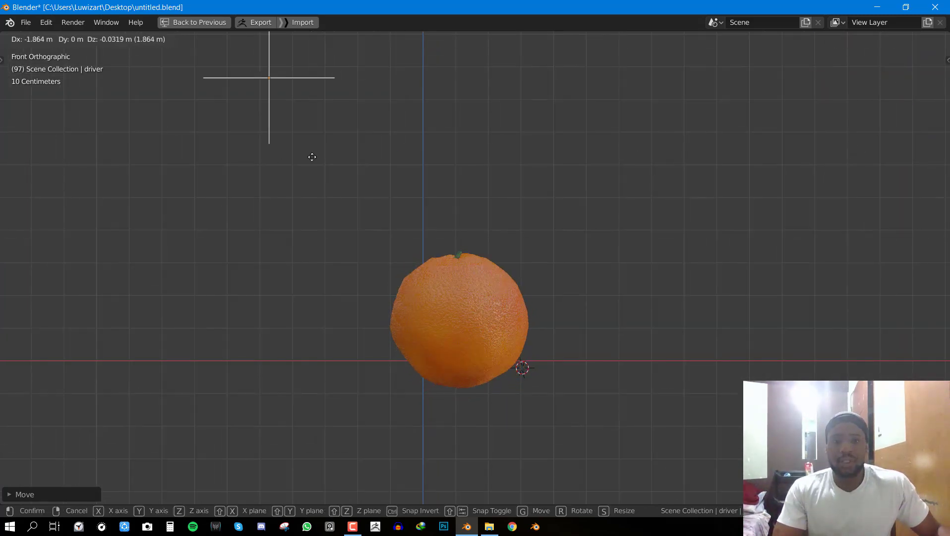
pyautogui.rightClick(419, 171)
pyautogui.scroll(2, 471, 172)
pyautogui.press('g')
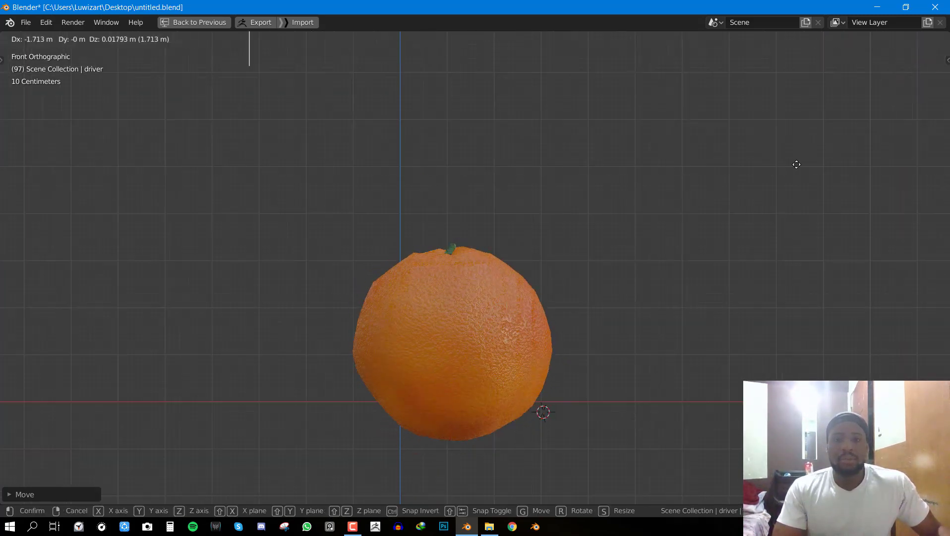
pyautogui.click(604, 175)
pyautogui.scroll(-3, 187, 211)
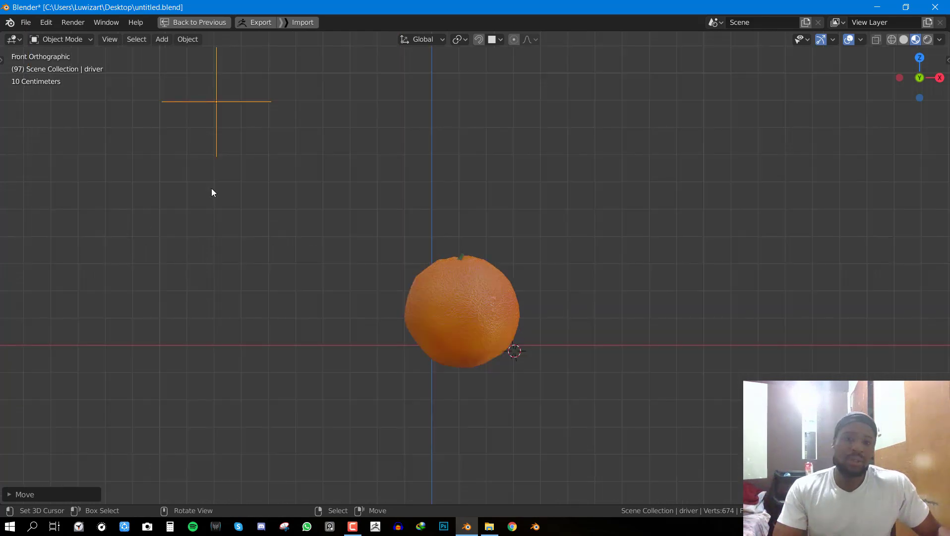
# - Move the driver empty about 1.9 m in positive X again and inspect the orange's wrinkled surface up close
pyautogui.press('g')
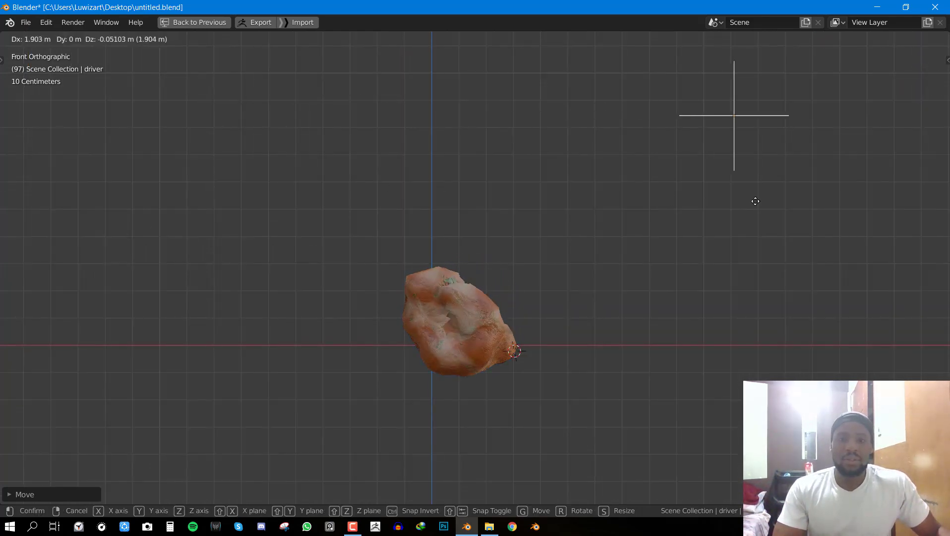
pyautogui.click(778, 207)
pyautogui.moveTo(778, 207); pyautogui.dragTo(402, 269, button='middle')
pyautogui.scroll(4, 432, 241)
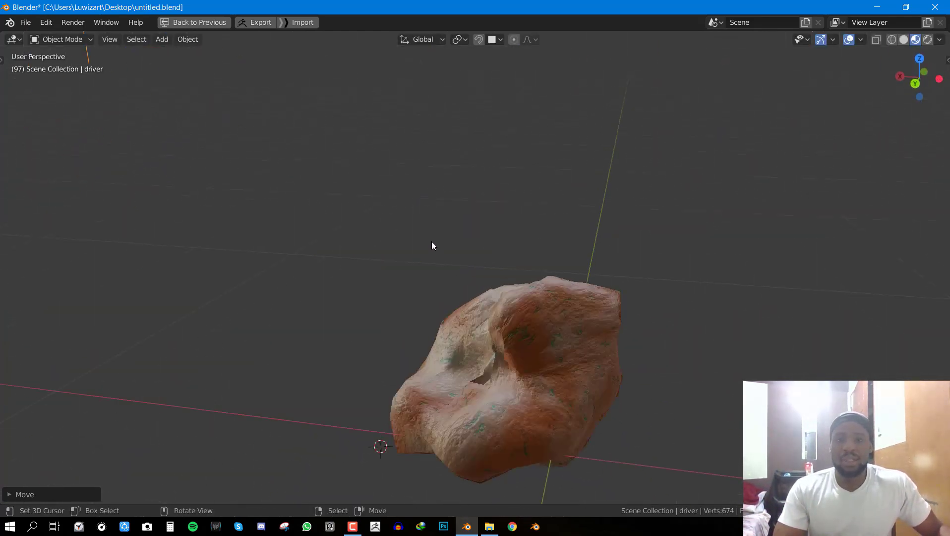
pyautogui.scroll(3, 432, 241)
pyautogui.moveTo(561, 281); pyautogui.dragTo(641, 277, button='middle')
pyautogui.press('KP_1')
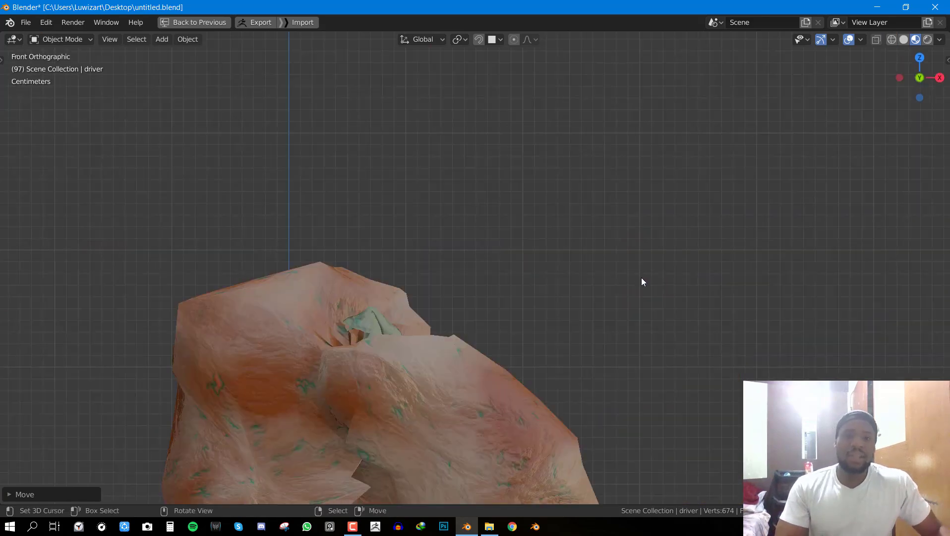
pyautogui.scroll(-8, 642, 282)
# - Create a new file from the General template
pyautogui.hotkey('ctrl', 'n')
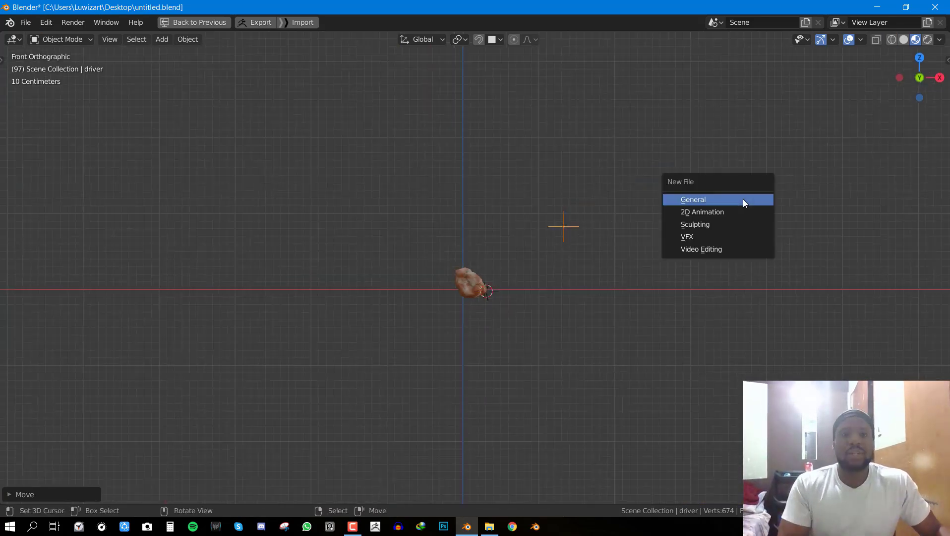
pyautogui.click(743, 198)
pyautogui.click(499, 279)
# - Start the Shortcut VUr key display docked to Left and hide the sidebar
pyautogui.press('n')
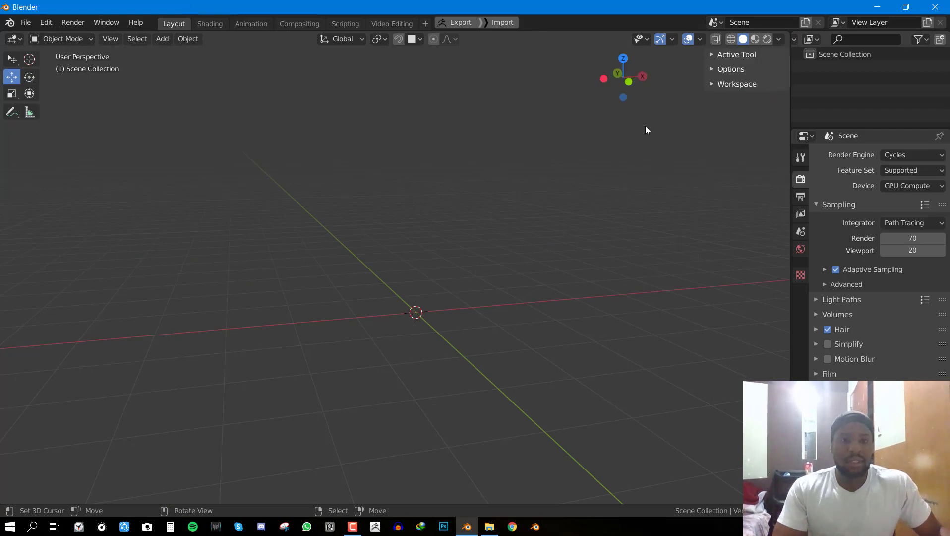
pyautogui.click(786, 180)
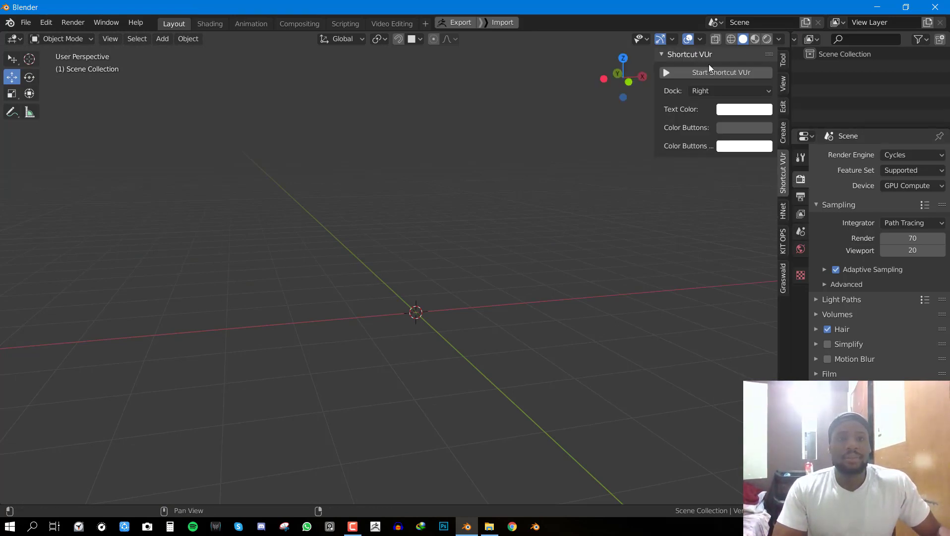
pyautogui.click(707, 70)
pyautogui.click(708, 89)
pyautogui.click(713, 110)
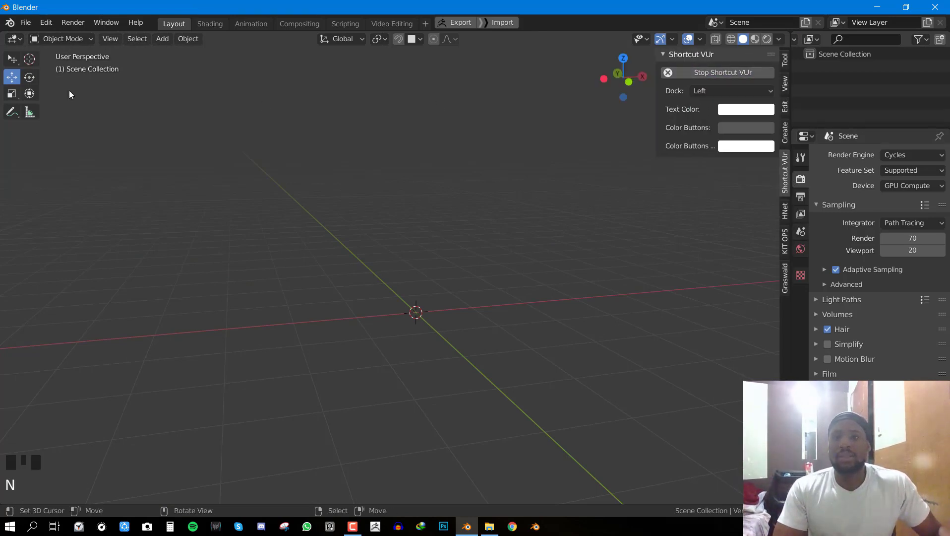
pyautogui.press('n')
# - Add a UV sphere and raise it along Z until it rests on the ground grid
pyautogui.click(162, 39)
pyautogui.moveTo(186, 52)
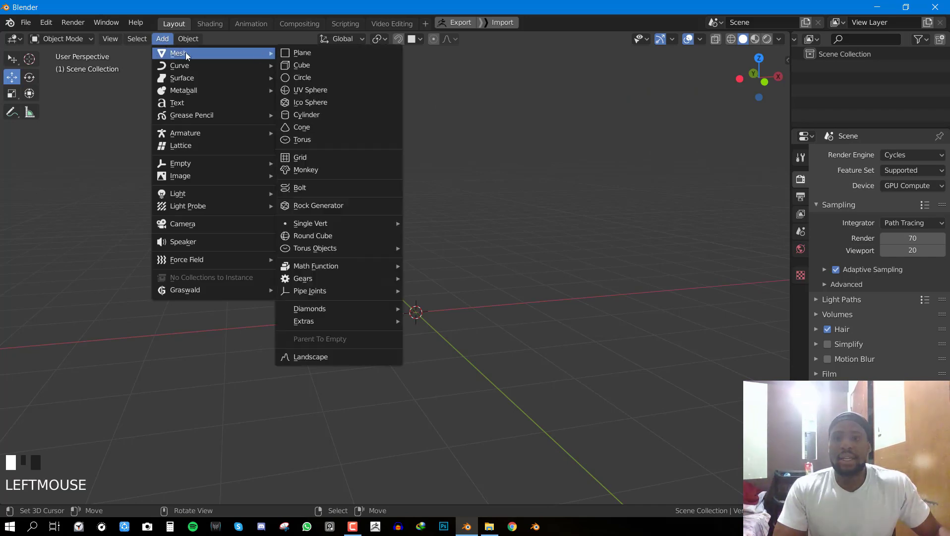
pyautogui.click(319, 91)
pyautogui.moveTo(421, 273); pyautogui.dragTo(424, 201)
pyautogui.scroll(-1, 485, 255)
pyautogui.moveTo(484, 255); pyautogui.dragTo(577, 266, button='middle')
pyautogui.scroll(3, 580, 264)
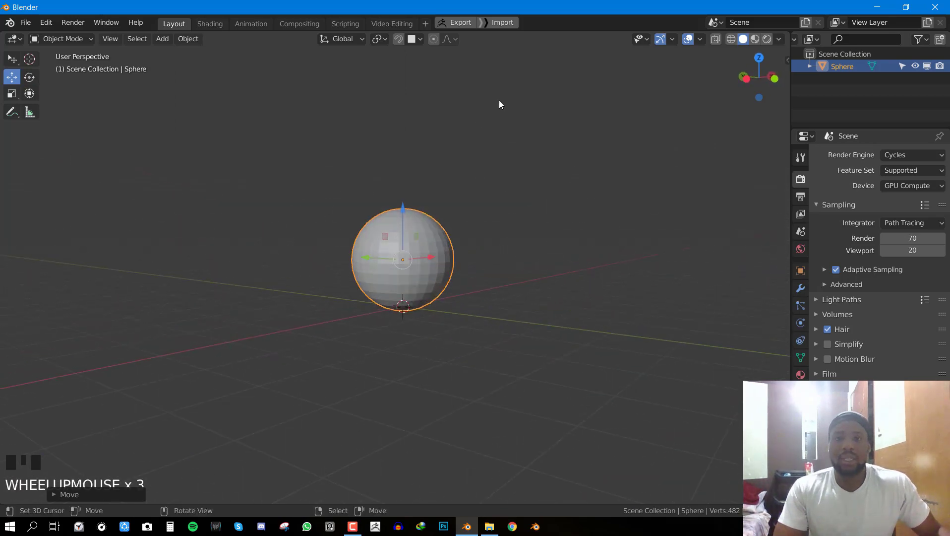
# - Apply Shade Smooth to the sphere
pyautogui.press('w')
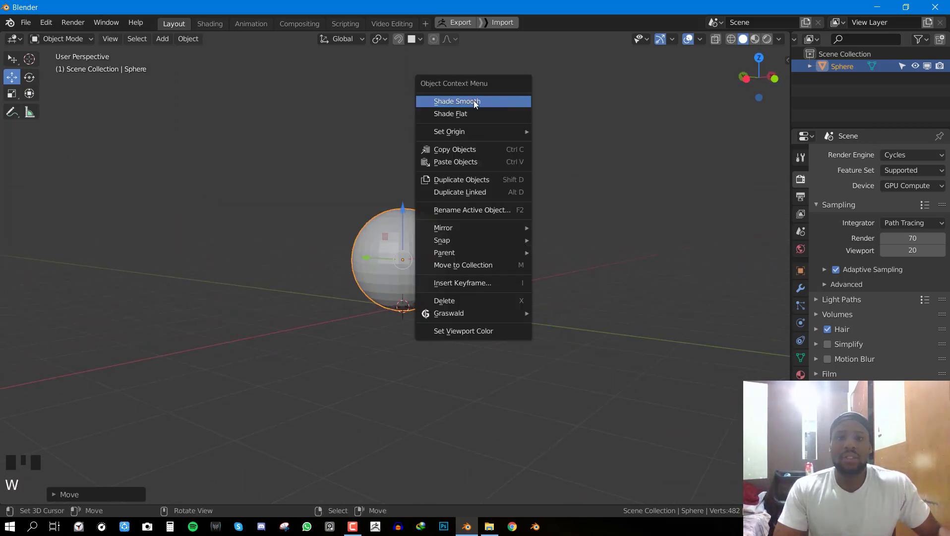
pyautogui.click(443, 102)
pyautogui.moveTo(443, 102); pyautogui.dragTo(523, 216, button='middle')
pyautogui.scroll(2, 544, 161)
pyautogui.scroll(2, 544, 165)
# - Add a Subdivision Surface modifier to the sphere
pyautogui.click(804, 286)
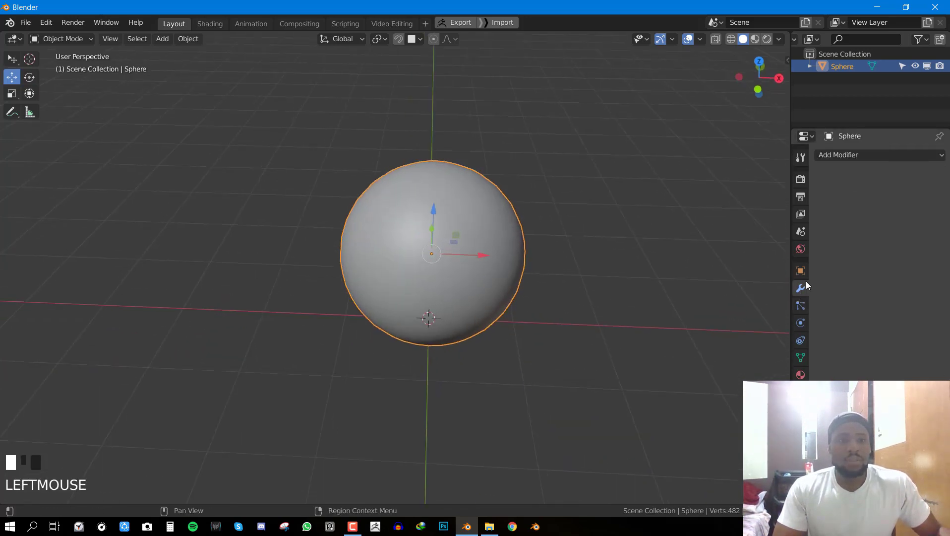
pyautogui.click(867, 155)
pyautogui.click(735, 357)
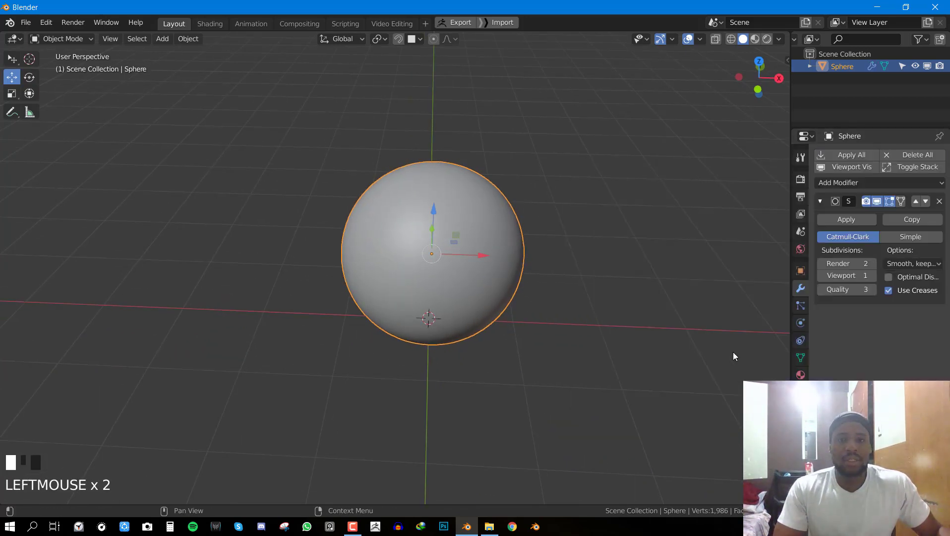
pyautogui.moveTo(591, 254); pyautogui.dragTo(492, 255, button='middle')
pyautogui.scroll(1, 502, 236)
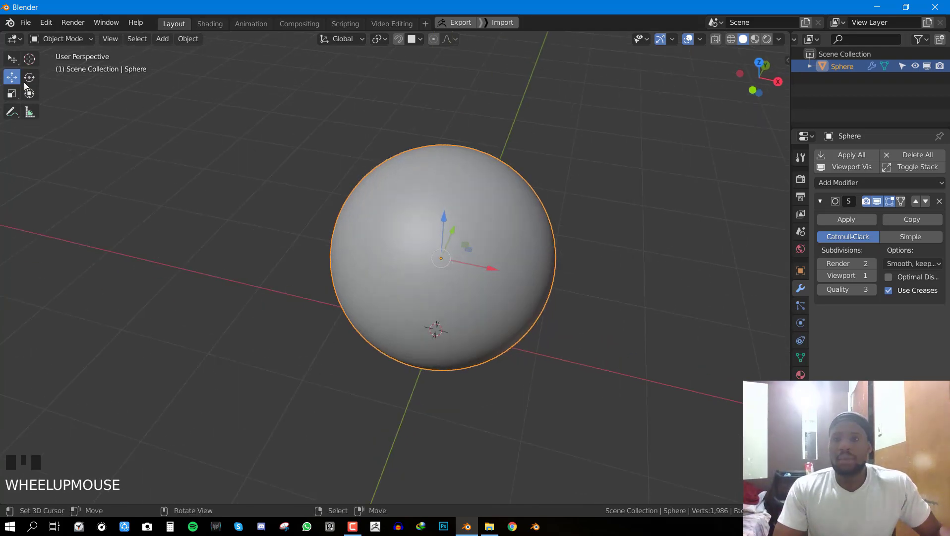
# - Enter Edit Mode on the sphere, deselect all vertices, and switch to edge selection
pyautogui.click(71, 40)
pyautogui.click(63, 64)
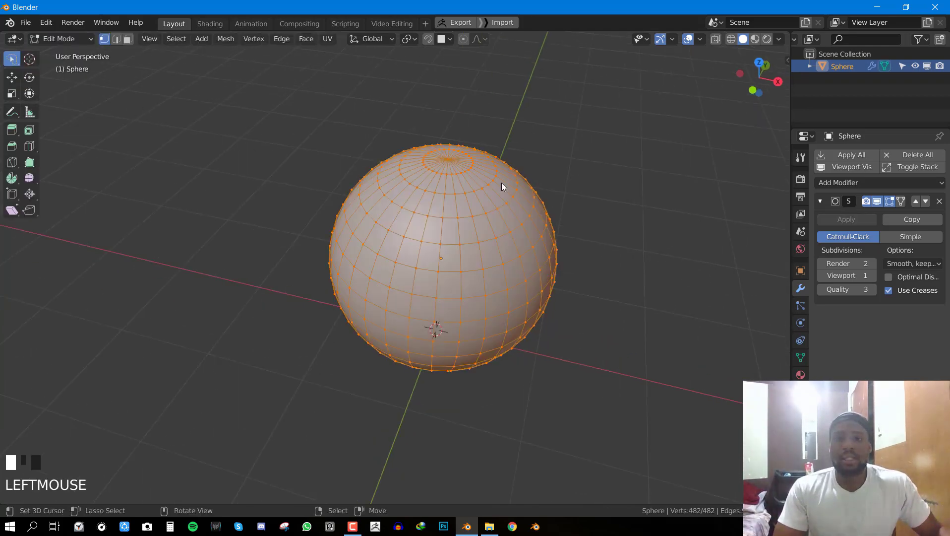
pyautogui.moveTo(501, 182); pyautogui.dragTo(527, 212, button='middle')
pyautogui.hotkey('alt', 'a')
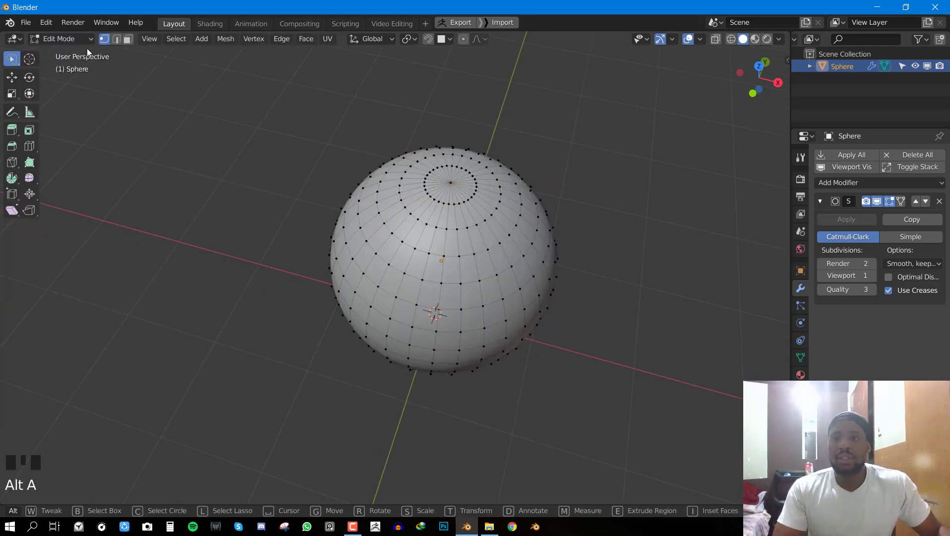
pyautogui.click(117, 41)
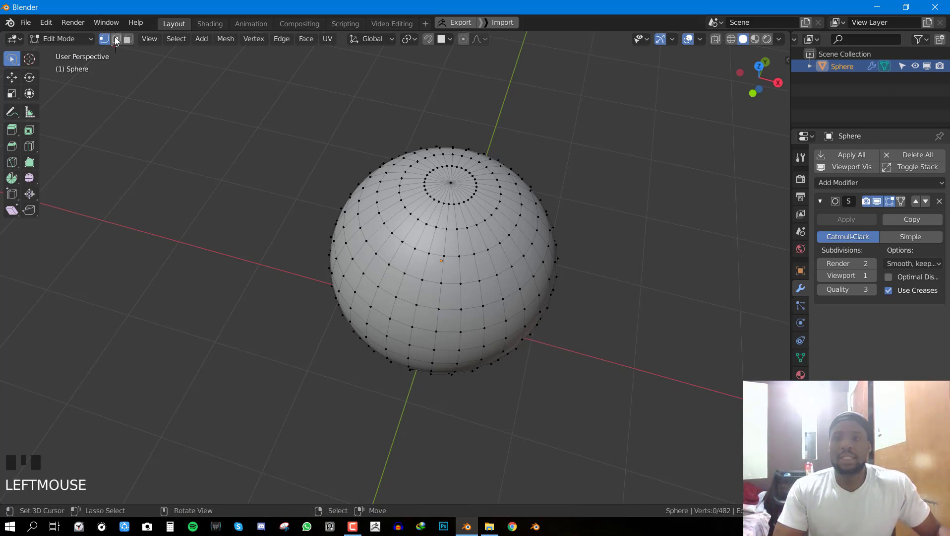
pyautogui.click(117, 40)
# - Select several spaced radial edges around the sphere's top pole
pyautogui.moveTo(406, 218); pyautogui.dragTo(443, 276, button='middle')
pyautogui.scroll(3, 523, 281)
pyautogui.rightClick(435, 276)
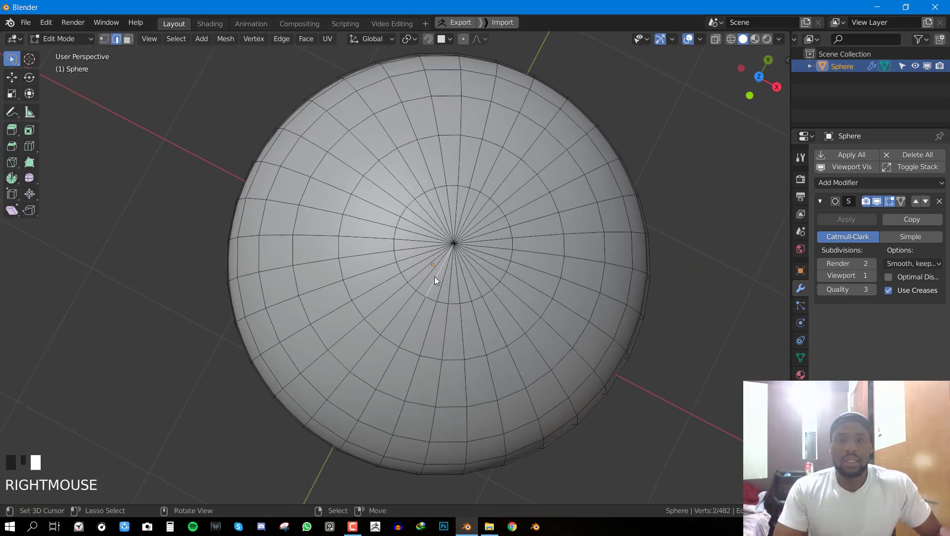
pyautogui.keyDown('shift'); pyautogui.rightClick(414, 229); pyautogui.keyUp('shift')
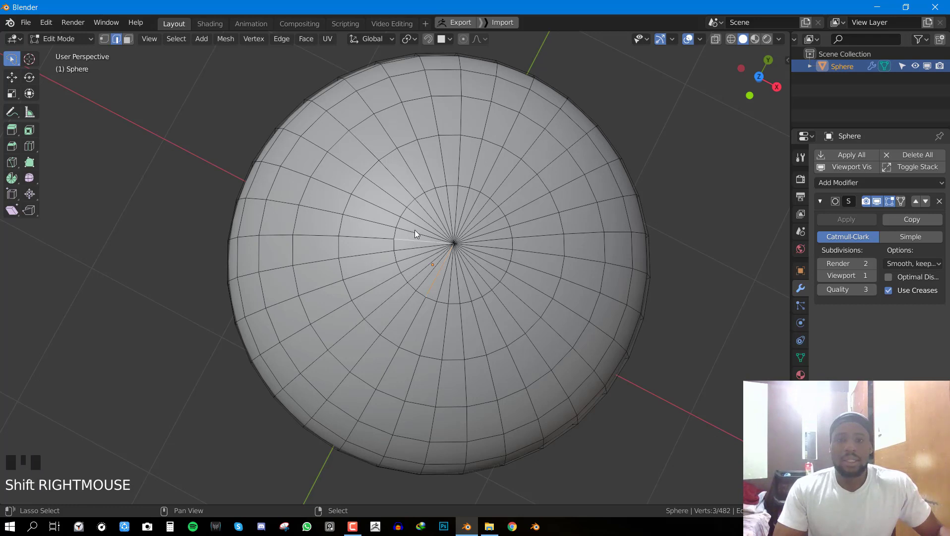
pyautogui.keyDown('shift'); pyautogui.rightClick(445, 205); pyautogui.keyUp('shift')
pyautogui.keyDown('shift'); pyautogui.rightClick(456, 204); pyautogui.keyUp('shift')
pyautogui.keyDown('shift'); pyautogui.rightClick(490, 228); pyautogui.keyUp('shift')
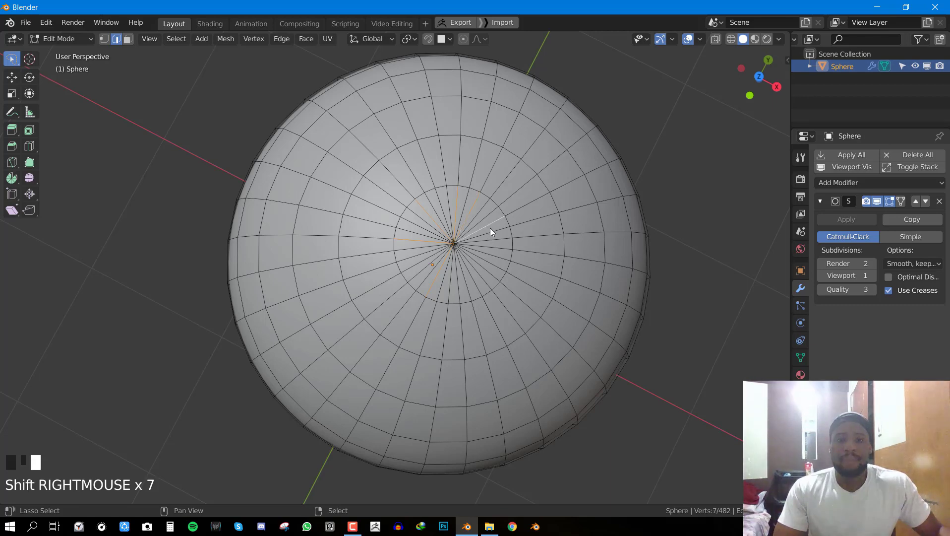
pyautogui.keyDown('shift'); pyautogui.rightClick(482, 281); pyautogui.keyUp('shift')
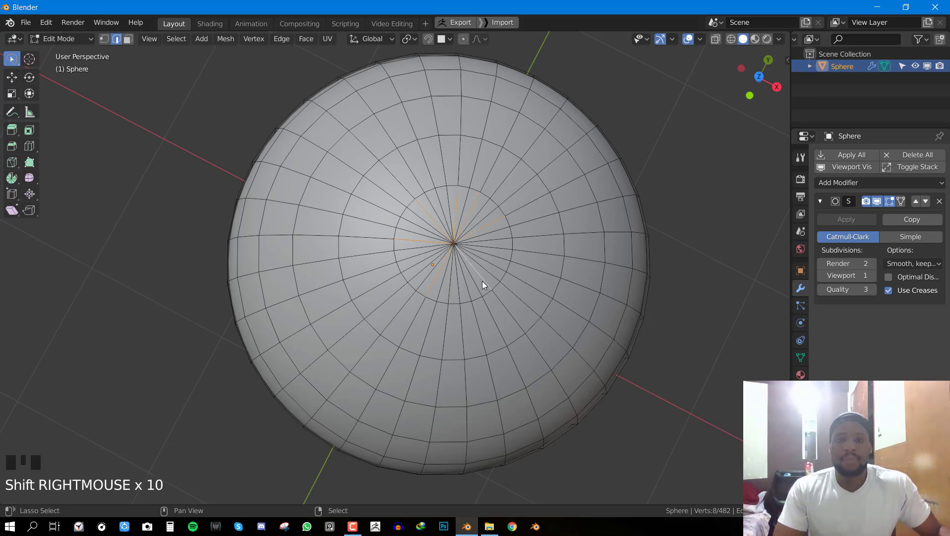
# - Move the selected pole edges slightly down along Z to form creases in the sphere's top
pyautogui.moveTo(481, 280); pyautogui.dragTo(503, 246, button='middle')
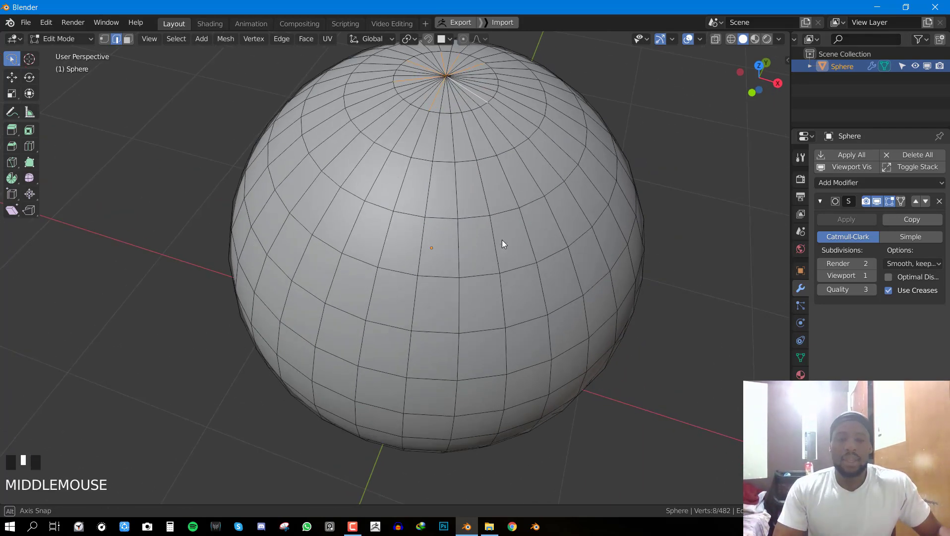
pyautogui.click(11, 78)
pyautogui.keyDown('shift'); pyautogui.moveTo(479, 161); pyautogui.dragTo(460, 273, button='middle'); pyautogui.keyUp('shift')
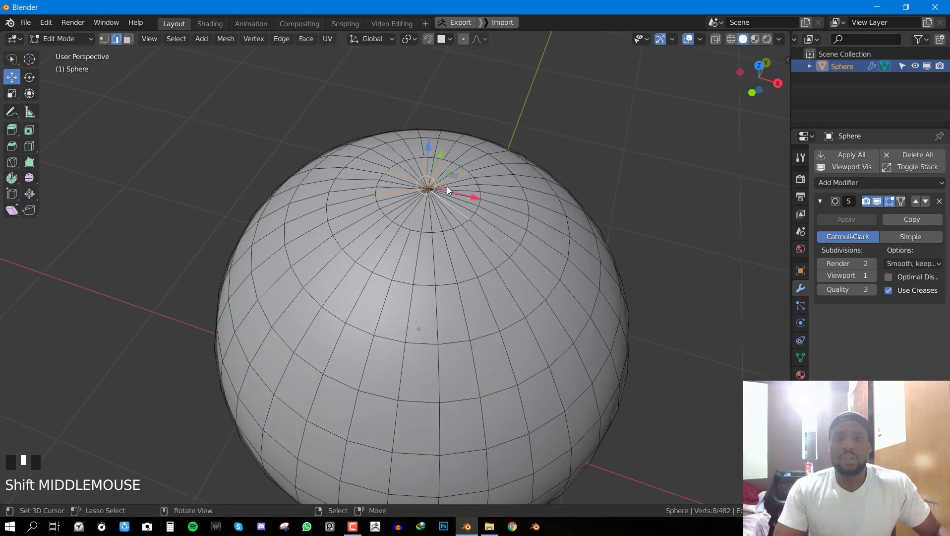
pyautogui.moveTo(448, 191); pyautogui.dragTo(480, 173, button='middle')
pyautogui.moveTo(451, 89); pyautogui.dragTo(449, 99)
# - Inspect the creased top of the sphere in Object Mode from several angles and return to Edit Mode
pyautogui.press('Tab')
pyautogui.moveTo(449, 98); pyautogui.dragTo(600, 155, button='middle')
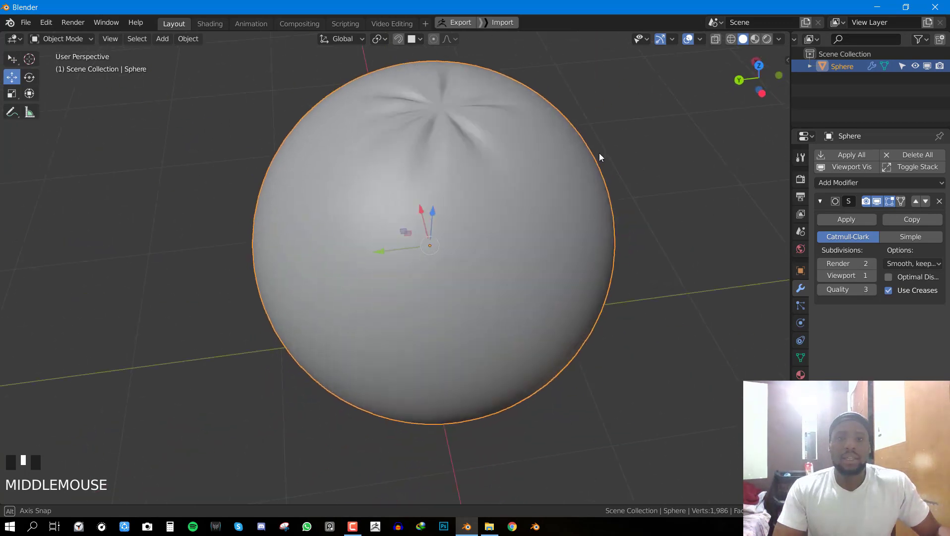
pyautogui.scroll(-4, 388, 201)
pyautogui.moveTo(389, 201); pyautogui.dragTo(614, 182, button='middle')
pyautogui.moveTo(463, 248); pyautogui.dragTo(498, 267, button='middle')
pyautogui.scroll(2, 527, 256)
pyautogui.press('Tab')
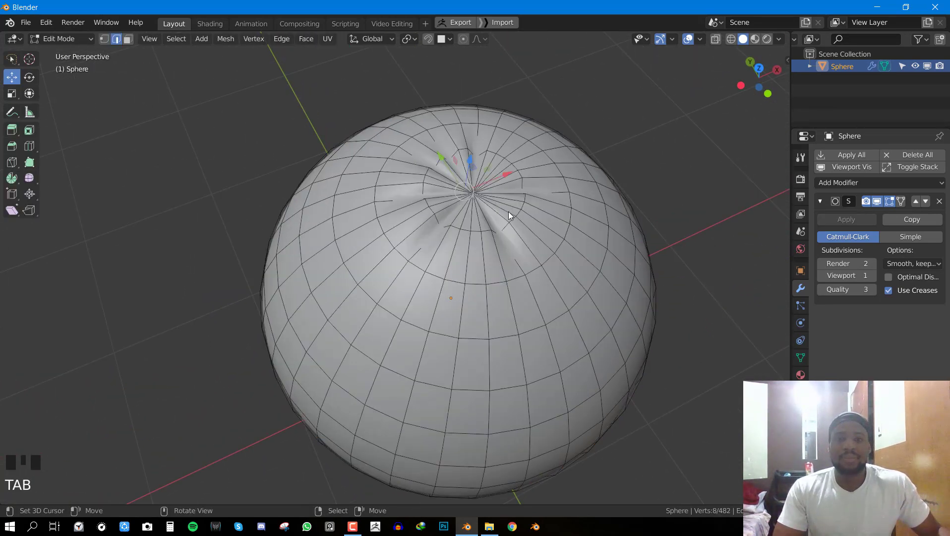
# - Deselect the pole edges and enable the Subdivision modifier's on-cage display in Edit Mode
pyautogui.moveTo(508, 212); pyautogui.dragTo(437, 229, button='middle')
pyautogui.hotkey('alt', 'a')
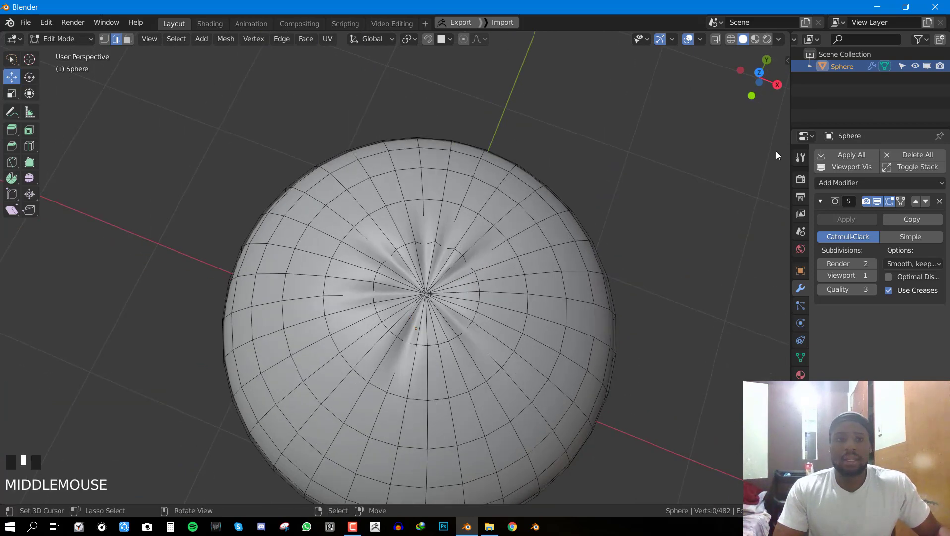
pyautogui.click(901, 202)
pyautogui.moveTo(701, 277); pyautogui.dragTo(680, 268, button='middle')
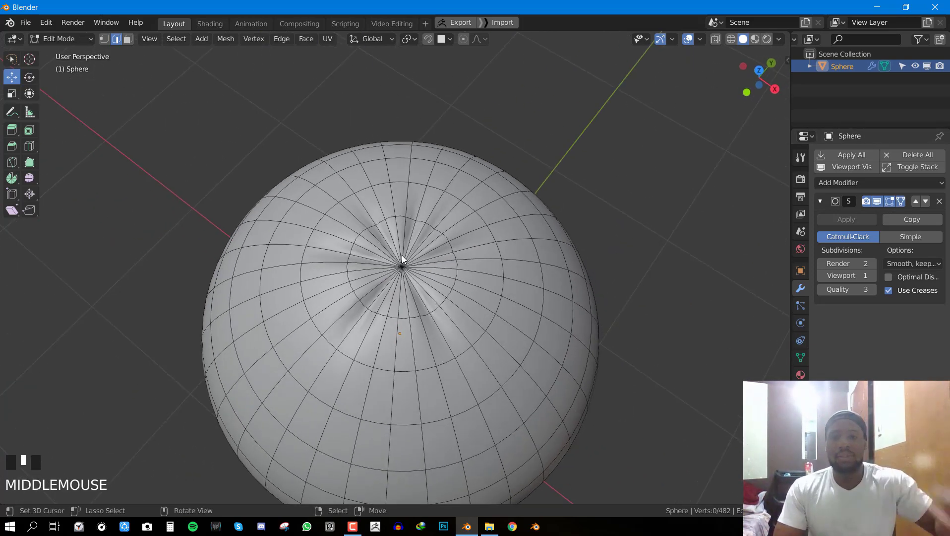
pyautogui.moveTo(415, 250); pyautogui.dragTo(354, 236, button='middle')
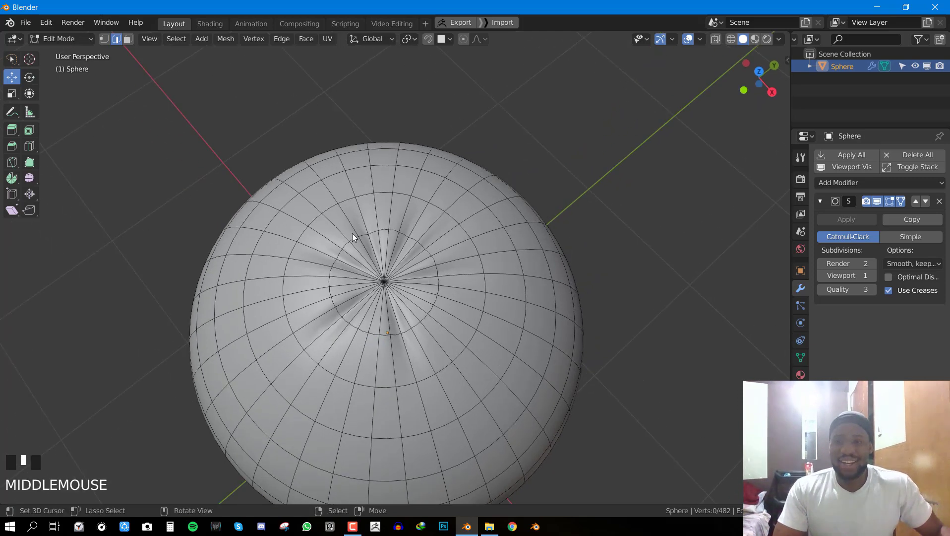
# - Switch to face selection and circle-select the ring of triangular faces around the sphere's top pole
pyautogui.click(129, 40)
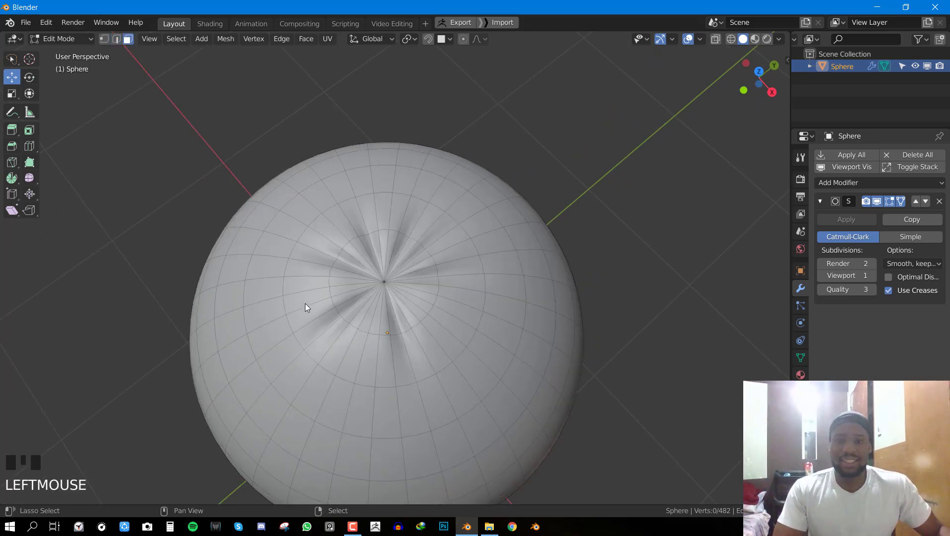
pyautogui.keyDown('shift'); pyautogui.moveTo(305, 307); pyautogui.dragTo(364, 266, button='middle'); pyautogui.keyUp('shift')
pyautogui.press('c')
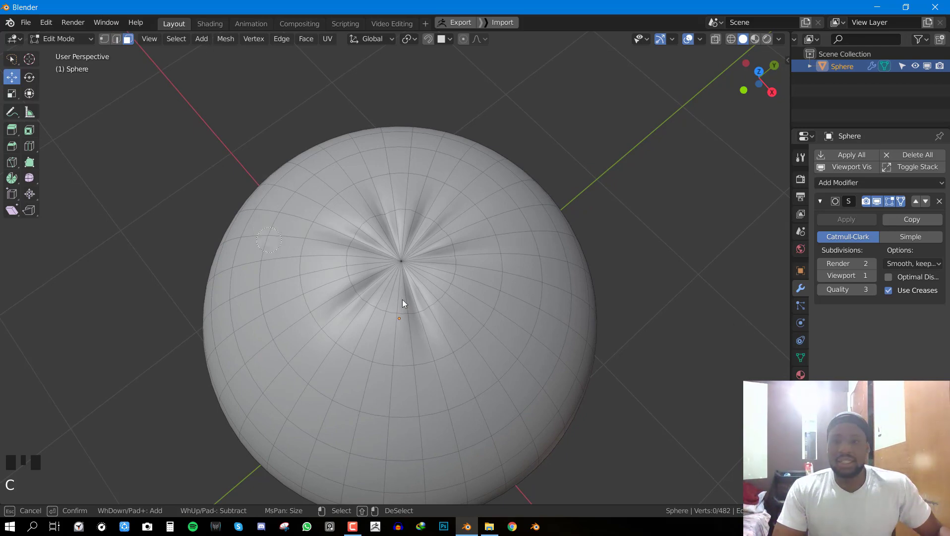
pyautogui.moveTo(402, 265); pyautogui.dragTo(395, 257)
pyautogui.press('Escape')
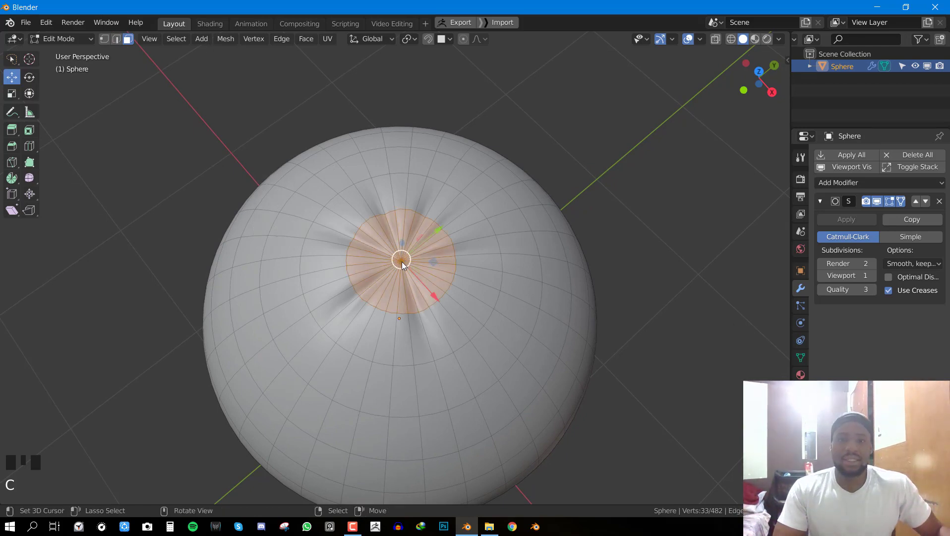
# - Duplicate the selected pole faces in place and scale the copy down to a small disc around the pole
pyautogui.moveTo(404, 257); pyautogui.dragTo(450, 240, button='middle')
pyautogui.hotkey('shift', 'd')
pyautogui.rightClick(486, 166)
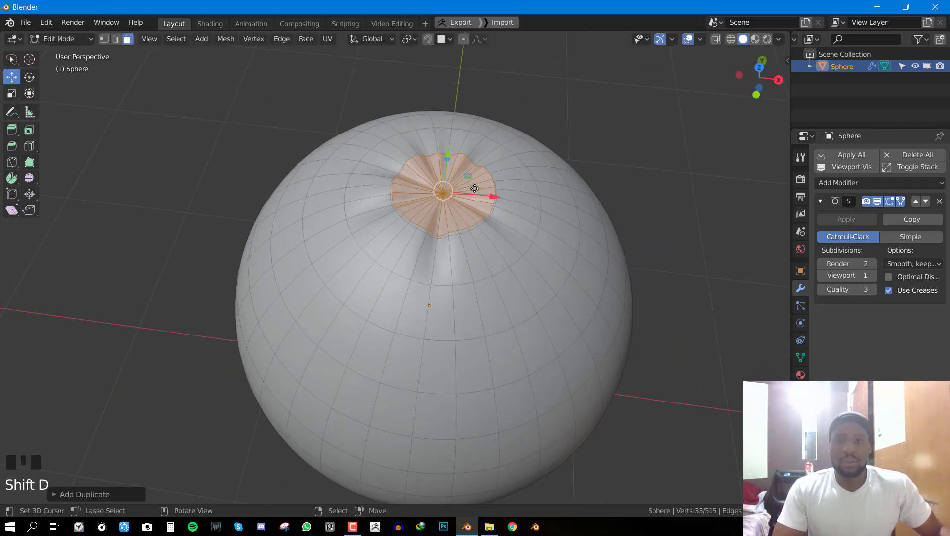
pyautogui.scroll(3, 503, 182)
pyautogui.moveTo(503, 182); pyautogui.dragTo(632, 214, button='middle')
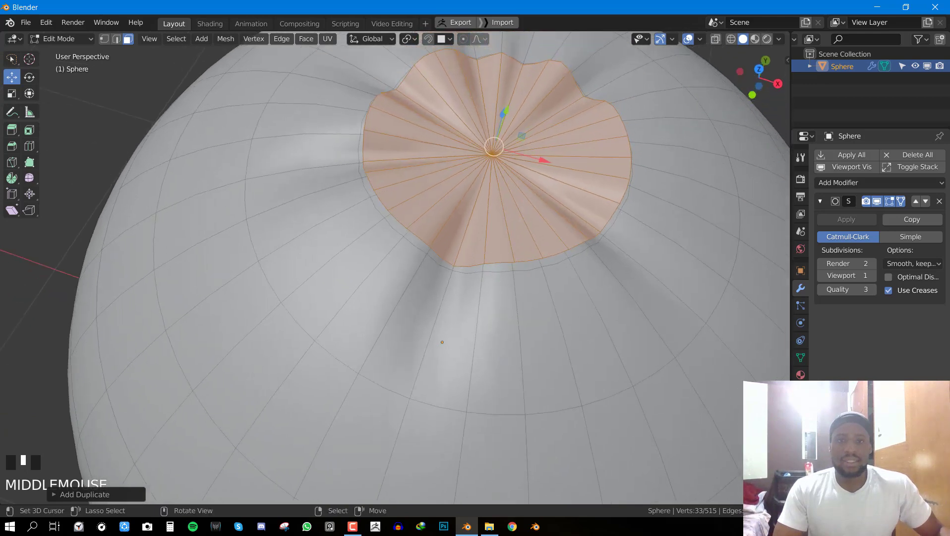
pyautogui.press('s')
pyautogui.click(541, 165)
pyautogui.press('s')
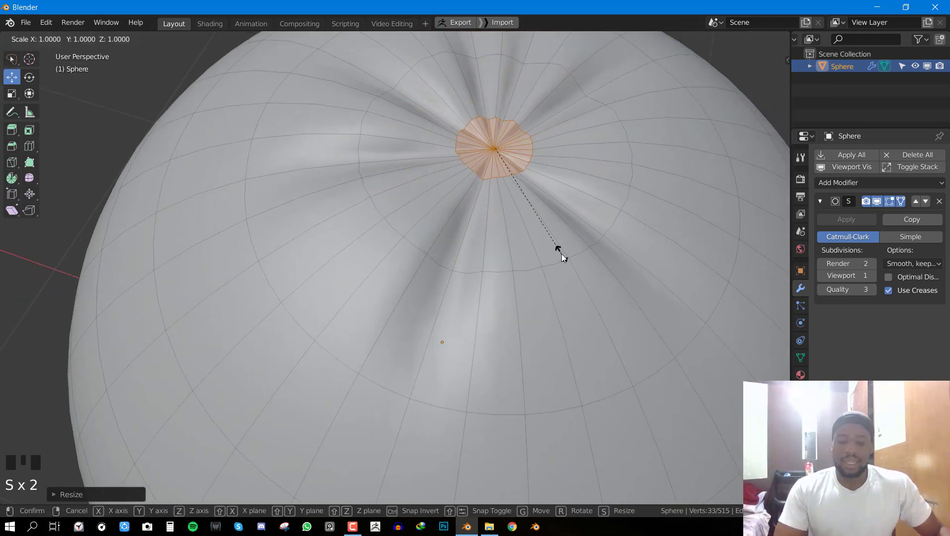
pyautogui.click(561, 253)
# - Inset the small disc's faces, raise the inner faces along Z into a stem, and select all of its linked geometry
pyautogui.scroll(-2, 559, 254)
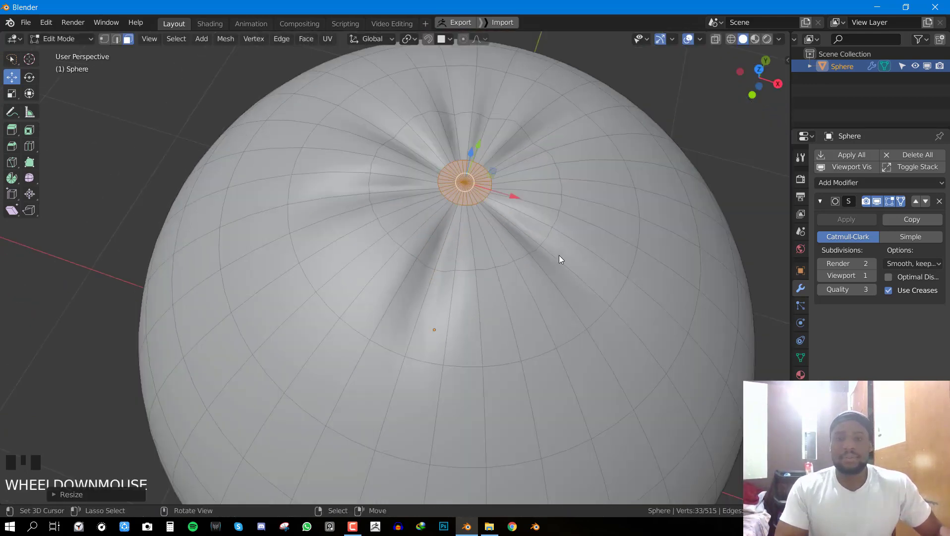
pyautogui.moveTo(558, 254); pyautogui.dragTo(509, 240, button='middle')
pyautogui.scroll(3, 525, 159)
pyautogui.keyDown('shift'); pyautogui.moveTo(525, 160); pyautogui.dragTo(440, 276, button='middle'); pyautogui.keyUp('shift')
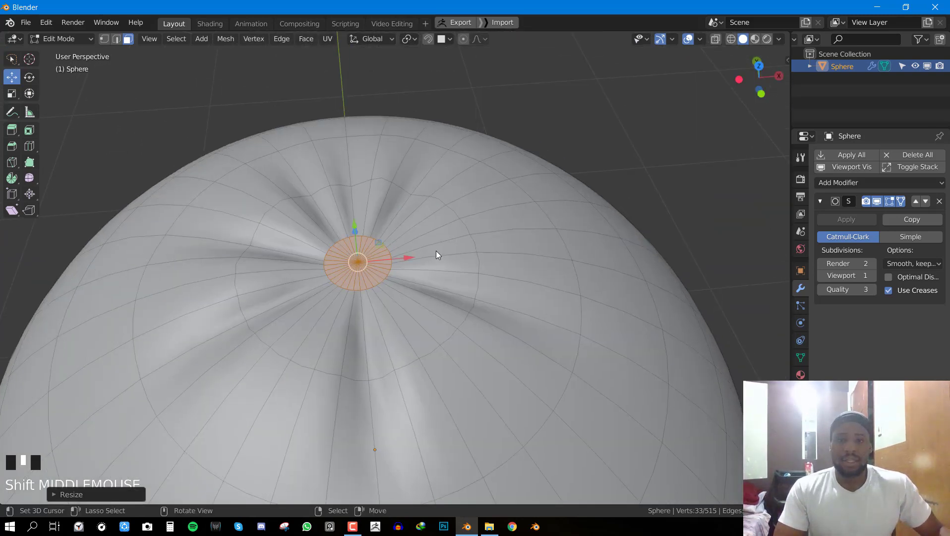
pyautogui.press('i')
pyautogui.click(272, 217)
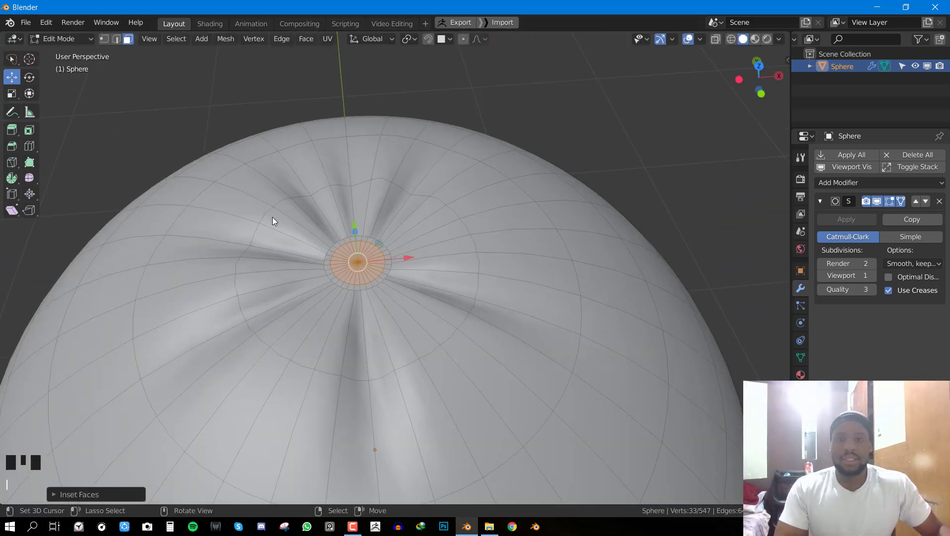
pyautogui.moveTo(273, 217); pyautogui.dragTo(295, 147, button='middle')
pyautogui.moveTo(296, 146)
pyautogui.mouseDown()
pyautogui.moveTo(295, 113)
pyautogui.moveTo(297, 149)
pyautogui.mouseUp()
pyautogui.press('l')
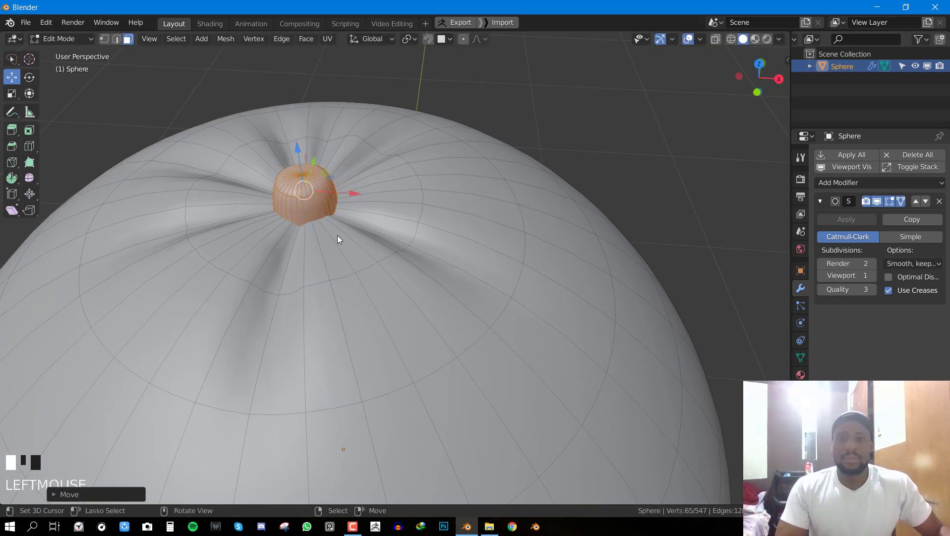
# - Add two loop cuts around the stem's side and scale the lower loop outward
pyautogui.hotkey('ctrl', 'r')
pyautogui.click(323, 205)
pyautogui.click(322, 212)
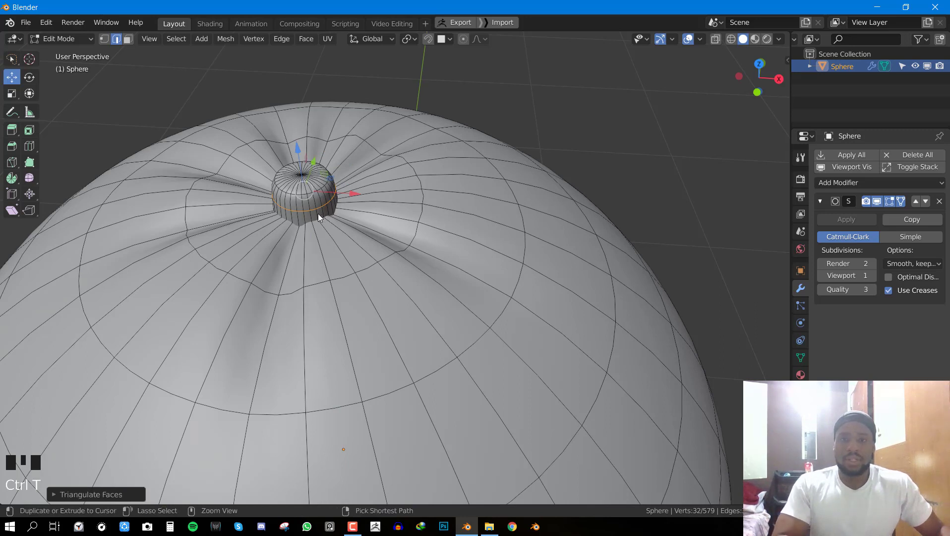
pyautogui.hotkey('ctrl', 'r')
pyautogui.click(318, 214)
pyautogui.press('s')
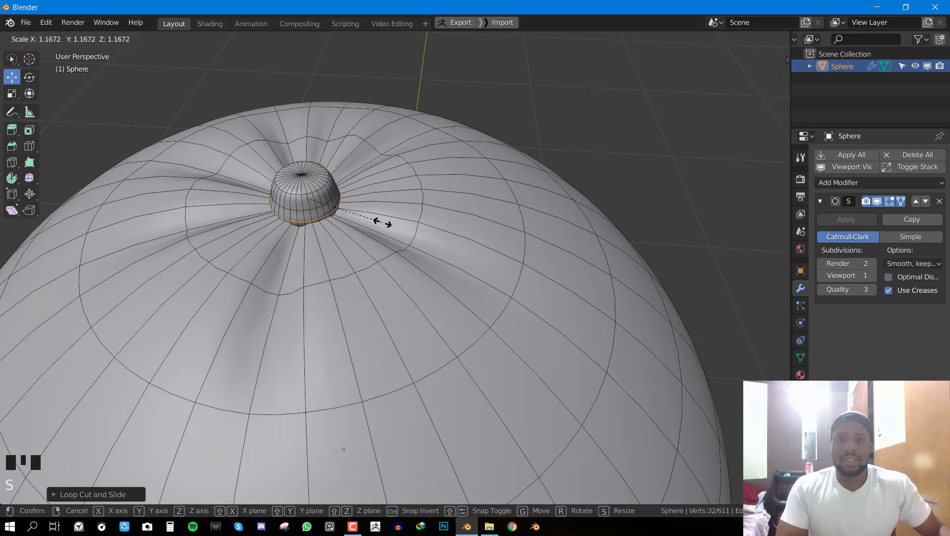
pyautogui.click(409, 225)
# - Adjust the loop's height along Z, scale the edge loop near the stem's base outward into a flare, and return to Object Mode
pyautogui.moveTo(299, 151); pyautogui.dragTo(297, 153)
pyautogui.keyDown('alt'); pyautogui.rightClick(316, 212); pyautogui.keyUp('alt')
pyautogui.press('s')
pyautogui.click(374, 208)
pyautogui.press('Tab')
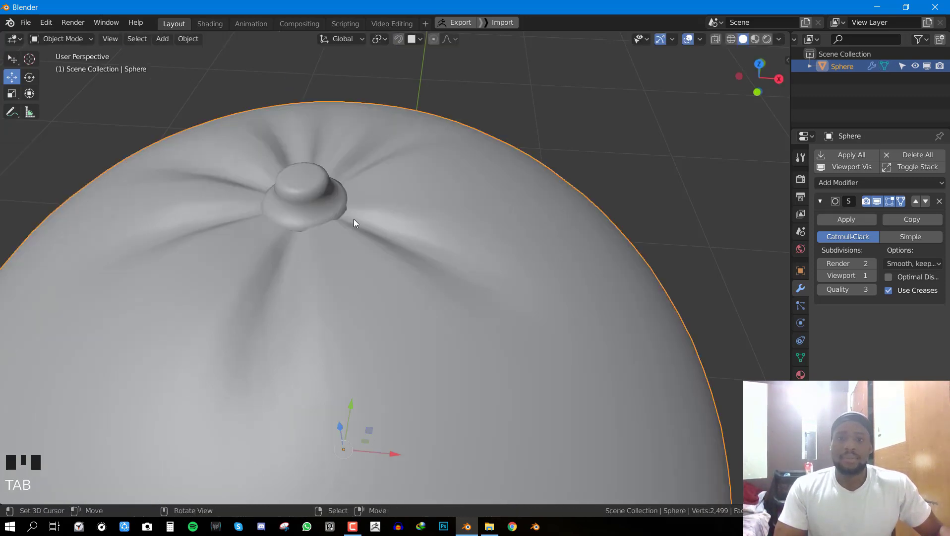
# - Examine the stem and its flared base from several angles and distances in both Object and Edit Mode
pyautogui.moveTo(354, 219); pyautogui.dragTo(476, 273, button='middle')
pyautogui.hotkey('alt', 'a')
pyautogui.scroll(3, 496, 274)
pyautogui.keyDown('shift'); pyautogui.moveTo(573, 275); pyautogui.dragTo(432, 314, button='middle'); pyautogui.keyUp('shift')
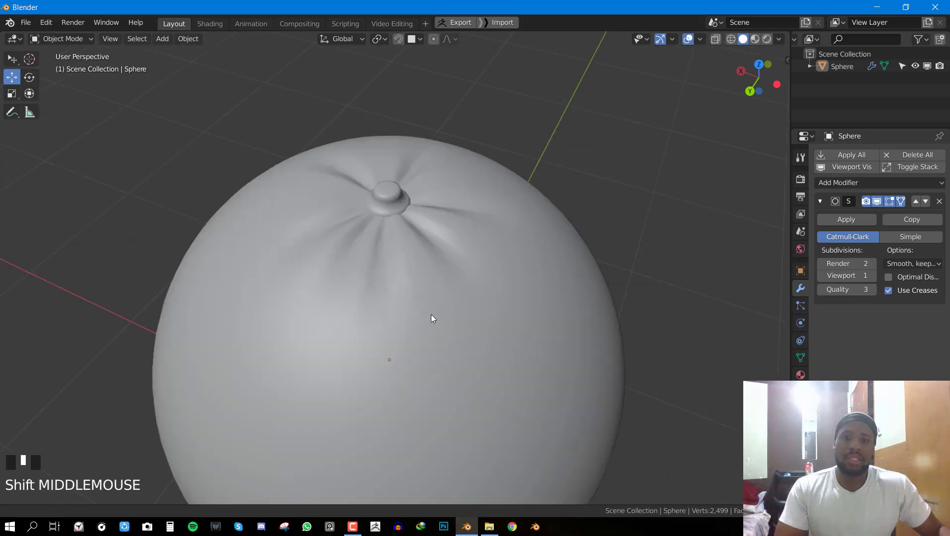
pyautogui.scroll(2, 430, 311)
pyautogui.press('Tab')
pyautogui.hotkey('alt', 'a')
pyautogui.moveTo(400, 187); pyautogui.dragTo(378, 256, button='middle')
pyautogui.scroll(2, 370, 179)
pyautogui.press('Tab')
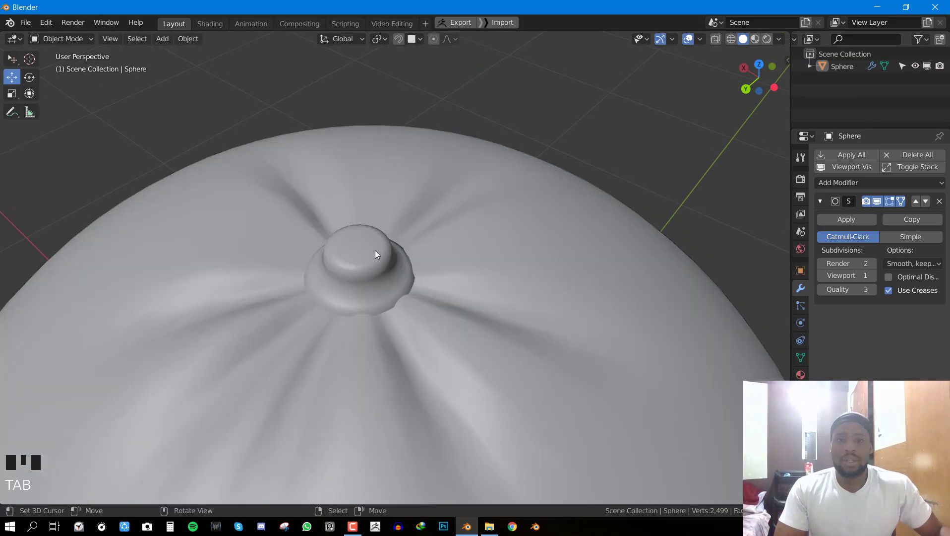
# - Pull individual edges and vertices on the stem's top out of place to make it irregular, and return to Object Mode
pyautogui.press('Tab')
pyautogui.moveTo(377, 253); pyautogui.dragTo(347, 237, button='right')
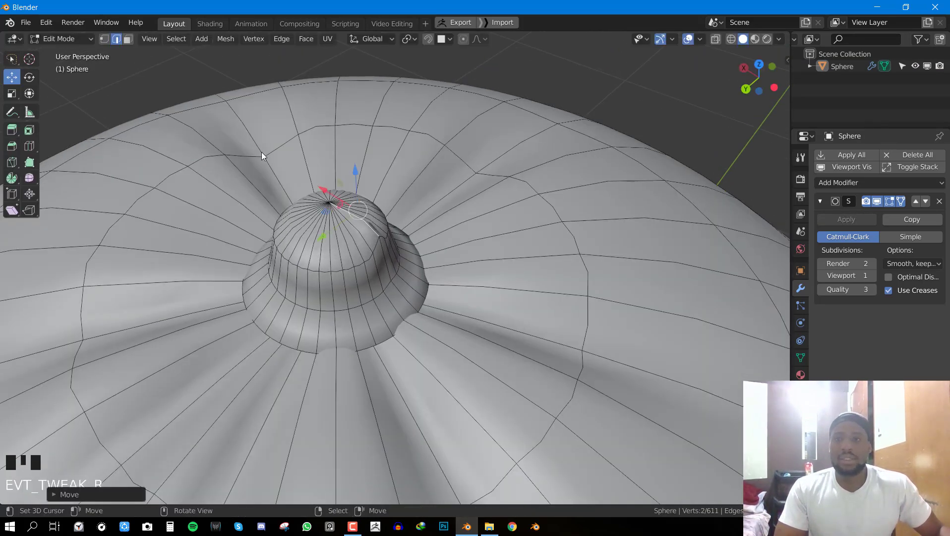
pyautogui.click(104, 43)
pyautogui.moveTo(331, 203); pyautogui.dragTo(330, 142, button='right')
pyautogui.rightClick(349, 207)
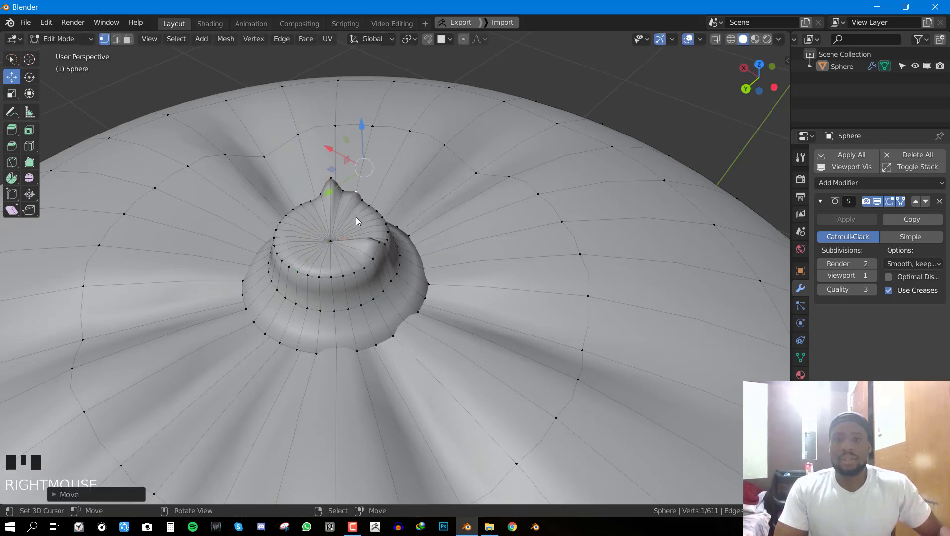
pyautogui.moveTo(285, 259); pyautogui.dragTo(334, 242, button='right')
pyautogui.moveTo(278, 223); pyautogui.dragTo(301, 215, button='right')
pyautogui.press('Tab')
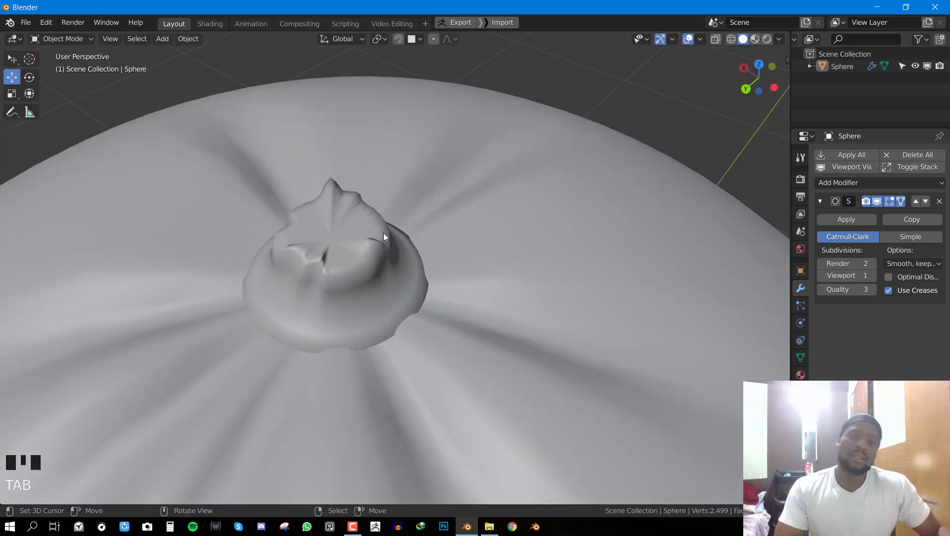
pyautogui.scroll(-6, 383, 238)
pyautogui.hotkey('alt', 'a')
pyautogui.moveTo(380, 328); pyautogui.dragTo(439, 322, button='middle')
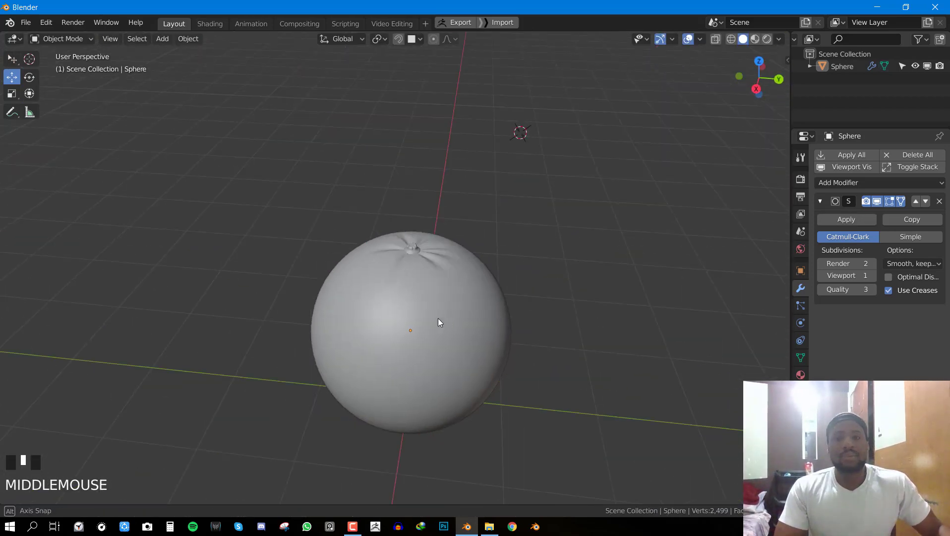
# - Apply the sphere's object transform and set its origin to its geometry
pyautogui.rightClick(435, 310)
pyautogui.hotkey('ctrl', 'a')
pyautogui.click(454, 334)
pyautogui.press('w')
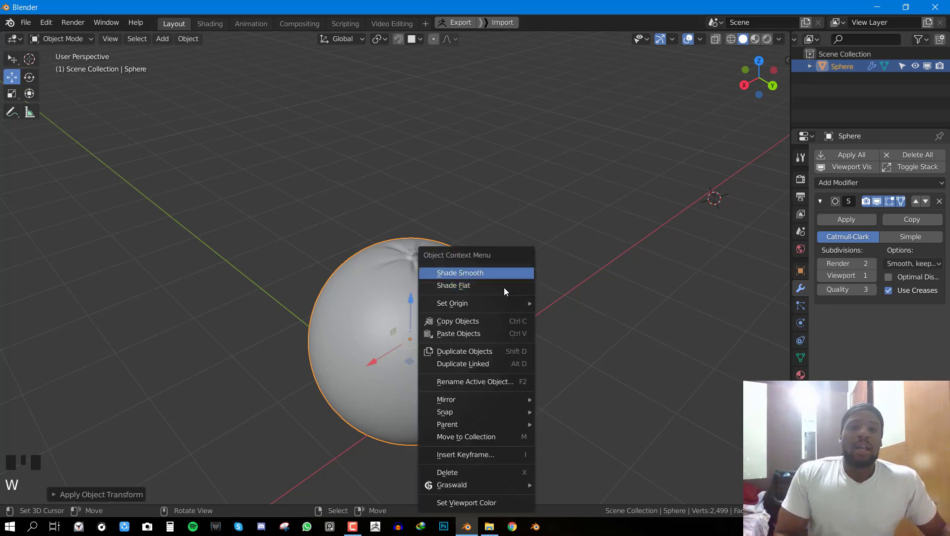
pyautogui.moveTo(496, 302)
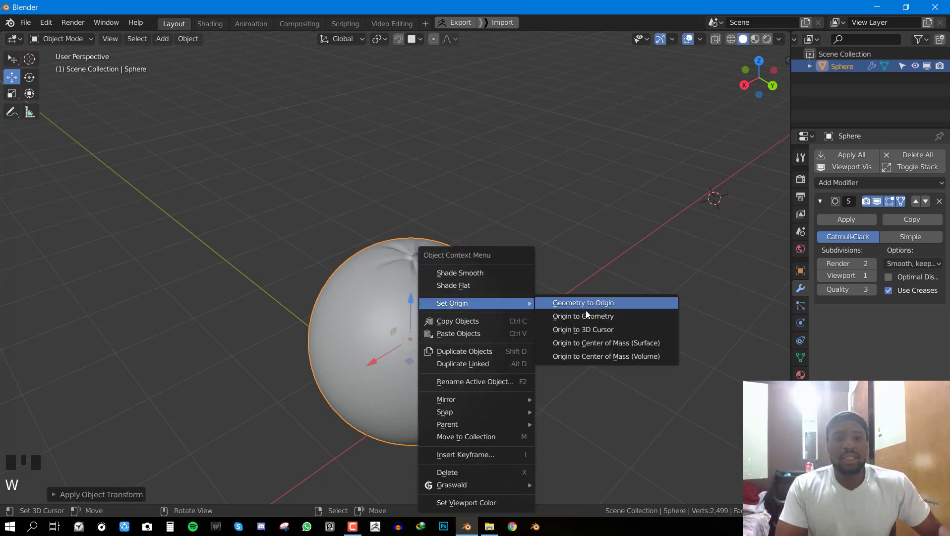
pyautogui.click(560, 318)
# - Rename the sphere object to Orange
pyautogui.tripleClick(853, 66)
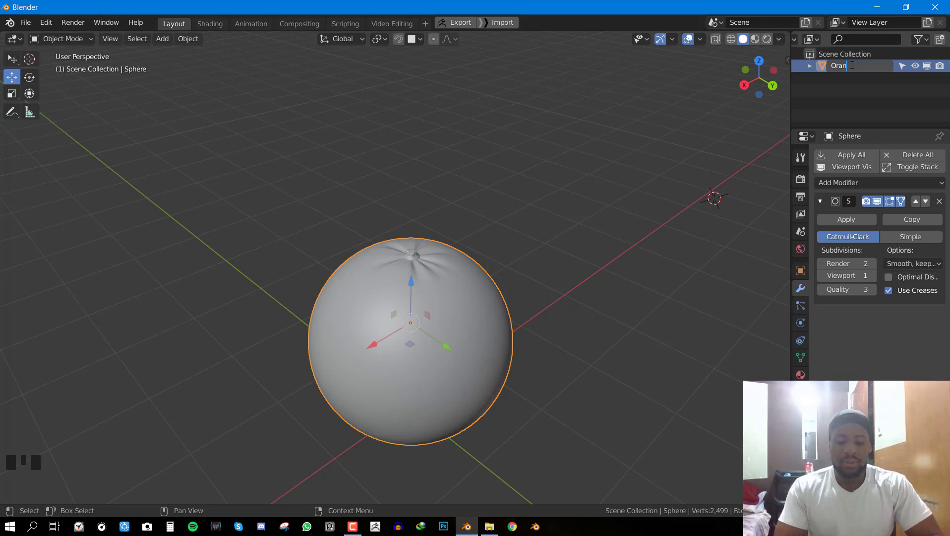
pyautogui.press('Return')
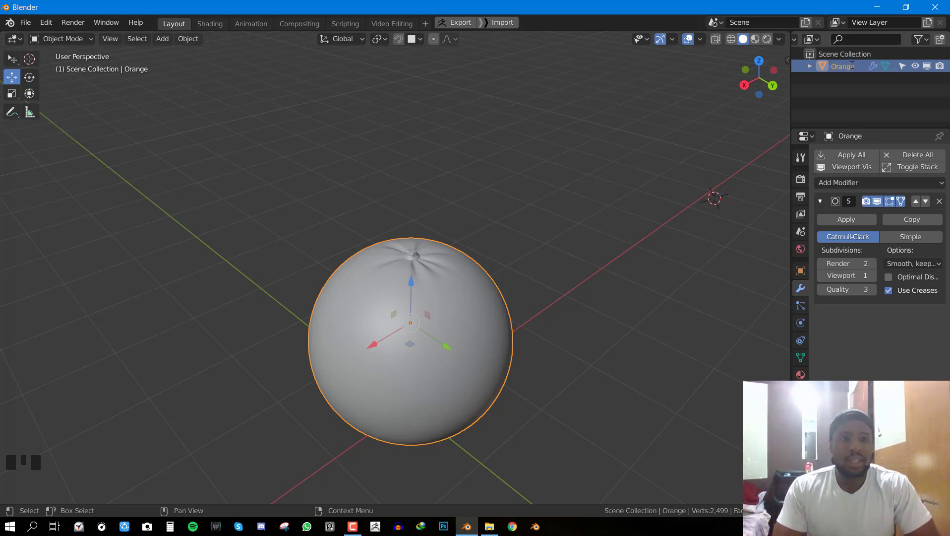
pyautogui.moveTo(437, 149); pyautogui.dragTo(464, 199, button='middle')
pyautogui.hotkey('alt', 'a')
pyautogui.scroll(4, 464, 199)
pyautogui.keyDown('shift'); pyautogui.moveTo(480, 249); pyautogui.dragTo(570, 168, button='middle'); pyautogui.keyUp('shift')
pyautogui.click(408, 214)
pyautogui.scroll(-1, 419, 225)
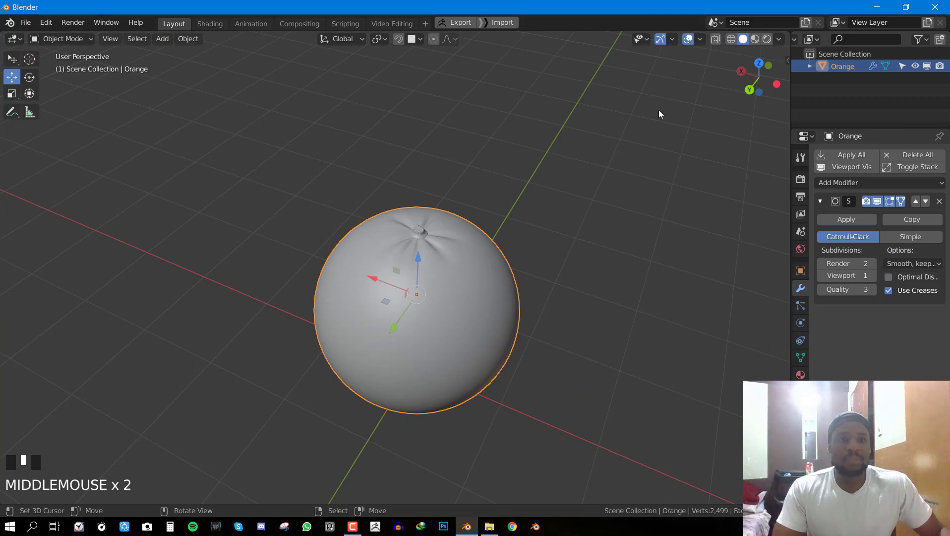
# - Split the 3D viewport vertically and turn the new area into a UV editor
pyautogui.moveTo(787, 34); pyautogui.dragTo(360, 74)
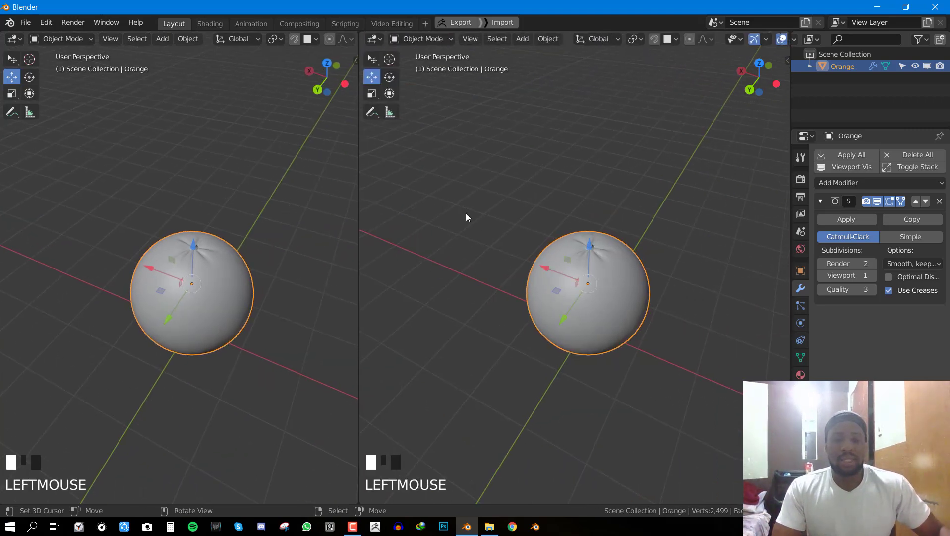
pyautogui.hotkey('shift', 'F10')
pyautogui.hotkey('shift', 'F10')
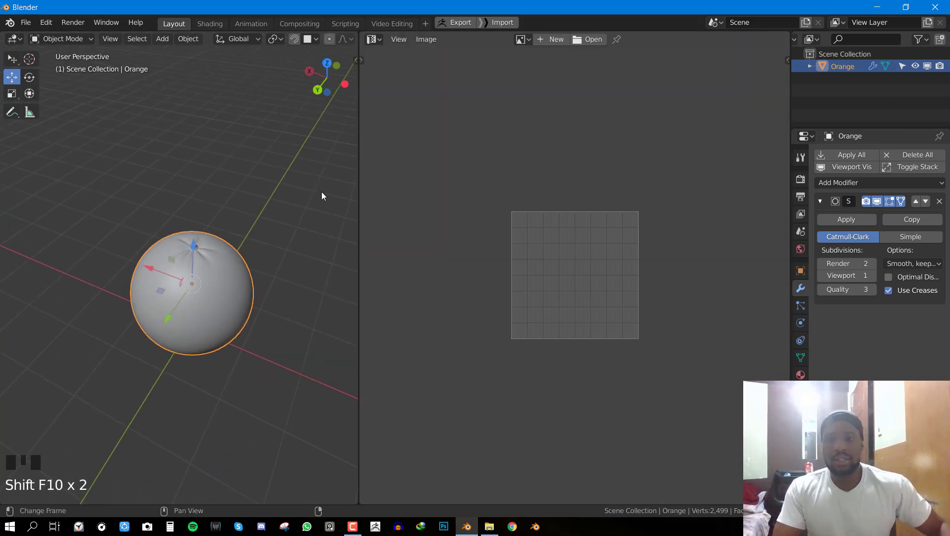
# - Enter Edit Mode, select the stem's linked geometry, and isolate it by hiding the rest of the orange
pyautogui.press('Tab')
pyautogui.press('a')
pyautogui.scroll(2, 516, 289)
pyautogui.scroll(1, 516, 290)
pyautogui.scroll(3, 191, 260)
pyautogui.hotkey('alt', 'a')
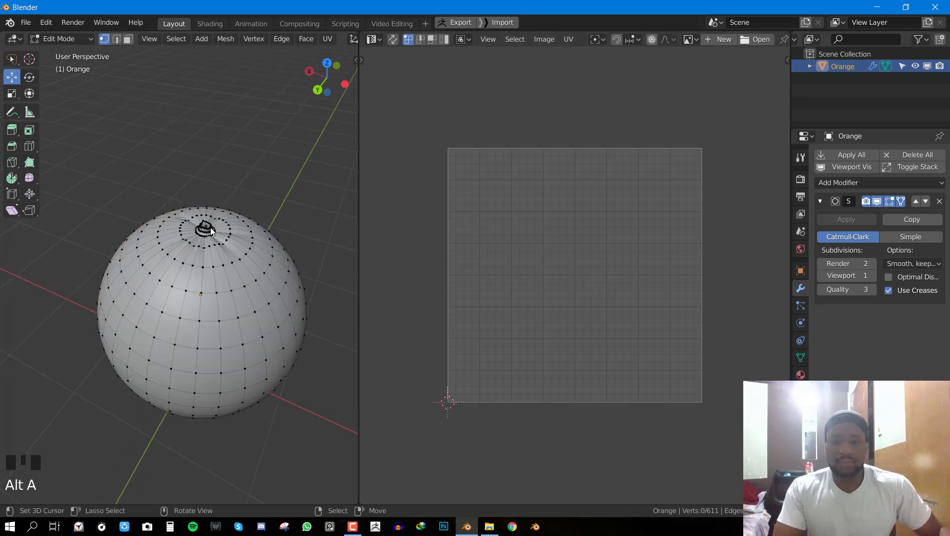
pyautogui.rightClick(205, 228)
pyautogui.press('l')
pyautogui.scroll(4, 677, 226)
pyautogui.moveTo(639, 168); pyautogui.dragTo(632, 386, button='middle')
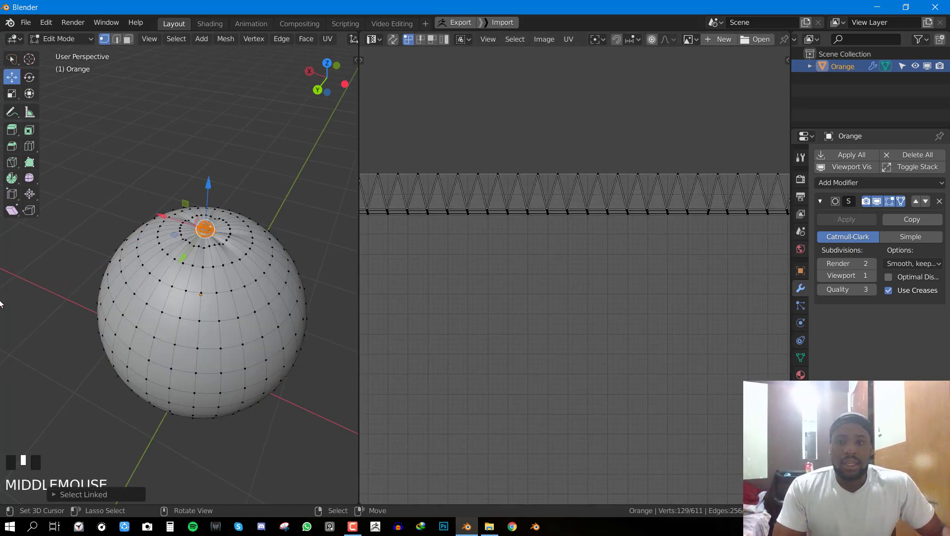
pyautogui.press('KP_Divide')
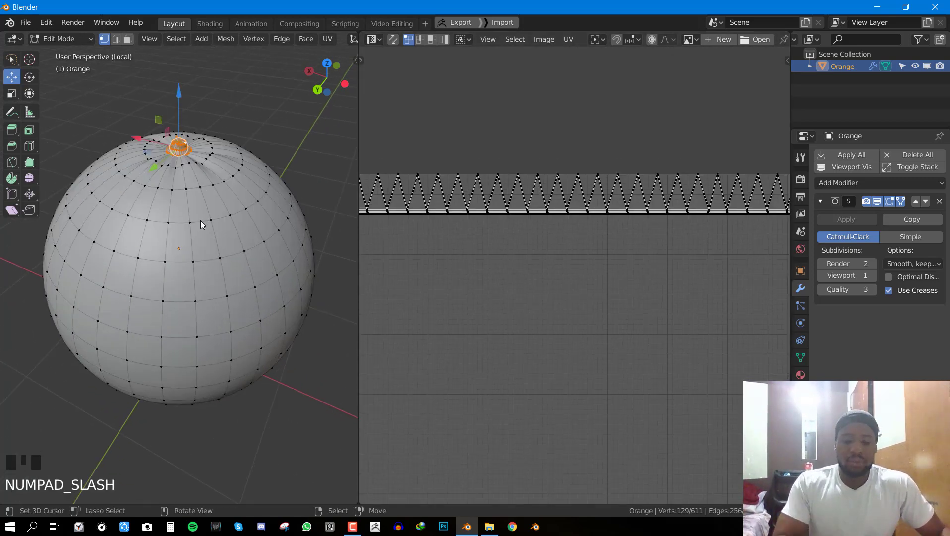
pyautogui.hotkey('shift', 'h')
# - Select the line of edges running down the stem's side in edge mode and mark it as a seam
pyautogui.moveTo(201, 221); pyautogui.dragTo(323, 309, button='middle')
pyautogui.hotkey('ctrl', 'space')
pyautogui.keyDown('alt'); pyautogui.scroll(1, 295, 414); pyautogui.keyUp('alt')
pyautogui.press('2')
pyautogui.keyDown('alt'); pyautogui.rightClick(329, 373); pyautogui.keyUp('alt')
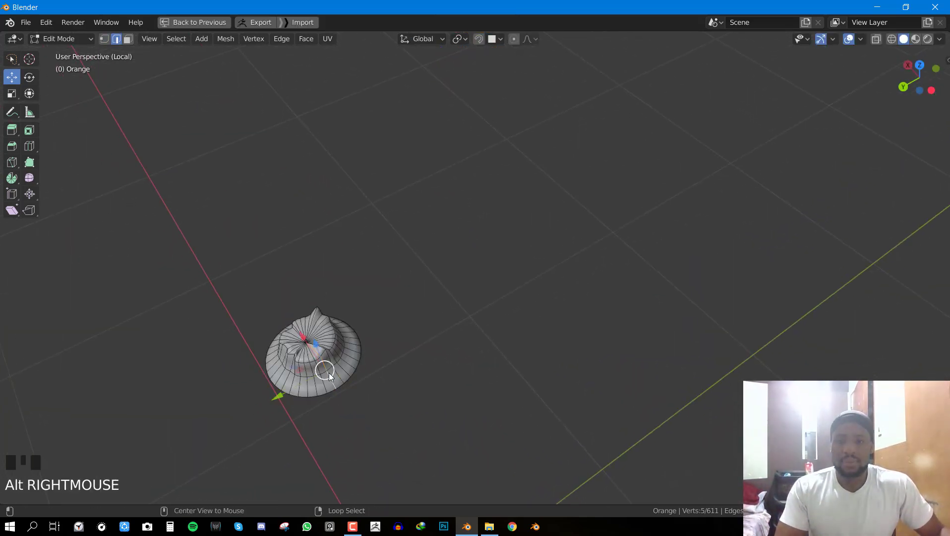
pyautogui.hotkey('ctrl', 'e')
pyautogui.click(383, 365)
pyautogui.hotkey('ctrl', 'space')
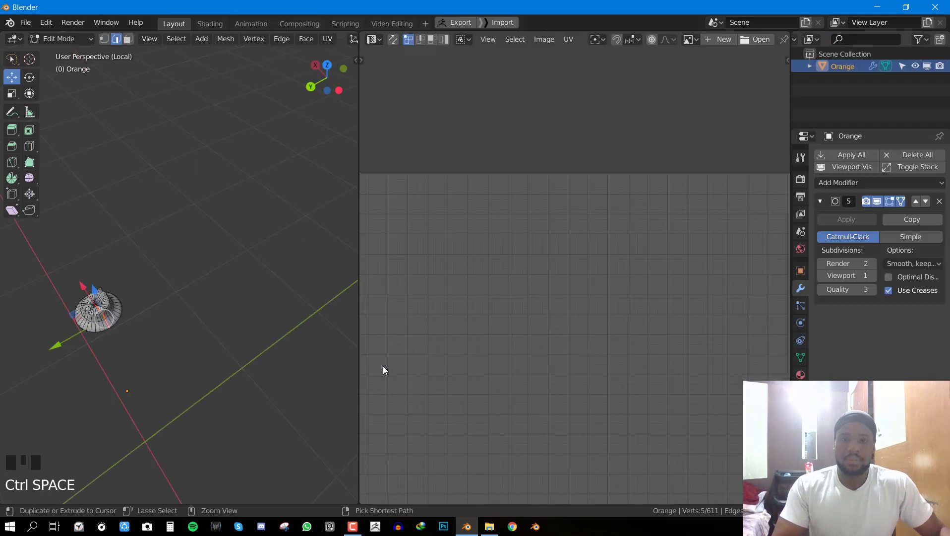
# - Select the whole stem and unwrap its UVs
pyautogui.scroll(-2, 215, 293)
pyautogui.press('a')
pyautogui.press('u')
pyautogui.click(256, 202)
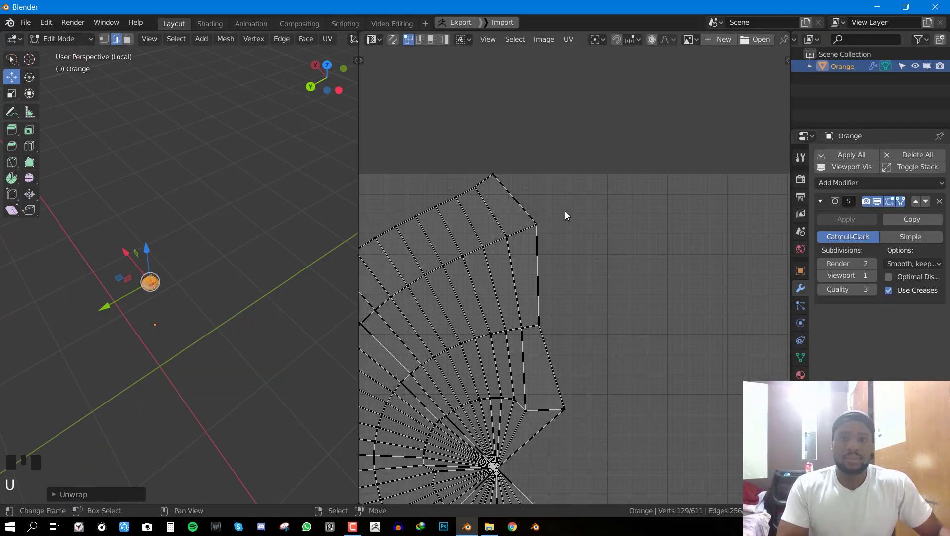
# - Reveal the orange's hidden geometry, check its UVs together with the stem's, and return to Object Mode
pyautogui.scroll(-3, 565, 211)
pyautogui.hotkey('alt', 'h')
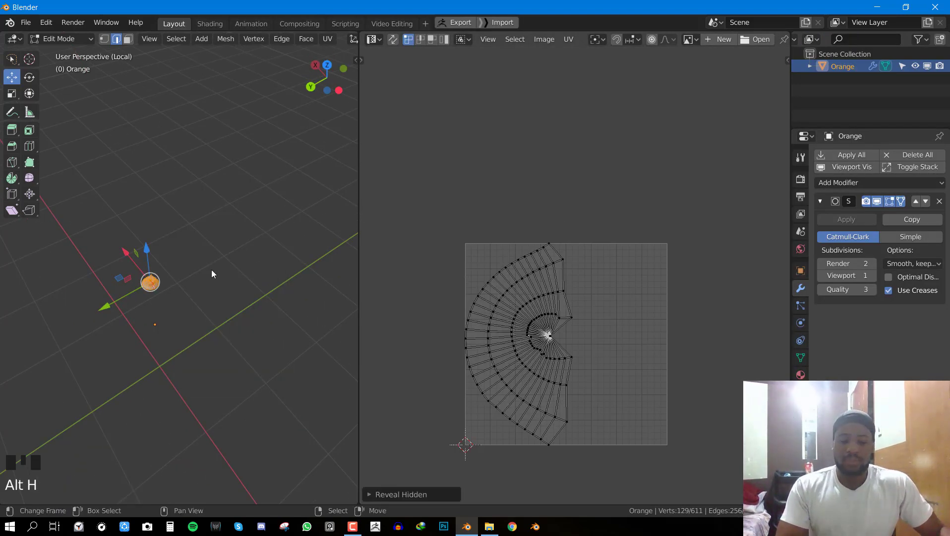
pyautogui.hotkey('alt', 'h')
pyautogui.press('a')
pyautogui.press('Tab')
pyautogui.scroll(4, 566, 308)
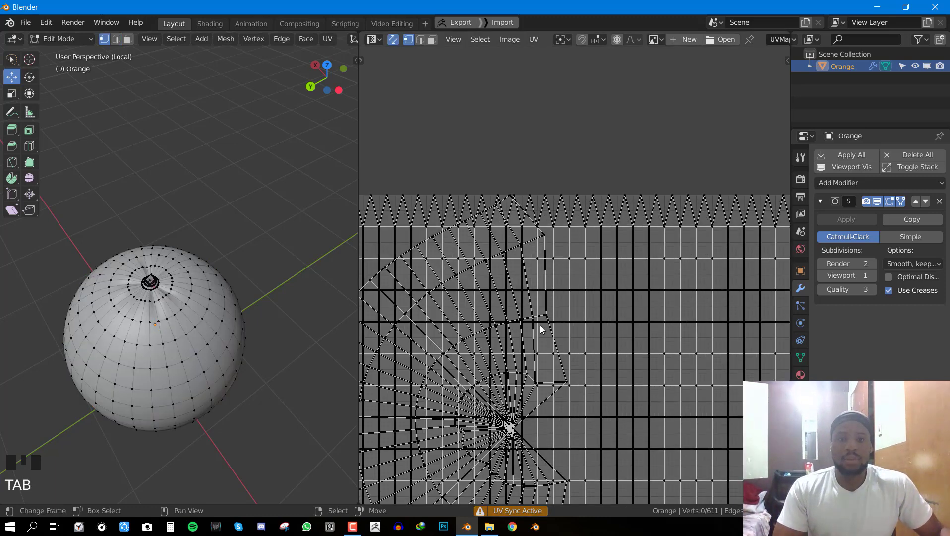
pyautogui.scroll(-4, 583, 265)
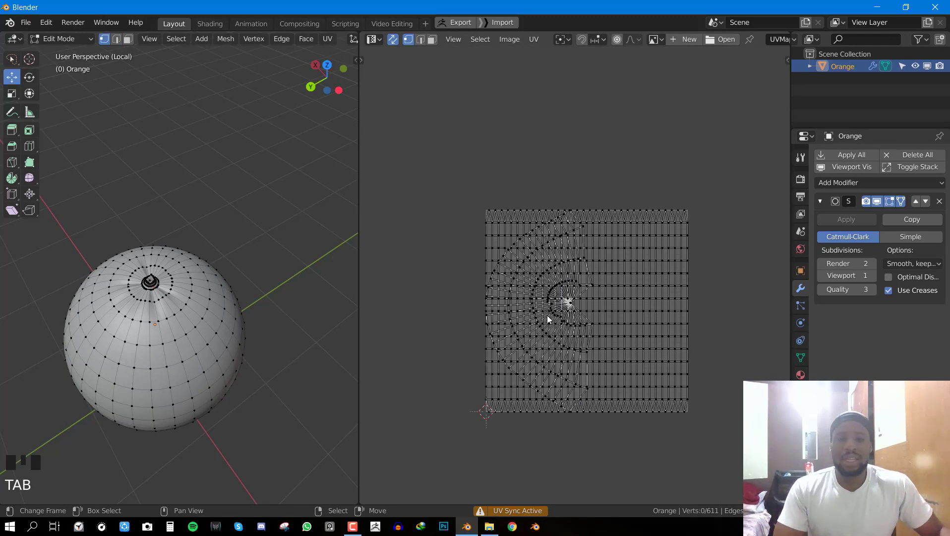
pyautogui.press('Tab')
pyautogui.moveTo(89, 306); pyautogui.dragTo(194, 252, button='middle')
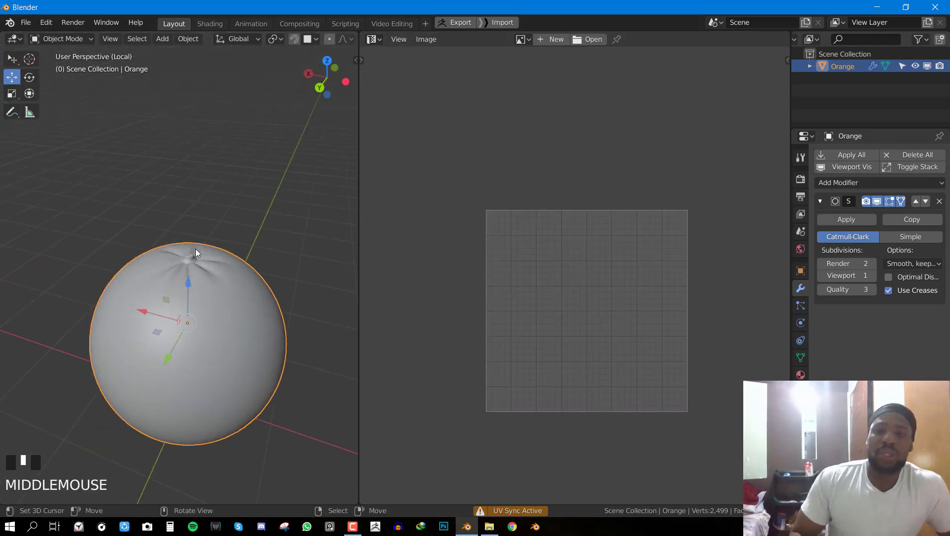
pyautogui.moveTo(233, 150); pyautogui.dragTo(206, 159, button='middle')
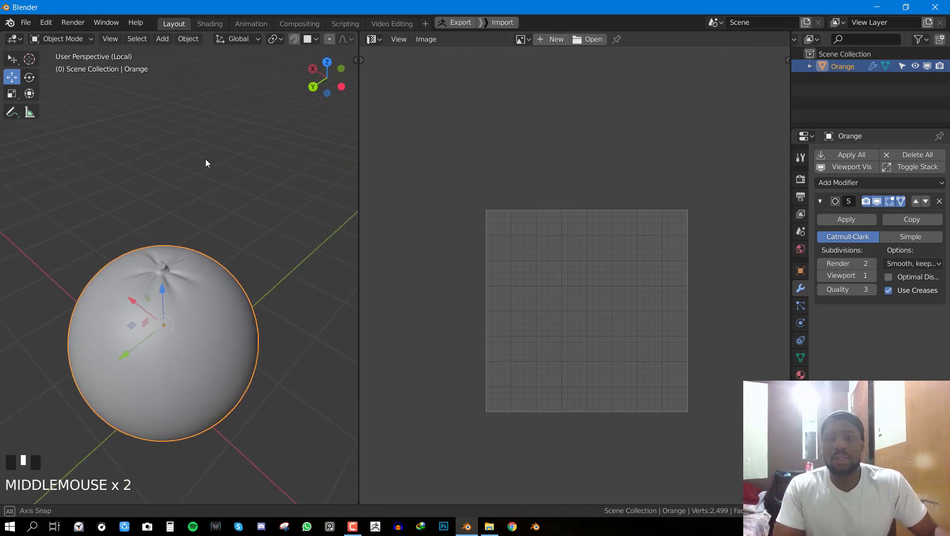
# - Apply the orange's object transform
pyautogui.keyDown('shift'); pyautogui.moveTo(103, 276); pyautogui.dragTo(153, 250, button='middle'); pyautogui.keyUp('shift')
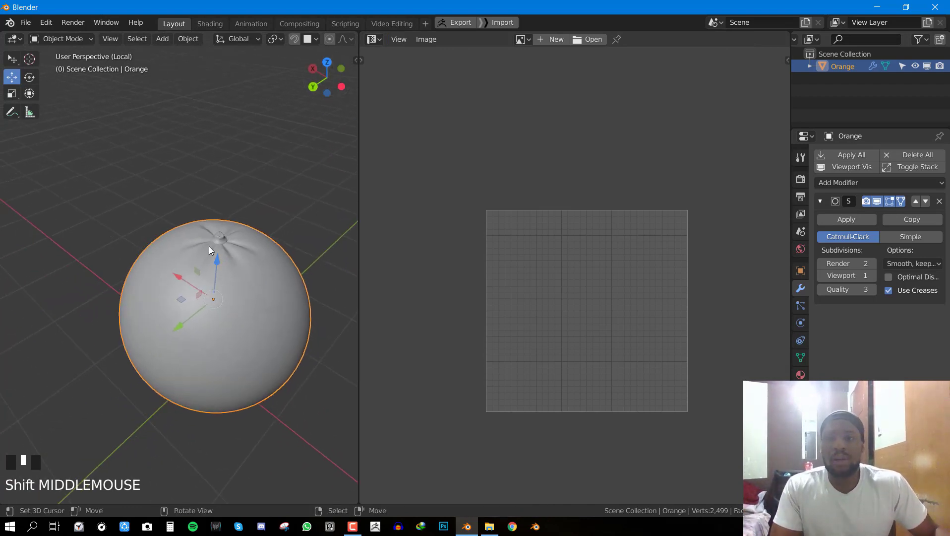
pyautogui.moveTo(209, 245); pyautogui.dragTo(228, 245, button='middle')
pyautogui.hotkey('ctrl', 'a')
pyautogui.click(228, 245)
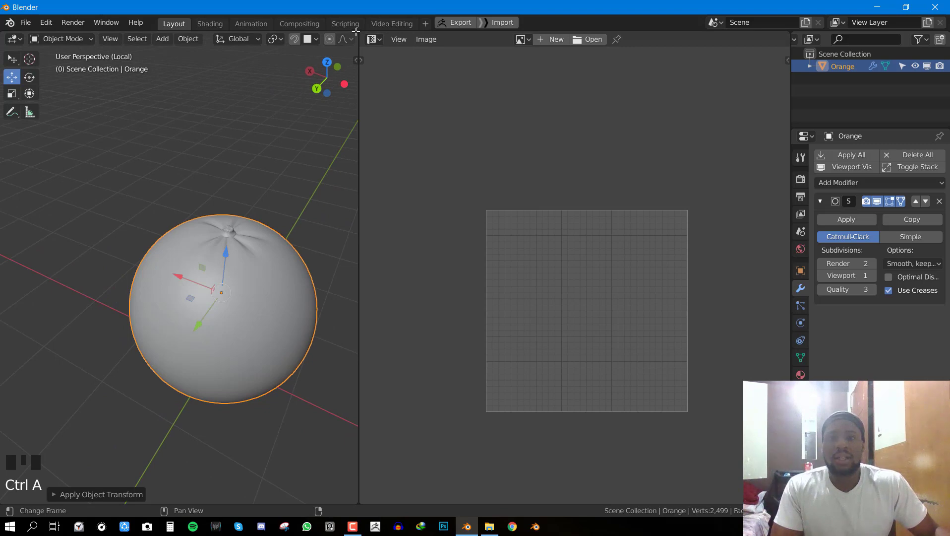
# - Join the UV editor area into the 3D viewport so that the viewport fills the space again
pyautogui.moveTo(356, 31); pyautogui.dragTo(422, 149)
pyautogui.scroll(-2, 387, 199)
pyautogui.moveTo(387, 198); pyautogui.dragTo(451, 256, button='middle')
pyautogui.scroll(2, 329, 199)
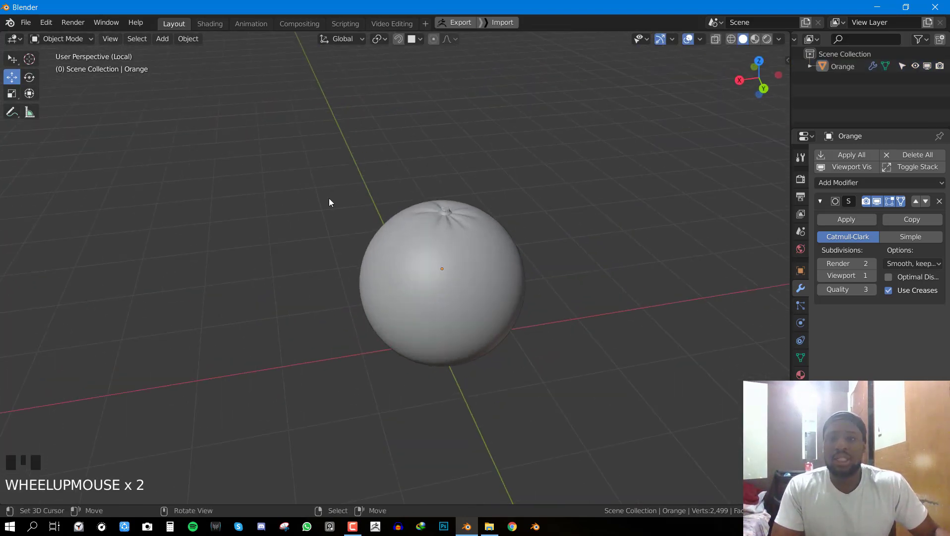
# - Save the project to the Desktop as tut.blend
pyautogui.hotkey('ctrl', 's')
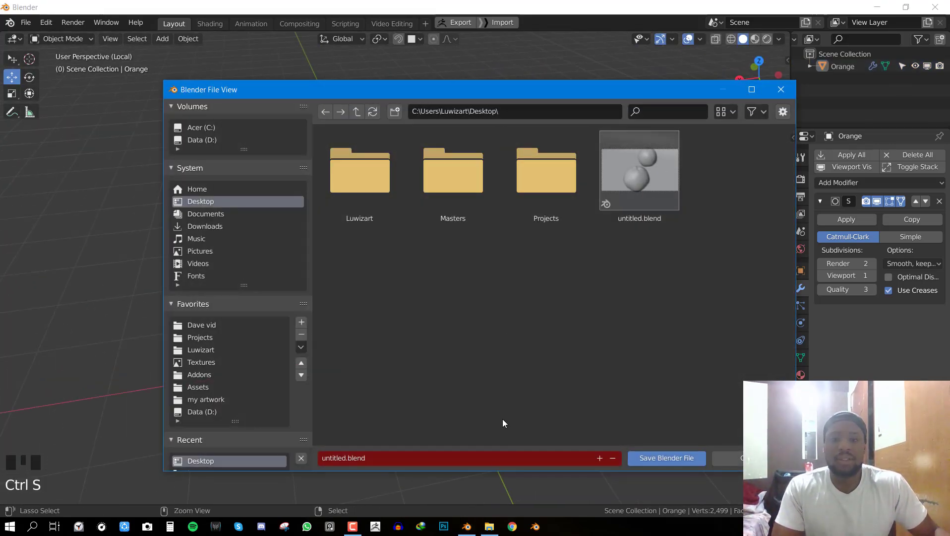
pyautogui.click(463, 463)
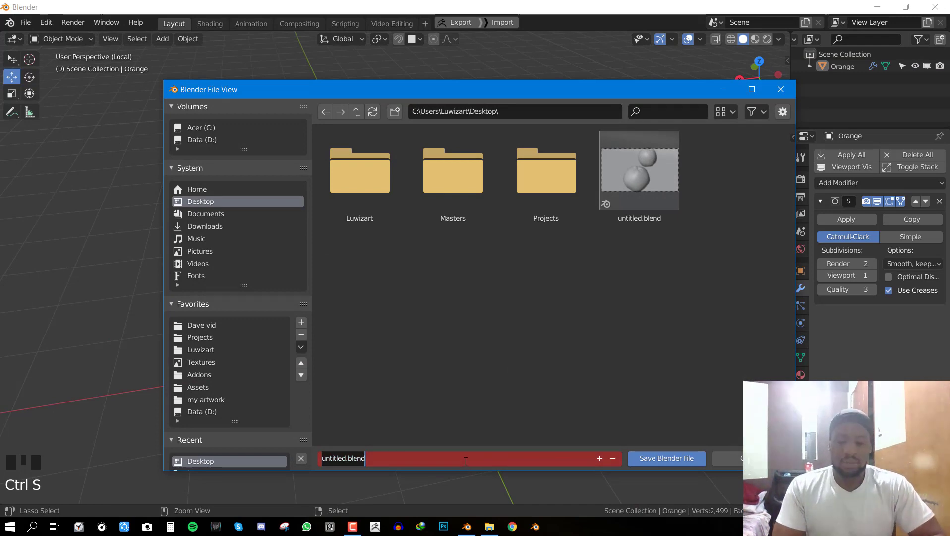
pyautogui.write('tut')
pyautogui.press('Return')
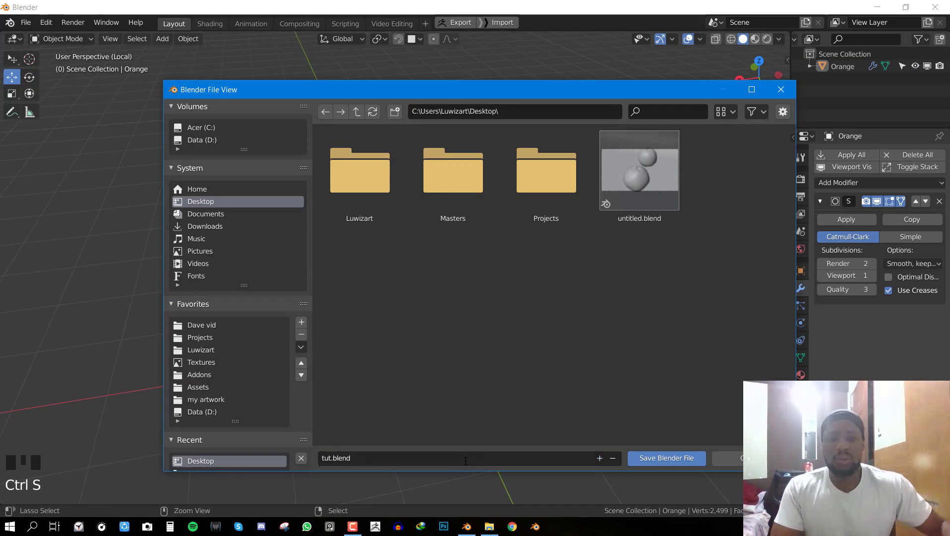
pyautogui.click(646, 456)
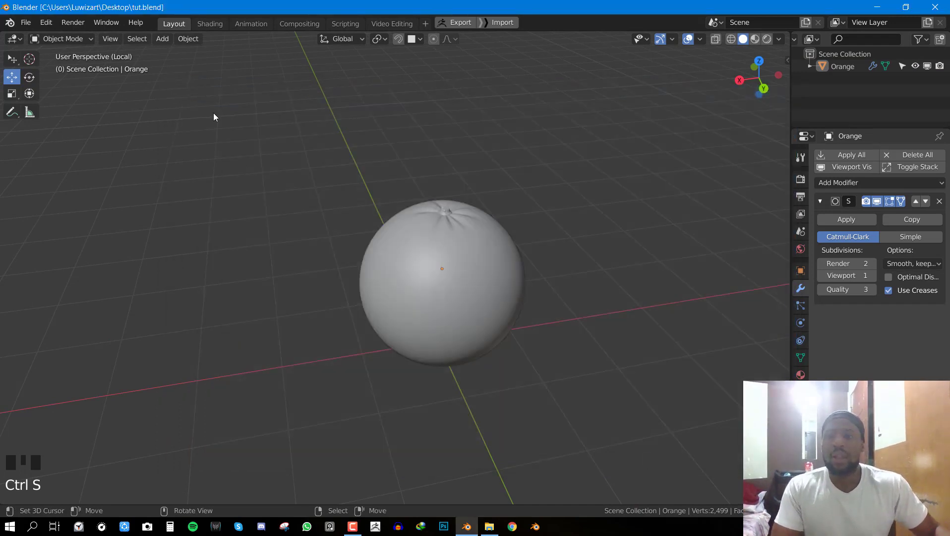
# - Switch to the Shading workspace and narrow the image editor to widen the 3D viewport
pyautogui.click(208, 23)
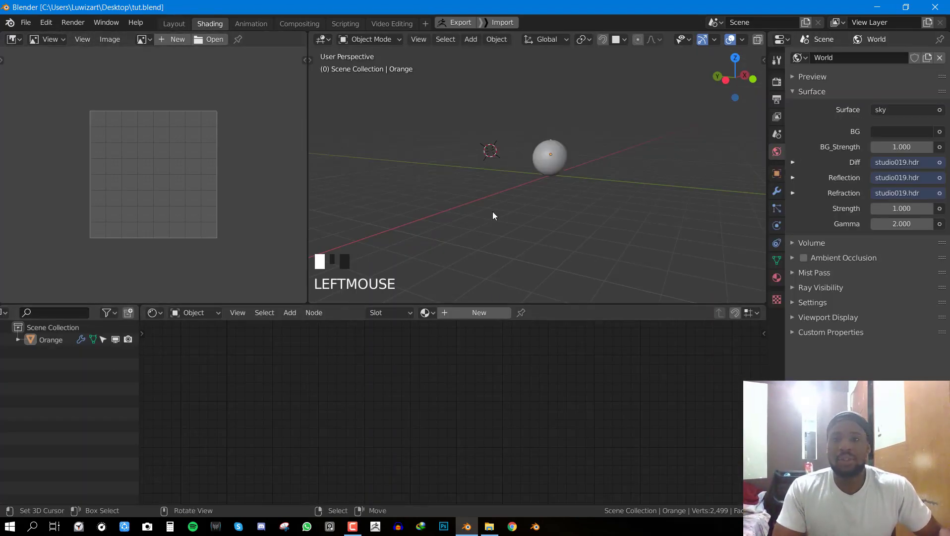
pyautogui.moveTo(308, 178); pyautogui.dragTo(231, 179)
pyautogui.scroll(-4, 558, 240)
pyautogui.scroll(4, 563, 231)
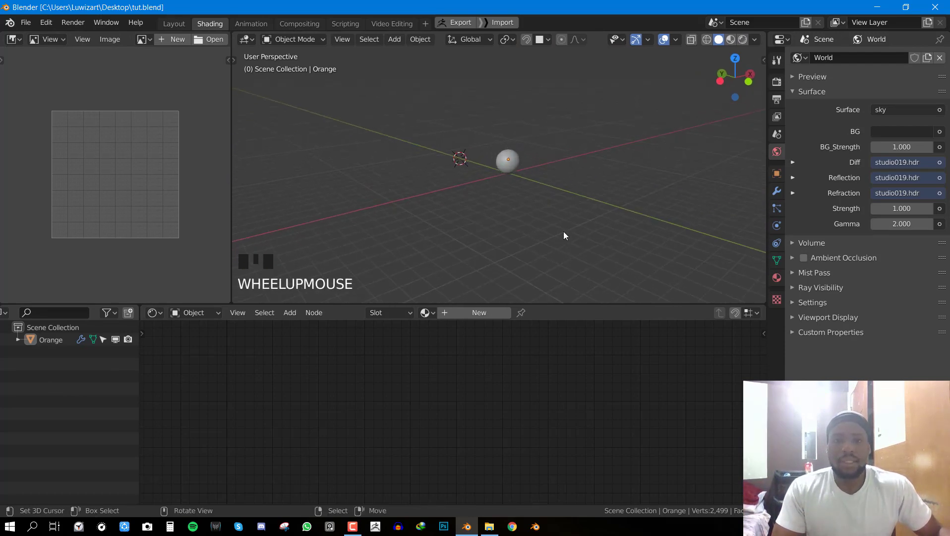
# - Select the orange, give it a new material and name it "orange material"
pyautogui.rightClick(504, 154)
pyautogui.moveTo(504, 150); pyautogui.dragTo(518, 196, button='middle')
pyautogui.scroll(2, 518, 196)
pyautogui.press('space')
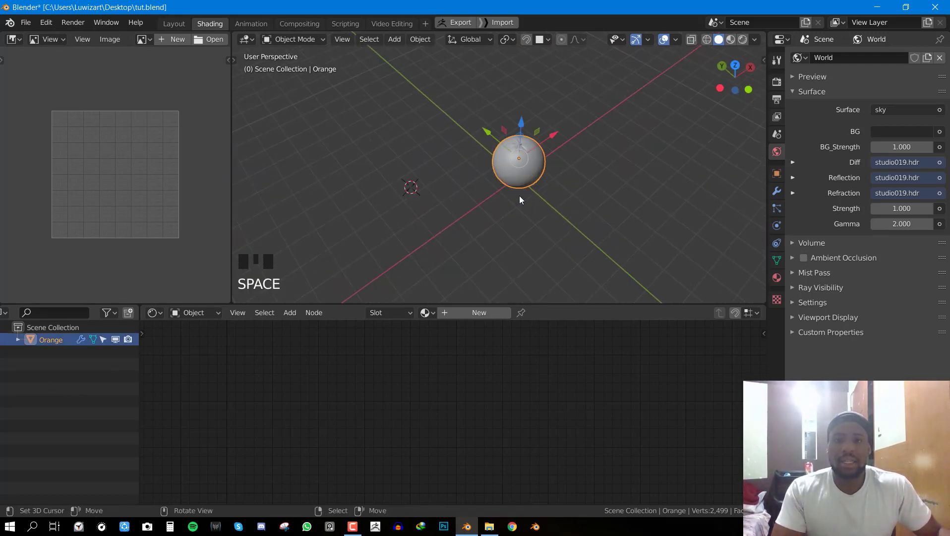
pyautogui.click(475, 312)
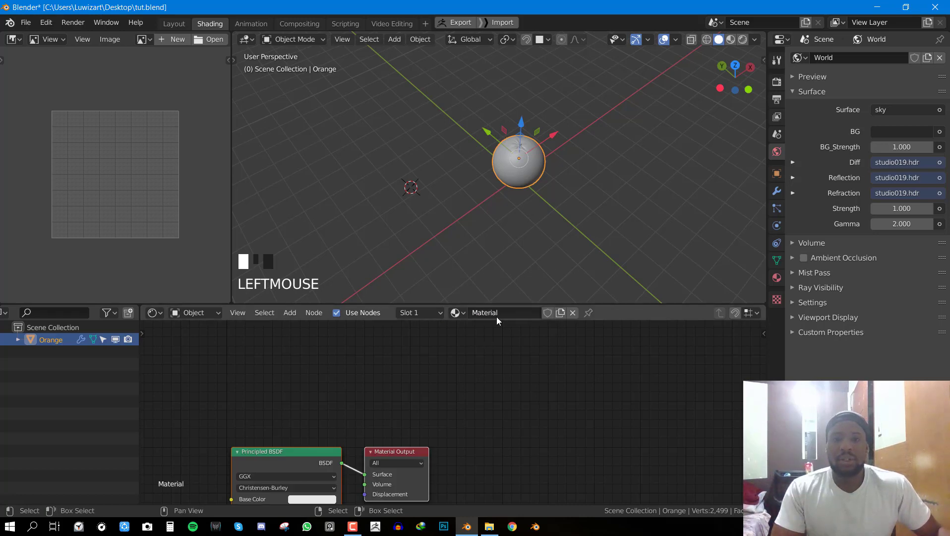
pyautogui.click(498, 313)
pyautogui.write('orang')
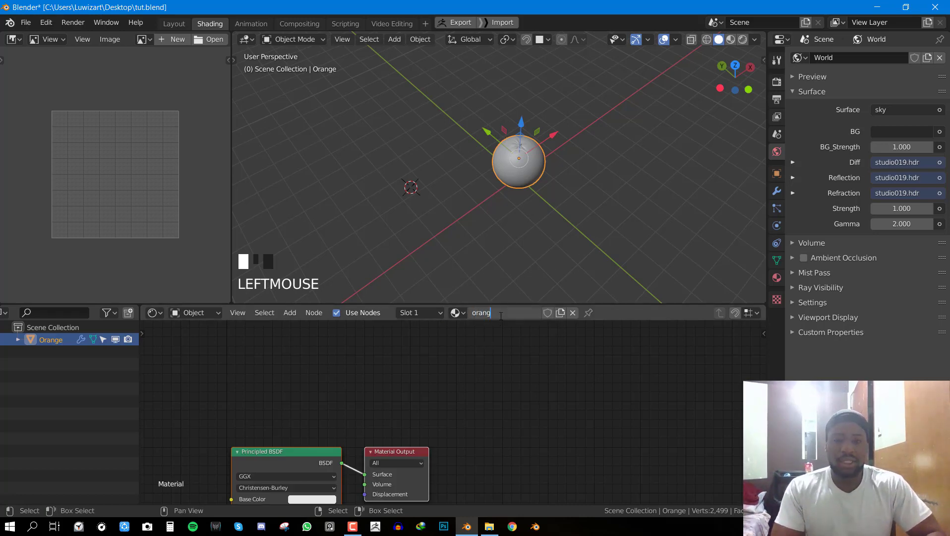
pyautogui.write('e materia')
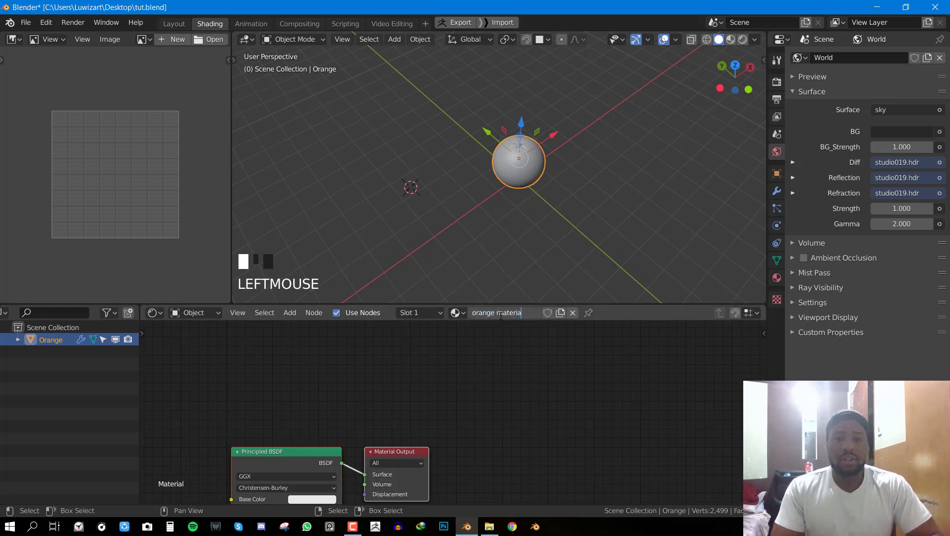
pyautogui.write('l')
pyautogui.press('Return')
# - Examine the material's Principled BSDF and Material Output nodes in a maximized shader editor, then restore the layout
pyautogui.moveTo(522, 220); pyautogui.dragTo(643, 180, button='middle')
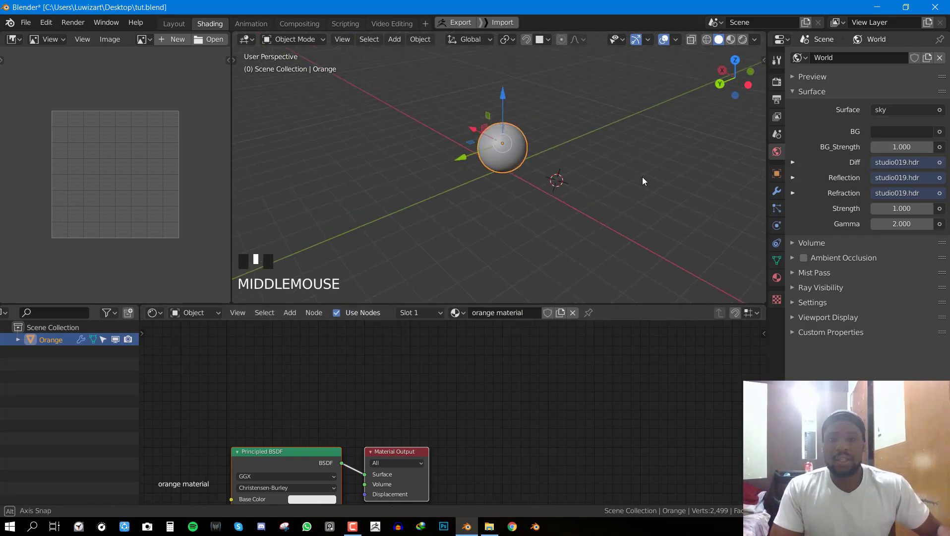
pyautogui.scroll(2, 643, 180)
pyautogui.moveTo(229, 490); pyautogui.dragTo(468, 379, button='middle')
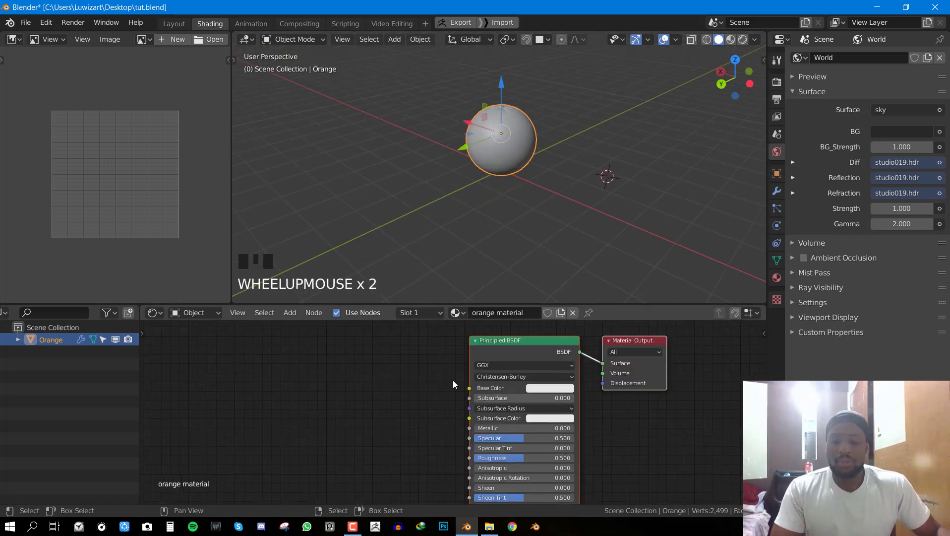
pyautogui.hotkey('ctrl', 'space')
pyautogui.scroll(-4, 554, 247)
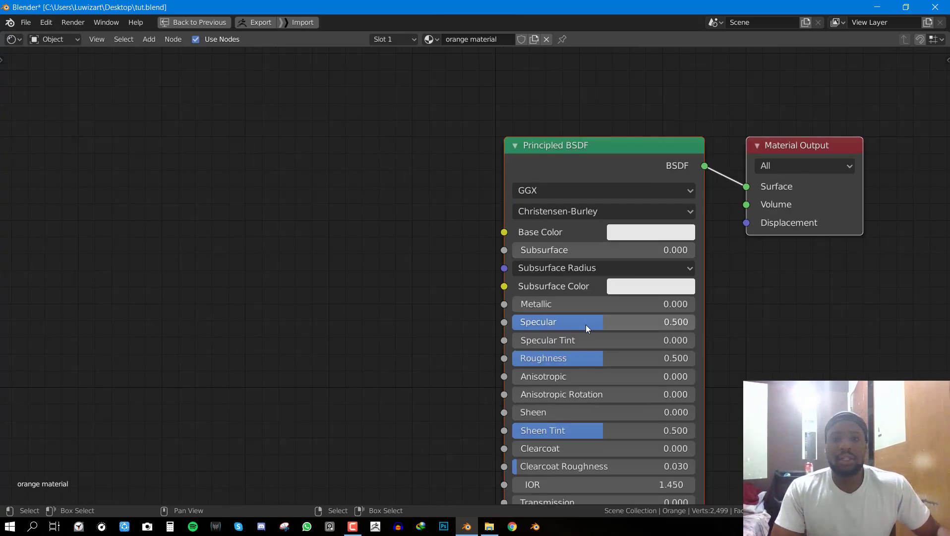
pyautogui.moveTo(601, 314); pyautogui.dragTo(516, 255, button='middle')
pyautogui.scroll(-4, 516, 256)
pyautogui.moveTo(517, 167)
pyautogui.mouseDown(button='middle')
pyautogui.moveTo(471, 208)
pyautogui.moveTo(496, 168)
pyautogui.mouseUp(button='middle')
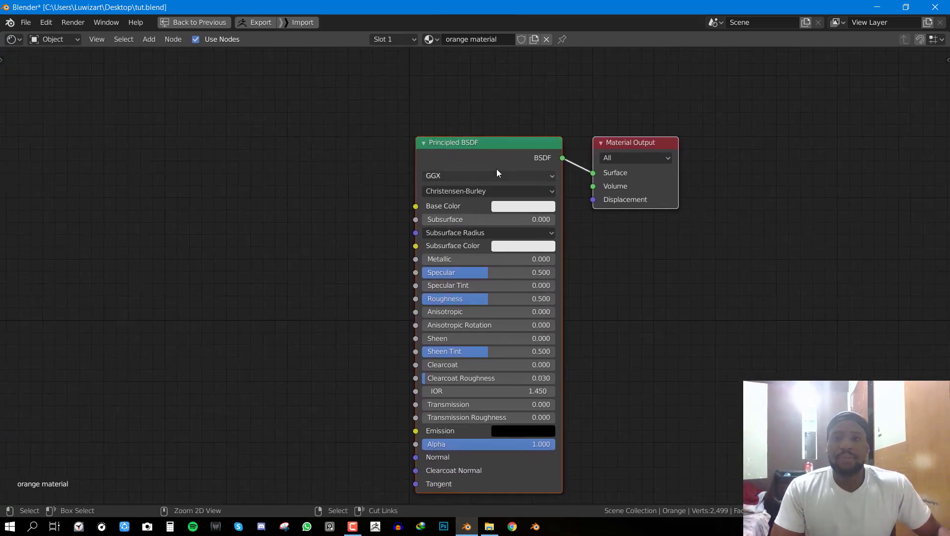
pyautogui.hotkey('ctrl', 'space')
# - Search the add-ons in the preferences for "node", toggle the Node Wrangler add-on and close the preferences
pyautogui.press('F4')
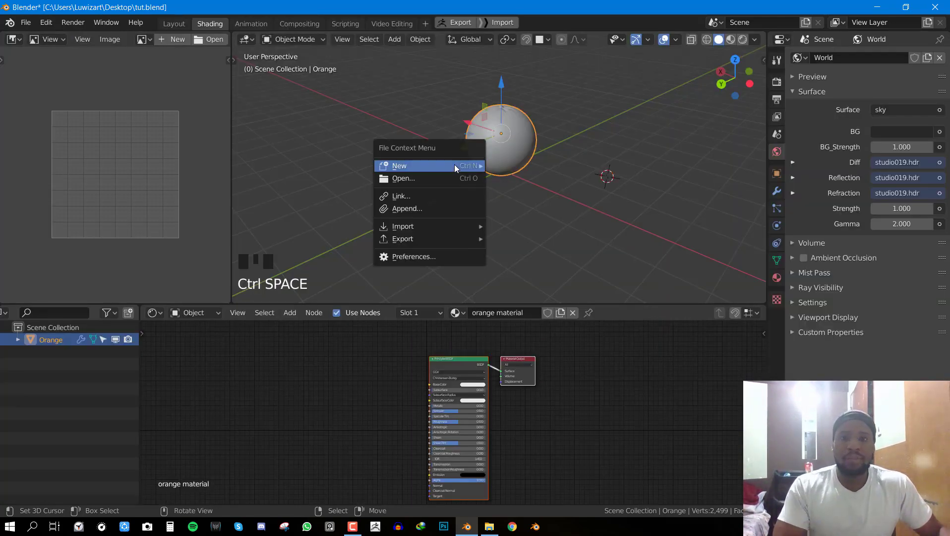
pyautogui.click(404, 256)
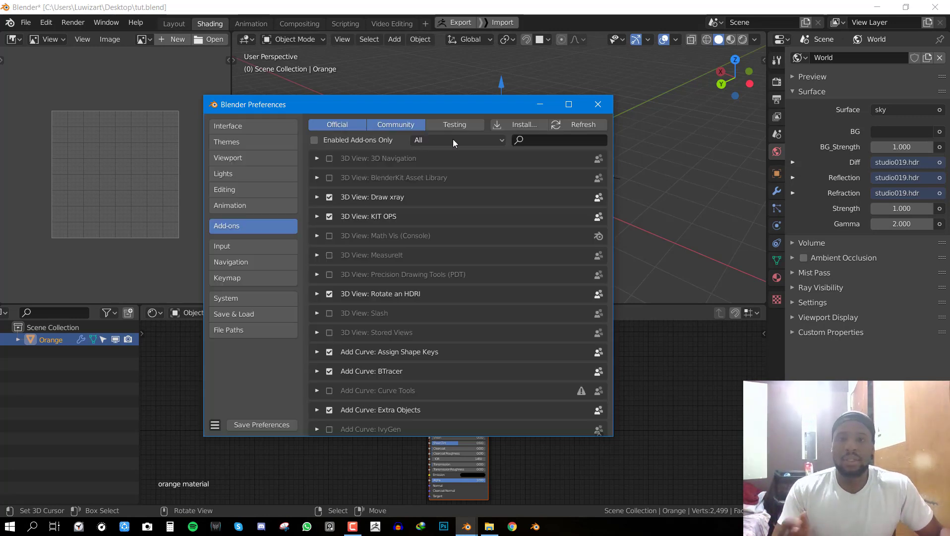
pyautogui.click(560, 139)
pyautogui.write('node')
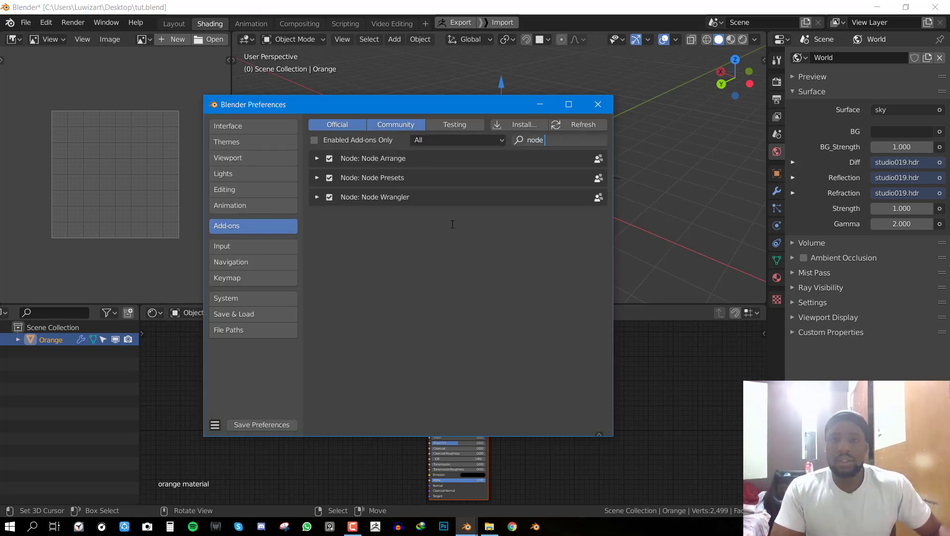
pyautogui.press('Return')
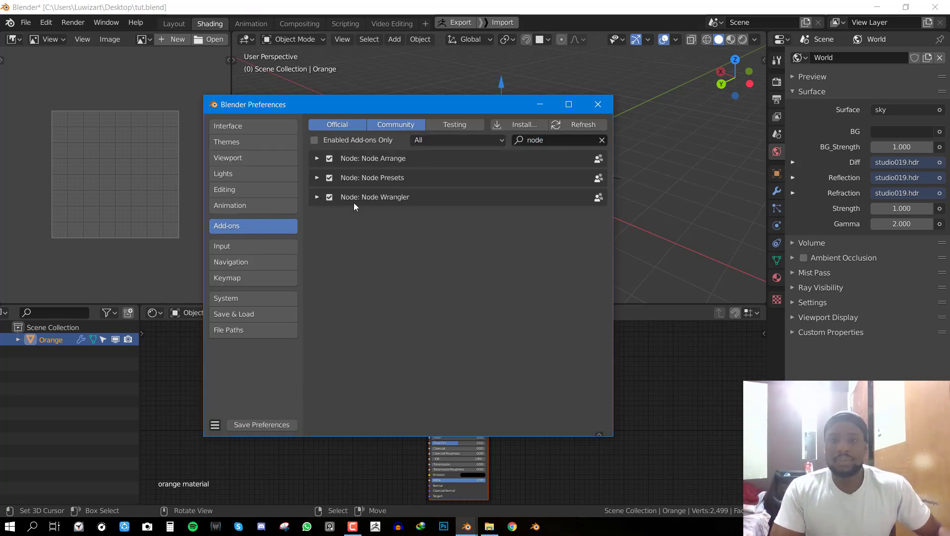
pyautogui.click(334, 201)
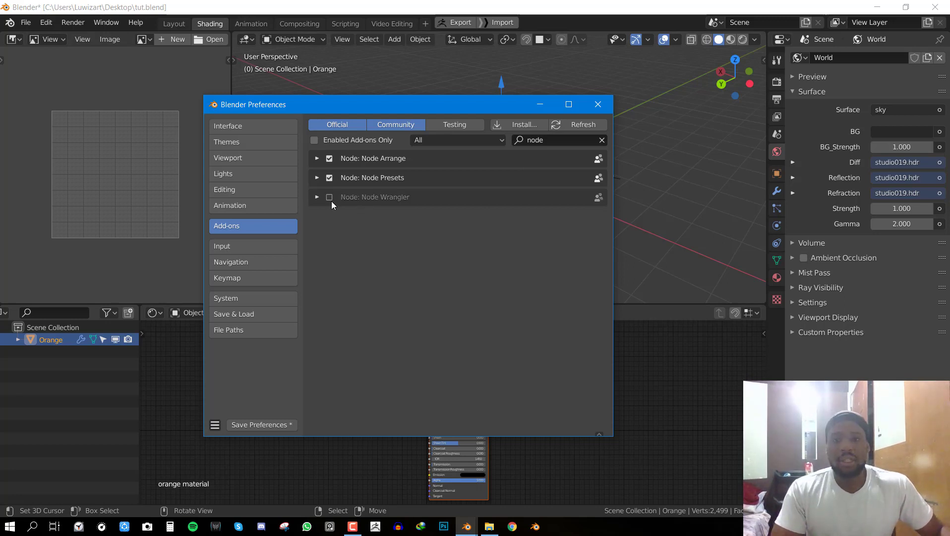
pyautogui.click(600, 104)
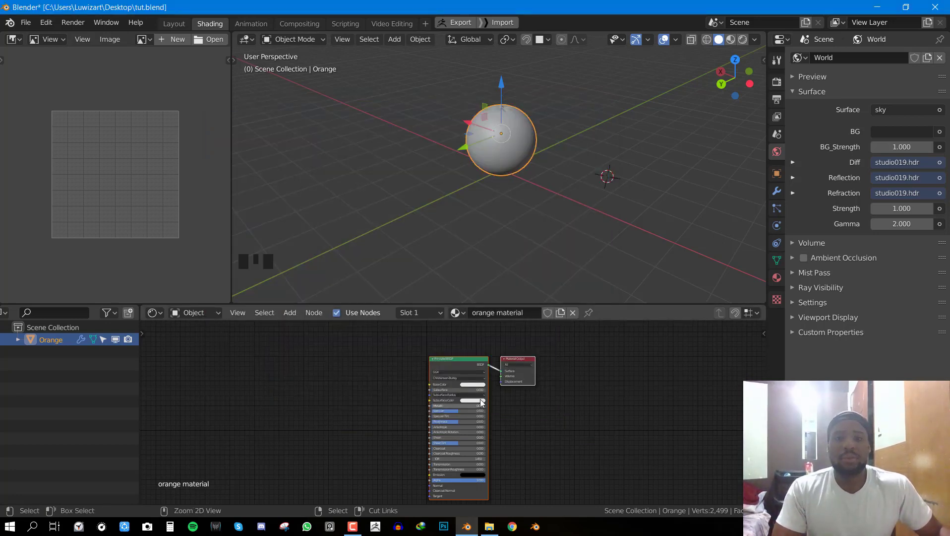
# - Spread the Principled BSDF and Material Output nodes further apart in the maximized shader editor, then restore the layout
pyautogui.hotkey('ctrl', 'space')
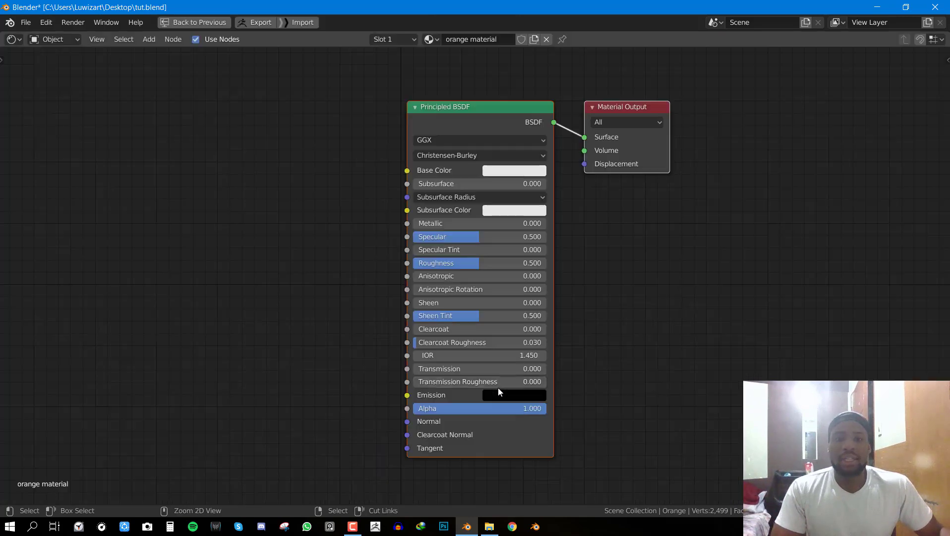
pyautogui.hotkey('alt', 'a')
pyautogui.moveTo(503, 193); pyautogui.dragTo(560, 195, button='middle')
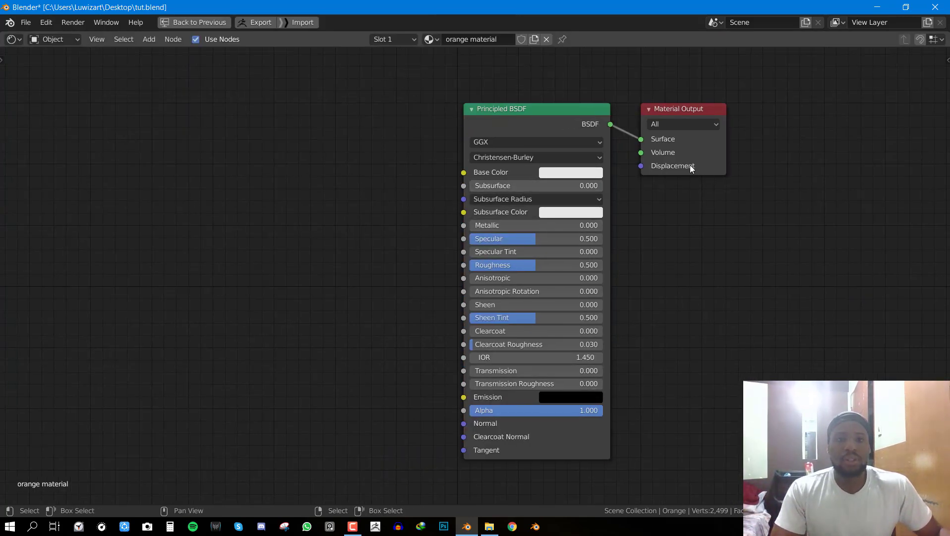
pyautogui.moveTo(690, 165); pyautogui.dragTo(747, 148)
pyautogui.moveTo(523, 105); pyautogui.dragTo(564, 88)
pyautogui.moveTo(372, 141); pyautogui.dragTo(420, 140, button='middle')
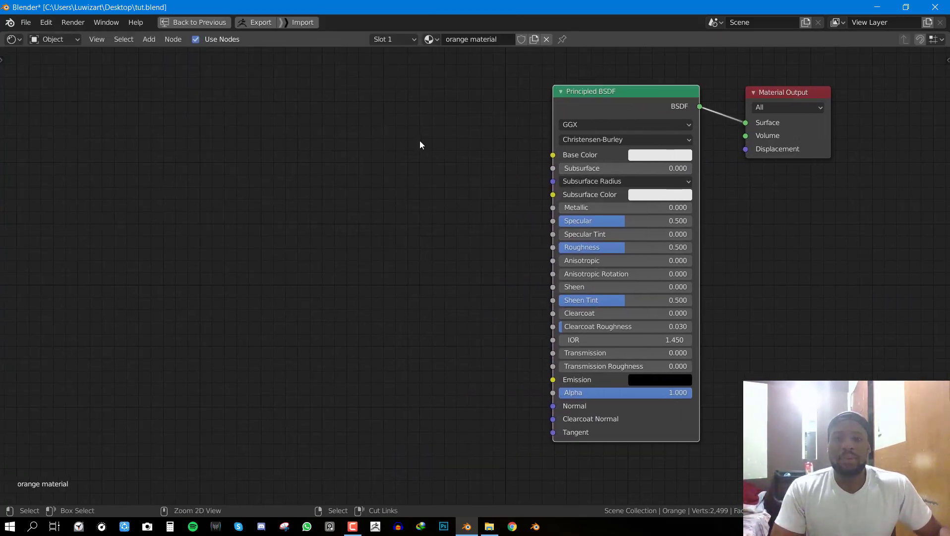
pyautogui.hotkey('ctrl', 'space')
# - Switch the 3D viewport to material preview shading and frame the orange close up from the stem side
pyautogui.click(730, 40)
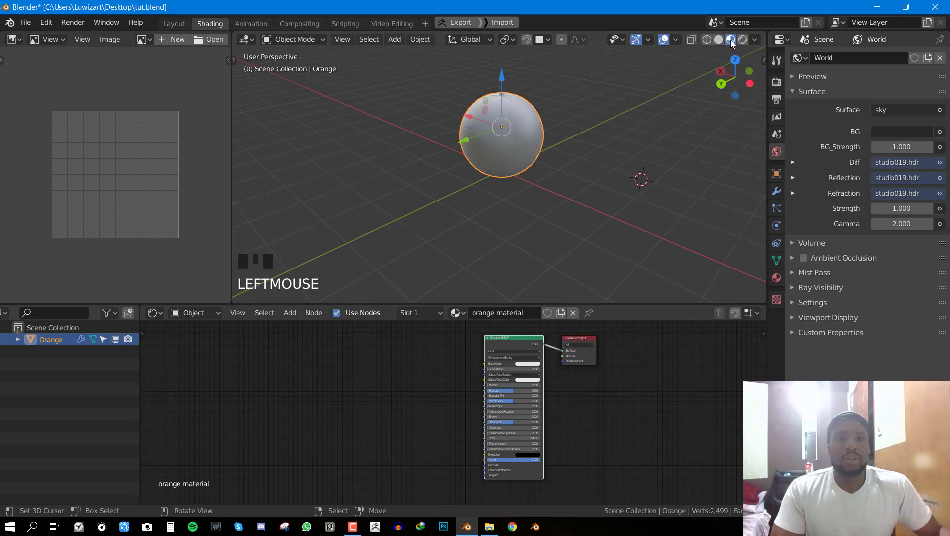
pyautogui.moveTo(533, 169); pyautogui.dragTo(712, 45, button='middle')
pyautogui.moveTo(657, 61)
pyautogui.mouseDown(button='middle')
pyautogui.moveTo(593, 131)
pyautogui.moveTo(590, 189)
pyautogui.mouseUp(button='middle')
pyautogui.scroll(2, 581, 163)
pyautogui.scroll(3, 484, 165)
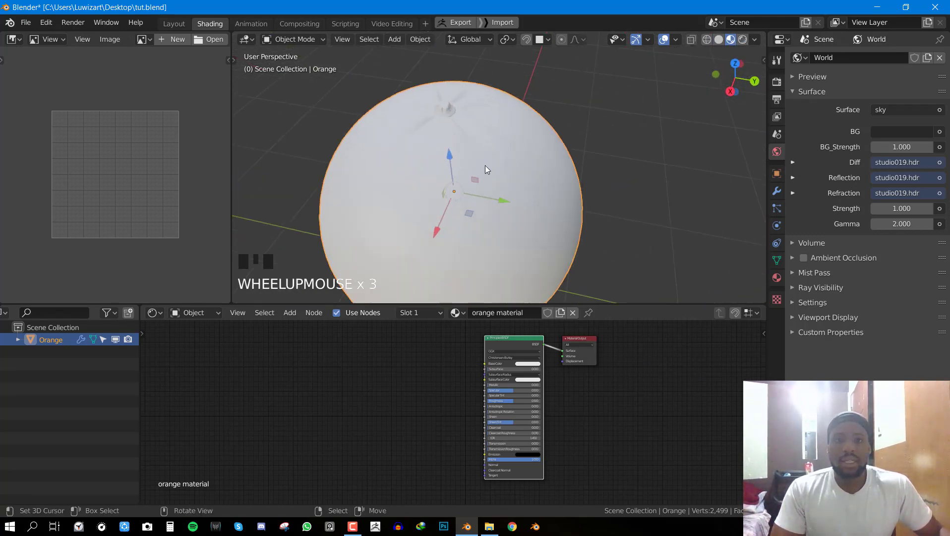
pyautogui.moveTo(484, 164); pyautogui.dragTo(538, 159, button='middle')
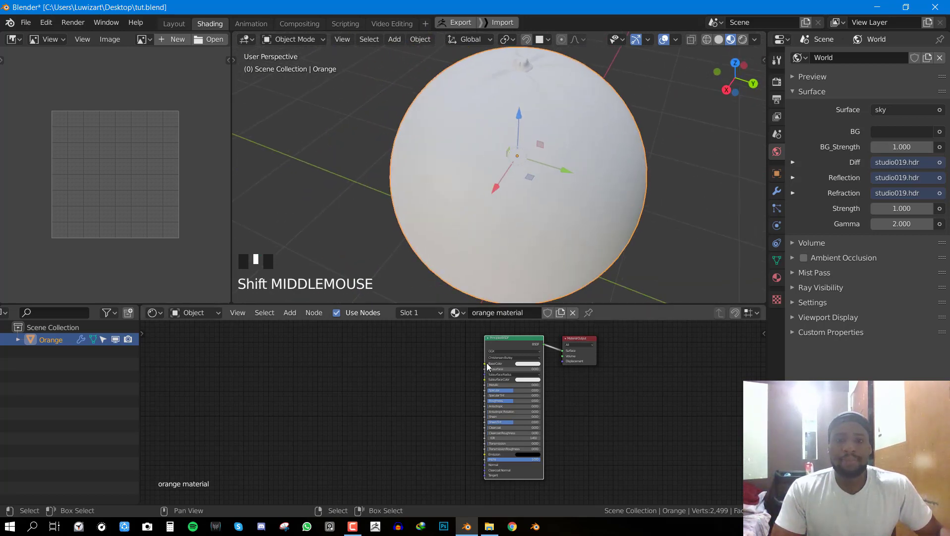
pyautogui.moveTo(433, 404); pyautogui.dragTo(449, 390, button='middle')
pyautogui.scroll(3, 442, 398)
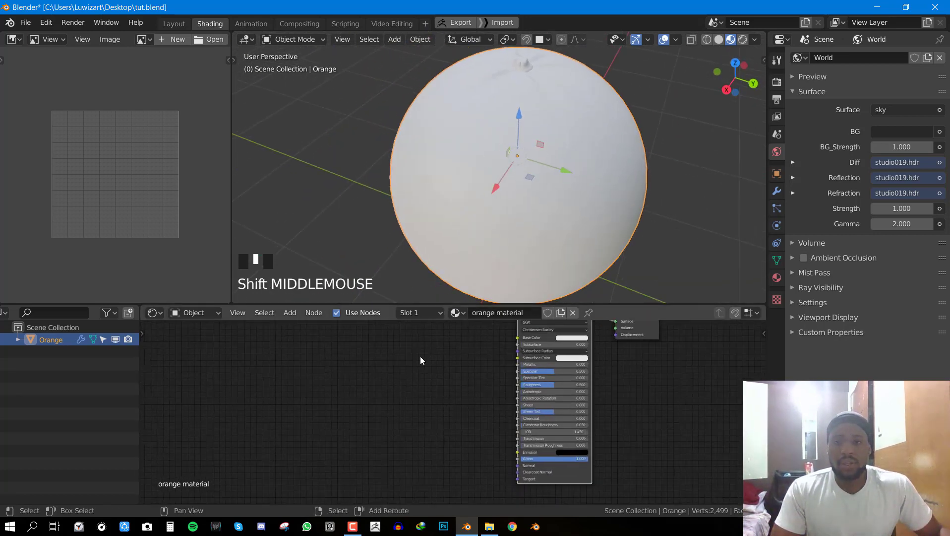
# - Add an RGB input node and link its Color output to the Principled BSDF's Base Color and Subsurface Color
pyautogui.hotkey('ctrl', 'space')
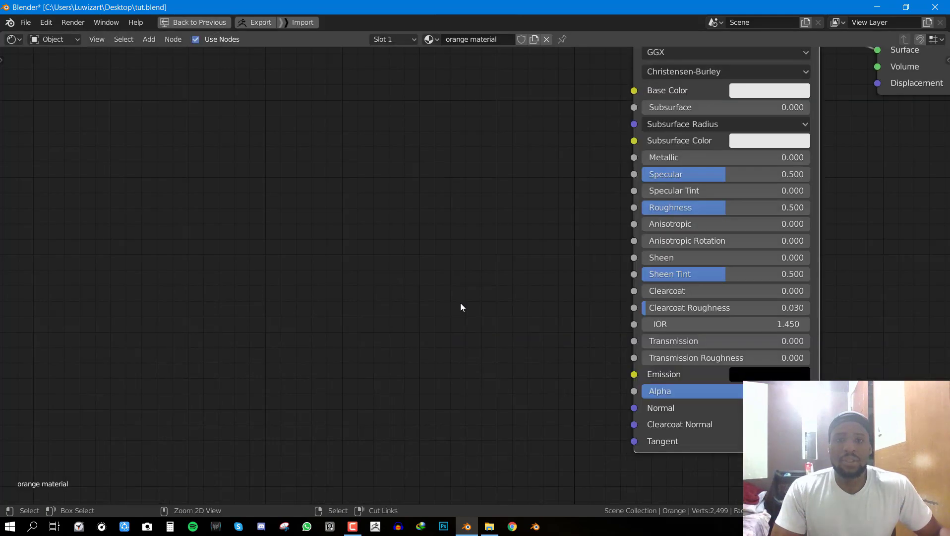
pyautogui.moveTo(608, 144); pyautogui.dragTo(527, 246, button='middle')
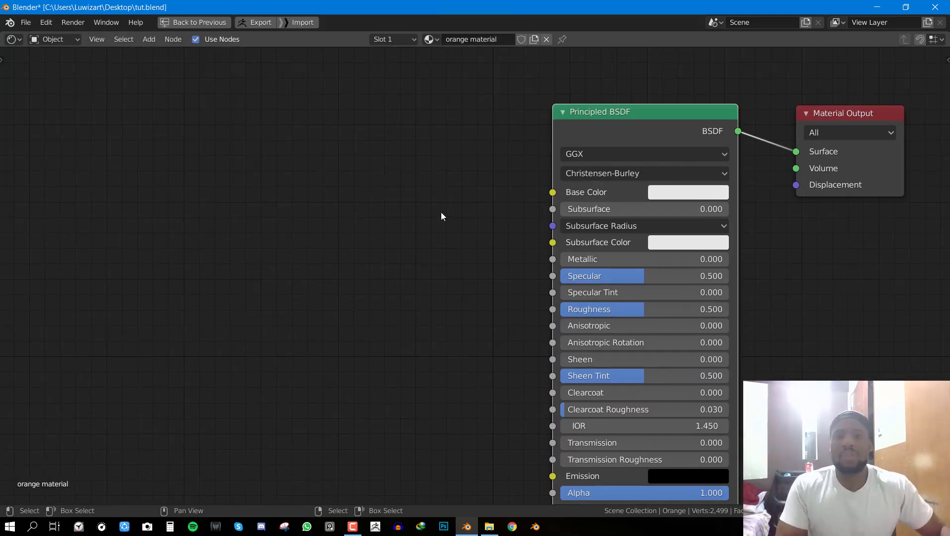
pyautogui.hotkey('shift', 'a')
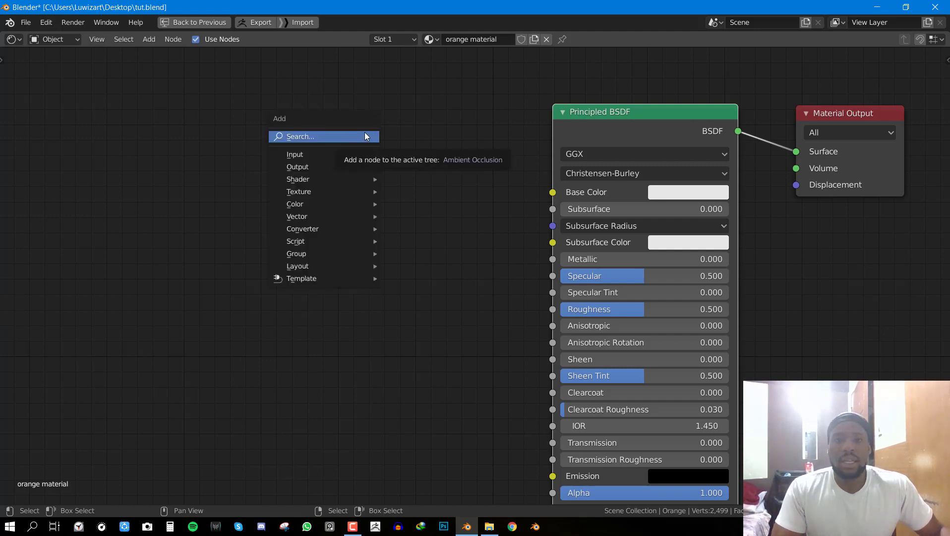
pyautogui.click(680, 191)
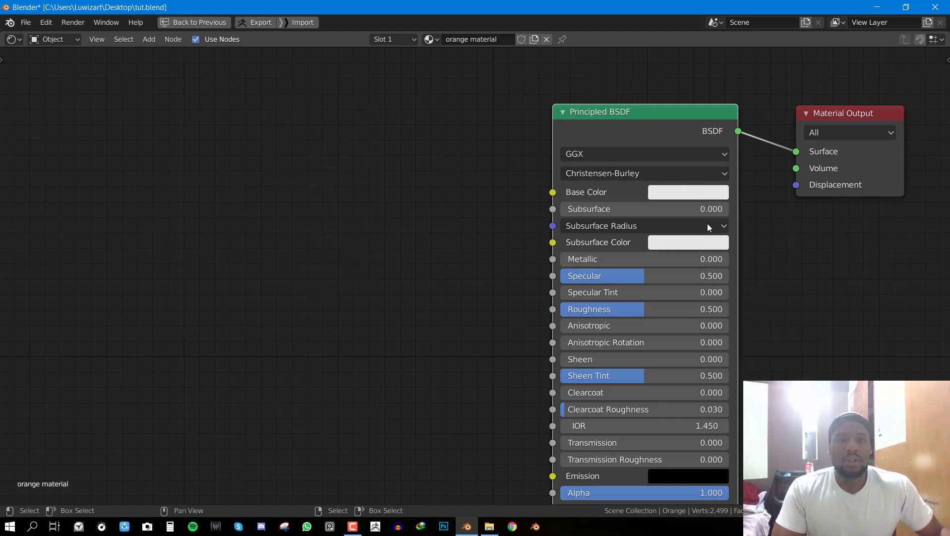
pyautogui.hotkey('shift', 'a')
pyautogui.moveTo(207, 130)
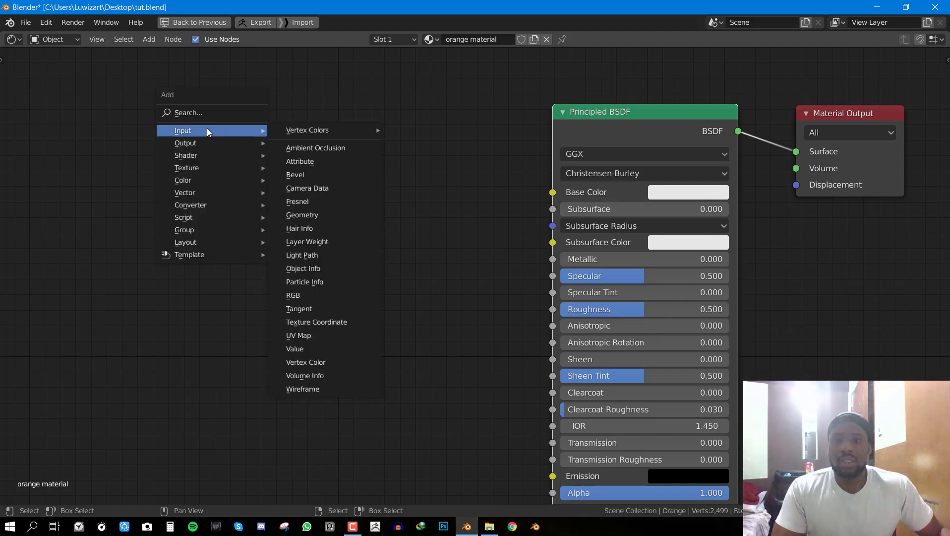
pyautogui.click(309, 294)
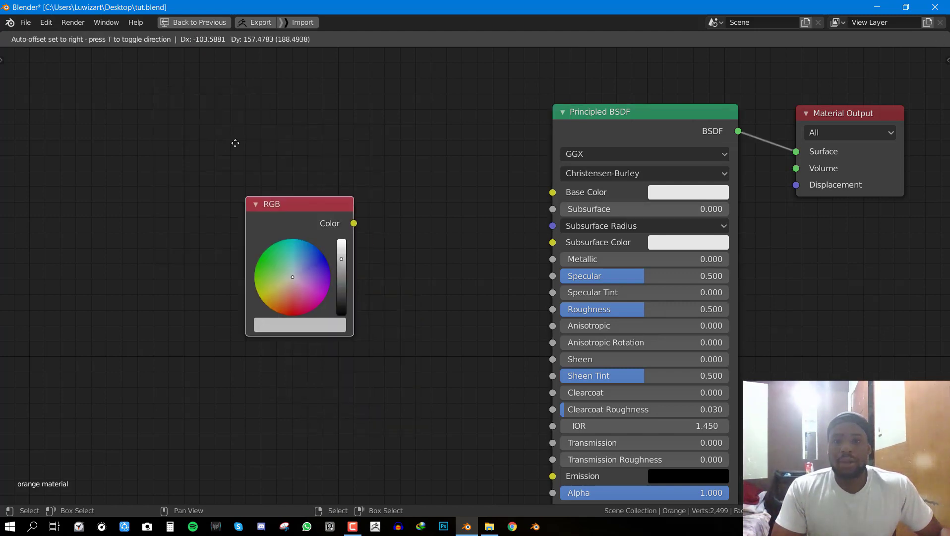
pyautogui.click(278, 89)
pyautogui.moveTo(397, 169); pyautogui.dragTo(553, 242)
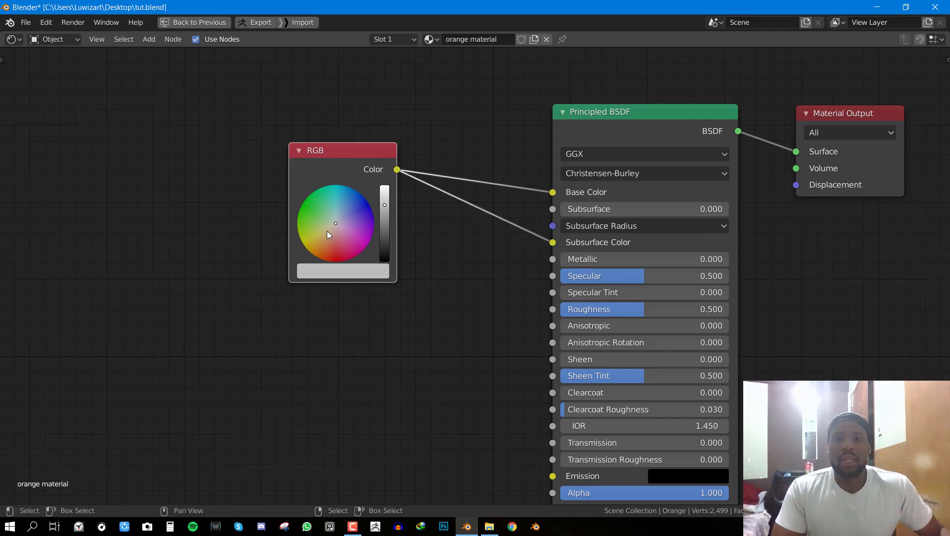
# - Tint the RGB node yellow-orange and set the Principled BSDF's Subsurface to 0.1
pyautogui.moveTo(327, 231); pyautogui.dragTo(317, 245)
pyautogui.hotkey('ctrl', 'space')
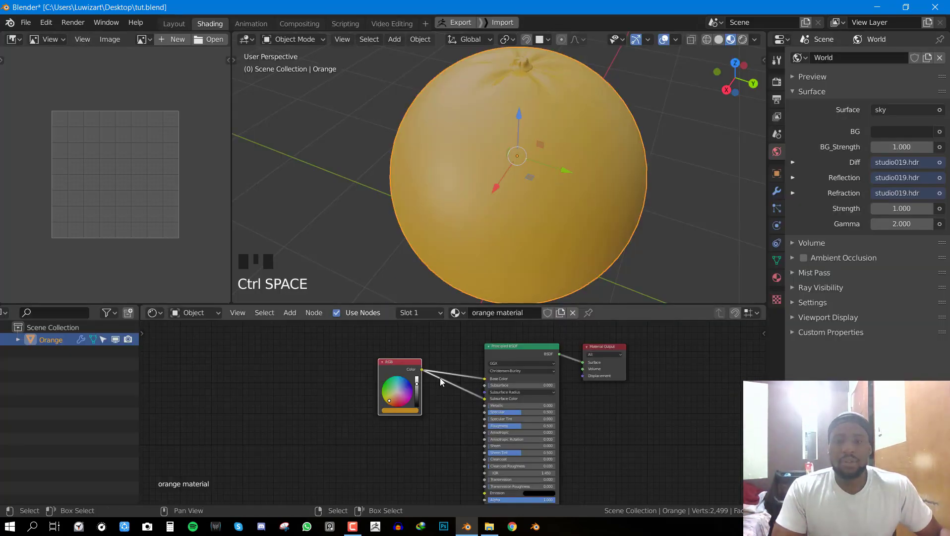
pyautogui.scroll(2, 446, 372)
pyautogui.click(523, 377)
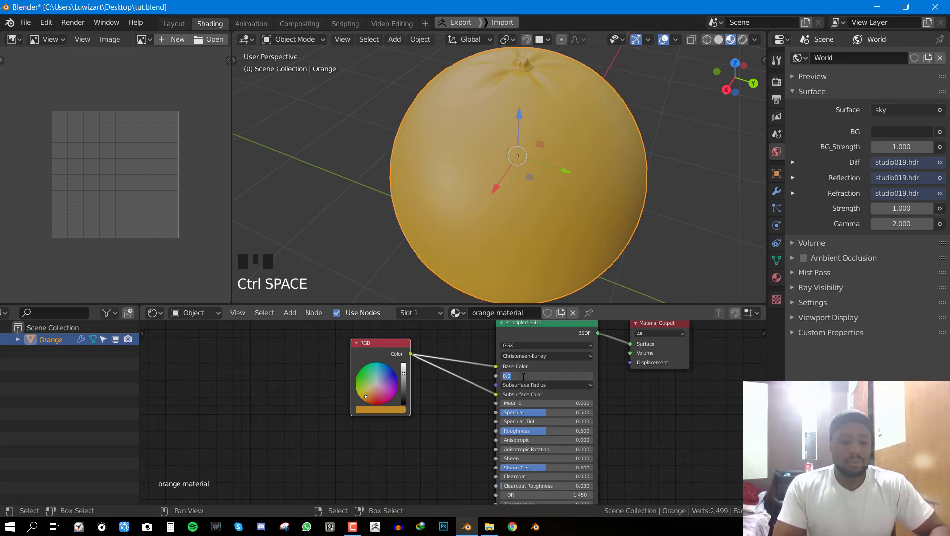
pyautogui.write('.1')
pyautogui.click(466, 396)
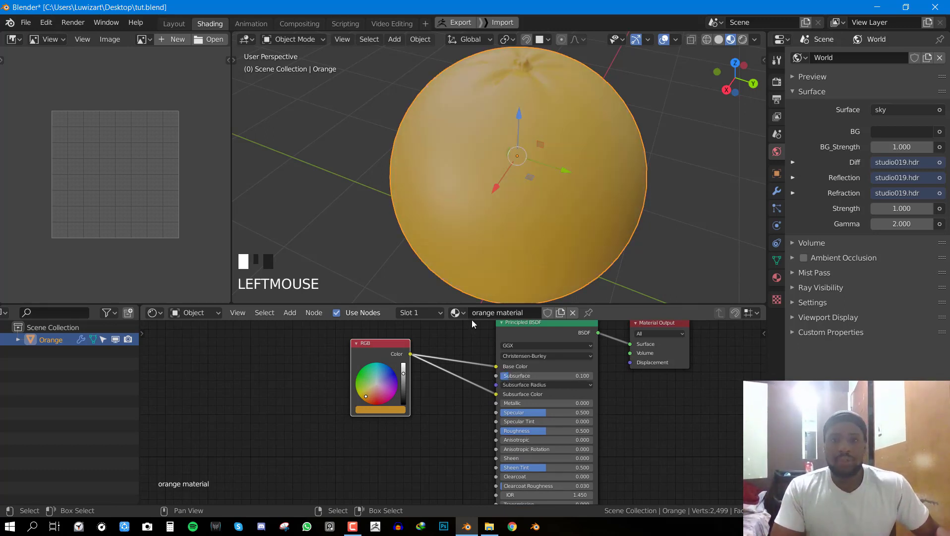
# - Shift the RGB node's colour to a deeper reddish orange, check it on the model and save the file
pyautogui.scroll(2, 354, 391)
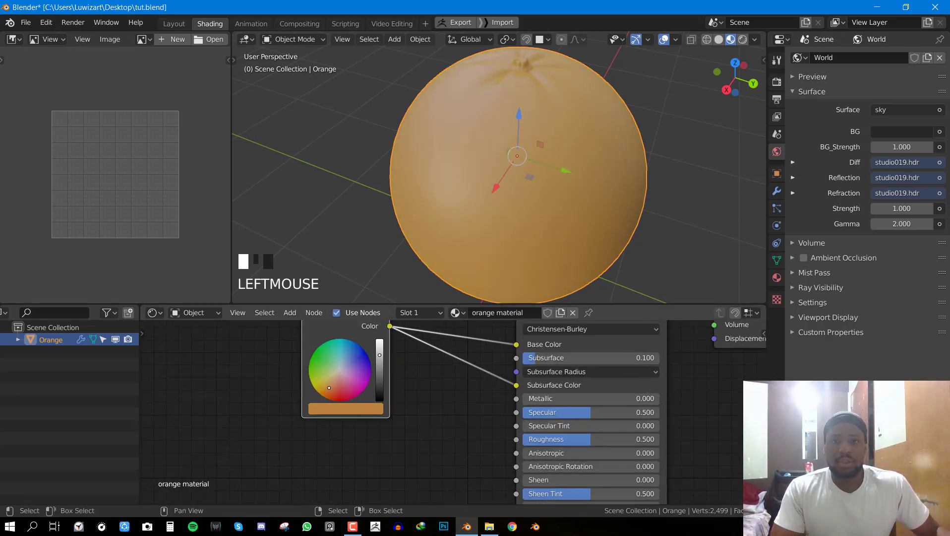
pyautogui.moveTo(329, 387); pyautogui.dragTo(332, 392)
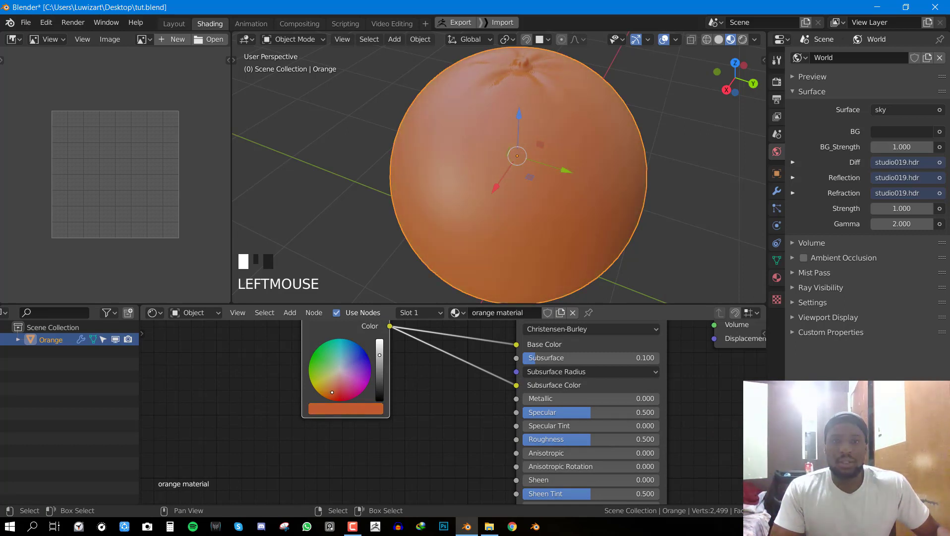
pyautogui.scroll(-4, 628, 163)
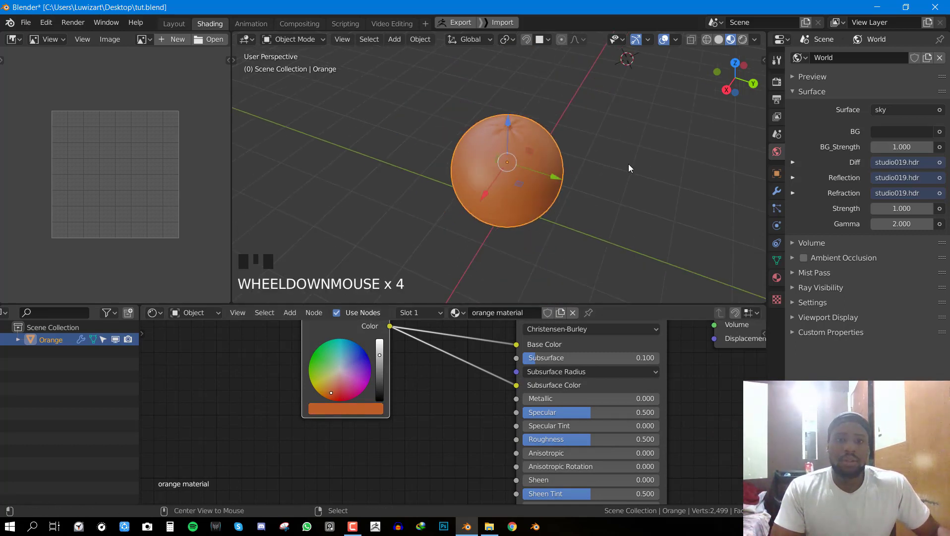
pyautogui.moveTo(628, 163); pyautogui.dragTo(750, 164, button='middle')
pyautogui.scroll(3, 482, 170)
pyautogui.hotkey('ctrl', 's')
pyautogui.scroll(-4, 472, 167)
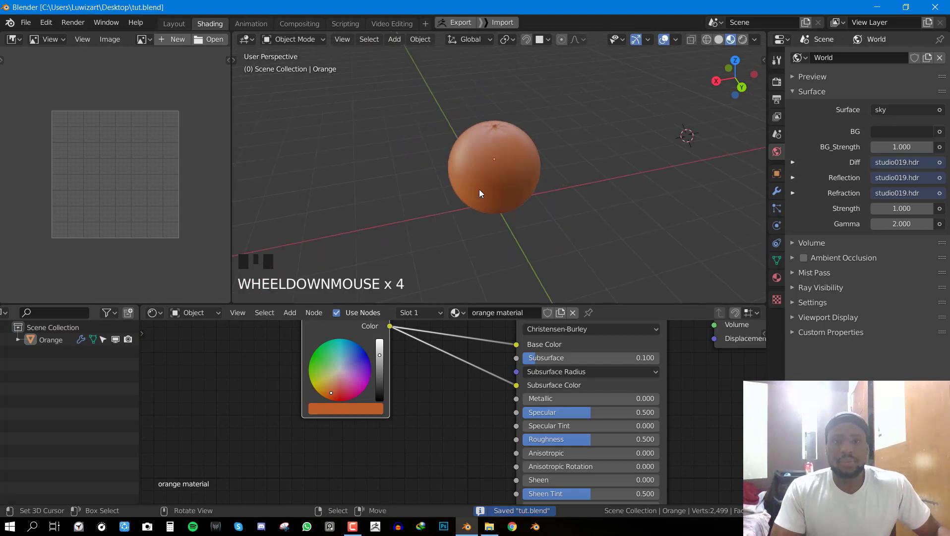
pyautogui.scroll(3, 479, 190)
pyautogui.moveTo(609, 186); pyautogui.dragTo(541, 155, button='middle')
# - Add a Noise Texture node to the left of the Principled BSDF, below the RGB node, in the maximized shader editor
pyautogui.hotkey('ctrl', 'space')
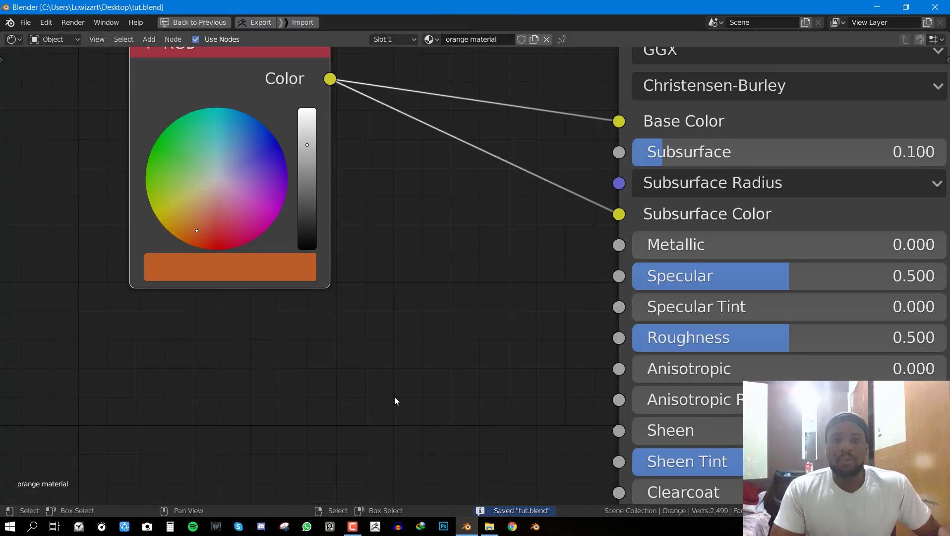
pyautogui.scroll(-6, 394, 396)
pyautogui.moveTo(420, 370); pyautogui.dragTo(481, 271, button='middle')
pyautogui.scroll(-1, 481, 271)
pyautogui.scroll(-1, 472, 242)
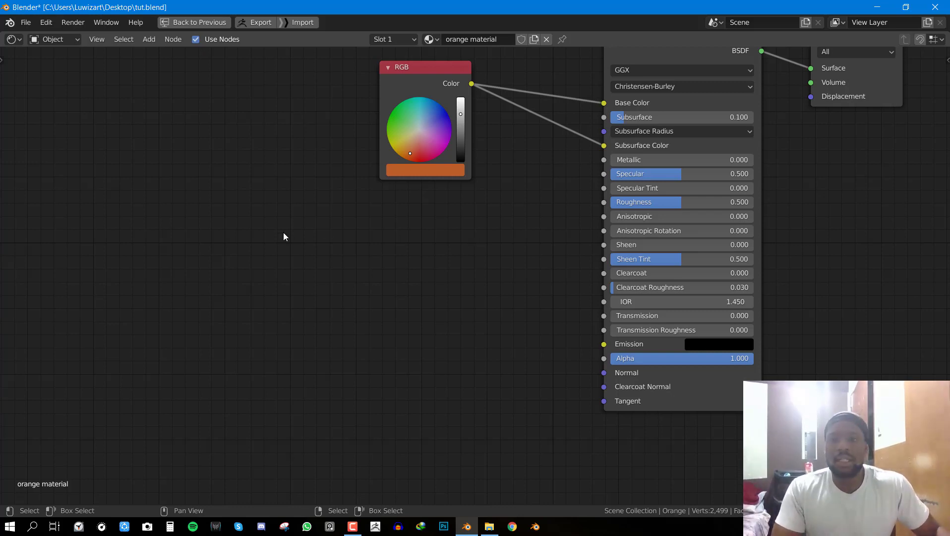
pyautogui.moveTo(284, 236); pyautogui.dragTo(358, 191, button='middle')
pyautogui.hotkey('shift', 'a')
pyautogui.moveTo(278, 222)
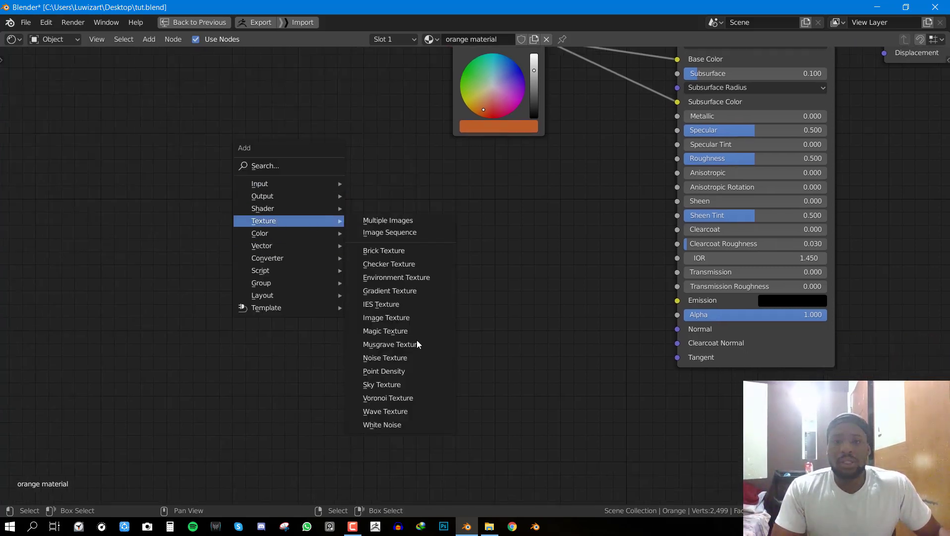
pyautogui.click(389, 357)
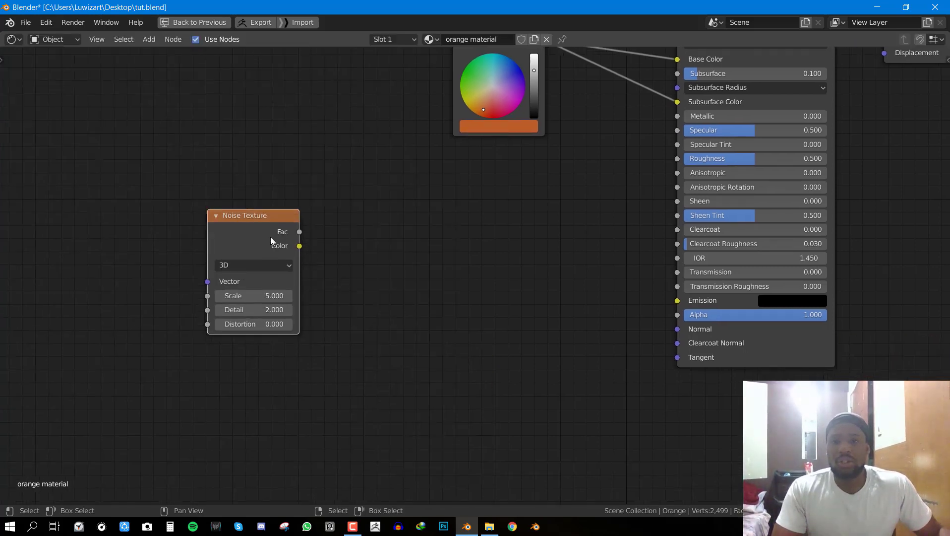
pyautogui.click(229, 243)
# - Add a ColorRamp node beside the Noise Texture and link the noise Fac output to its Fac input
pyautogui.hotkey('shift', 'a')
pyautogui.moveTo(395, 298)
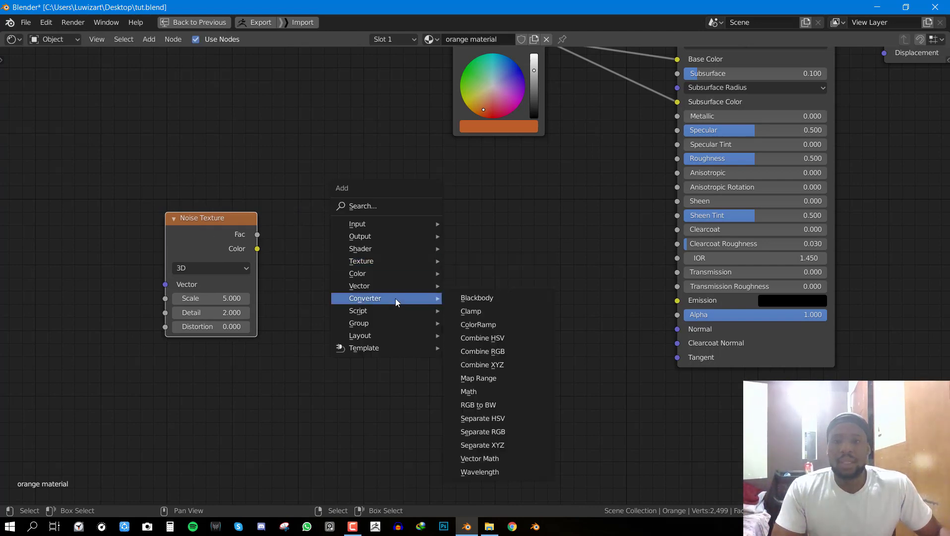
pyautogui.click(482, 319)
pyautogui.moveTo(258, 234); pyautogui.dragTo(309, 342)
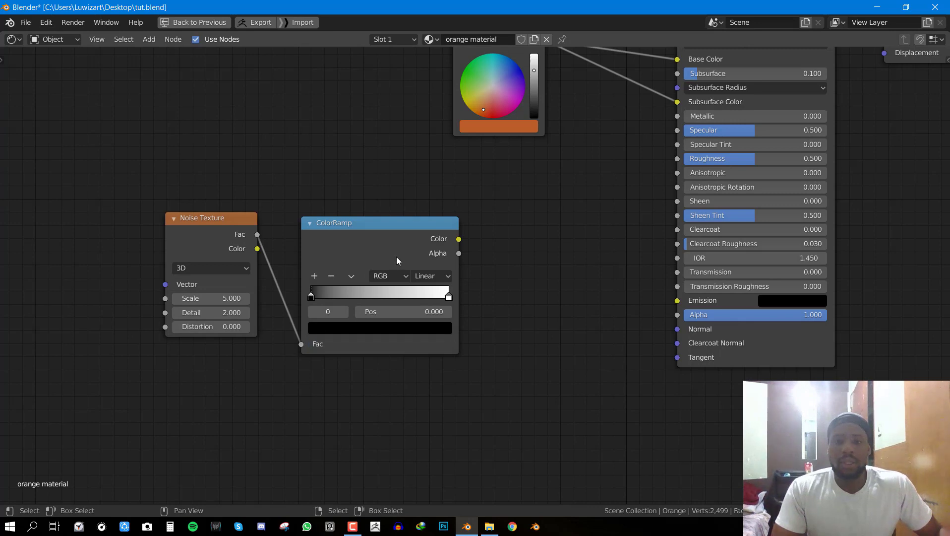
# - Add a Bump node between the ColorRamp and the Principled BSDF
pyautogui.hotkey('shift', 'a')
pyautogui.moveTo(448, 232)
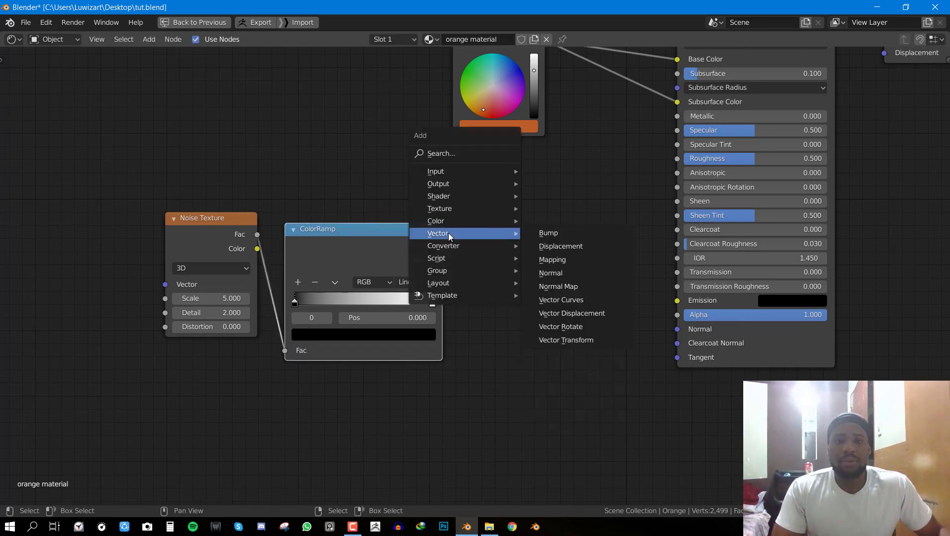
pyautogui.click(551, 233)
pyautogui.click(535, 244)
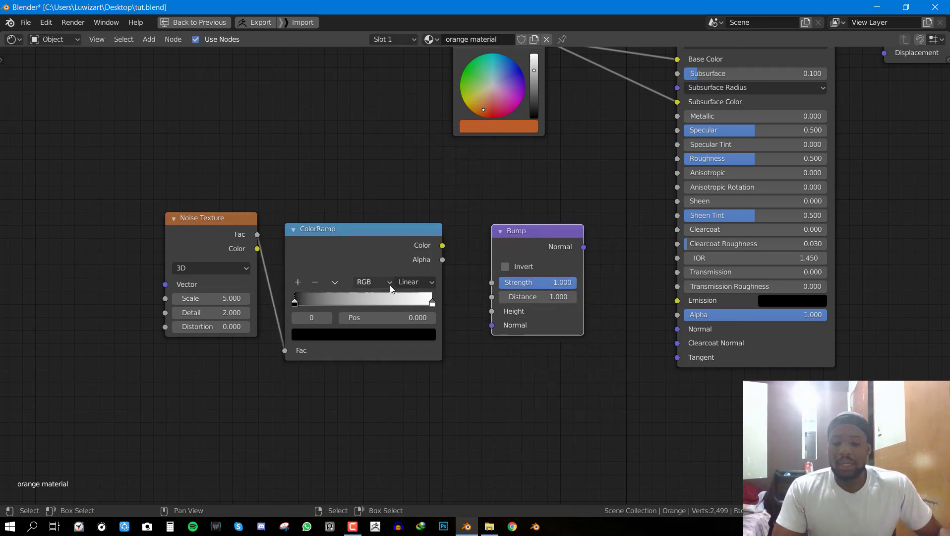
pyautogui.hotkey('shift', 'a')
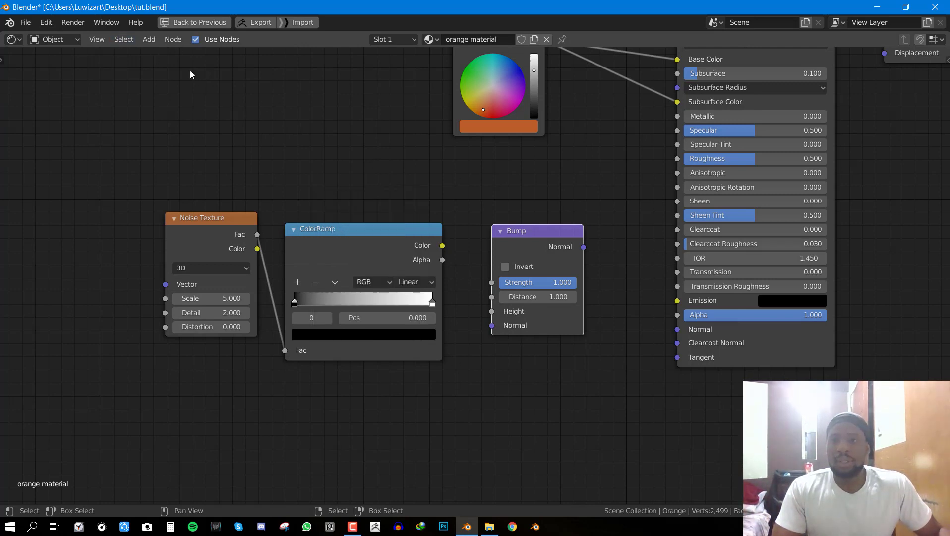
pyautogui.click(149, 38)
pyautogui.moveTo(172, 78)
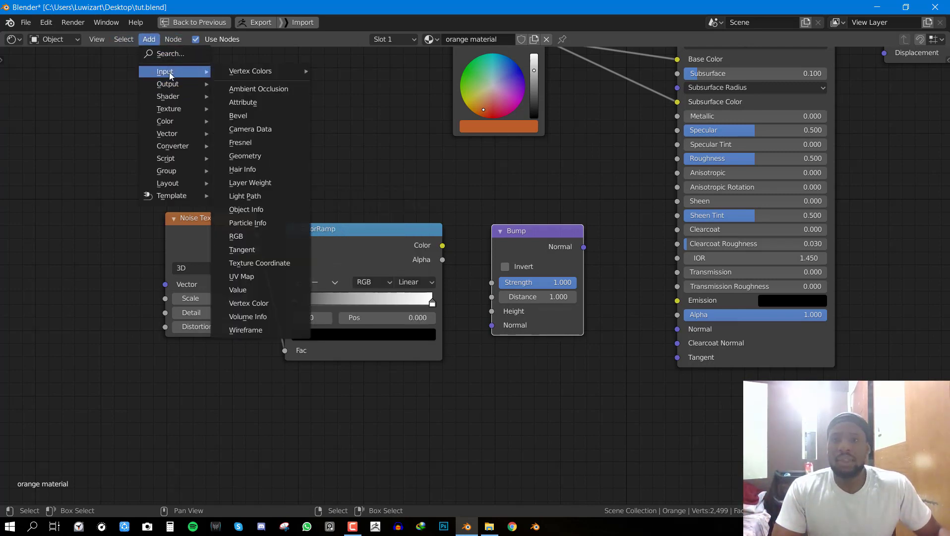
pyautogui.moveTo(173, 133)
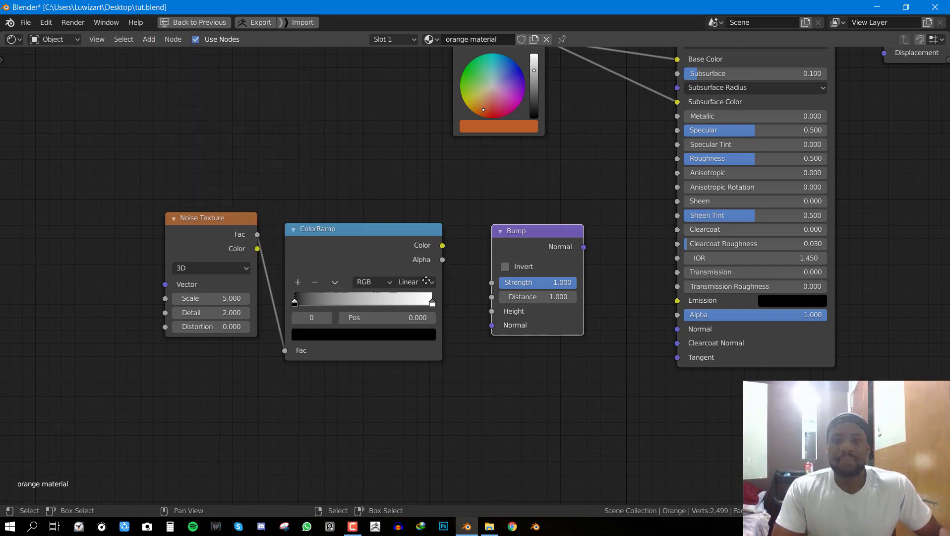
# - Link the ColorRamp's Color output to the Bump node's Height input
pyautogui.moveTo(469, 269); pyautogui.dragTo(411, 268, button='middle')
pyautogui.scroll(1, 411, 268)
pyautogui.click(380, 250)
pyautogui.click(377, 249)
pyautogui.moveTo(378, 248); pyautogui.dragTo(430, 314)
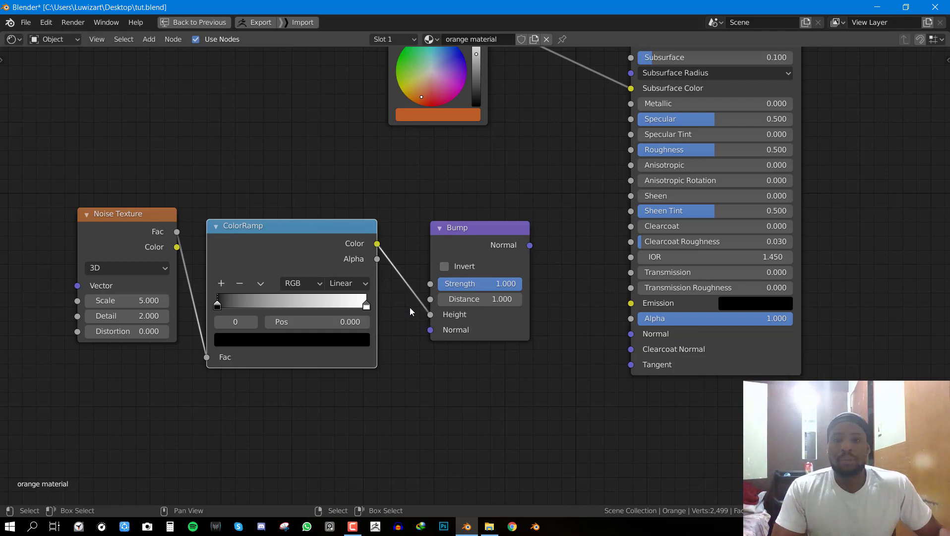
# - Preview the ColorRamp output directly on the orange, restore the layout and inspect the pattern up close
pyautogui.keyDown('ctrl'); pyautogui.keyDown('shift'); pyautogui.click(342, 236); pyautogui.keyUp('shift'); pyautogui.keyUp('ctrl')
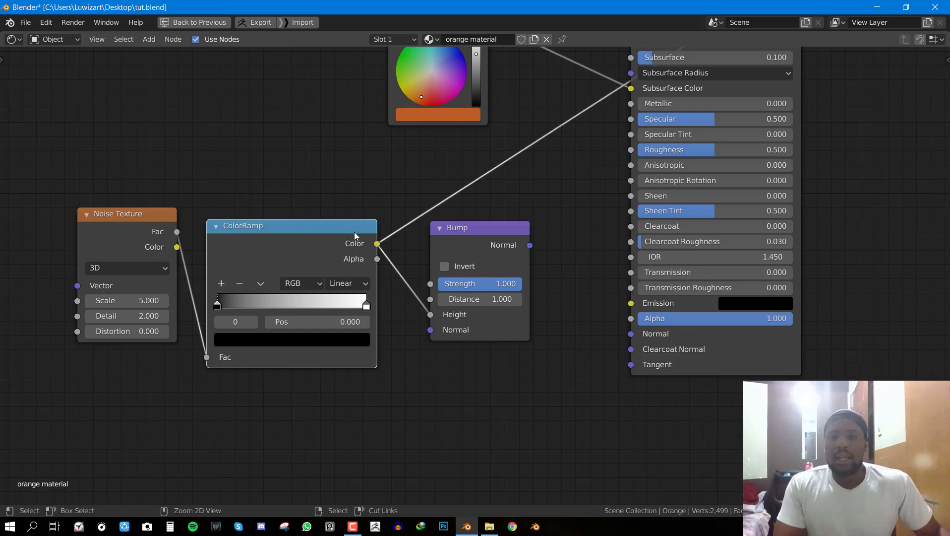
pyautogui.hotkey('ctrl', 'space')
pyautogui.moveTo(596, 175); pyautogui.dragTo(460, 271, button='middle')
pyautogui.scroll(2, 570, 172)
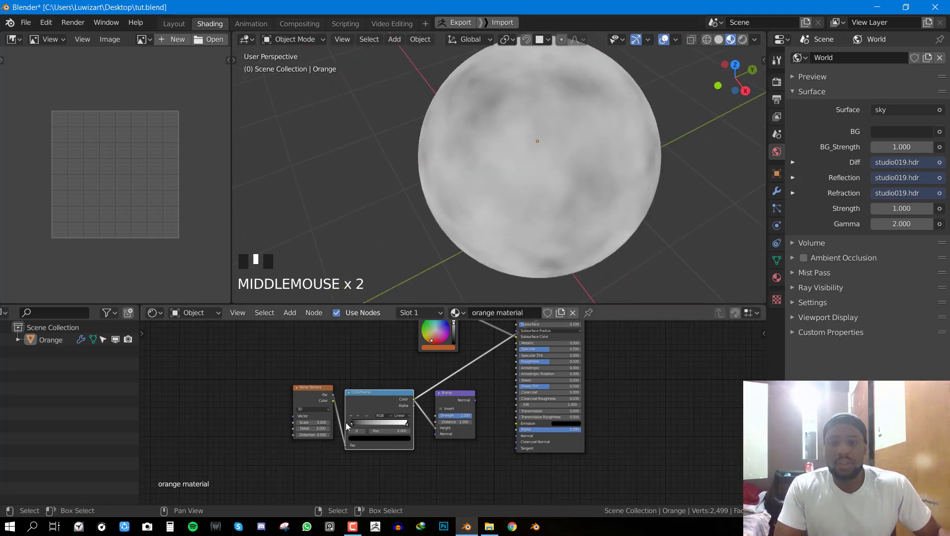
# - Set the Noise Texture's Scale to 64.2
pyautogui.scroll(4, 278, 426)
pyautogui.moveTo(280, 425); pyautogui.dragTo(309, 422, button='middle')
pyautogui.moveTo(307, 422); pyautogui.dragTo(577, 421)
pyautogui.scroll(2, 511, 182)
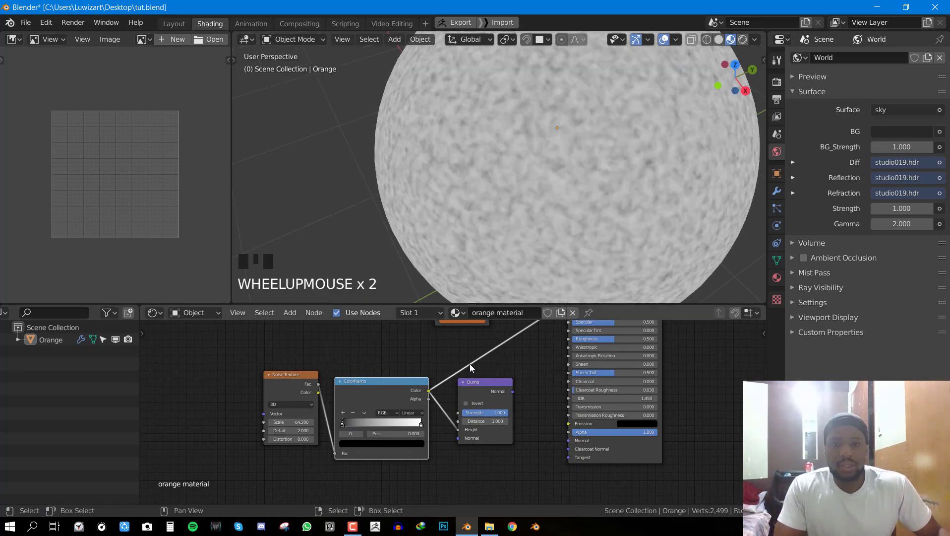
# - Preview the Bump node's Normal output on the orange and save the file
pyautogui.keyDown('ctrl'); pyautogui.keyDown('shift'); pyautogui.click(492, 390); pyautogui.keyUp('shift'); pyautogui.keyUp('ctrl')
pyautogui.scroll(-3, 604, 184)
pyautogui.moveTo(604, 184); pyautogui.dragTo(526, 184, button='middle')
pyautogui.scroll(3, 546, 183)
pyautogui.scroll(-3, 525, 185)
pyautogui.hotkey('ctrl', 's')
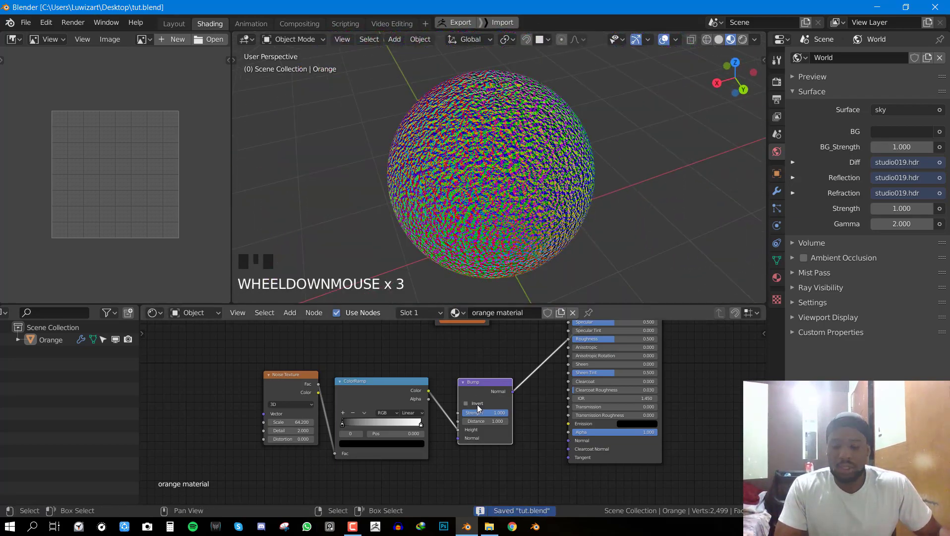
# - Compare the Noise Texture, ColorRamp and Bump outputs by previewing each on the orange, ending on the Bump node
pyautogui.keyDown('ctrl'); pyautogui.keyDown('shift'); pyautogui.click(485, 389); pyautogui.keyUp('shift'); pyautogui.keyUp('ctrl')
pyautogui.keyDown('ctrl'); pyautogui.keyDown('shift'); pyautogui.click(489, 388); pyautogui.keyUp('shift'); pyautogui.keyUp('ctrl')
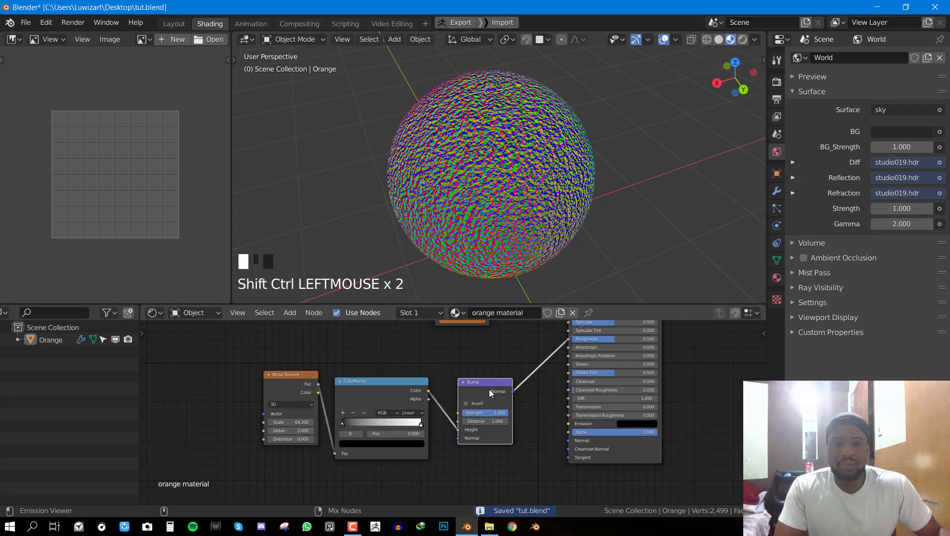
pyautogui.keyDown('ctrl'); pyautogui.keyDown('shift'); pyautogui.click(391, 390); pyautogui.keyUp('shift'); pyautogui.keyUp('ctrl')
pyautogui.keyDown('ctrl'); pyautogui.keyDown('shift'); pyautogui.click(475, 390); pyautogui.keyUp('shift'); pyautogui.keyUp('ctrl')
pyautogui.keyDown('ctrl'); pyautogui.keyDown('shift'); pyautogui.click(305, 396); pyautogui.keyUp('shift'); pyautogui.keyUp('ctrl')
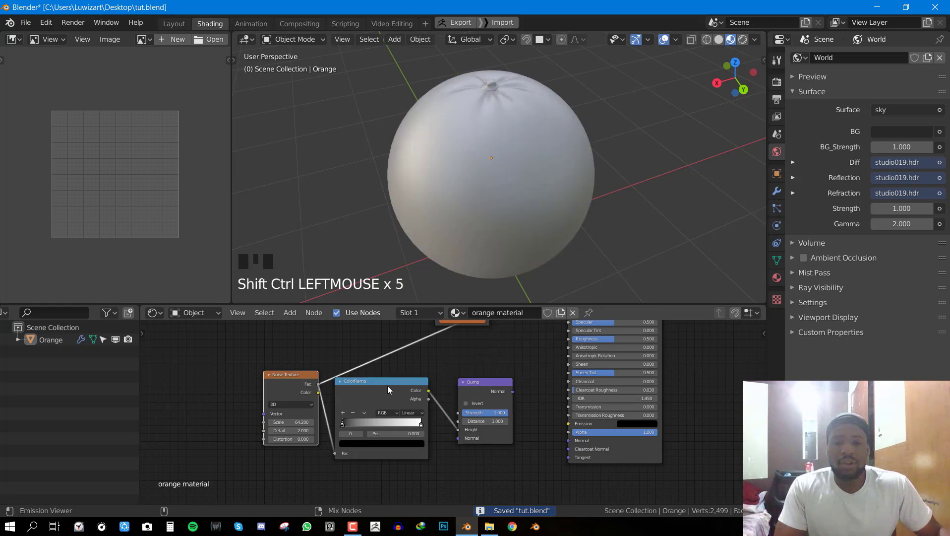
pyautogui.keyDown('ctrl'); pyautogui.keyDown('shift'); pyautogui.click(476, 383); pyautogui.keyUp('shift'); pyautogui.keyUp('ctrl')
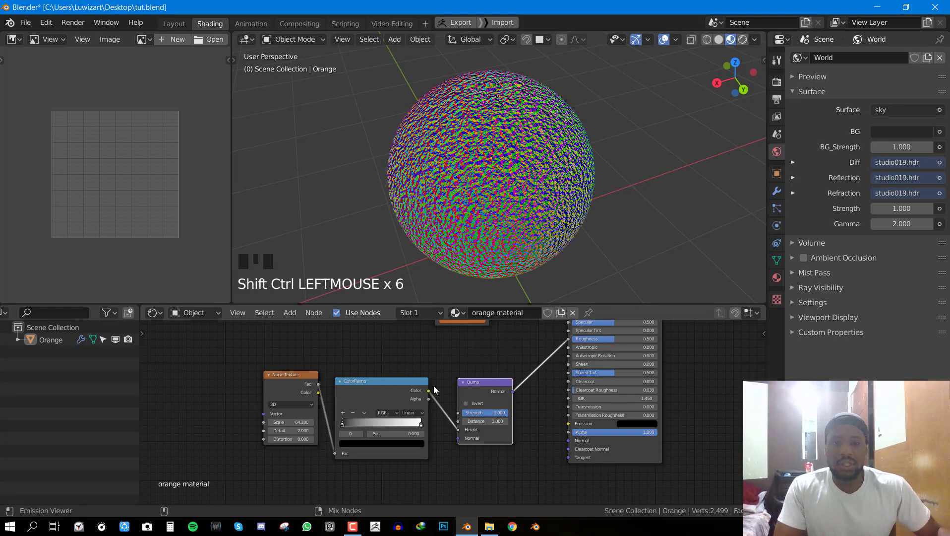
pyautogui.keyDown('ctrl'); pyautogui.keyDown('shift'); pyautogui.click(421, 380); pyautogui.keyUp('shift'); pyautogui.keyUp('ctrl')
pyautogui.keyDown('ctrl'); pyautogui.keyDown('shift'); pyautogui.click(494, 389); pyautogui.keyUp('shift'); pyautogui.keyUp('ctrl')
# - Lower the Bump node's Strength to 0.093
pyautogui.scroll(3, 527, 411)
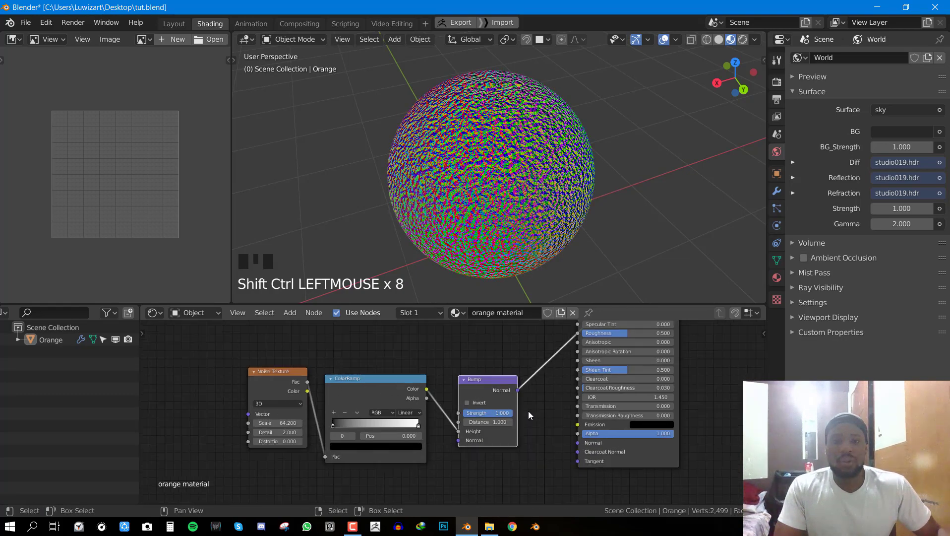
pyautogui.moveTo(496, 421); pyautogui.dragTo(440, 421)
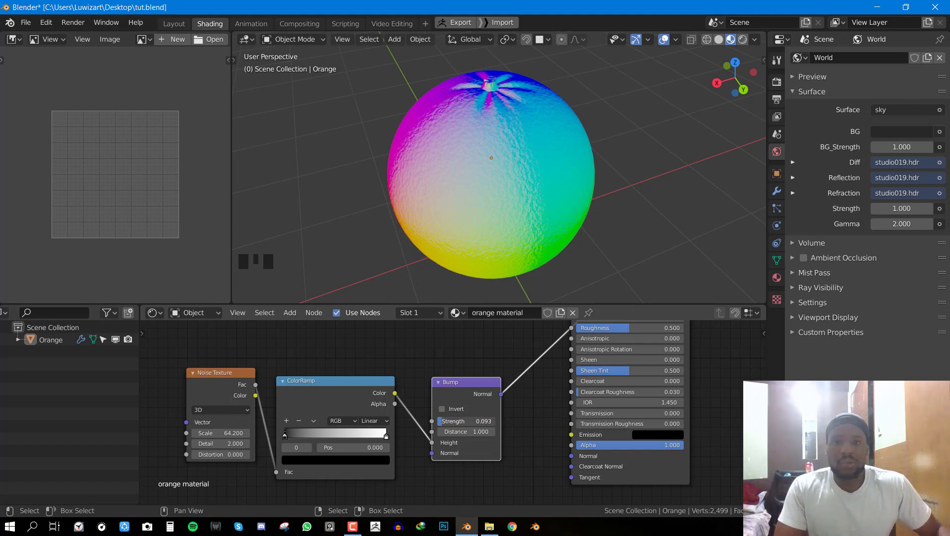
# - Shift the ColorRamp node slightly and move its black stop to position 0.493
pyautogui.moveTo(431, 190); pyautogui.dragTo(449, 192, button='middle')
pyautogui.scroll(4, 450, 193)
pyautogui.scroll(-2, 449, 193)
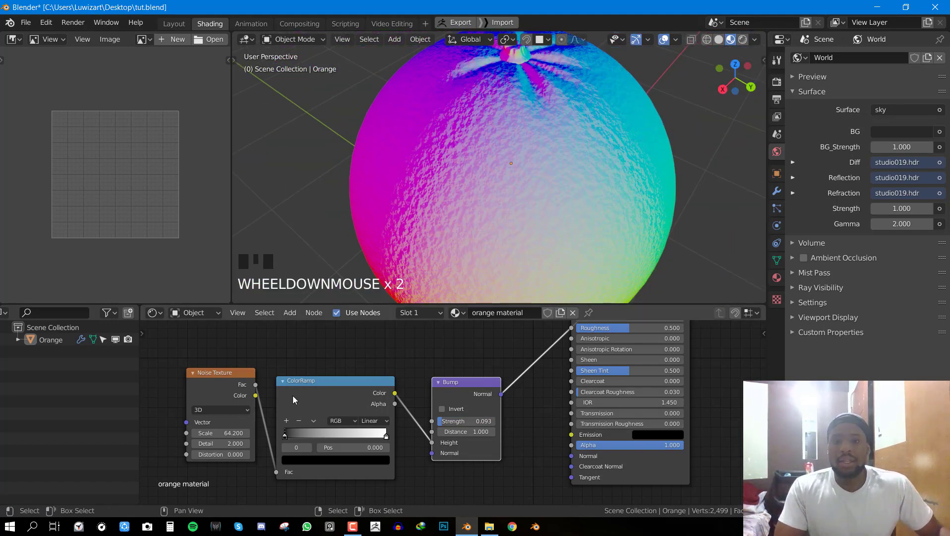
pyautogui.moveTo(293, 396); pyautogui.dragTo(300, 381, button='right')
pyautogui.moveTo(295, 421); pyautogui.dragTo(342, 416)
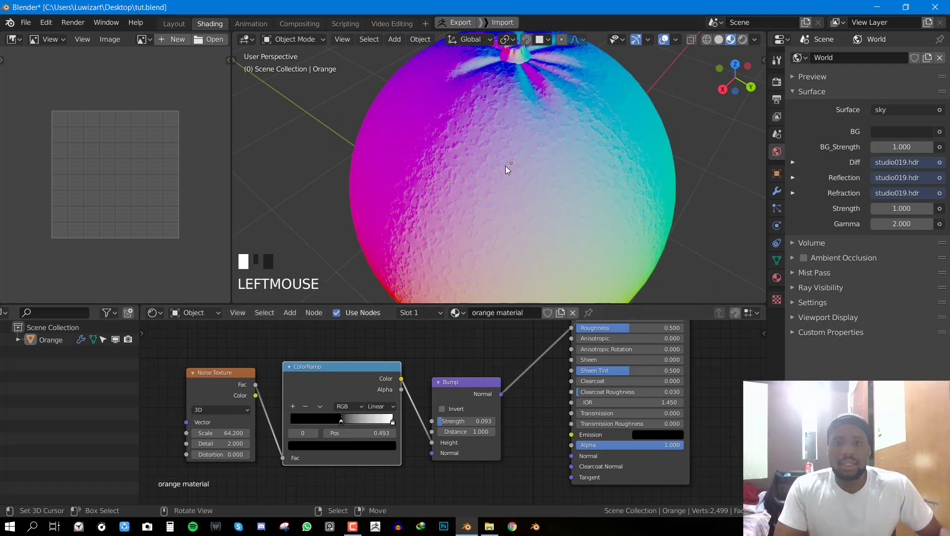
pyautogui.scroll(2, 568, 166)
pyautogui.moveTo(568, 166)
pyautogui.mouseDown(button='middle')
pyautogui.moveTo(530, 176)
pyautogui.moveTo(472, 257)
pyautogui.moveTo(477, 187)
pyautogui.moveTo(555, 191)
pyautogui.moveTo(552, 165)
pyautogui.mouseUp(button='middle')
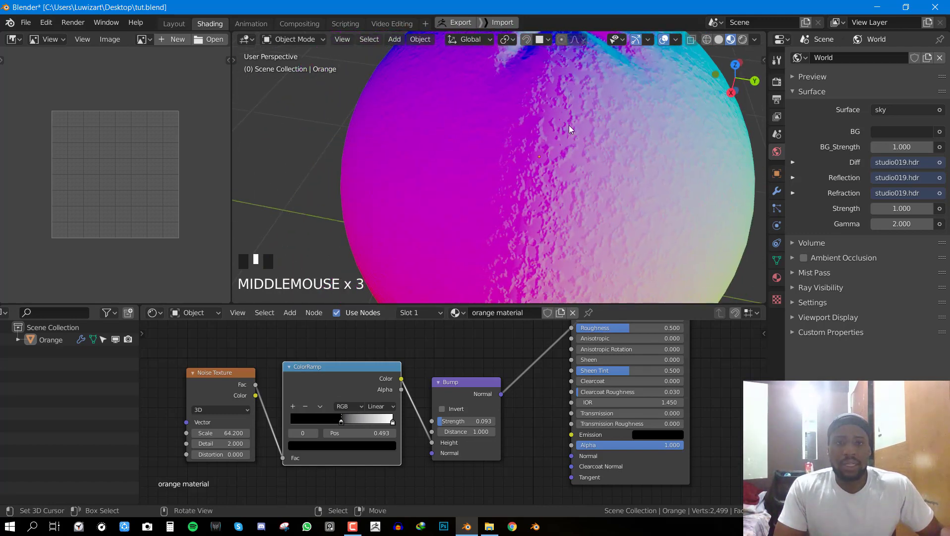
pyautogui.moveTo(582, 127)
pyautogui.mouseDown(button='middle')
pyautogui.moveTo(471, 191)
pyautogui.moveTo(527, 153)
pyautogui.moveTo(502, 188)
pyautogui.moveTo(409, 181)
pyautogui.moveTo(570, 152)
pyautogui.moveTo(672, 172)
pyautogui.moveTo(695, 209)
pyautogui.mouseUp(button='middle')
# - Enable Invert on the Bump node and save the file
pyautogui.click(461, 409)
pyautogui.scroll(-3, 532, 151)
pyautogui.hotkey('ctrl', 's')
pyautogui.scroll(4, 502, 177)
pyautogui.scroll(-2, 410, 178)
pyautogui.moveTo(607, 191); pyautogui.dragTo(412, 131, button='middle')
# - Connect the Bump node's Normal output to the Principled BSDF's Normal input, preview the Principled BSDF on the orange and save the file
pyautogui.moveTo(438, 369); pyautogui.dragTo(301, 488, button='middle')
pyautogui.scroll(-3, 317, 412)
pyautogui.moveTo(324, 388); pyautogui.dragTo(408, 390, button='middle')
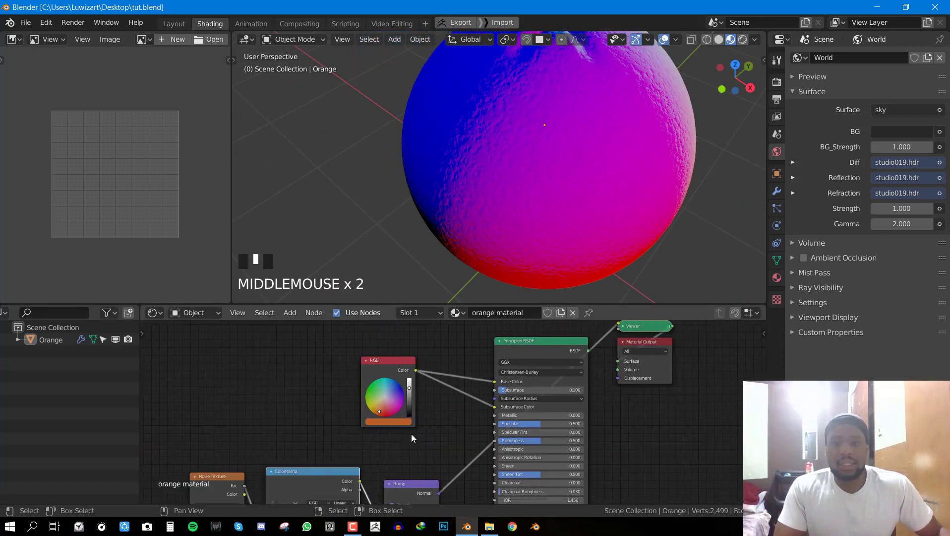
pyautogui.moveTo(412, 438); pyautogui.dragTo(395, 354, button='middle')
pyautogui.moveTo(422, 409); pyautogui.dragTo(479, 457)
pyautogui.keyDown('ctrl'); pyautogui.keyDown('shift'); pyautogui.click(521, 463); pyautogui.keyUp('shift'); pyautogui.keyUp('ctrl')
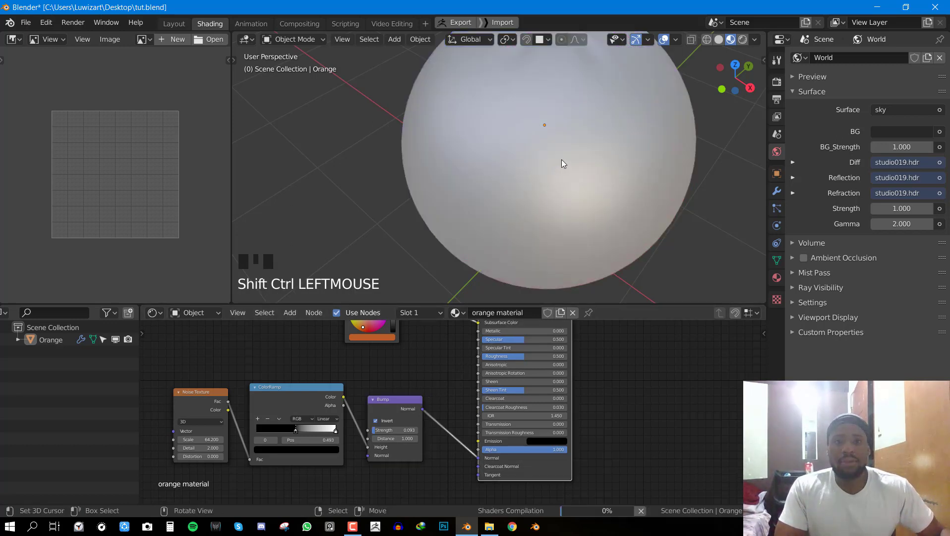
pyautogui.scroll(-4, 565, 161)
pyautogui.moveTo(571, 160); pyautogui.dragTo(516, 213, button='middle')
pyautogui.scroll(3, 627, 197)
pyautogui.hotkey('ctrl', 's')
# - Raise the Bump node's Strength to 0.160
pyautogui.scroll(-1, 602, 203)
pyautogui.moveTo(379, 433); pyautogui.dragTo(391, 432)
pyautogui.scroll(-4, 470, 159)
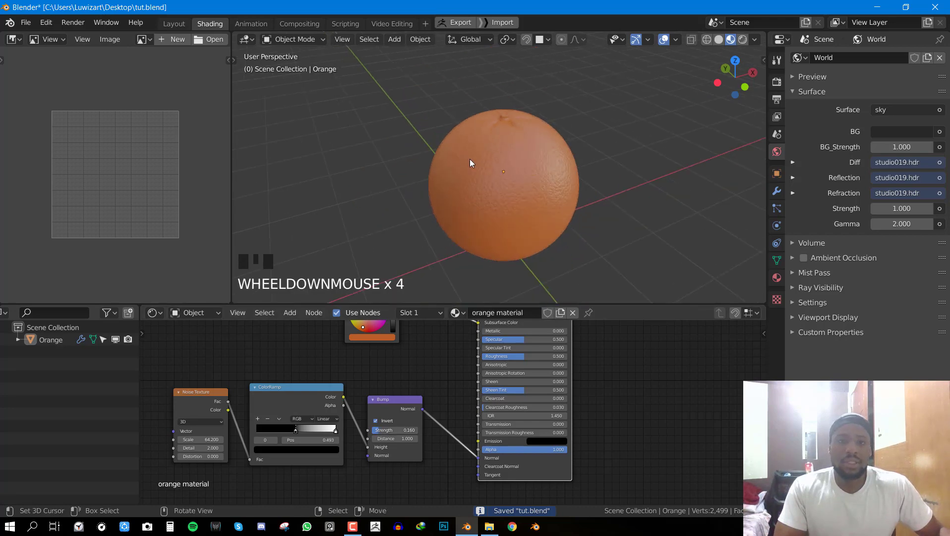
pyautogui.moveTo(470, 159); pyautogui.dragTo(587, 171, button='middle')
pyautogui.scroll(3, 588, 170)
pyautogui.scroll(3, 322, 418)
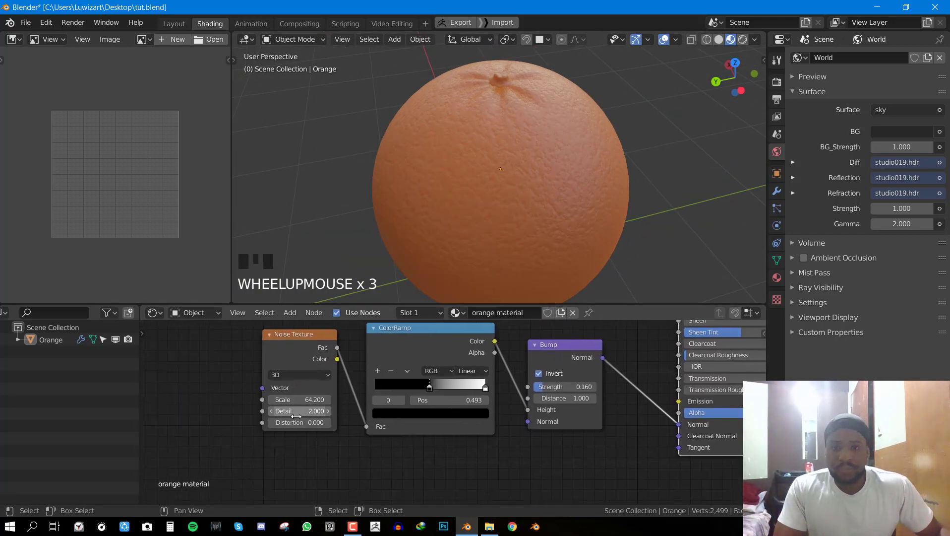
# - Lower the Noise Texture's Detail to 0
pyautogui.moveTo(280, 410); pyautogui.dragTo(309, 410)
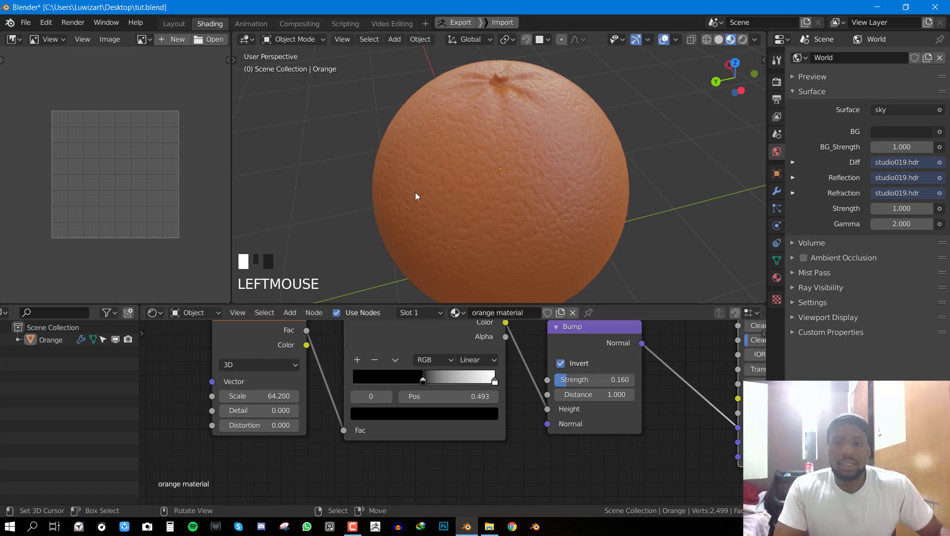
pyautogui.moveTo(415, 193); pyautogui.dragTo(536, 206, button='middle')
pyautogui.scroll(2, 530, 188)
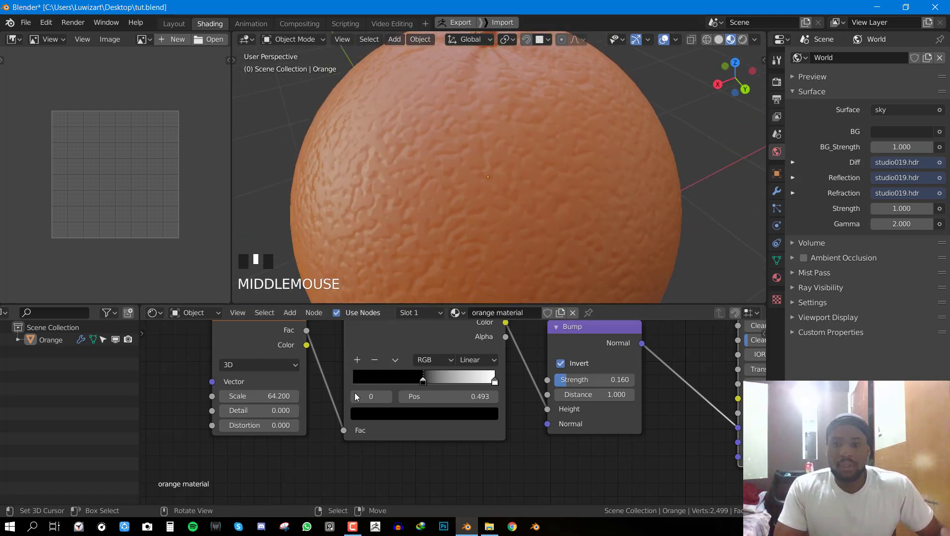
# - Try a Distortion of -2.9 on the Noise Texture and set it back to 0
pyautogui.moveTo(271, 426)
pyautogui.mouseDown()
pyautogui.moveTo(245, 425)
pyautogui.moveTo(278, 426)
pyautogui.mouseUp()
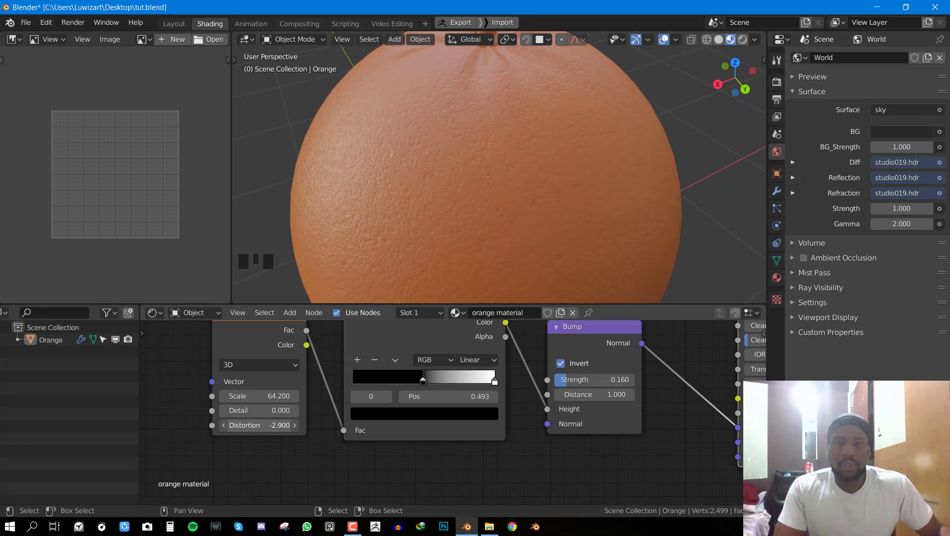
pyautogui.moveTo(491, 149); pyautogui.dragTo(523, 146, button='middle')
pyautogui.scroll(3, 570, 151)
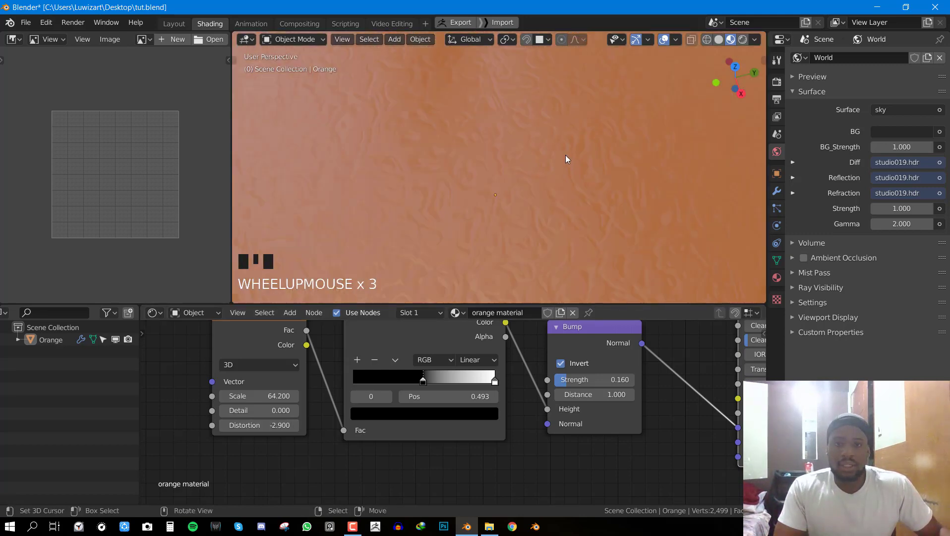
pyautogui.scroll(-3, 566, 158)
pyautogui.click(258, 425)
pyautogui.press('Return')
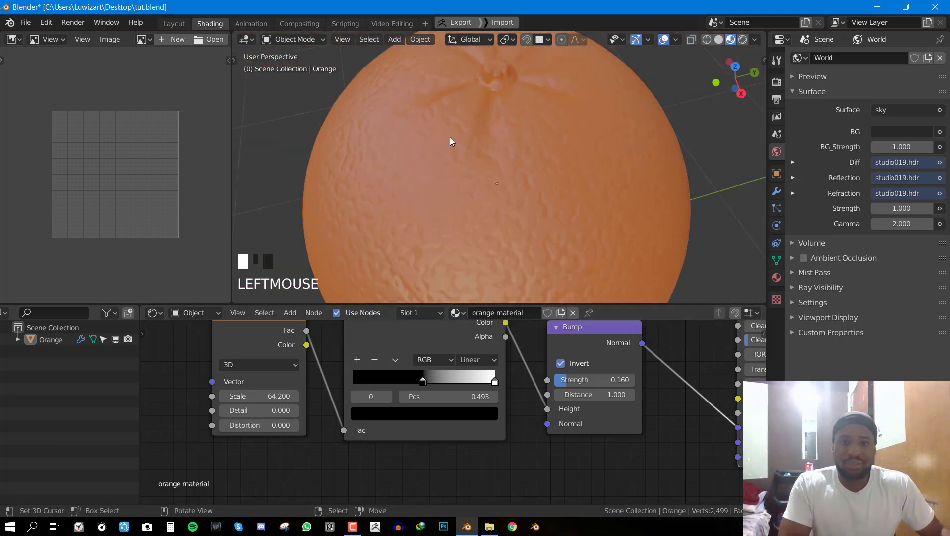
# - Increase the Noise Texture's Scale to 71.8
pyautogui.scroll(-3, 450, 141)
pyautogui.moveTo(258, 396); pyautogui.dragTo(272, 397)
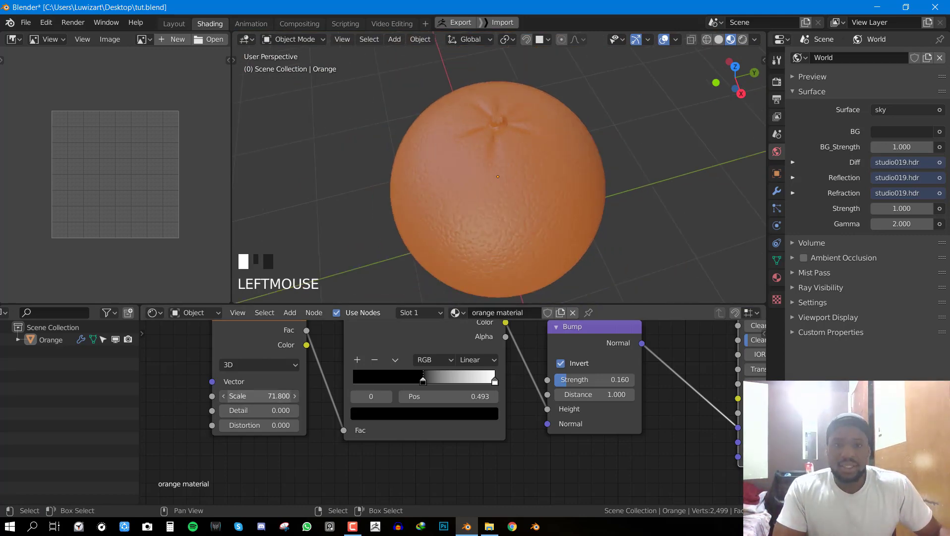
pyautogui.scroll(2, 494, 180)
pyautogui.moveTo(493, 180); pyautogui.dragTo(562, 181, button='middle')
pyautogui.scroll(-2, 585, 171)
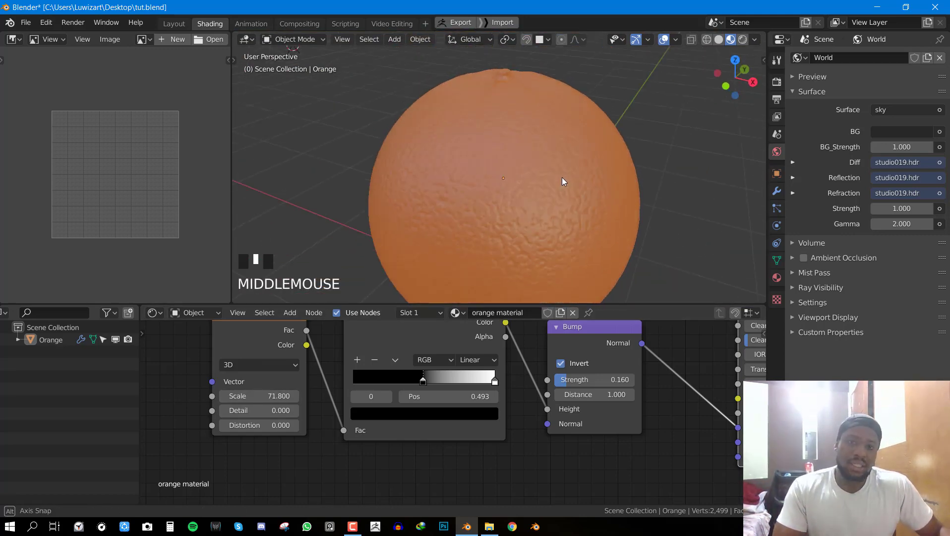
pyautogui.scroll(3, 562, 181)
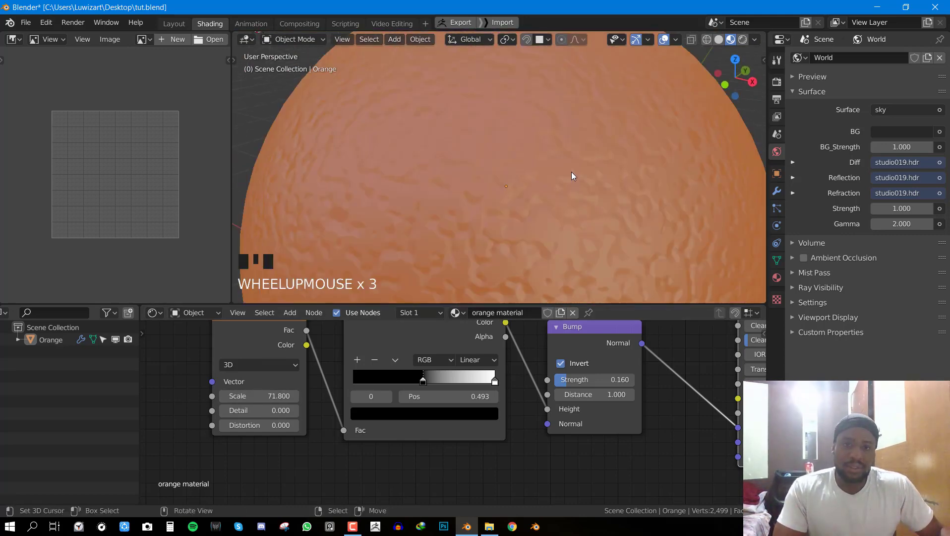
# - Try B-Spline interpolation on the ColorRamp
pyautogui.click(469, 360)
pyautogui.click(486, 422)
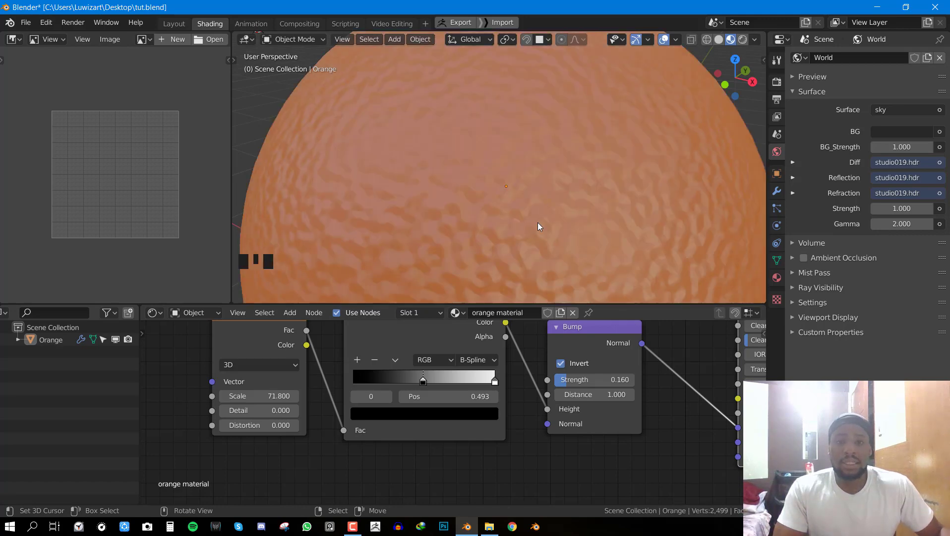
pyautogui.scroll(-3, 546, 228)
pyautogui.scroll(3, 547, 229)
pyautogui.moveTo(547, 229); pyautogui.dragTo(518, 213, button='middle')
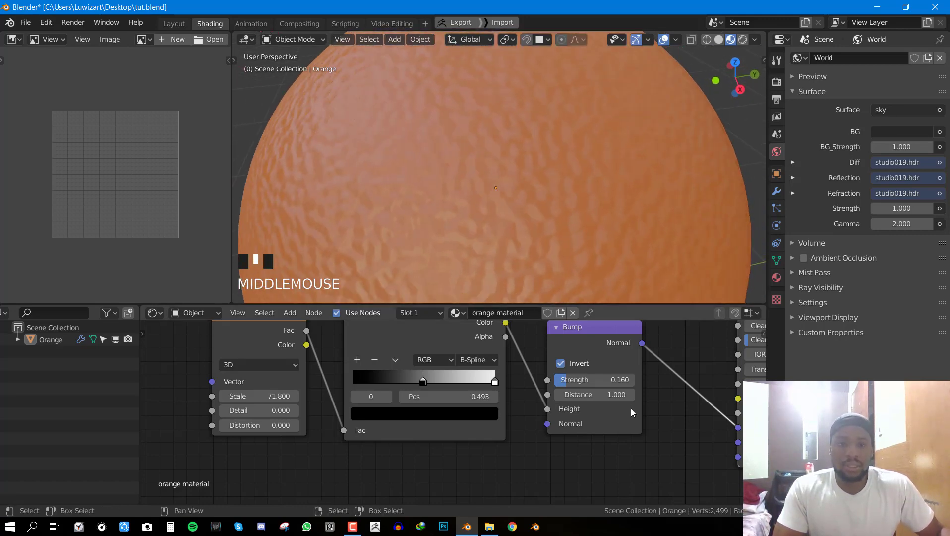
# - Set the Bump node's Strength to 0.113 and move the ColorRamp's black stop to position 0.409
pyautogui.keyDown('shift'); pyautogui.moveTo(595, 379); pyautogui.dragTo(575, 379); pyautogui.keyUp('shift')
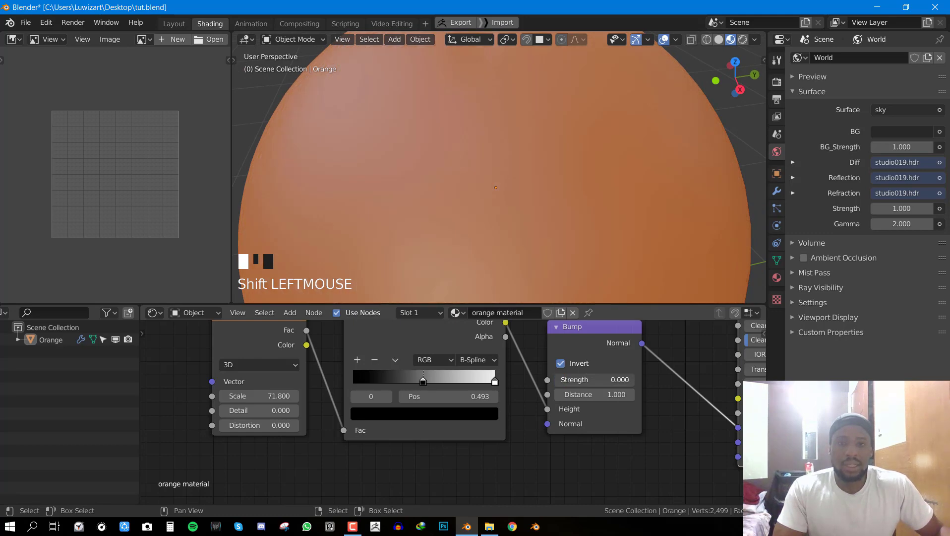
pyautogui.moveTo(575, 379); pyautogui.dragTo(588, 379)
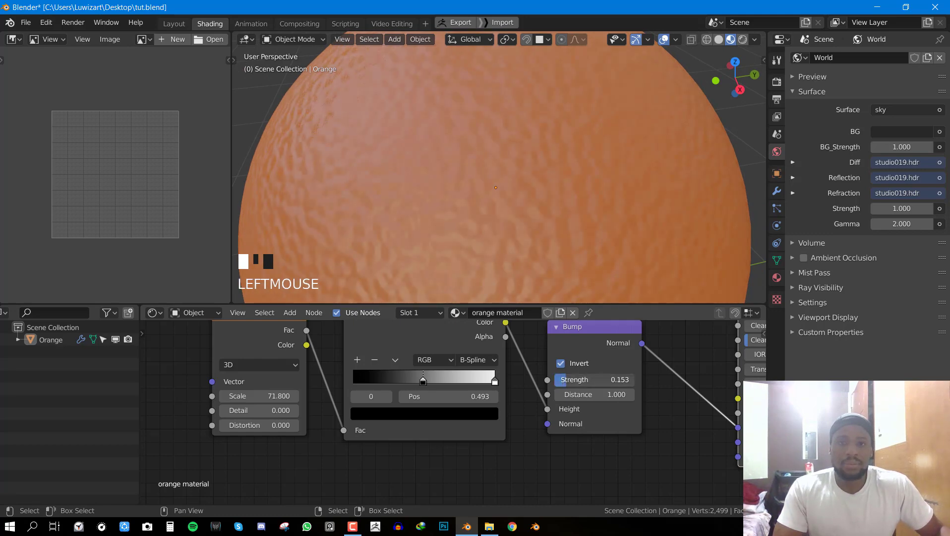
pyautogui.moveTo(421, 379)
pyautogui.mouseDown()
pyautogui.moveTo(495, 375)
pyautogui.moveTo(413, 377)
pyautogui.mouseUp()
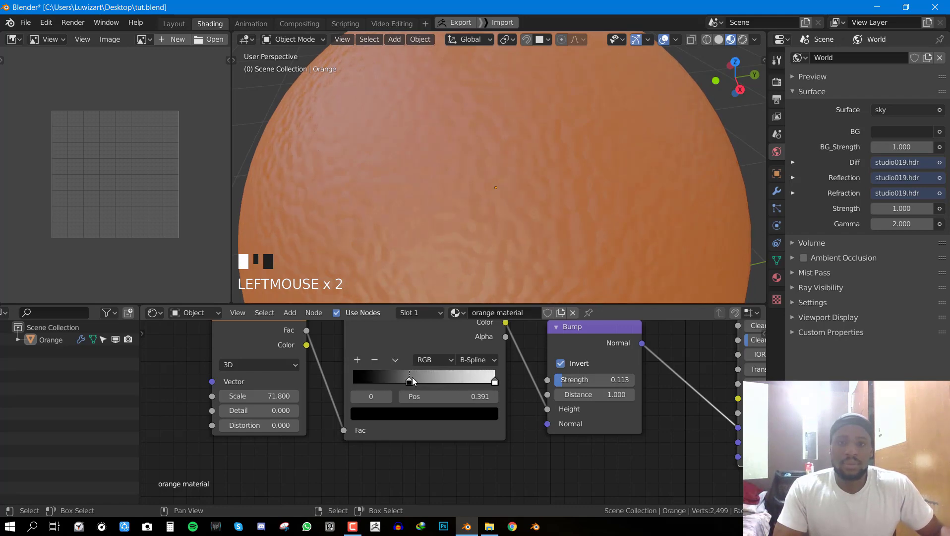
# - Set the ColorRamp's interpolation to Linear and save the file
pyautogui.click(477, 360)
pyautogui.click(477, 406)
pyautogui.scroll(-4, 514, 221)
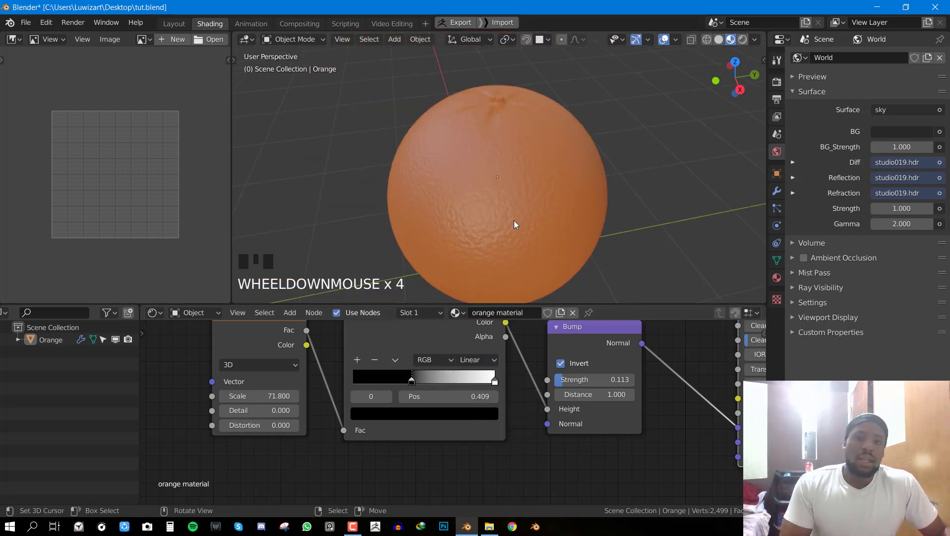
pyautogui.moveTo(514, 221); pyautogui.dragTo(537, 254, button='middle')
pyautogui.scroll(3, 568, 227)
pyautogui.hotkey('ctrl', 's')
# - Examine the orange's bumpy skin from several angles and distances, and save the file
pyautogui.scroll(-4, 468, 104)
pyautogui.moveTo(468, 104); pyautogui.dragTo(445, 120, button='middle')
pyautogui.scroll(4, 538, 135)
pyautogui.scroll(-4, 563, 197)
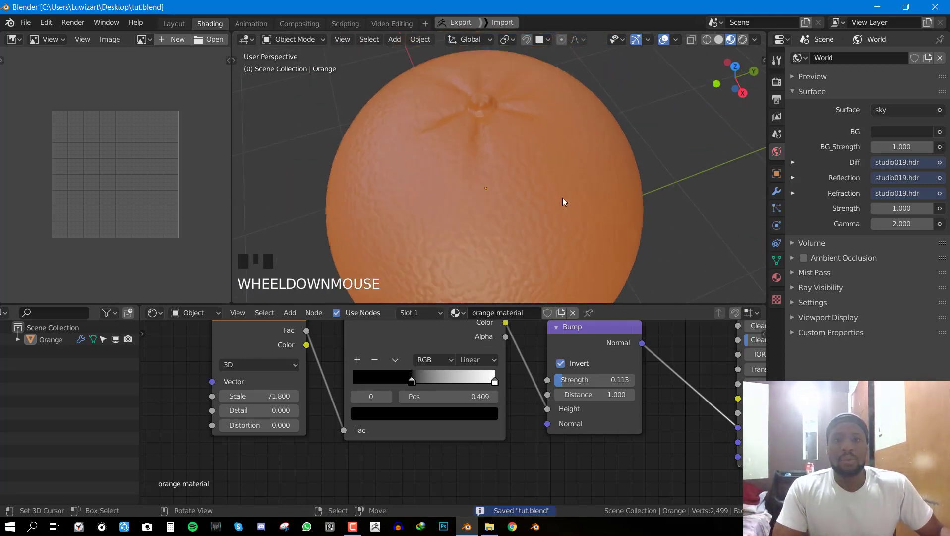
pyautogui.moveTo(563, 197); pyautogui.dragTo(587, 190, button='middle')
pyautogui.scroll(2, 549, 172)
pyautogui.scroll(-3, 587, 190)
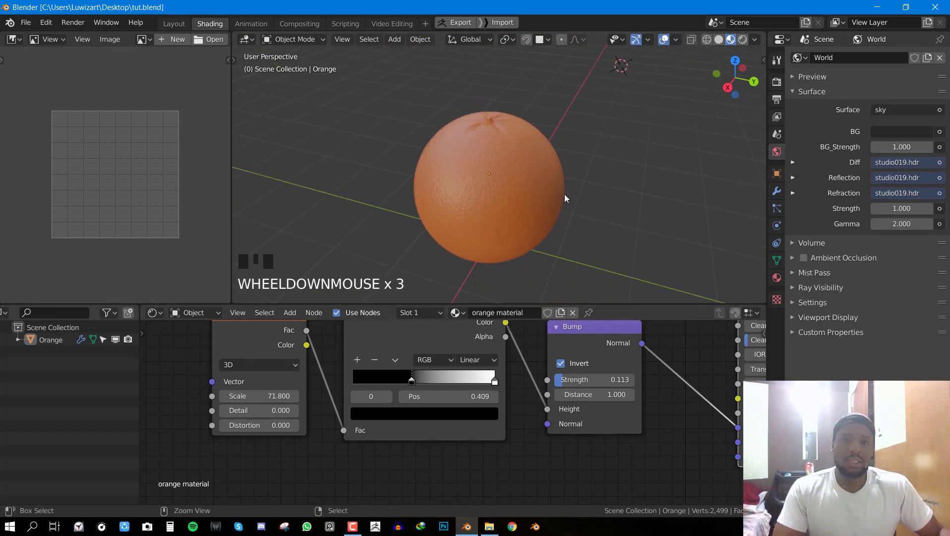
pyautogui.hotkey('ctrl', 's')
# - Maximize the node editor and move the RGB node up to clear space above the bump nodes
pyautogui.hotkey('ctrl', 'space')
pyautogui.scroll(2, 542, 172)
pyautogui.scroll(-4, 541, 173)
pyautogui.scroll(-3, 570, 180)
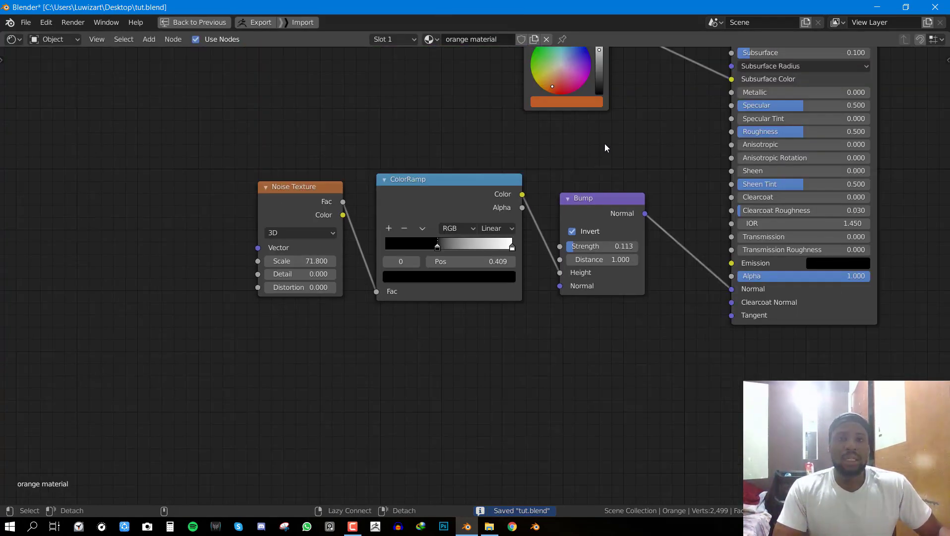
pyautogui.moveTo(604, 142); pyautogui.dragTo(549, 342, button='middle')
pyautogui.scroll(3, 551, 277)
pyautogui.moveTo(486, 200); pyautogui.dragTo(287, 84)
pyautogui.moveTo(374, 137); pyautogui.dragTo(654, 63)
# - Duplicate the Noise Texture node and place the copy in the free space above the bump nodes
pyautogui.hotkey('shift', 'a')
pyautogui.click(192, 436)
pyautogui.hotkey('shift', 'd')
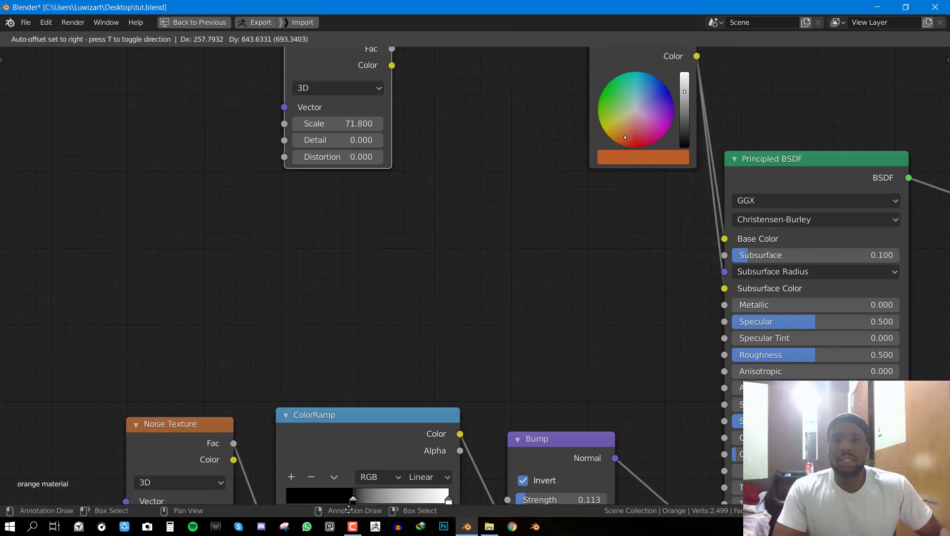
pyautogui.click(307, 125)
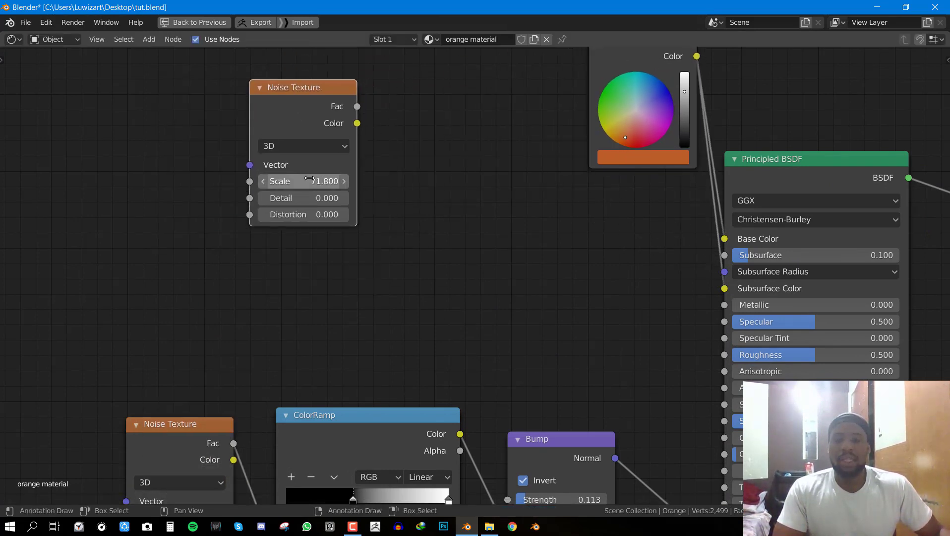
pyautogui.moveTo(304, 86); pyautogui.dragTo(375, 77)
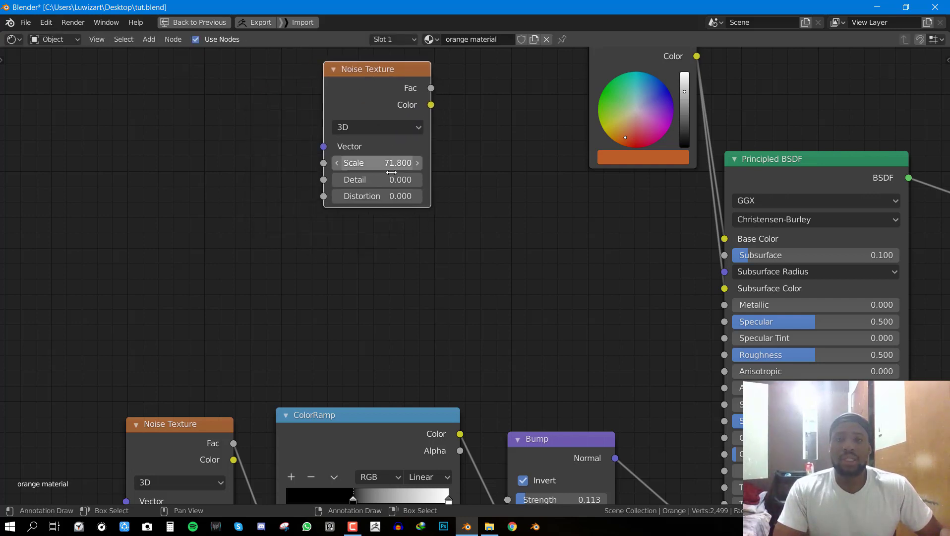
# - Set the duplicated Noise Texture's Scale to 4 and move the node away from the RGB node
pyautogui.click(377, 163)
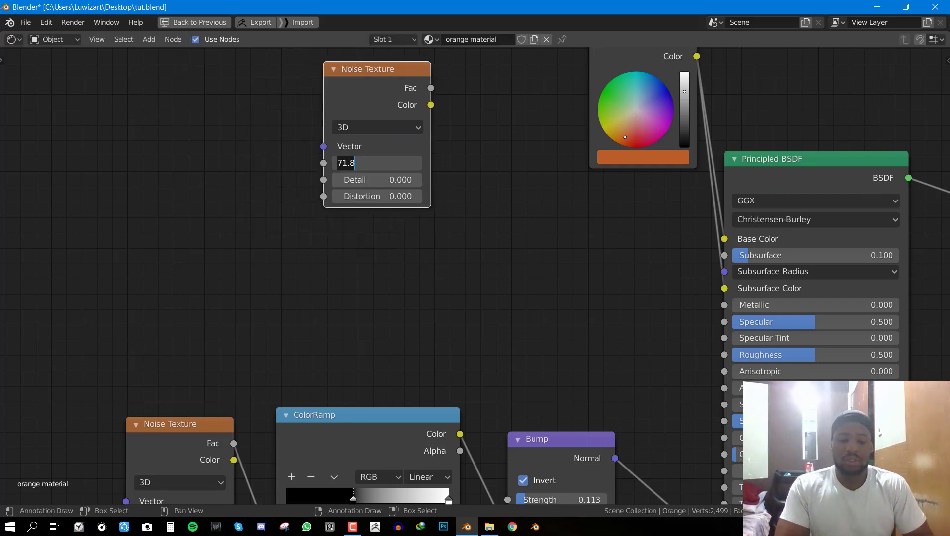
pyautogui.write('4')
pyautogui.press('Return')
pyautogui.moveTo(361, 87); pyautogui.dragTo(257, 97)
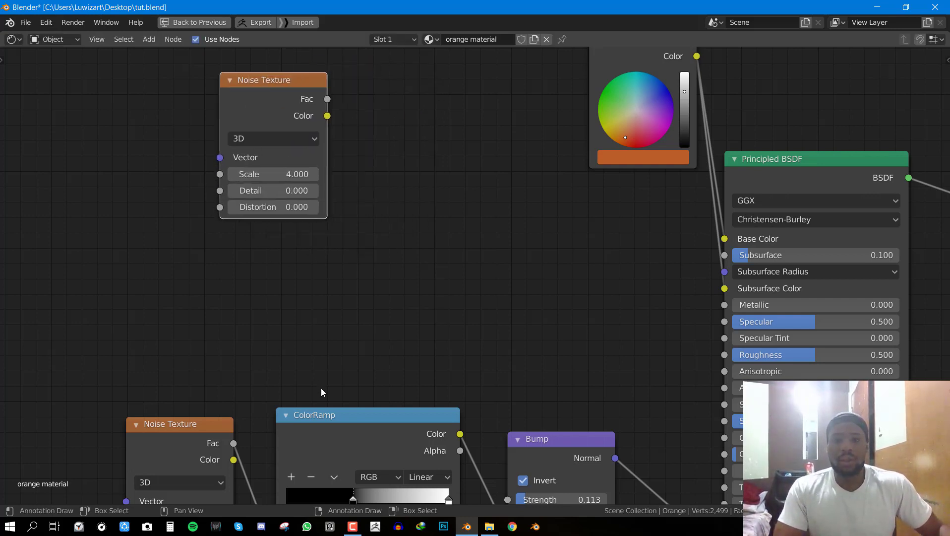
# - Duplicate the ColorRamp node and place the copy between the new Noise Texture and the RGB node
pyautogui.click(333, 457)
pyautogui.hotkey('shift', 'd')
pyautogui.click(424, 154)
pyautogui.scroll(-1, 436, 166)
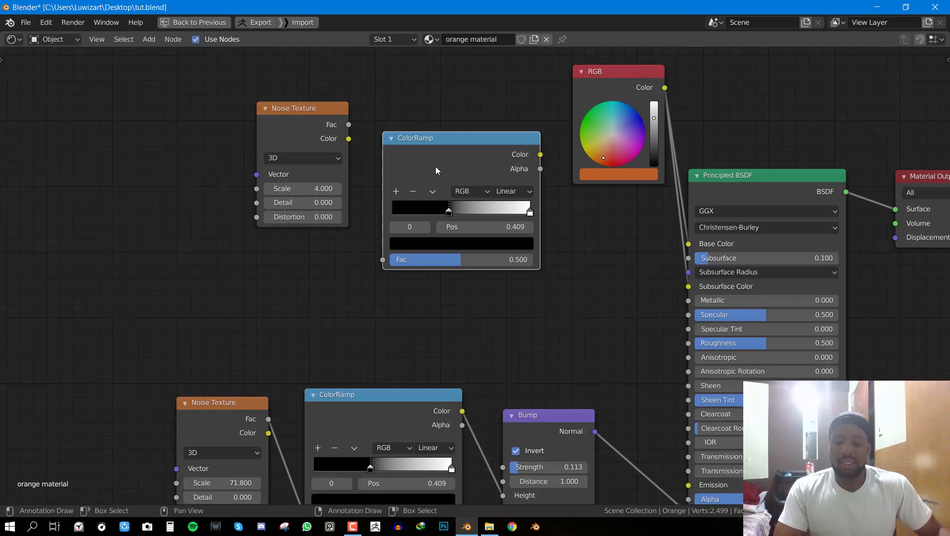
pyautogui.moveTo(455, 166); pyautogui.dragTo(430, 177, button='middle')
# - Reset the duplicated ColorRamp to its defaults and connect the new Noise Texture's Fac output to its Fac input
pyautogui.press('n')
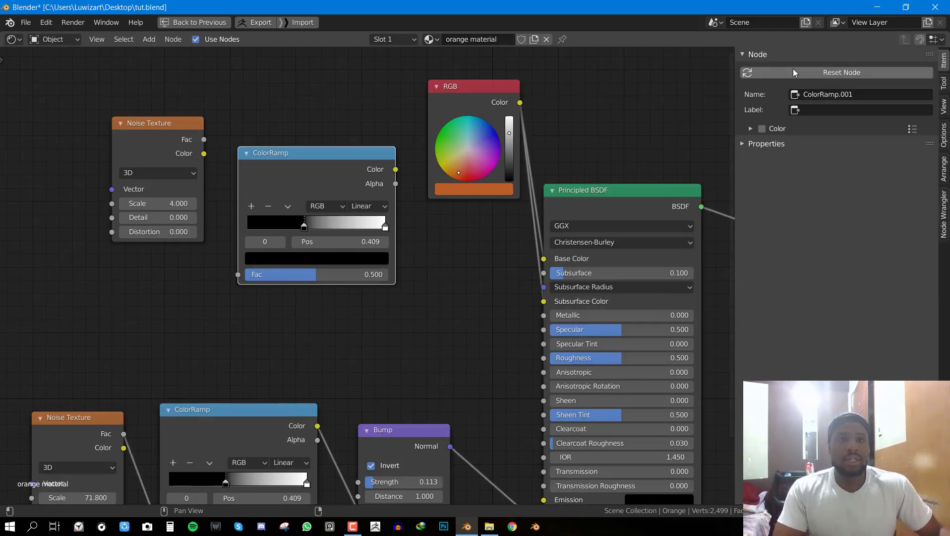
pyautogui.click(843, 74)
pyautogui.press('n')
pyautogui.scroll(1, 449, 189)
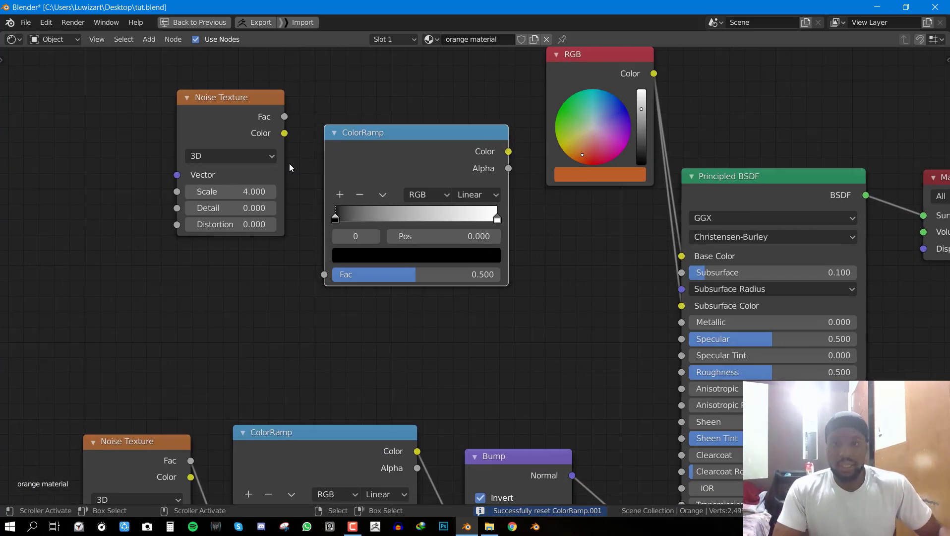
pyautogui.click(290, 131)
pyautogui.moveTo(291, 129); pyautogui.dragTo(322, 274)
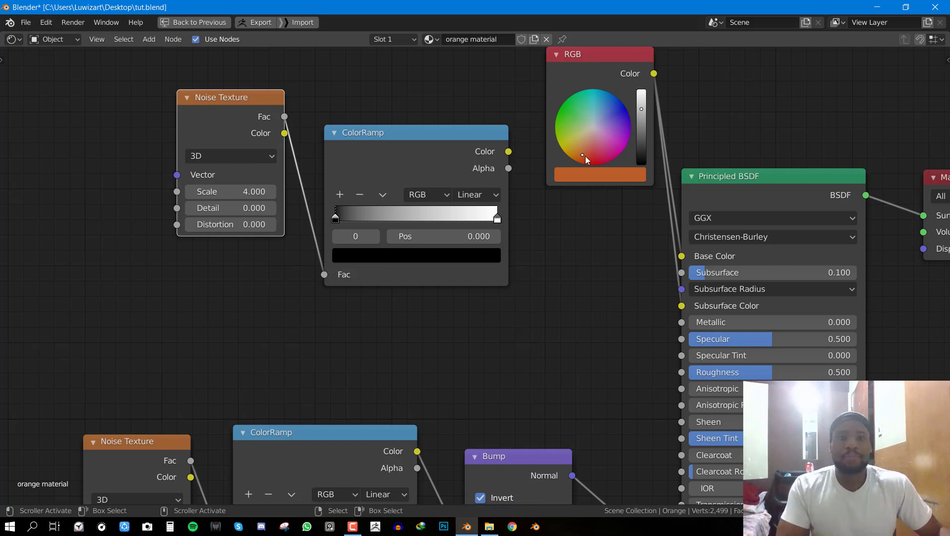
# - Copy the RGB node's orange color onto the new ColorRamp's white end stop
pyautogui.click(493, 213)
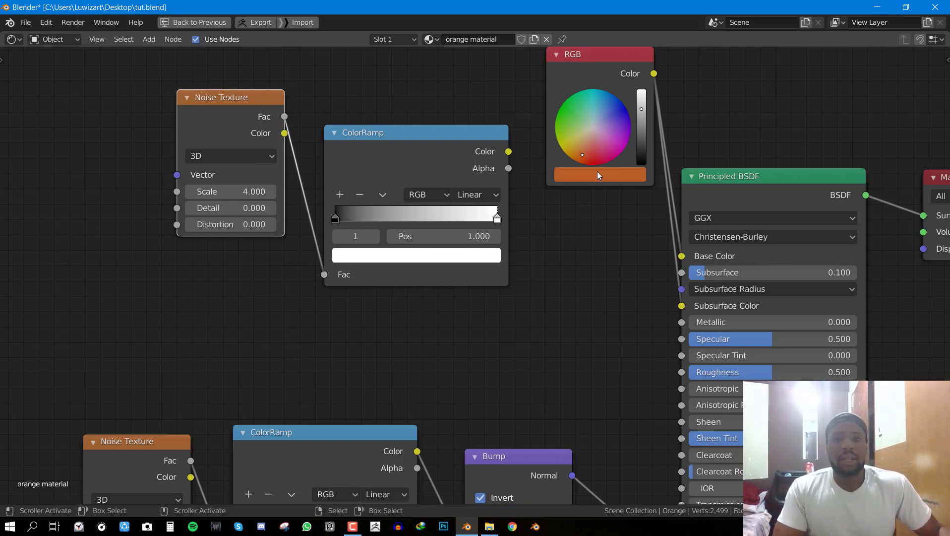
pyautogui.moveTo(597, 173); pyautogui.dragTo(446, 255)
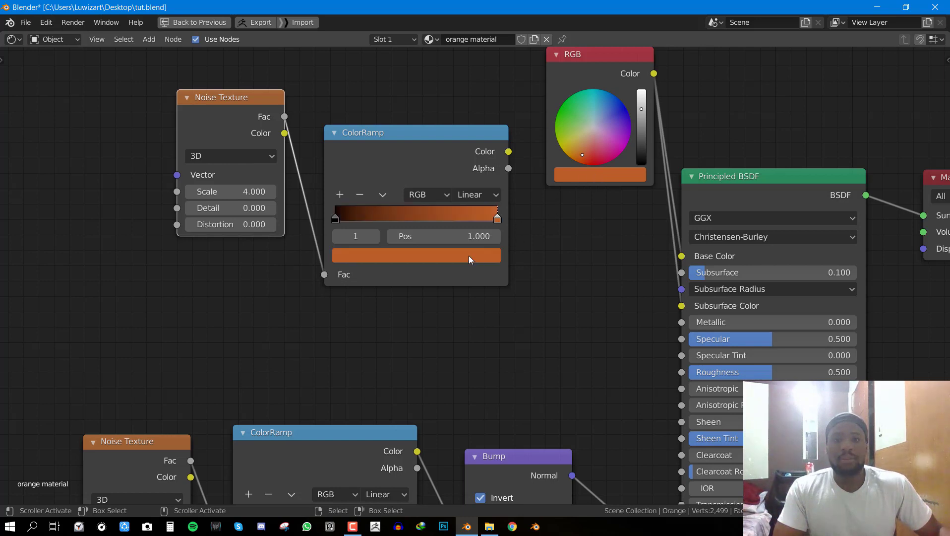
# - Copy the orange color onto the upper ColorRamp's black start stop
pyautogui.click(336, 217)
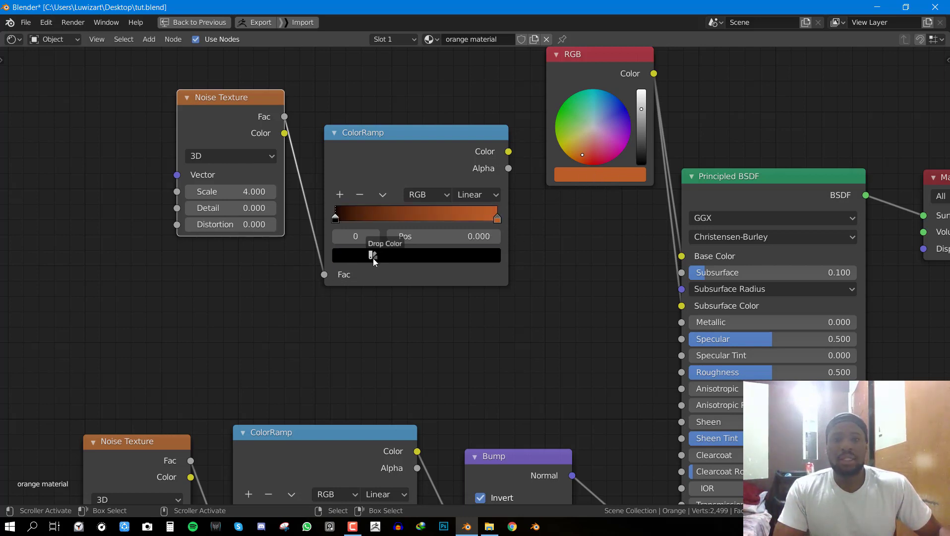
pyautogui.moveTo(373, 255); pyautogui.dragTo(373, 255)
# - Feed the upper ColorRamp's Color output into the Principled BSDF's Base Color and Subsurface Color, and delete the RGB node
pyautogui.moveTo(508, 151); pyautogui.dragTo(681, 306)
pyautogui.rightClick(606, 96)
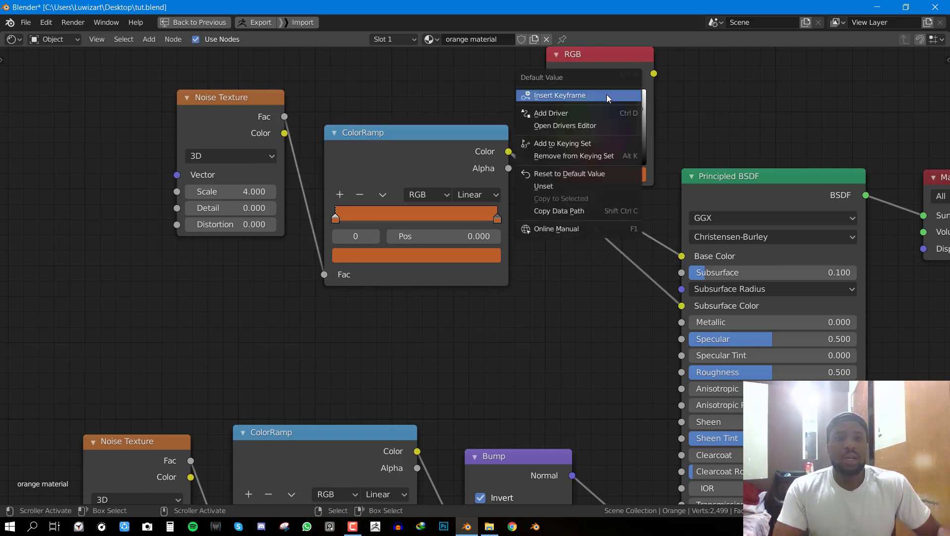
pyautogui.click(613, 62)
pyautogui.press('Delete')
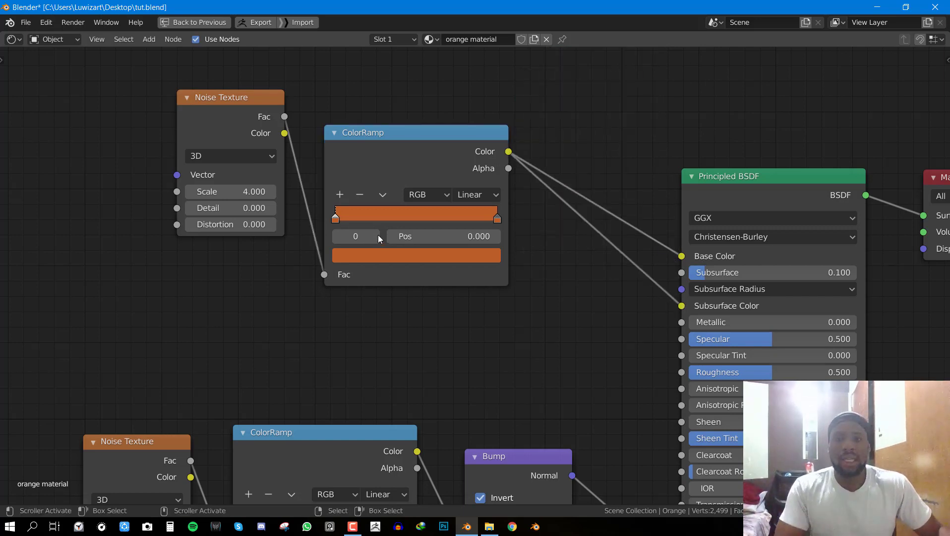
# - Change the ColorRamp's start stop to red, restore the Shading layout, and save the file to preview the color variation
pyautogui.click(382, 255)
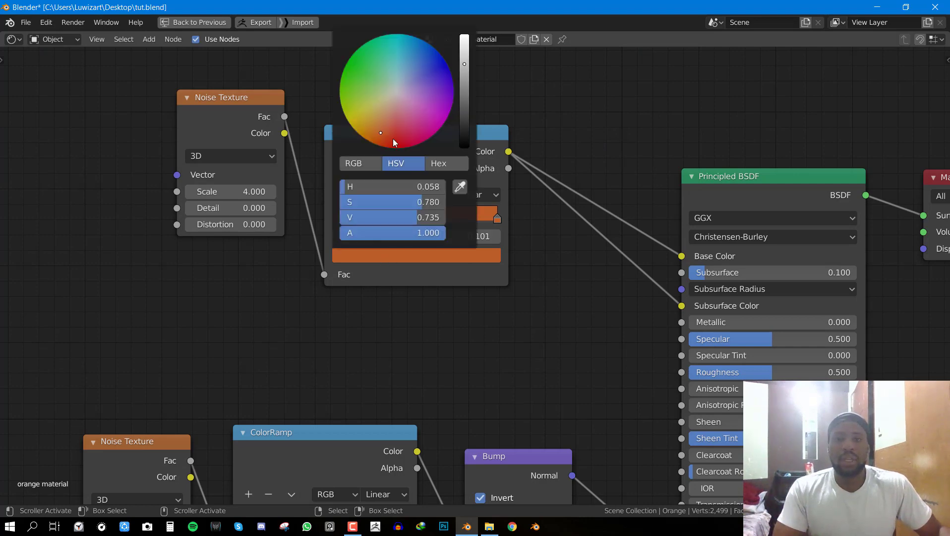
pyautogui.moveTo(392, 138); pyautogui.dragTo(393, 143)
pyautogui.hotkey('ctrl', 'space')
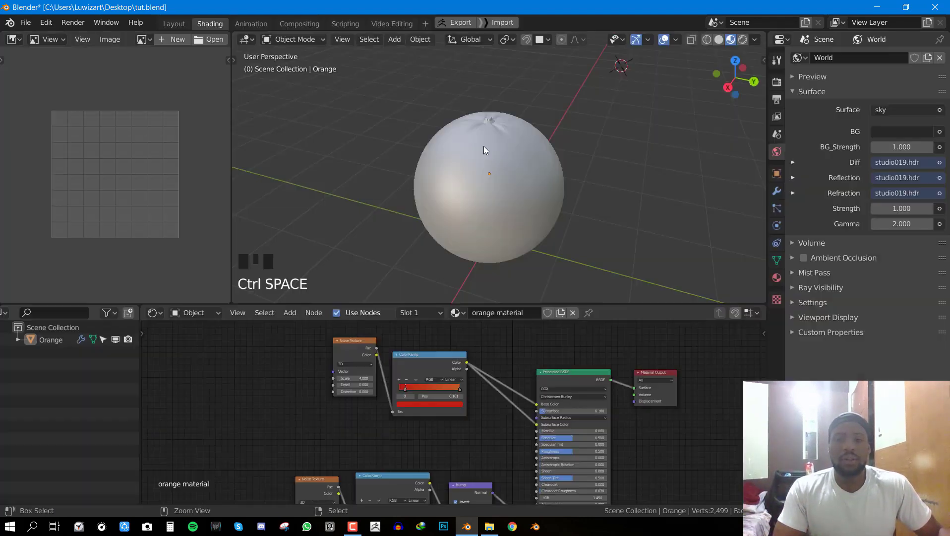
pyautogui.scroll(2, 515, 110)
pyautogui.hotkey('ctrl', 's')
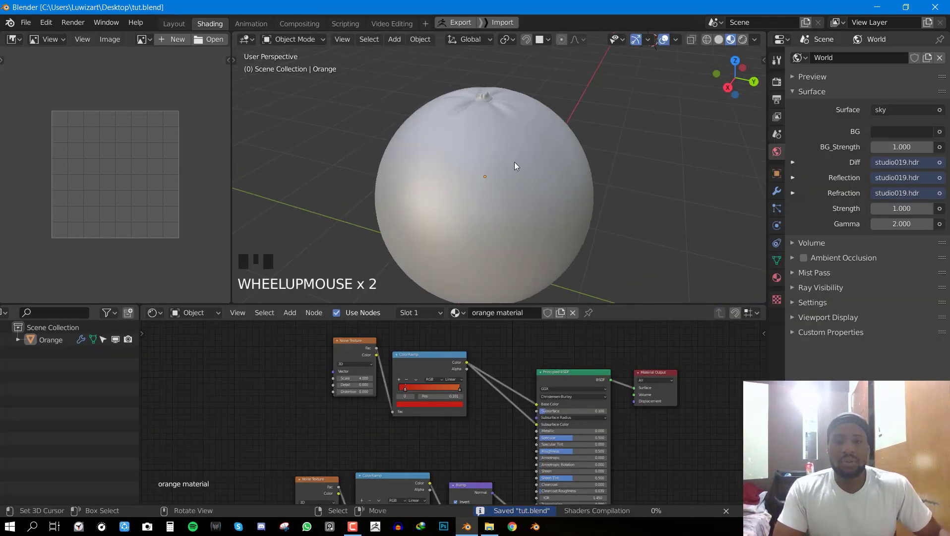
pyautogui.moveTo(477, 210); pyautogui.dragTo(448, 218, button='middle')
pyautogui.scroll(2, 448, 218)
pyautogui.scroll(2, 439, 405)
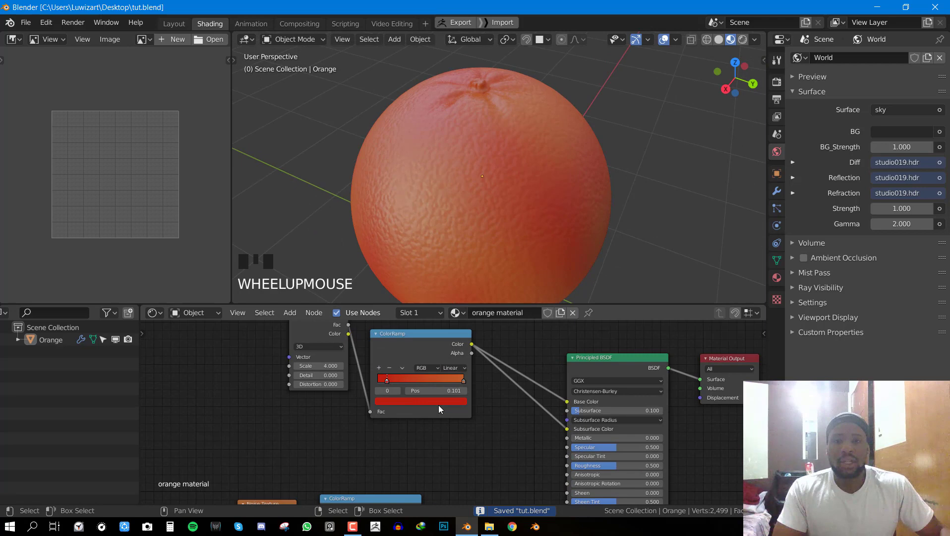
# - Change the ColorRamp's start stop back to orange and move the two stops to positions 0.395 and 0.616
pyautogui.click(404, 402)
pyautogui.moveTo(406, 341); pyautogui.dragTo(395, 334)
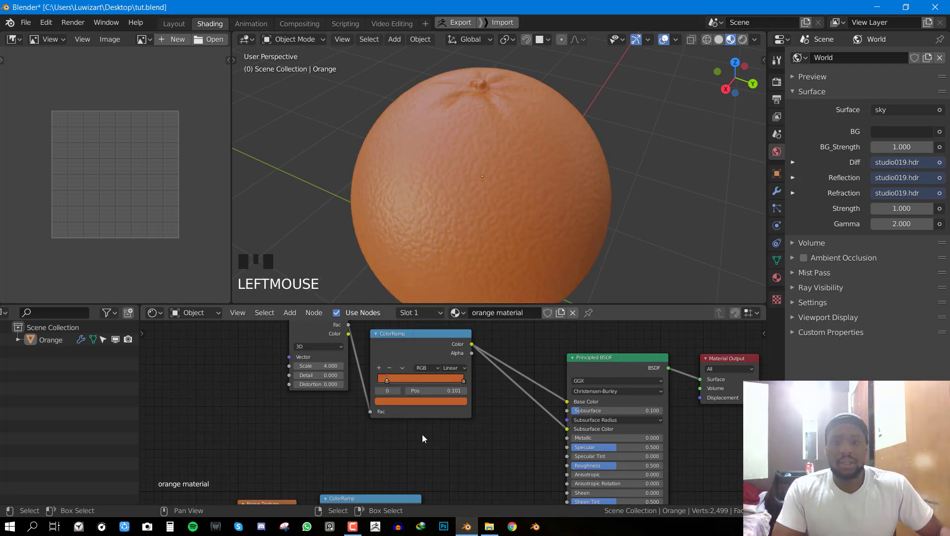
pyautogui.scroll(1, 423, 435)
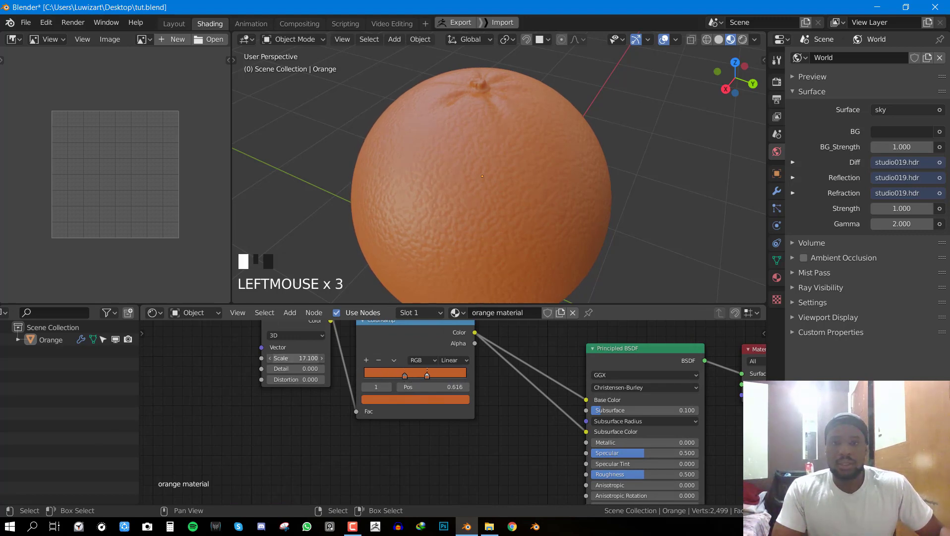
# - Set the upper Noise Texture's Scale to 35.1 and check the skin from other sides
pyautogui.moveTo(296, 358); pyautogui.dragTo(299, 358)
pyautogui.moveTo(583, 185); pyautogui.dragTo(676, 188, button='middle')
pyautogui.scroll(-4, 468, 215)
pyautogui.moveTo(467, 216); pyautogui.dragTo(654, 205, button='middle')
pyautogui.scroll(3, 653, 204)
pyautogui.scroll(1, 653, 207)
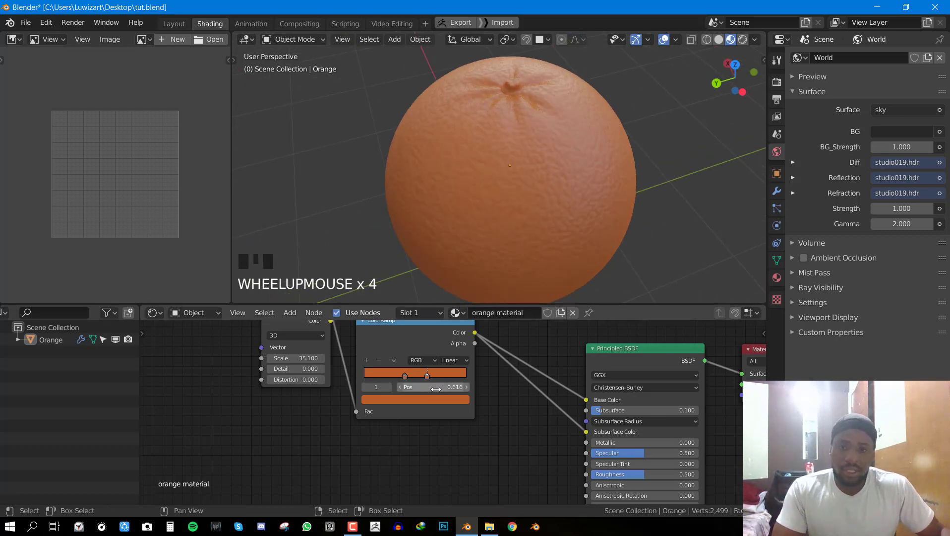
# - Set the ColorRamp's start stop to a slightly redder orange with hue 0.052, saturation 0.773 and value 0.735
pyautogui.click(406, 374)
pyautogui.click(406, 373)
pyautogui.click(415, 399)
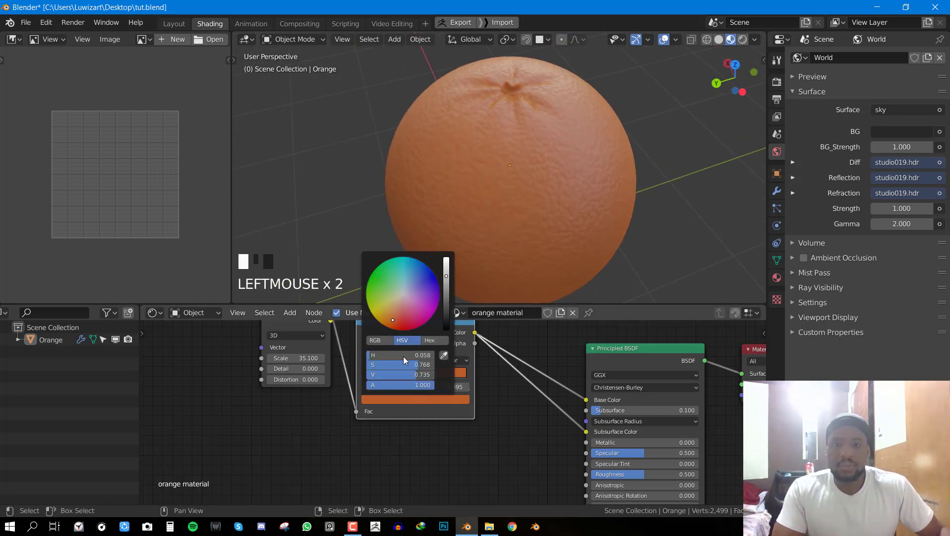
pyautogui.click(394, 320)
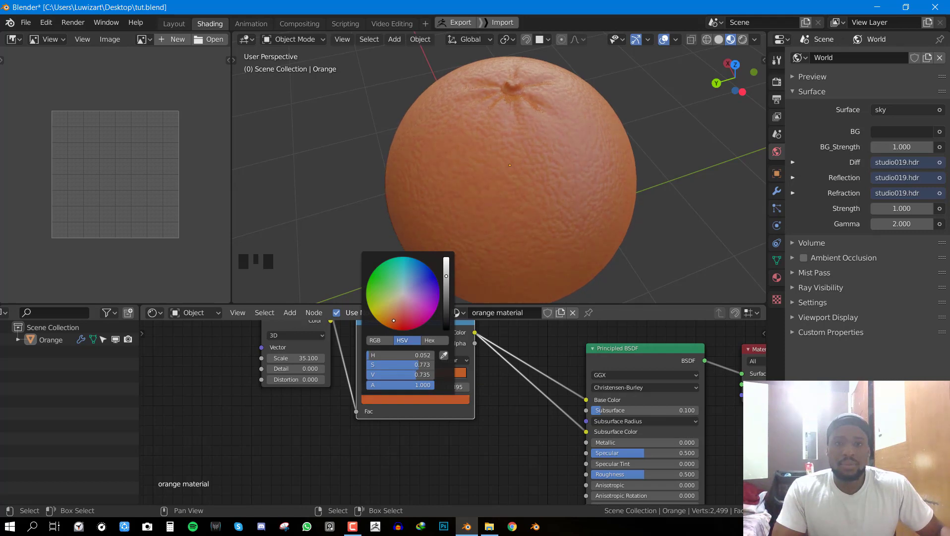
# - Set the upper Noise Texture's Scale to 21.1, save the file, and check the orange from several sides
pyautogui.moveTo(297, 357); pyautogui.dragTo(271, 358)
pyautogui.scroll(-4, 603, 113)
pyautogui.moveTo(605, 114); pyautogui.dragTo(473, 75, button='middle')
pyautogui.scroll(4, 473, 75)
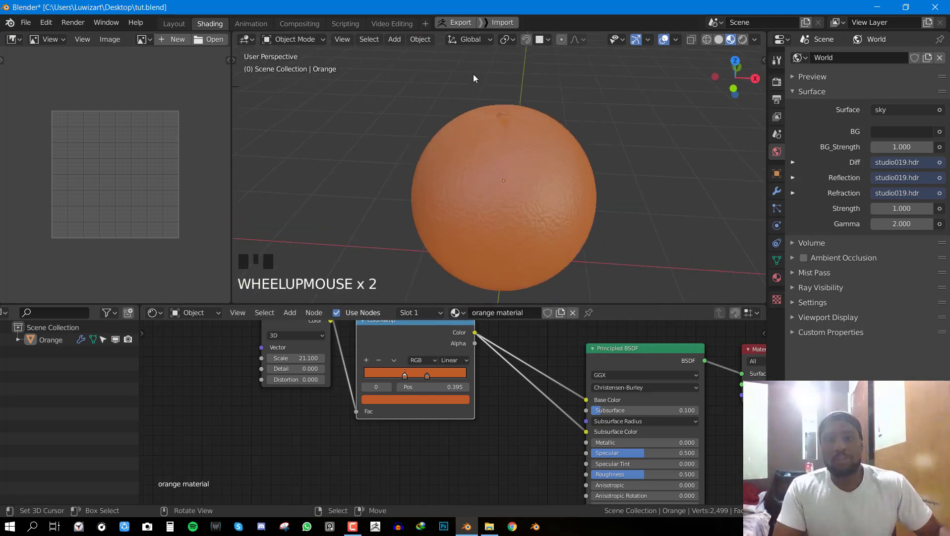
pyautogui.hotkey('ctrl', 's')
pyautogui.scroll(-4, 536, 158)
pyautogui.scroll(4, 435, 143)
pyautogui.moveTo(435, 142); pyautogui.dragTo(629, 162, button='middle')
pyautogui.scroll(-4, 595, 168)
pyautogui.moveTo(570, 179); pyautogui.dragTo(512, 193, button='middle')
pyautogui.scroll(4, 541, 135)
# - Select only the linked stem geometry in Edit Mode and return to Object Mode
pyautogui.press('Tab')
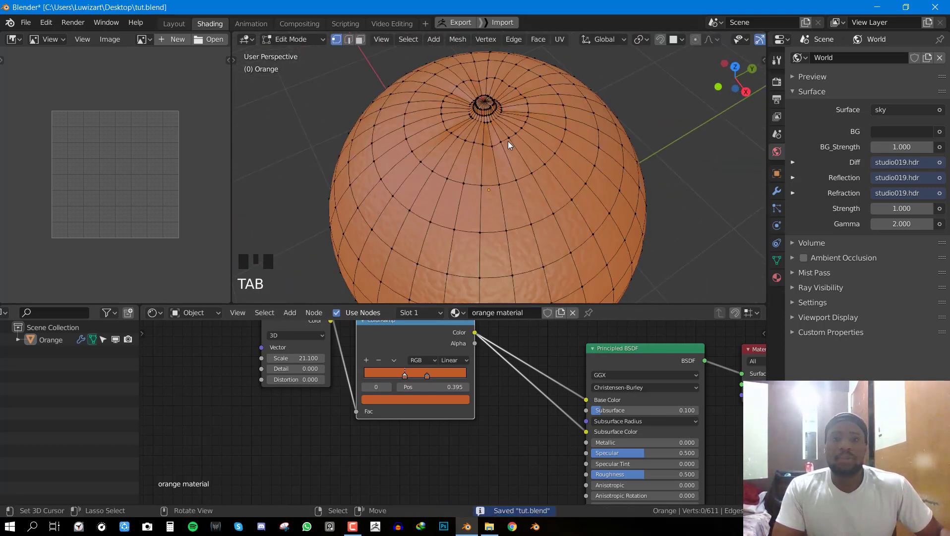
pyautogui.hotkey('alt', 'a')
pyautogui.rightClick(487, 109)
pyautogui.press('l')
pyautogui.moveTo(525, 125); pyautogui.dragTo(490, 130, button='middle')
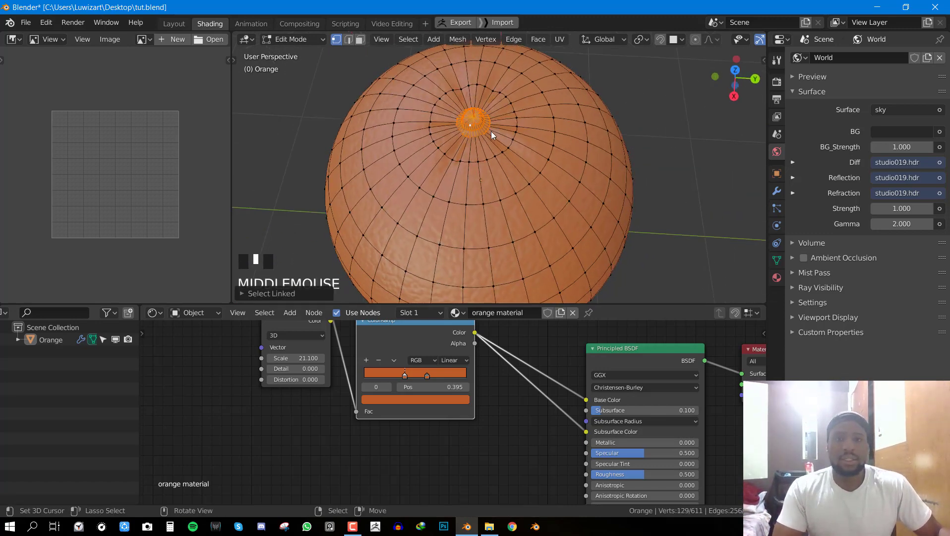
pyautogui.press('Tab')
pyautogui.scroll(-1, 521, 130)
# - Maximize the 3D viewport and switch the orange to Vertex Paint mode
pyautogui.hotkey('ctrl', 'space')
pyautogui.hotkey('ctrl', 'Tab')
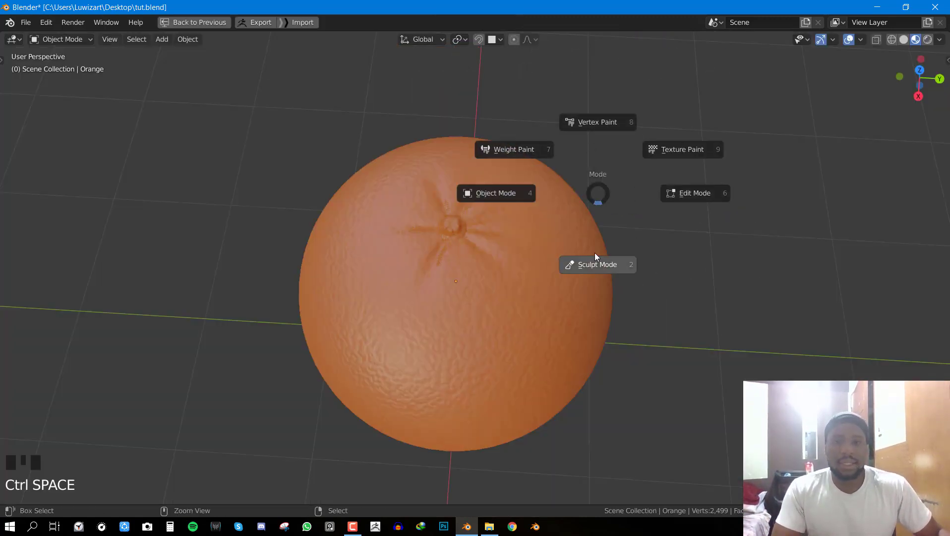
pyautogui.click(598, 123)
pyautogui.scroll(-3, 452, 263)
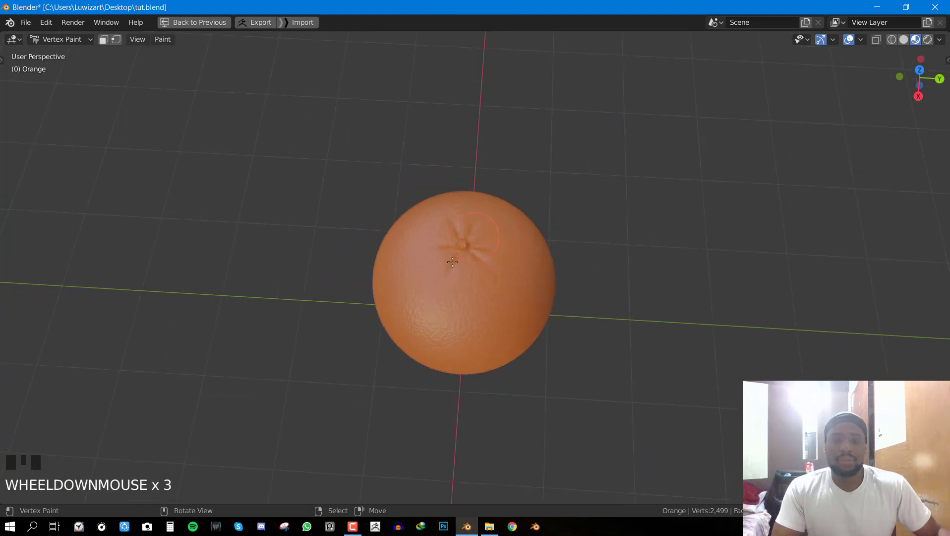
# - Resize the vertex paint brush to a radius of 148 px
pyautogui.scroll(2, 484, 252)
pyautogui.moveTo(452, 263)
pyautogui.mouseDown(button='middle')
pyautogui.moveTo(480, 253)
pyautogui.moveTo(523, 174)
pyautogui.mouseUp(button='middle')
pyautogui.press('f')
pyautogui.click(530, 250)
pyautogui.scroll(4, 490, 239)
pyautogui.scroll(-2, 461, 237)
pyautogui.scroll(2, 547, 221)
pyautogui.scroll(-2, 536, 225)
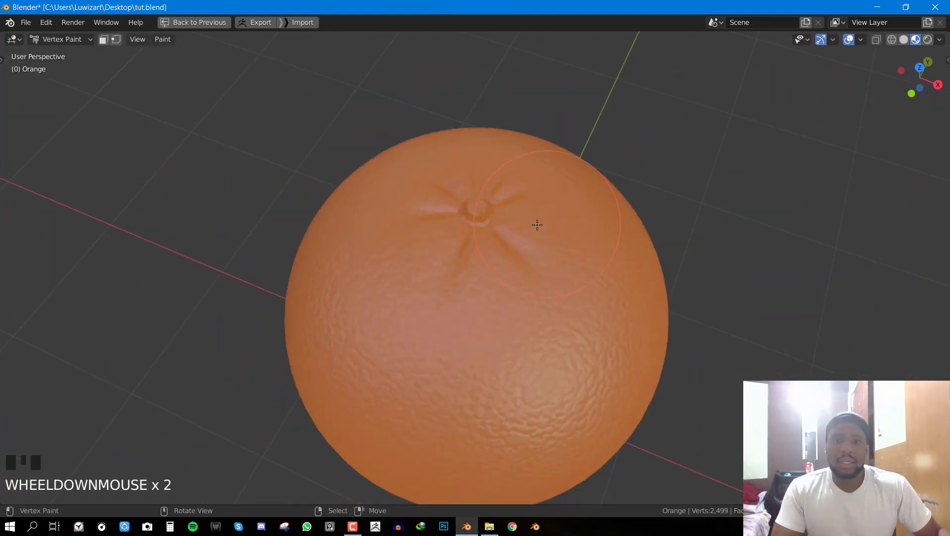
pyautogui.moveTo(537, 225); pyautogui.dragTo(513, 235, button='middle')
pyautogui.scroll(-2, 517, 231)
pyautogui.hotkey('ctrl', 'Tab')
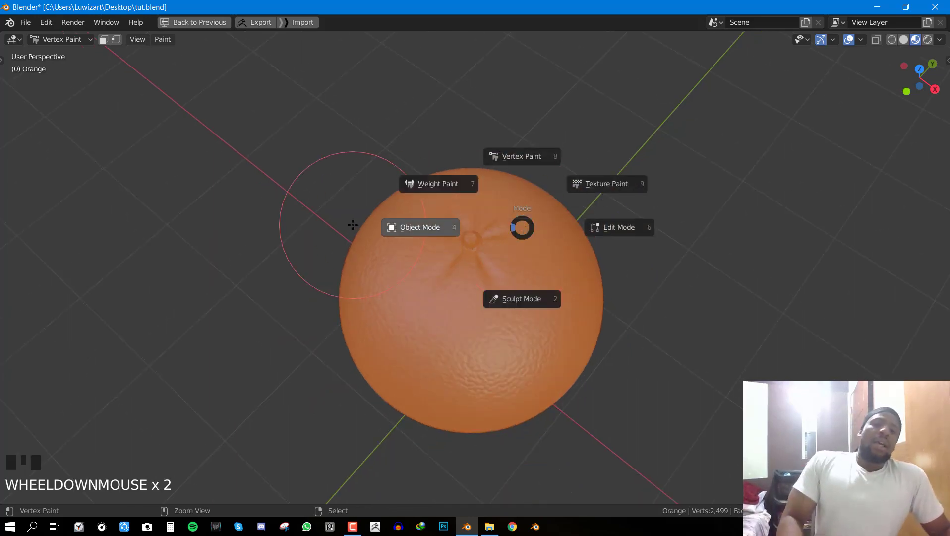
pyautogui.click(523, 224)
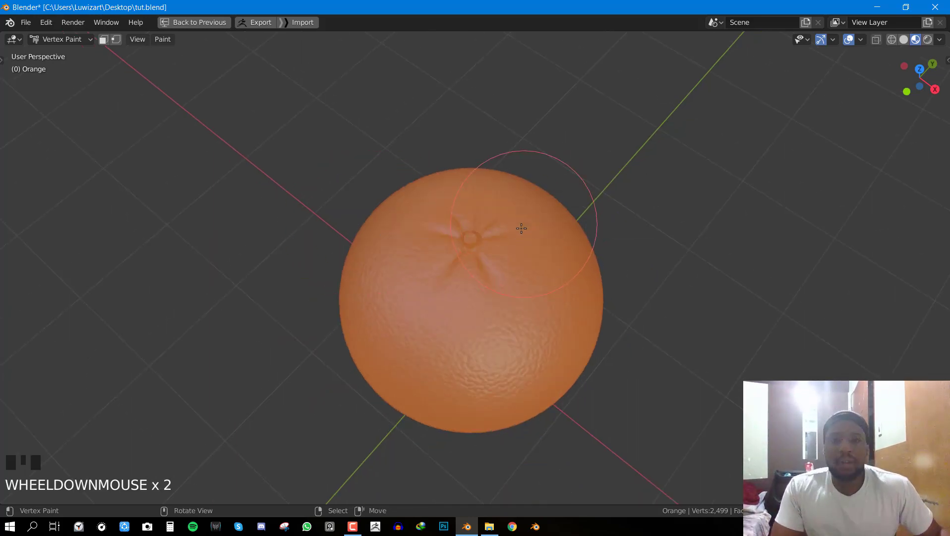
pyautogui.moveTo(522, 228); pyautogui.dragTo(519, 201, button='middle')
pyautogui.hotkey('ctrl', 'Tab')
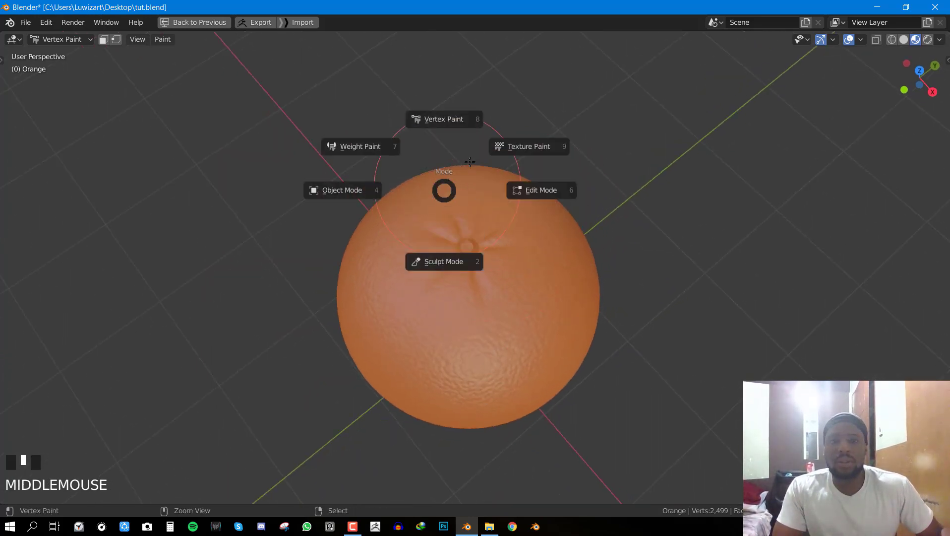
pyautogui.click(431, 138)
# - Switch the viewport to Solid shading and view the orange around the stem
pyautogui.press('z')
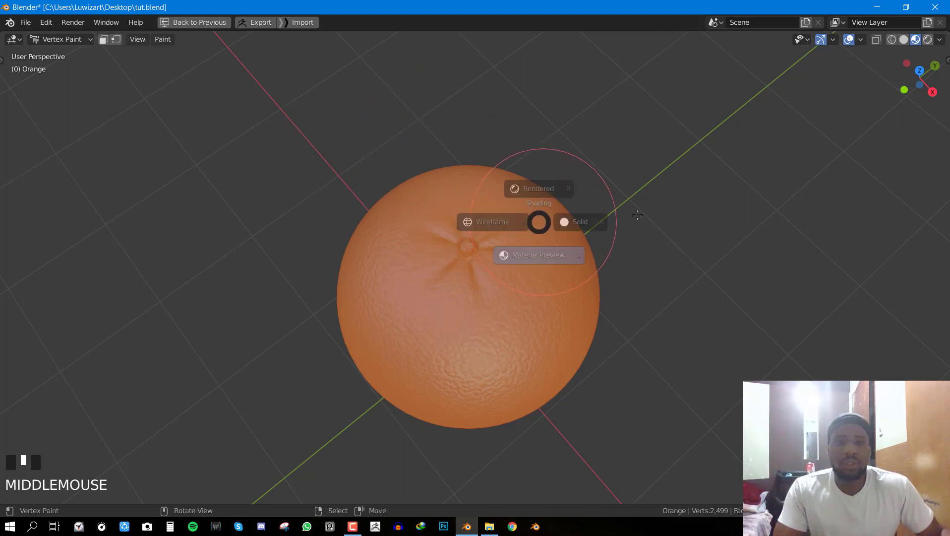
pyautogui.click(618, 221)
pyautogui.moveTo(618, 221)
pyautogui.mouseDown(button='middle')
pyautogui.moveTo(597, 213)
pyautogui.moveTo(495, 231)
pyautogui.moveTo(469, 206)
pyautogui.mouseUp(button='middle')
pyautogui.scroll(2, 496, 231)
# - Show the Draw brush's settings and color picker in the viewport's sidebar
pyautogui.hotkey('alt', 'q')
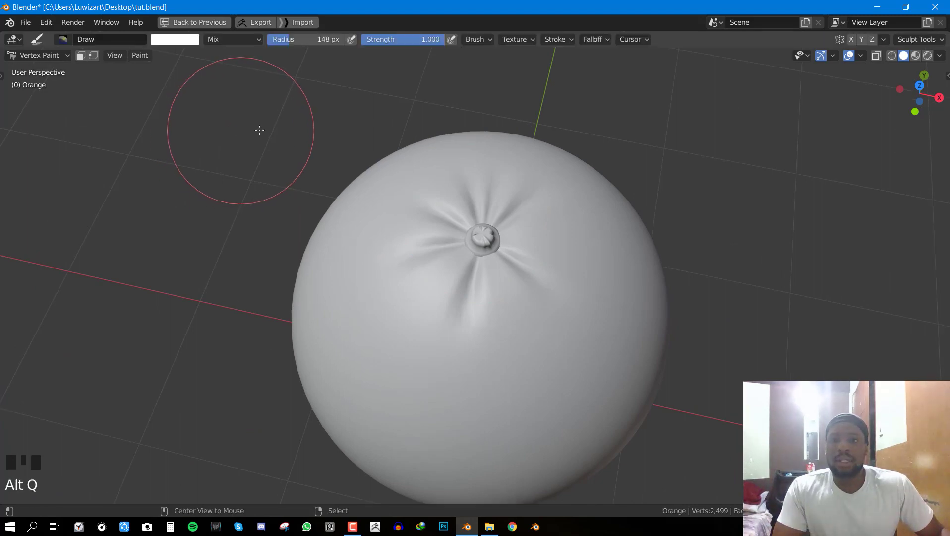
pyautogui.hotkey('alt', 'q')
pyautogui.press('n')
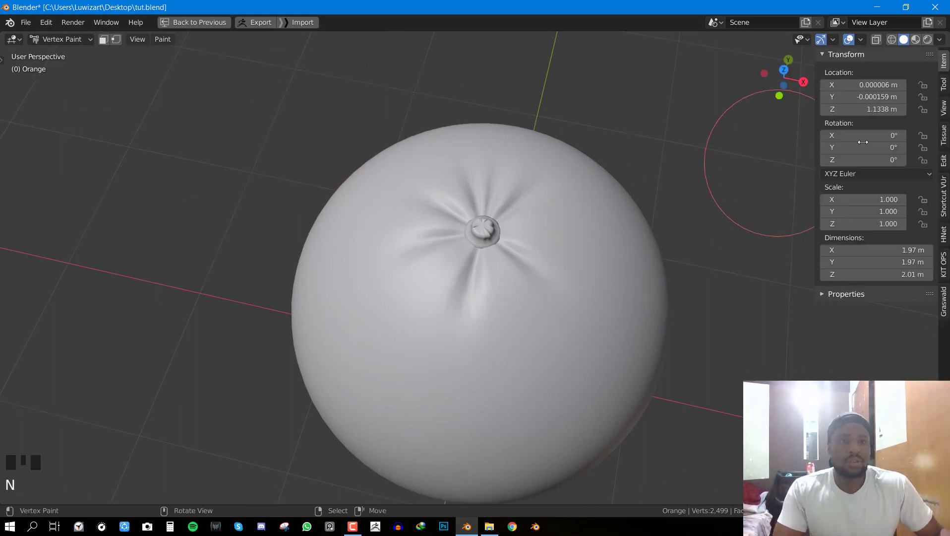
pyautogui.click(943, 85)
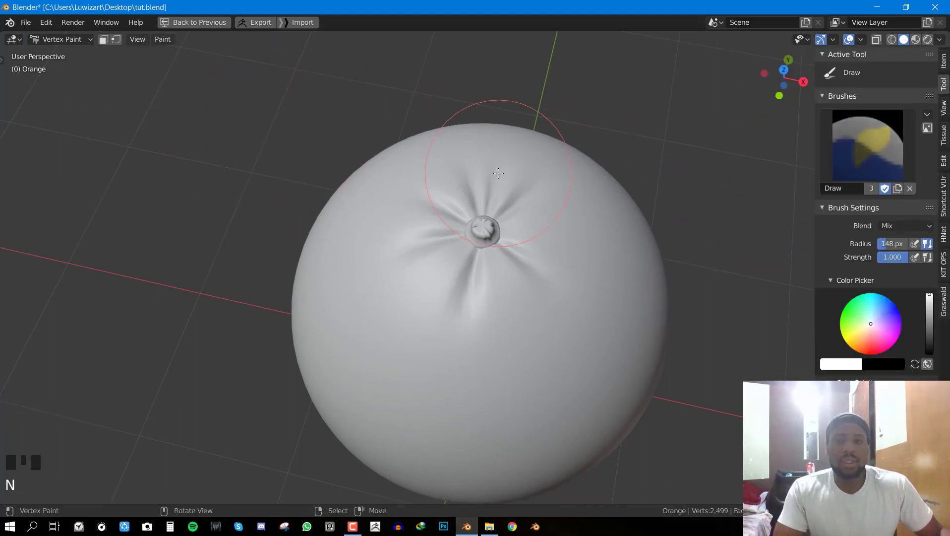
pyautogui.moveTo(504, 173); pyautogui.dragTo(482, 166, button='middle')
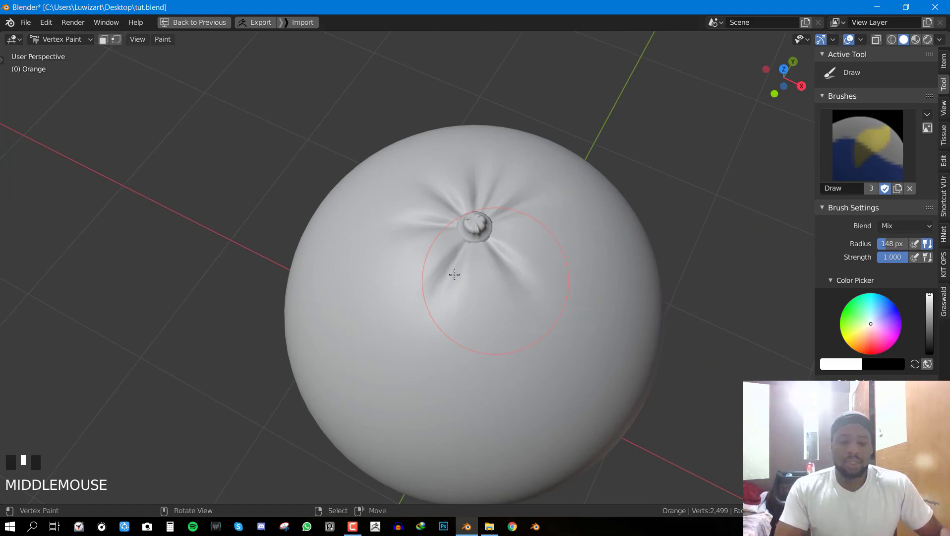
# - Fill the whole orange's vertex colors with white, and refill them with blue
pyautogui.hotkey('shift', 'k')
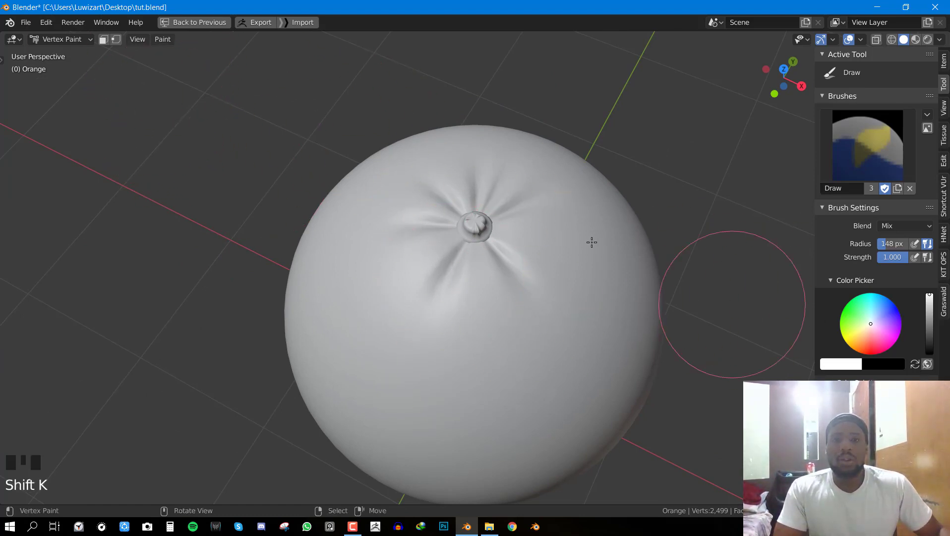
pyautogui.click(898, 309)
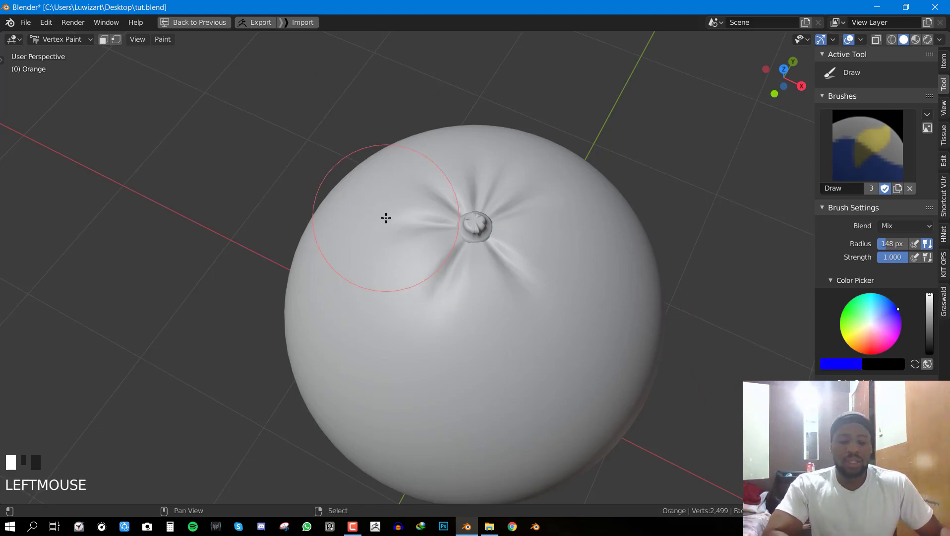
pyautogui.hotkey('shift', 'k')
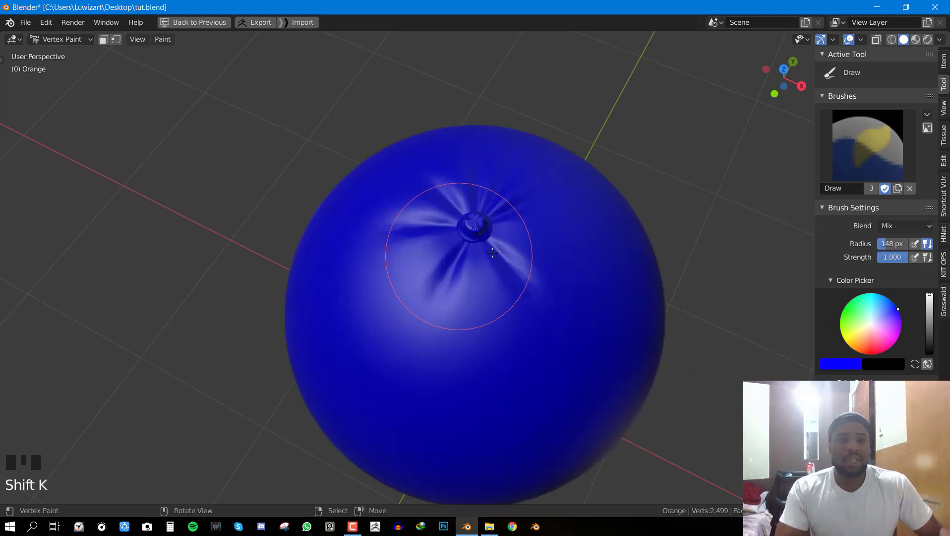
# - Set the brush color to pure white (RGB 1, 1, 1) and fill the whole orange's vertex colors with it
pyautogui.click(871, 325)
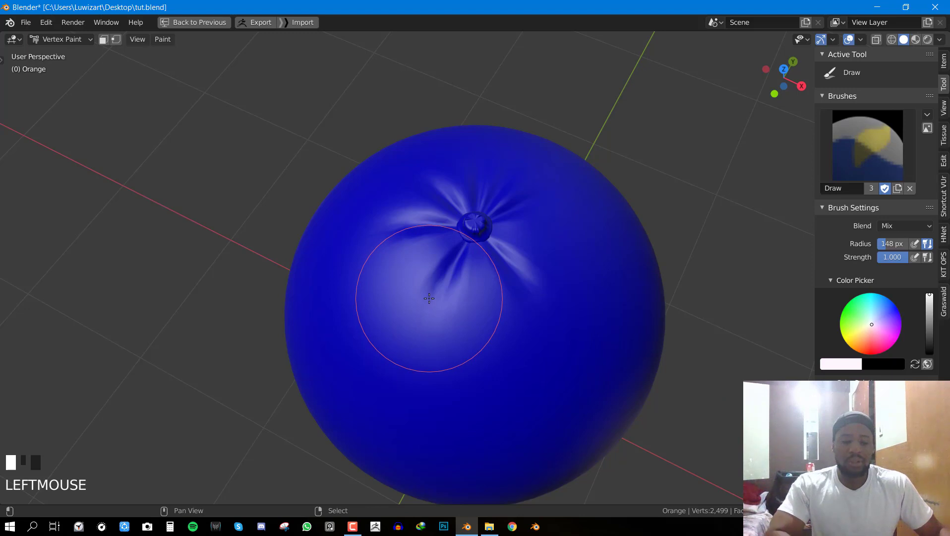
pyautogui.hotkey('shift', 'k')
pyautogui.moveTo(488, 270); pyautogui.dragTo(501, 260, button='middle')
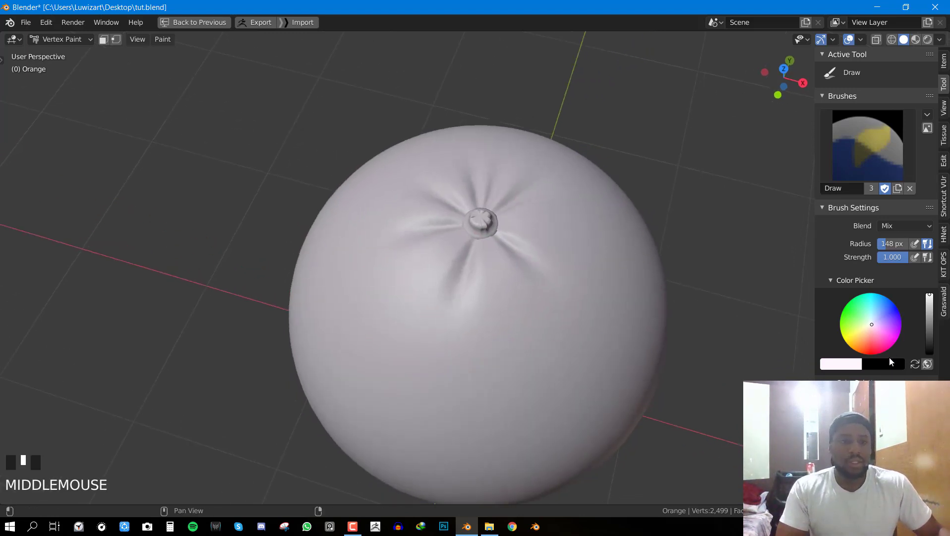
pyautogui.click(841, 364)
pyautogui.moveTo(800, 321); pyautogui.dragTo(800, 345)
pyautogui.write('1')
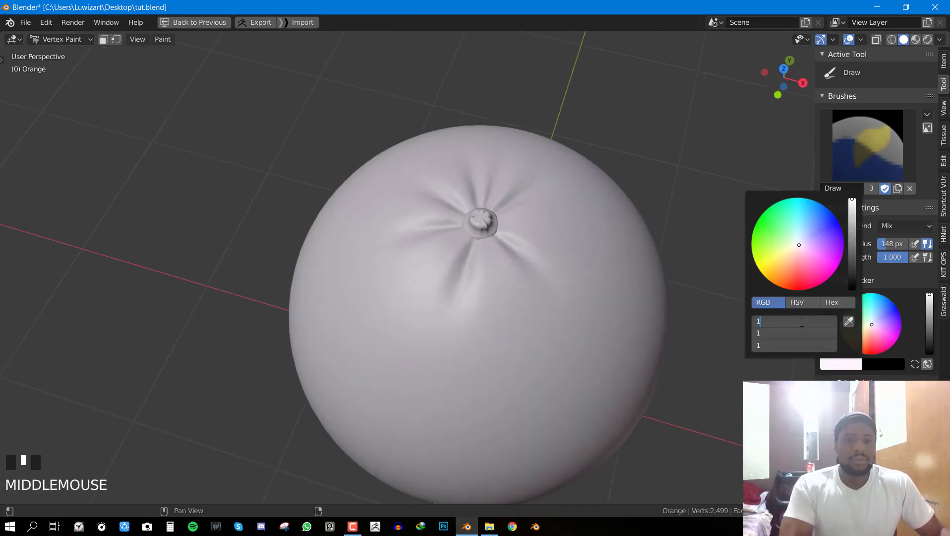
pyautogui.press('Return')
pyautogui.hotkey('shift', 'k')
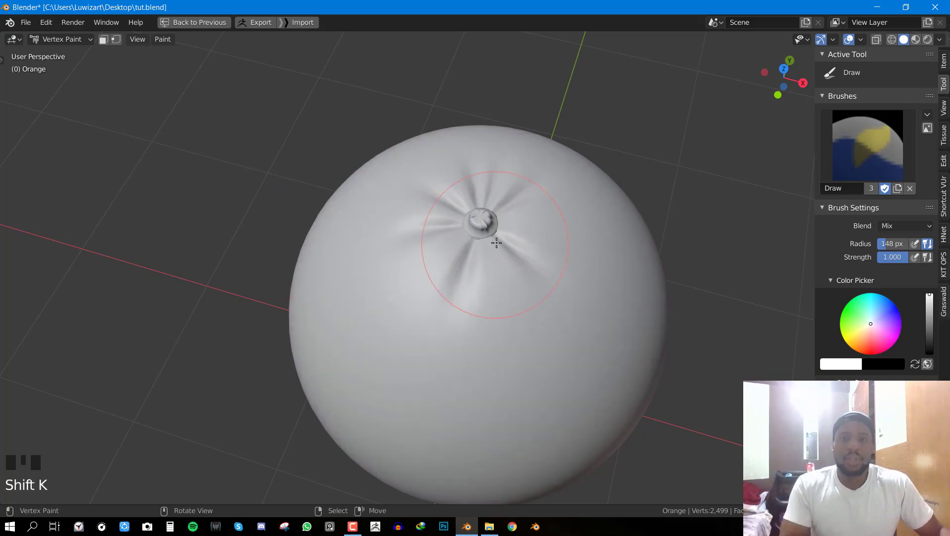
pyautogui.press('Tab')
pyautogui.press('Tab')
pyautogui.scroll(2, 470, 224)
pyautogui.scroll(-3, 498, 218)
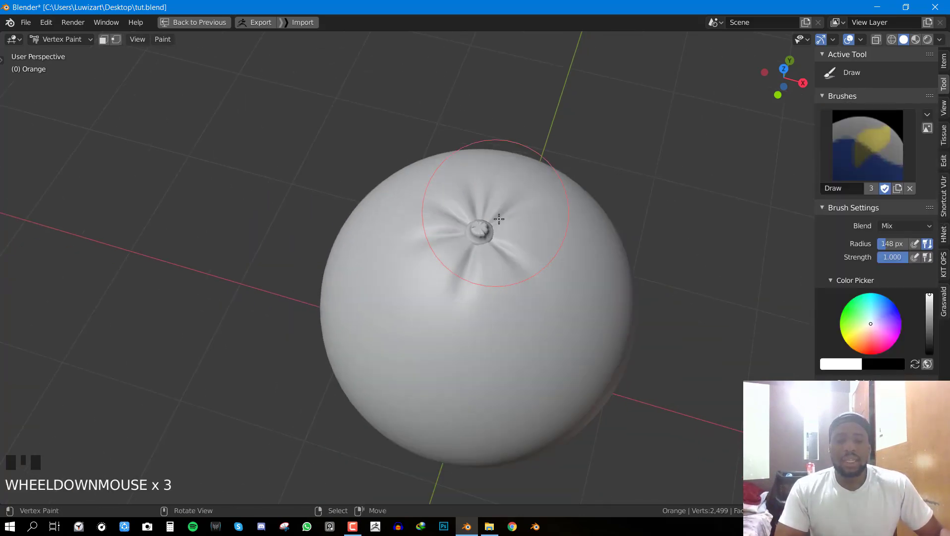
pyautogui.moveTo(498, 218)
pyautogui.mouseDown(button='middle')
pyautogui.moveTo(450, 218)
pyautogui.moveTo(465, 198)
pyautogui.moveTo(472, 204)
pyautogui.mouseUp(button='middle')
pyautogui.scroll(2, 450, 218)
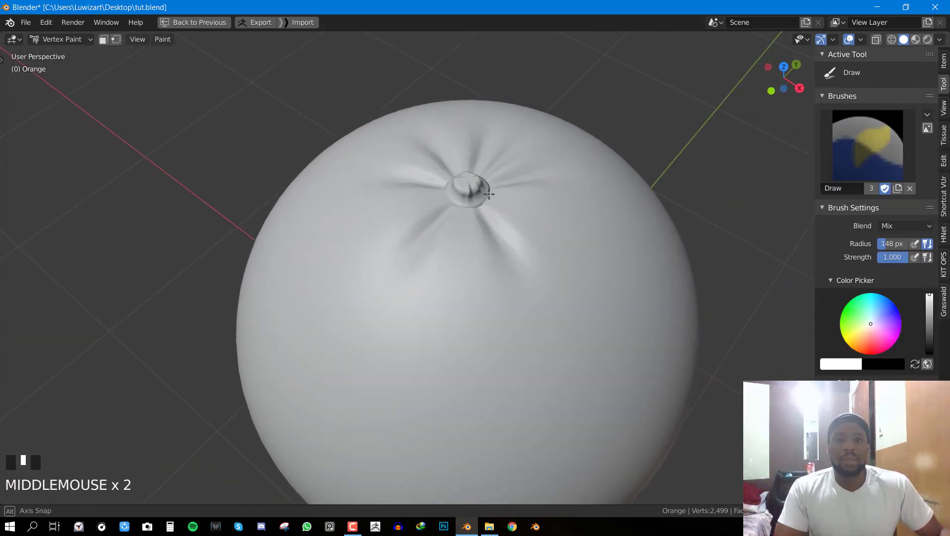
# - Select the stem's linked faces in Edit Mode, and enable the face-selection paint mask in Vertex Paint mode
pyautogui.press('Tab')
pyautogui.press('l')
pyautogui.press('Tab')
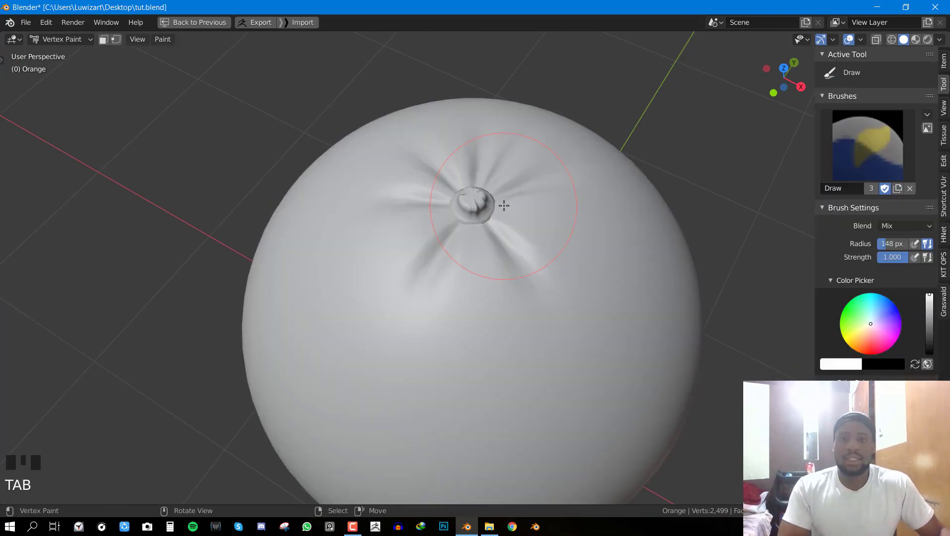
pyautogui.click(105, 40)
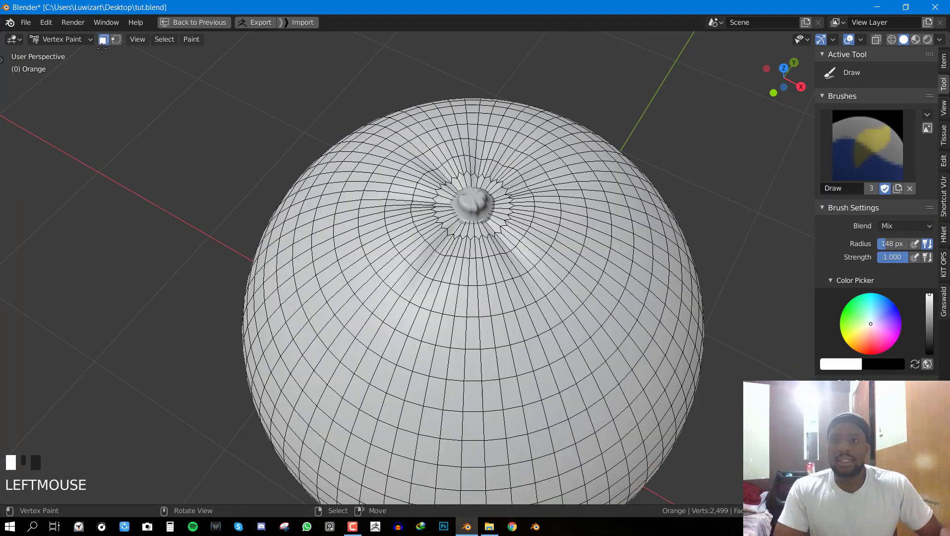
pyautogui.moveTo(489, 194); pyautogui.dragTo(596, 218, button='middle')
pyautogui.scroll(3, 596, 218)
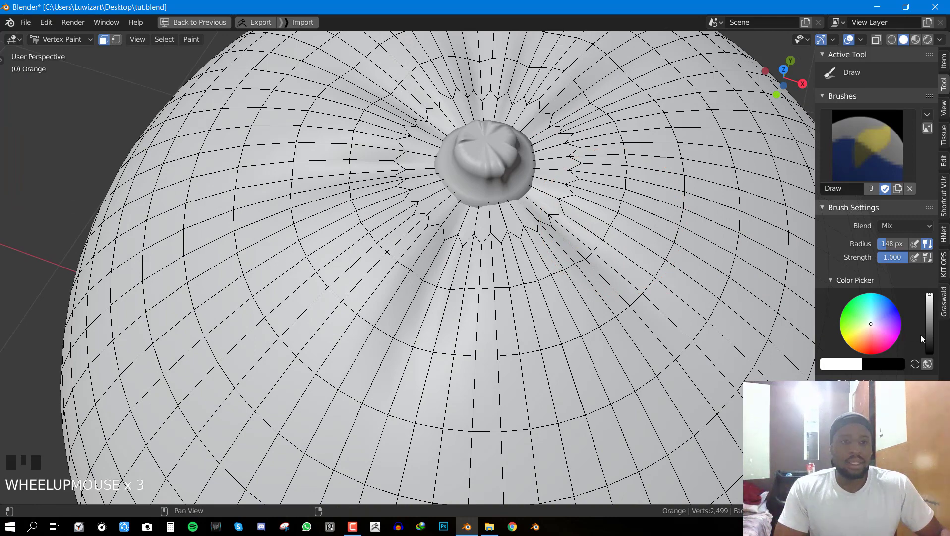
# - Set the brush color to black and fill the masked stem's vertex colors with it
pyautogui.moveTo(929, 340); pyautogui.dragTo(930, 353)
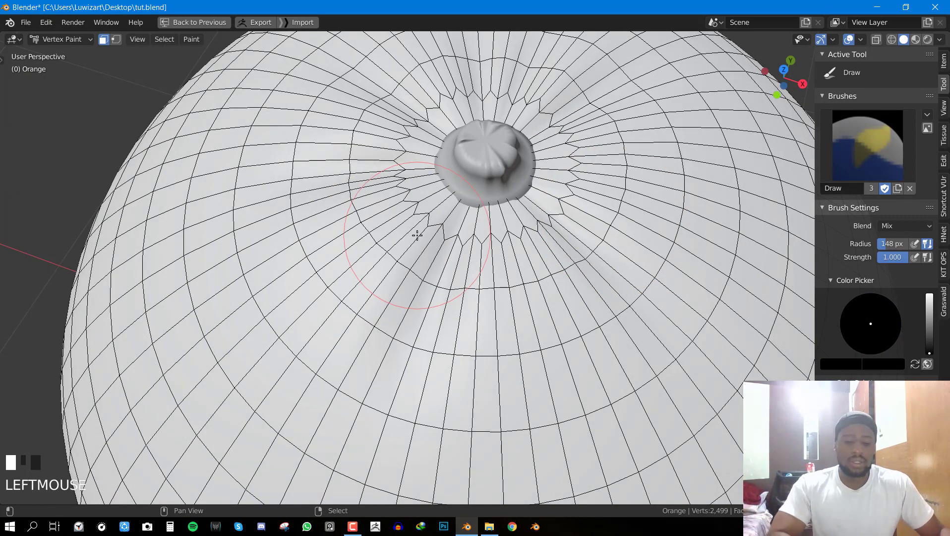
pyautogui.hotkey('shift', 'k')
pyautogui.scroll(-3, 513, 216)
pyautogui.scroll(-1, 514, 218)
pyautogui.moveTo(514, 219); pyautogui.dragTo(488, 226, button='middle')
pyautogui.scroll(3, 490, 226)
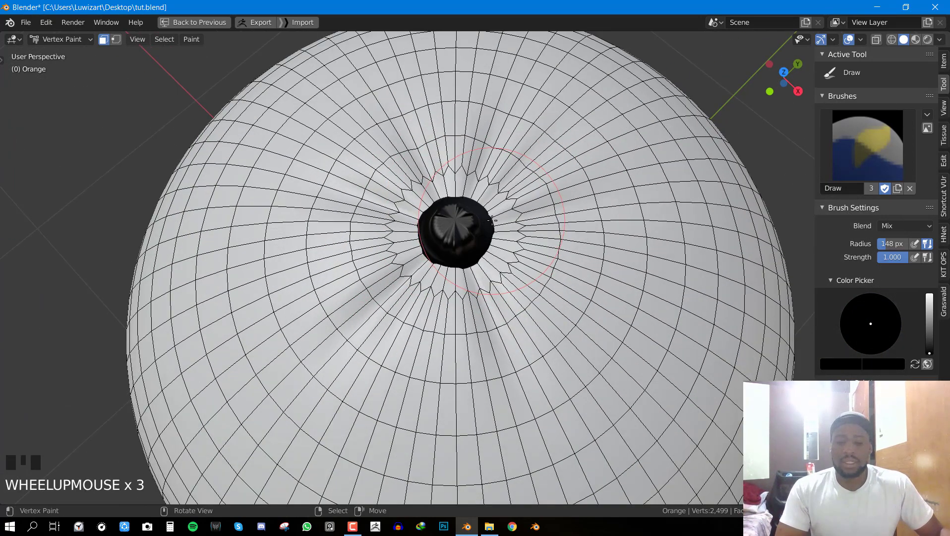
# - Turn off the face-selection paint mask and inspect the painted stem
pyautogui.click(104, 39)
pyautogui.scroll(-1, 531, 240)
pyautogui.scroll(-2, 531, 239)
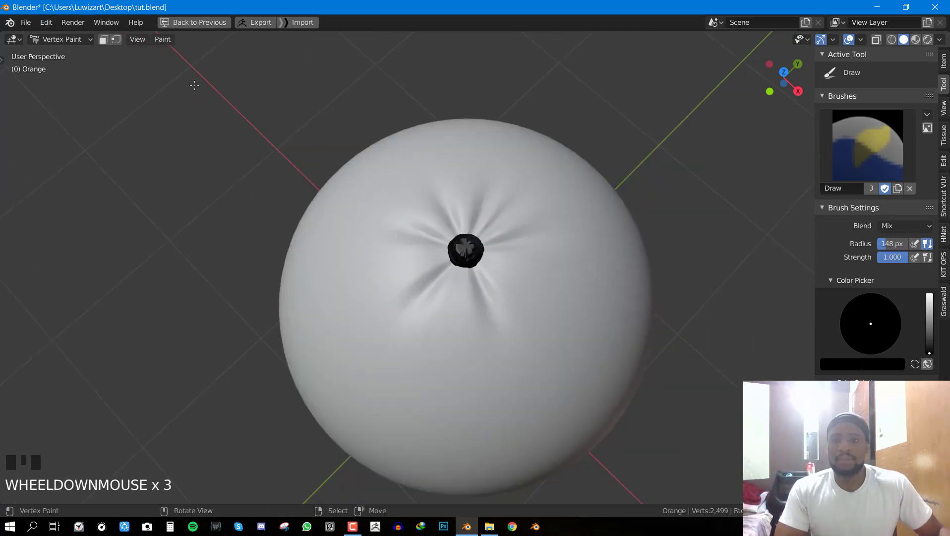
pyautogui.moveTo(570, 223); pyautogui.dragTo(541, 187, button='middle')
pyautogui.scroll(1, 541, 186)
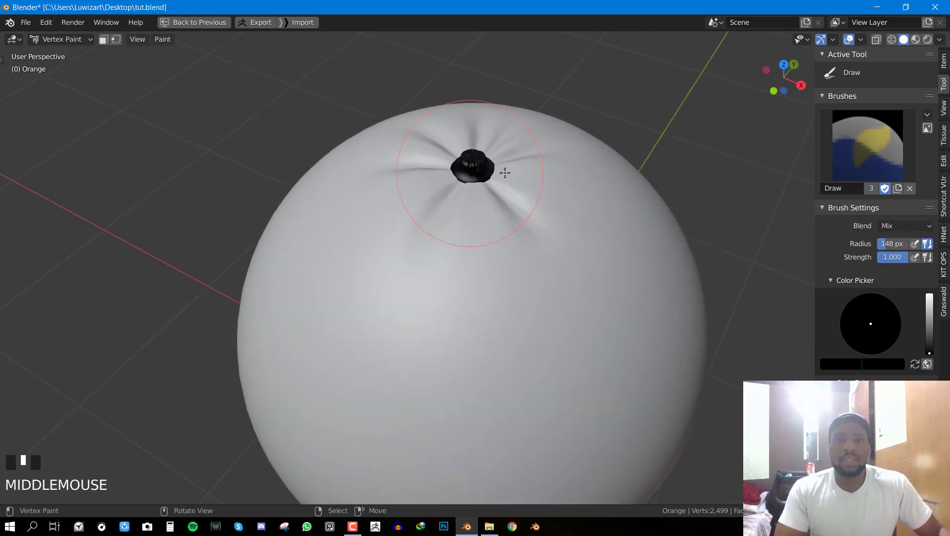
# - Switch the orange to Object Mode and save the file, restoring the full Shading workspace layout
pyautogui.moveTo(505, 173); pyautogui.dragTo(586, 163, button='middle')
pyautogui.hotkey('ctrl', 'Tab')
pyautogui.click(387, 182)
pyautogui.scroll(-4, 499, 215)
pyautogui.hotkey('ctrl', 's')
pyautogui.hotkey('ctrl', 'space')
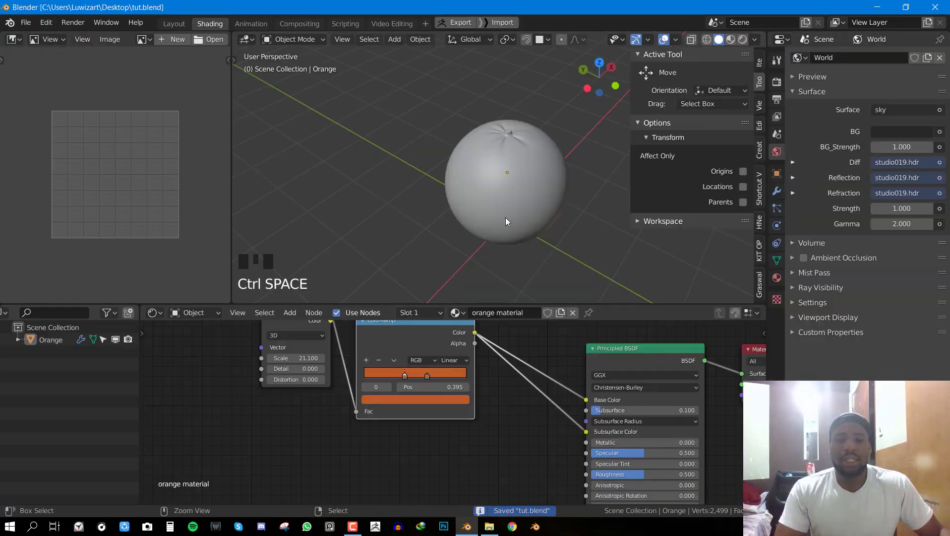
# - Maximize the node editor and add an Attribute node named Col above the orange ColorRamp
pyautogui.hotkey('ctrl', 'space')
pyautogui.moveTo(230, 135); pyautogui.dragTo(80, 213)
pyautogui.moveTo(386, 163); pyautogui.dragTo(250, 252)
pyautogui.moveTo(300, 53); pyautogui.dragTo(347, 138, button='middle')
pyautogui.hotkey('shift', 'a')
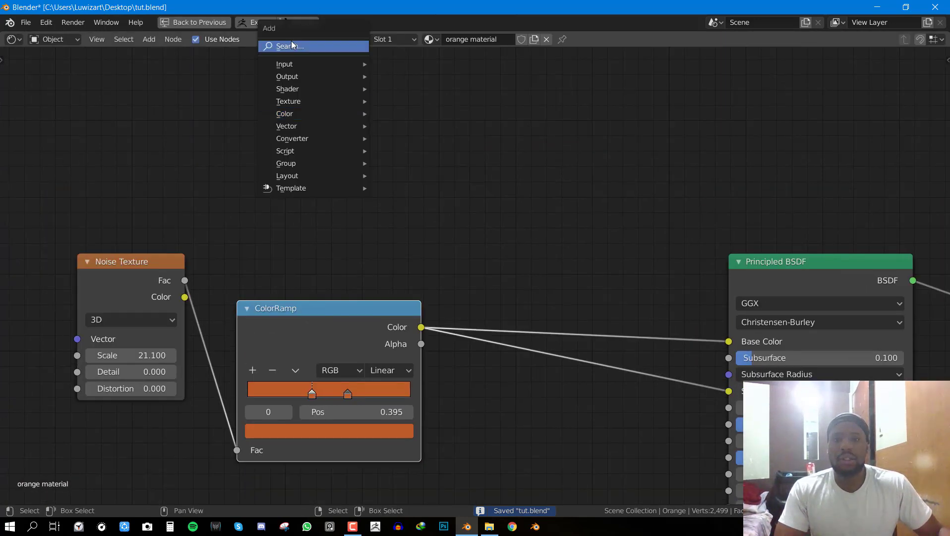
pyautogui.click(511, 64)
pyautogui.click(354, 117)
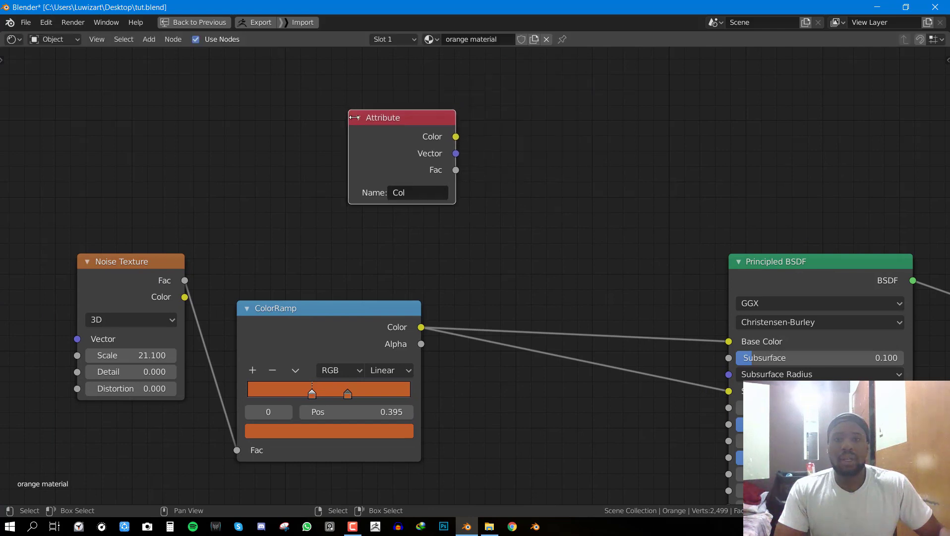
pyautogui.moveTo(395, 202); pyautogui.dragTo(354, 189)
pyautogui.hotkey('shift', 'a')
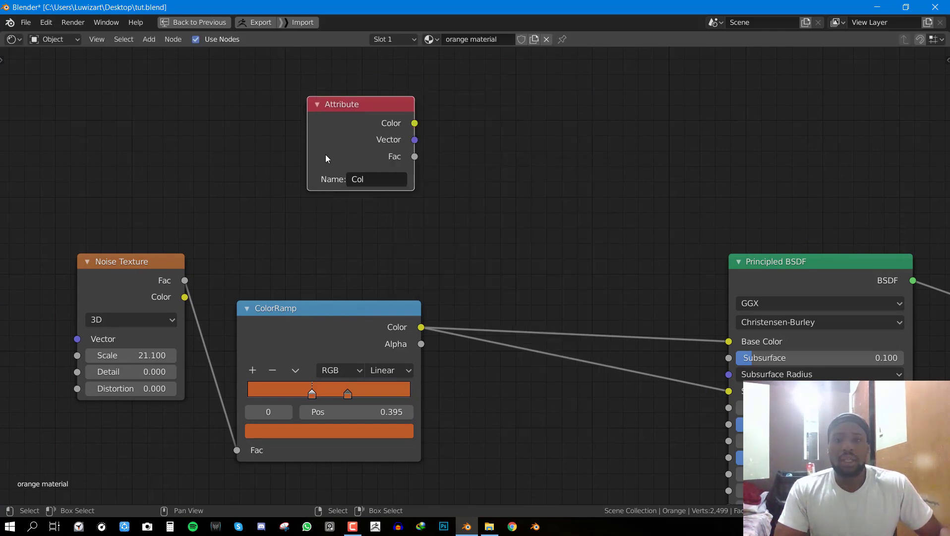
pyautogui.press('g')
pyautogui.click(442, 107)
# - Insert a MixRGB node between the ColorRamp and the Principled BSDF's Base Color and Subsurface Color, with the Attribute's Fac driving its Fac
pyautogui.hotkey('shift', 'a')
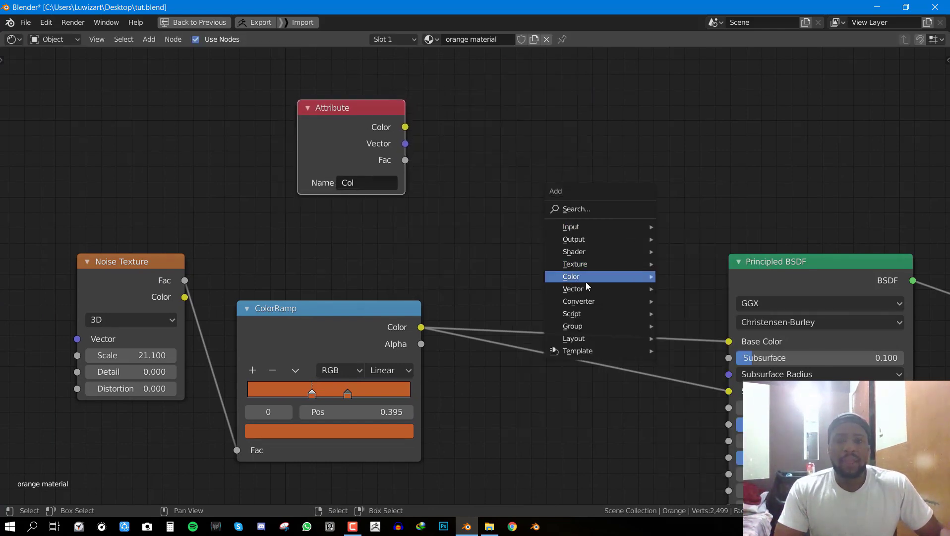
pyautogui.moveTo(587, 282)
pyautogui.click(687, 346)
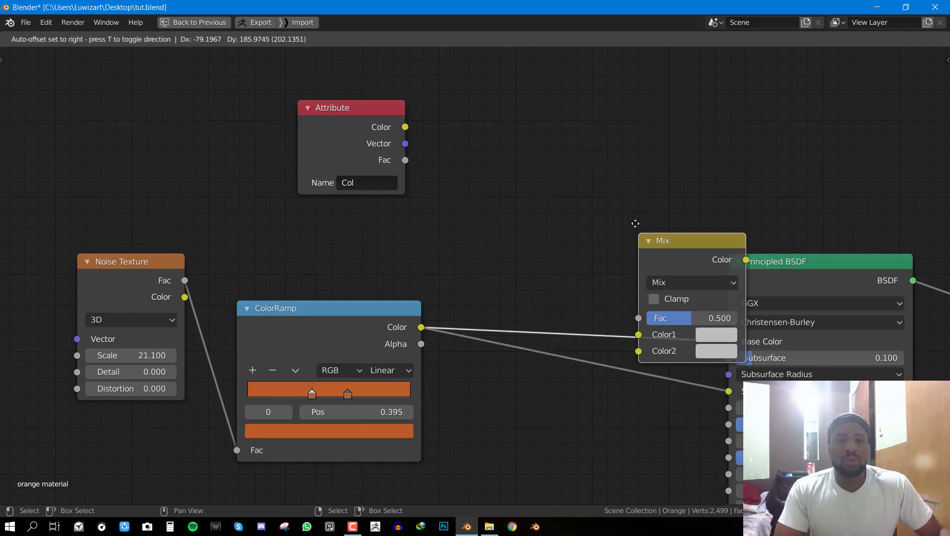
pyautogui.click(622, 207)
pyautogui.moveTo(647, 219); pyautogui.dragTo(729, 391)
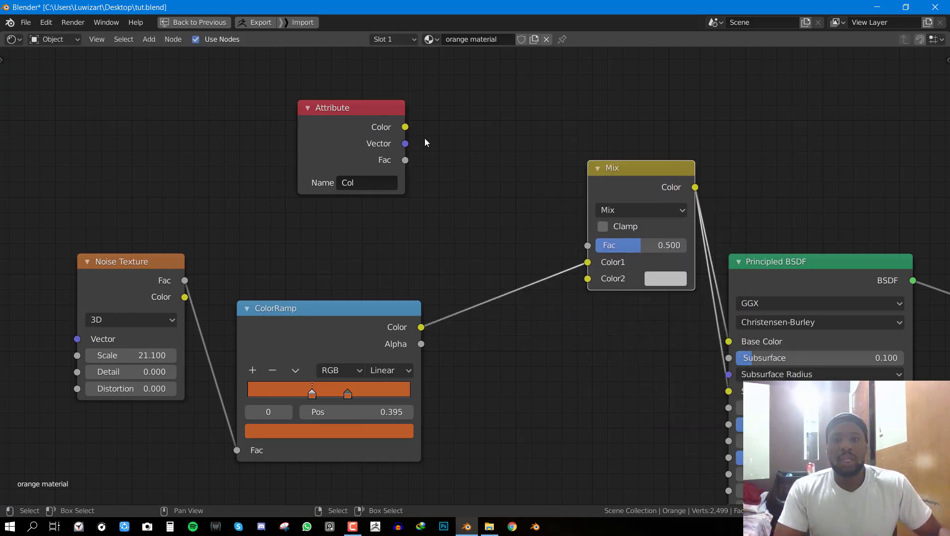
pyautogui.moveTo(405, 127); pyautogui.dragTo(549, 232)
pyautogui.moveTo(395, 160)
pyautogui.mouseDown()
pyautogui.moveTo(661, 281)
pyautogui.moveTo(600, 250)
pyautogui.mouseUp()
# - Restore the full workspace layout and view the orange's stem in Material Preview shading with the sidebar hidden
pyautogui.hotkey('ctrl', 'space')
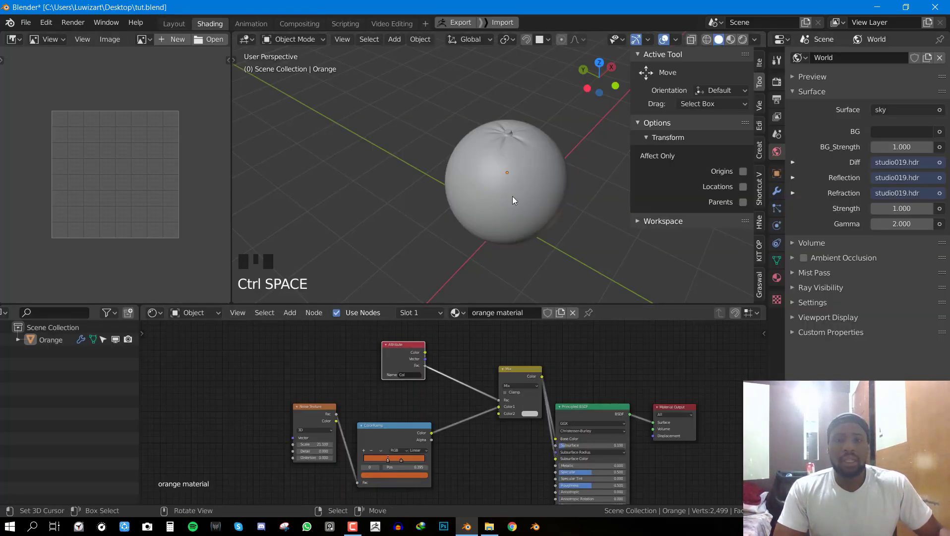
pyautogui.press('z')
pyautogui.click(523, 272)
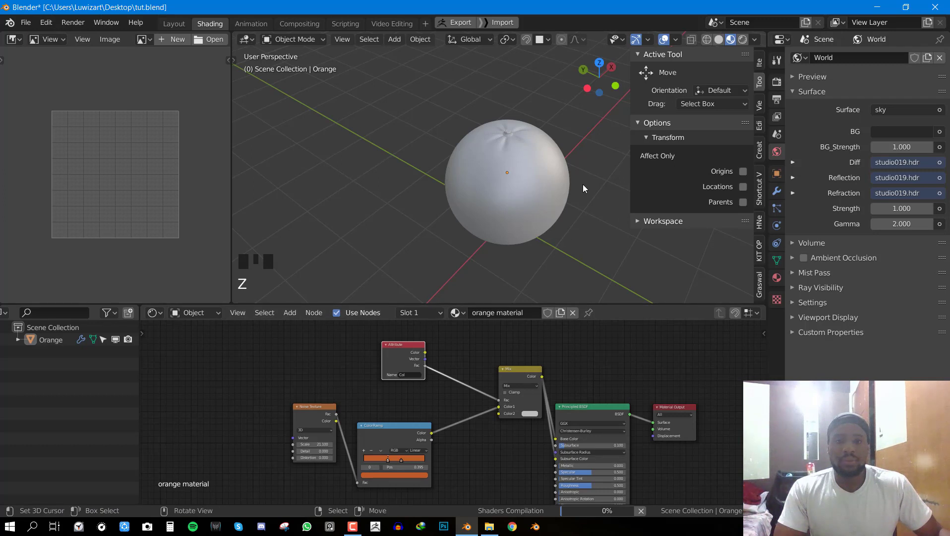
pyautogui.press('n')
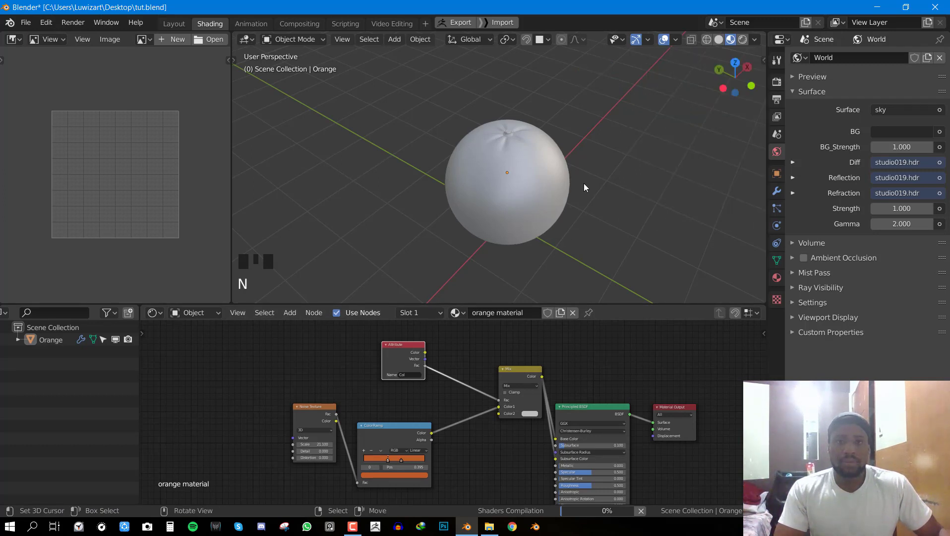
pyautogui.scroll(6, 584, 184)
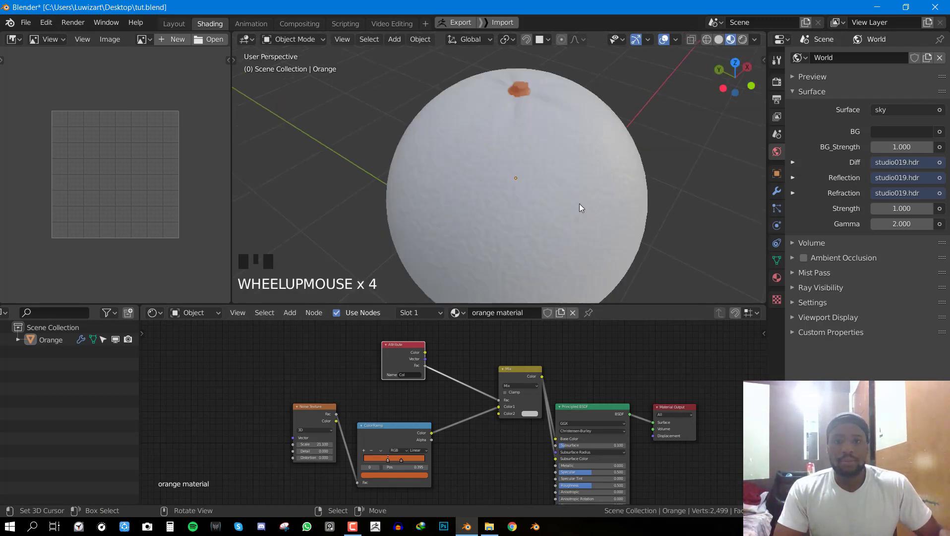
pyautogui.moveTo(581, 204)
pyautogui.mouseDown(button='middle')
pyautogui.moveTo(583, 188)
pyautogui.moveTo(578, 199)
pyautogui.mouseUp(button='middle')
pyautogui.scroll(1, 507, 413)
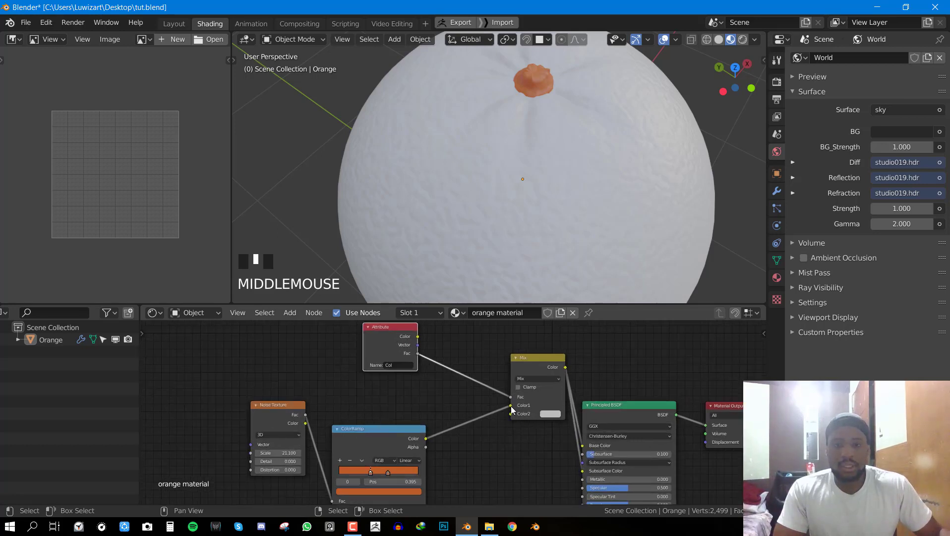
# - Move the ColorRamp link to the Mix node's Color2 input and set Color1 to dark green (RGB 0.035, 0.151, 0.015)
pyautogui.moveTo(511, 405); pyautogui.dragTo(510, 413)
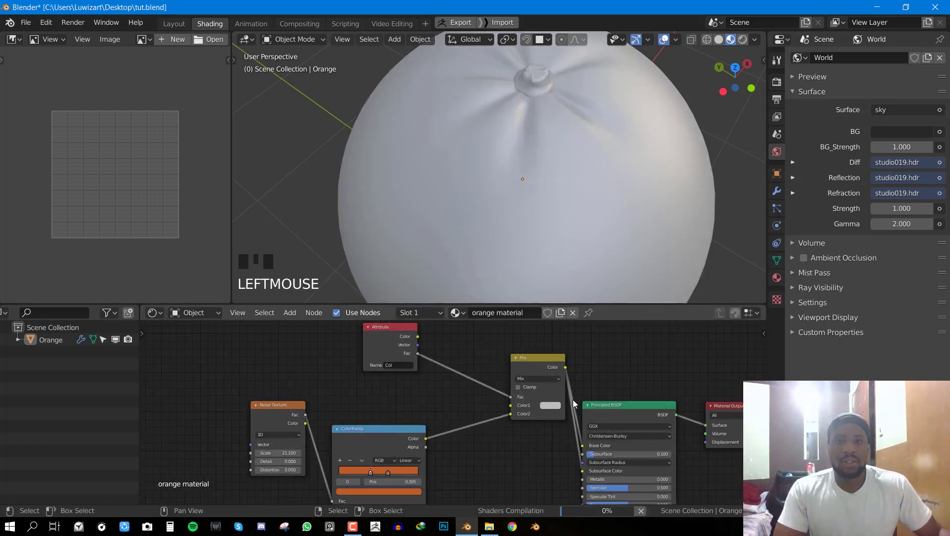
pyautogui.moveTo(374, 447); pyautogui.dragTo(379, 414, button='right')
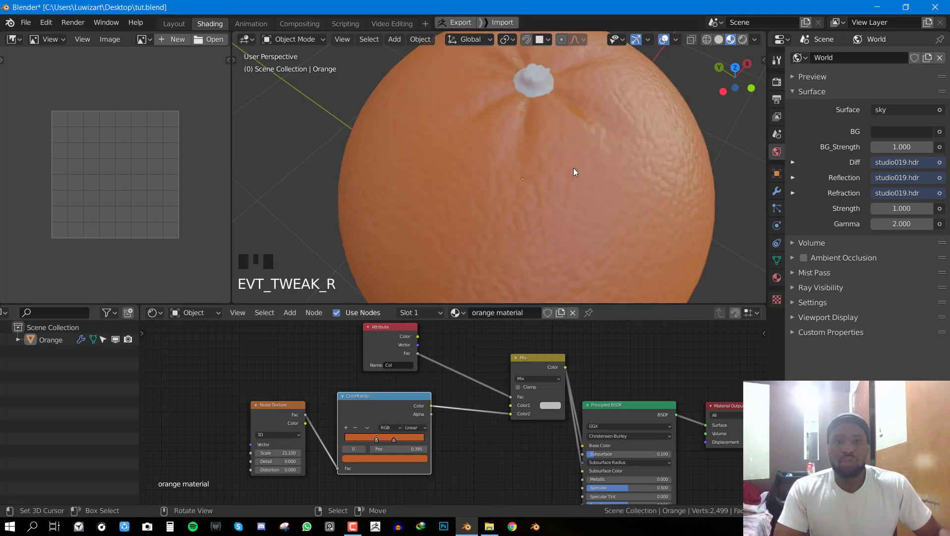
pyautogui.click(557, 407)
pyautogui.click(552, 308)
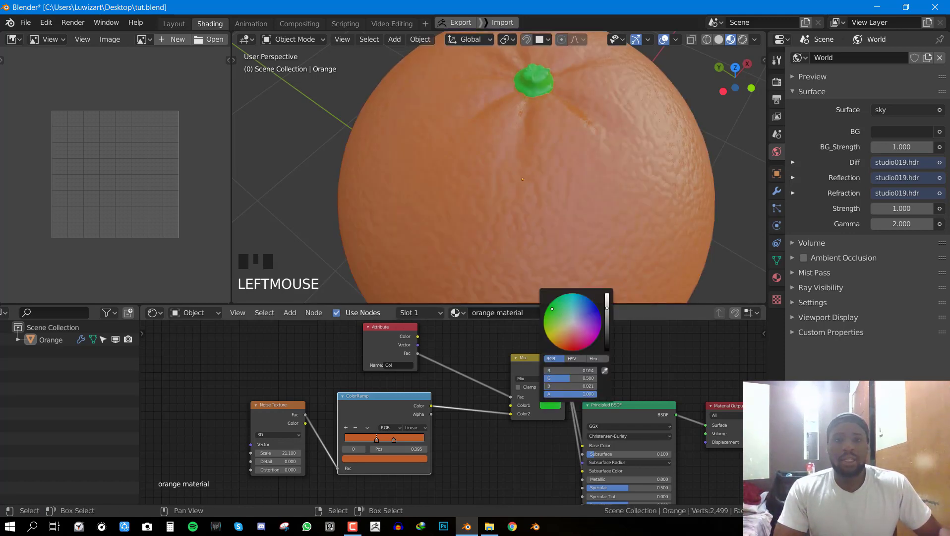
pyautogui.moveTo(605, 331); pyautogui.dragTo(606, 326)
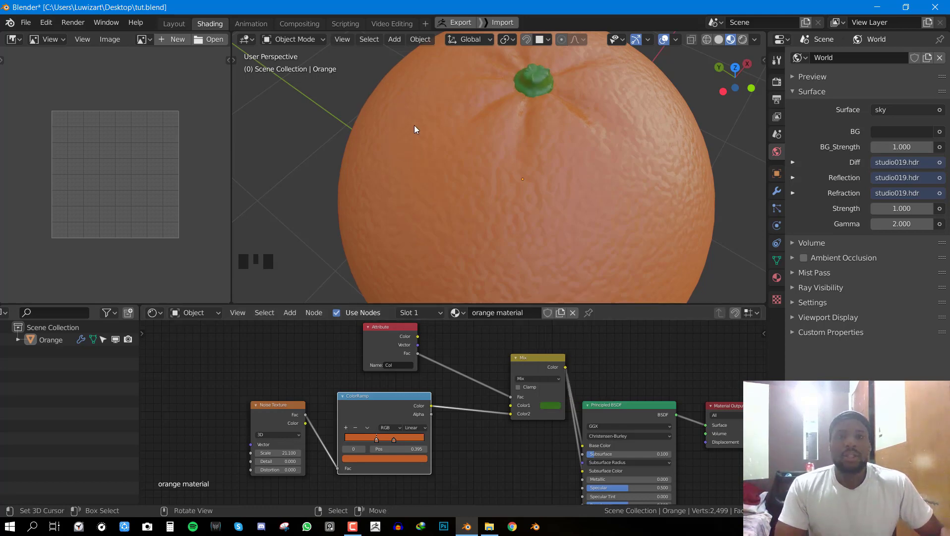
# - Save the file and view the whole orange from several sides
pyautogui.scroll(-5, 412, 149)
pyautogui.scroll(2, 573, 161)
pyautogui.moveTo(409, 166); pyautogui.dragTo(582, 161, button='middle')
pyautogui.hotkey('alt', 'a')
pyautogui.scroll(-4, 590, 158)
pyautogui.hotkey('ctrl', 's')
pyautogui.scroll(4, 499, 140)
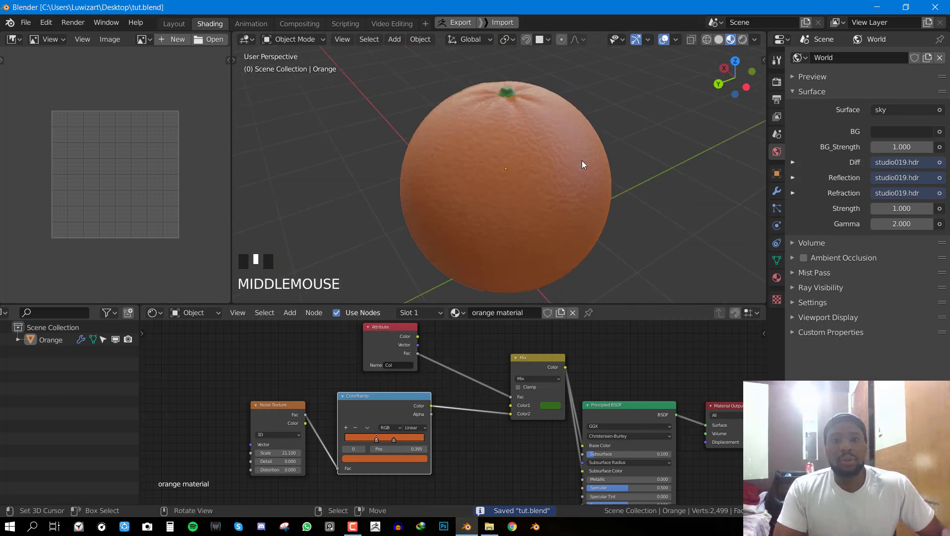
pyautogui.scroll(2, 583, 161)
pyautogui.scroll(-5, 578, 230)
pyautogui.moveTo(578, 230); pyautogui.dragTo(496, 243, button='middle')
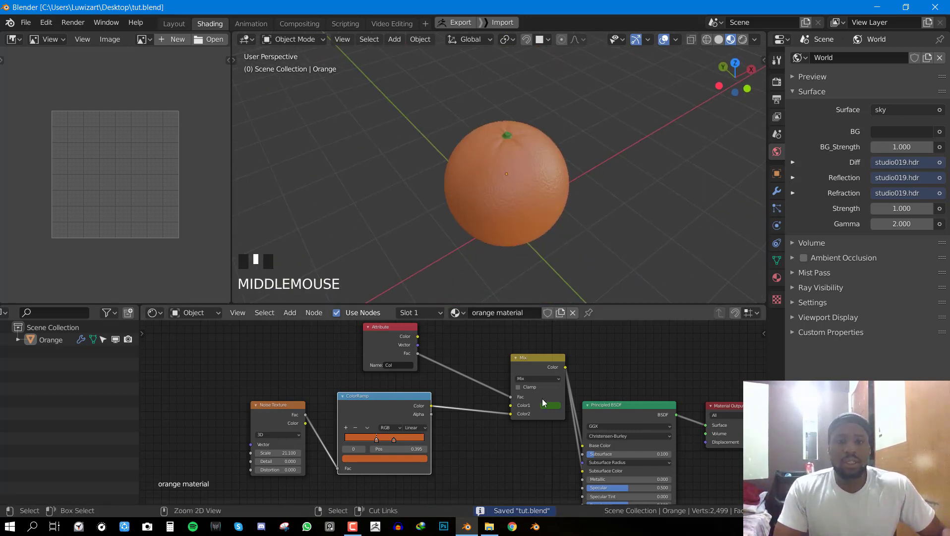
# - Change the Mix node's Color1 to an olive green for the stem and save the file
pyautogui.scroll(-2, 595, 226)
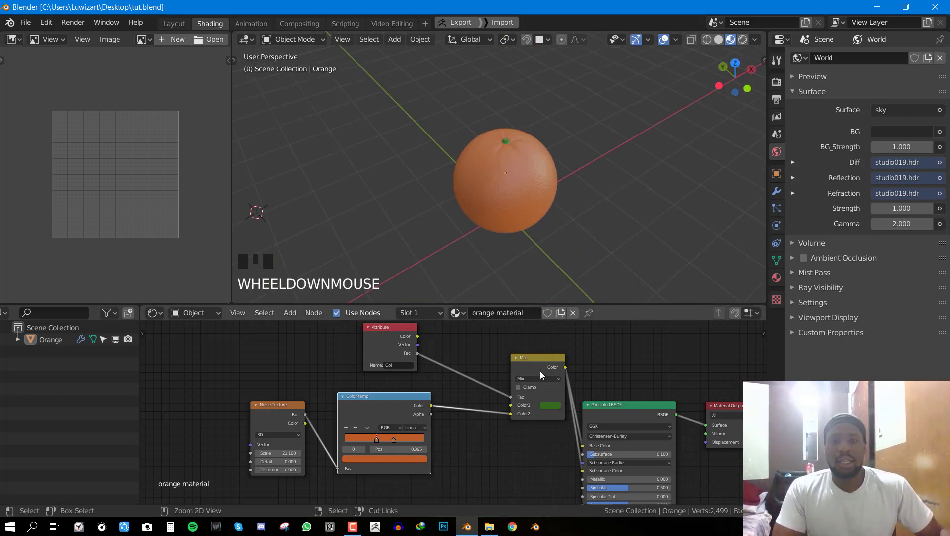
pyautogui.scroll(1, 569, 403)
pyautogui.click(578, 403)
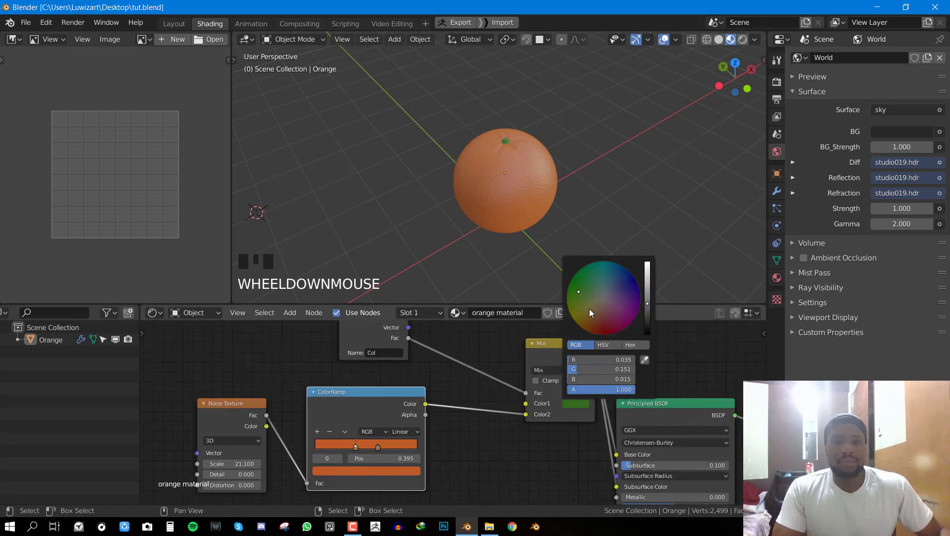
pyautogui.click(580, 300)
pyautogui.scroll(4, 557, 129)
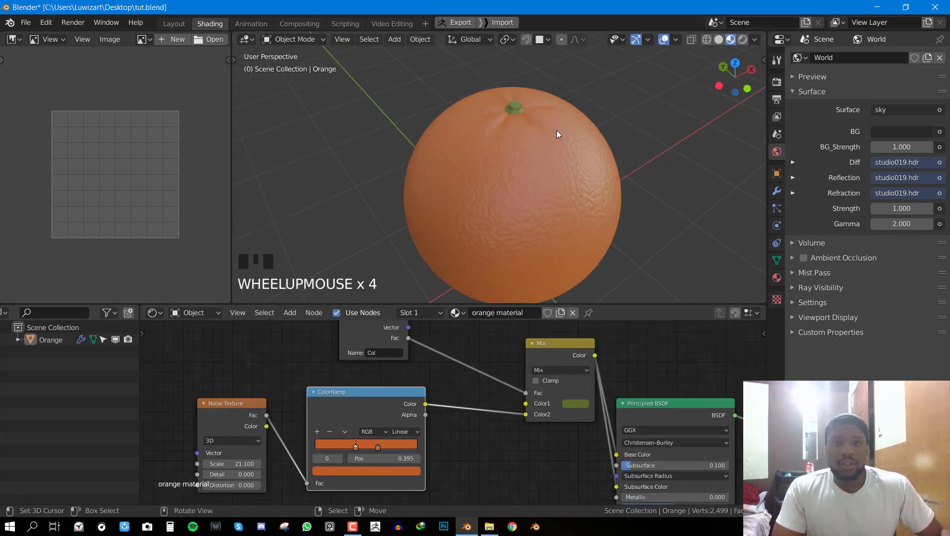
pyautogui.scroll(2, 596, 175)
pyautogui.hotkey('ctrl', 's')
pyautogui.scroll(-5, 553, 207)
pyautogui.moveTo(553, 207); pyautogui.dragTo(645, 208, button='middle')
# - Maximize the node editor, move the Material Output farther from the Principled BSDF, and combine all the other nodes into one node group
pyautogui.hotkey('ctrl', 'space')
pyautogui.scroll(-4, 524, 391)
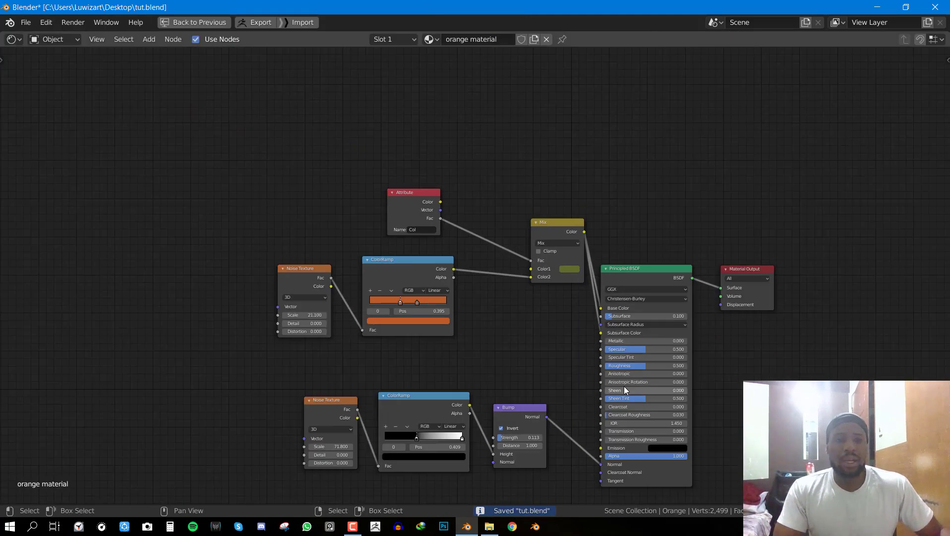
pyautogui.moveTo(762, 305); pyautogui.dragTo(843, 290)
pyautogui.scroll(-1, 796, 284)
pyautogui.press('b')
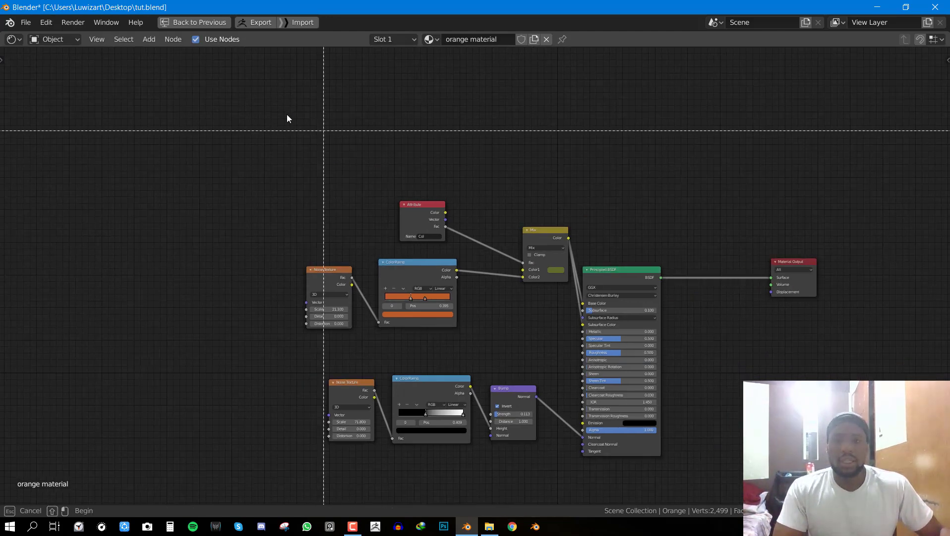
pyautogui.moveTo(193, 96); pyautogui.dragTo(719, 490)
pyautogui.moveTo(618, 344); pyautogui.dragTo(588, 306, button='middle')
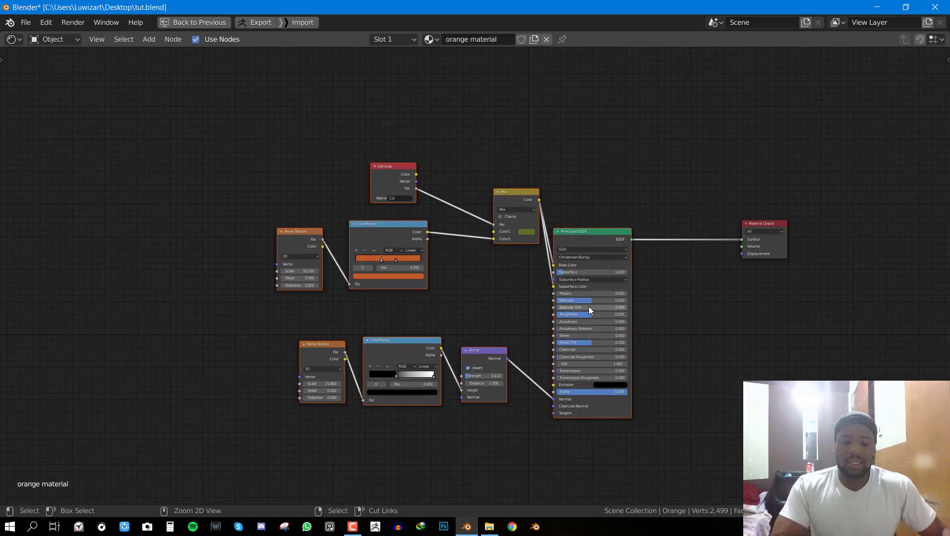
pyautogui.hotkey('ctrl', 'g')
pyautogui.press('Tab')
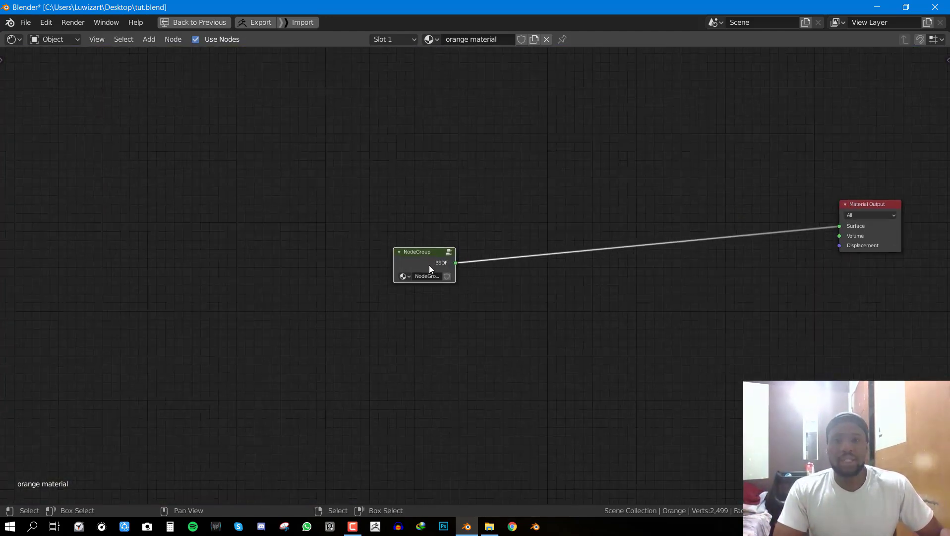
# - Move the node group closer to the Material Output and rename it as healthy orange
pyautogui.moveTo(429, 265); pyautogui.dragTo(606, 183)
pyautogui.scroll(3, 615, 200)
pyautogui.moveTo(581, 185); pyautogui.dragTo(436, 235, button='middle')
pyautogui.scroll(3, 496, 213)
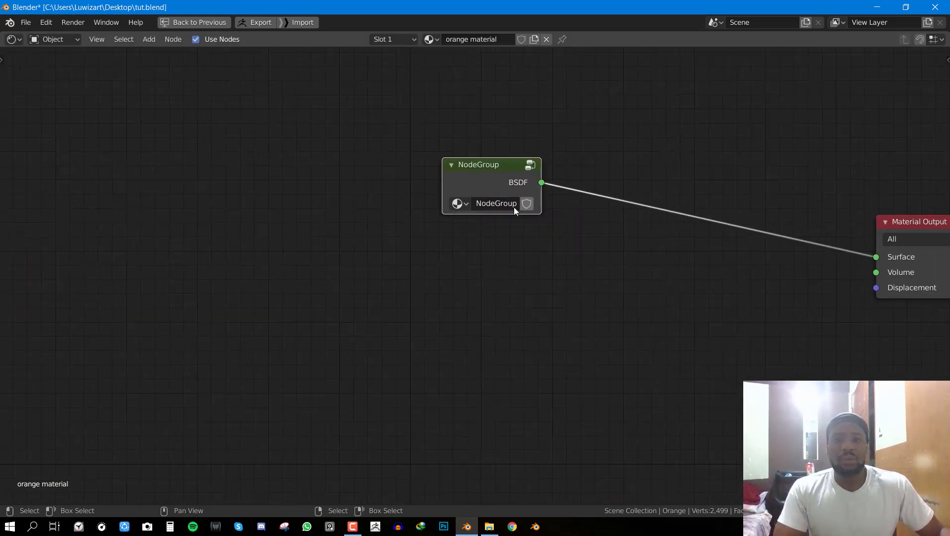
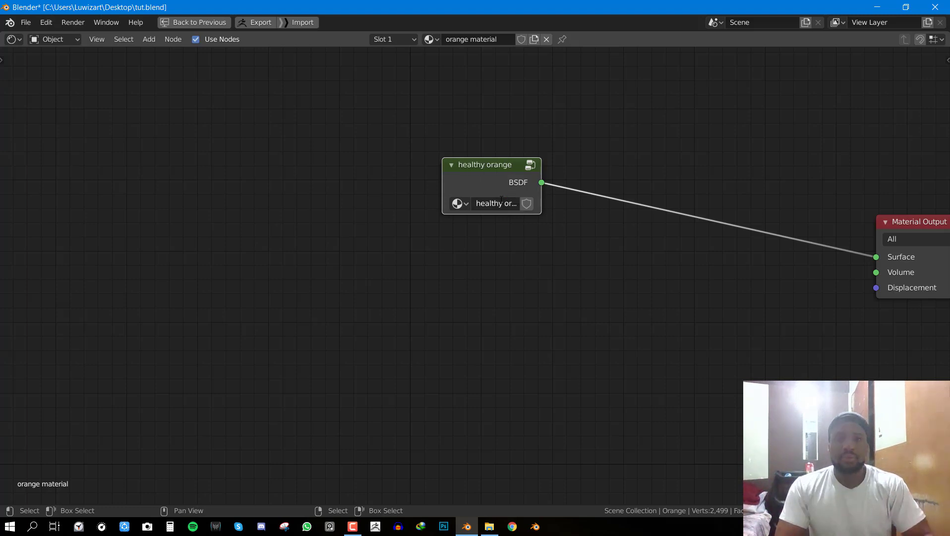
pyautogui.moveTo(501, 191); pyautogui.dragTo(450, 139, button='middle')
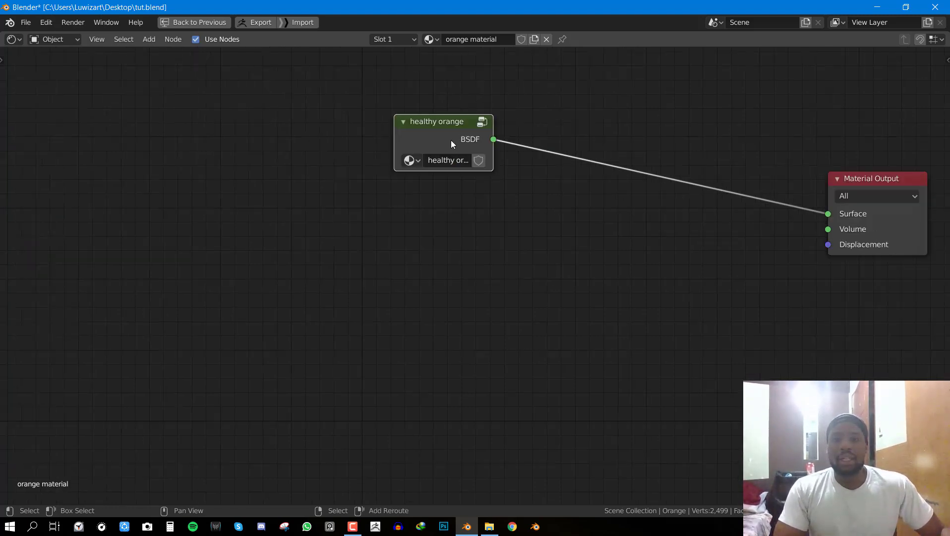
# - Duplicate the healthy orange node group beside the original and ungroup the copy into its separate nodes
pyautogui.hotkey('shift', 'd')
pyautogui.click(545, 290)
pyautogui.moveTo(439, 343); pyautogui.dragTo(433, 277, button='middle')
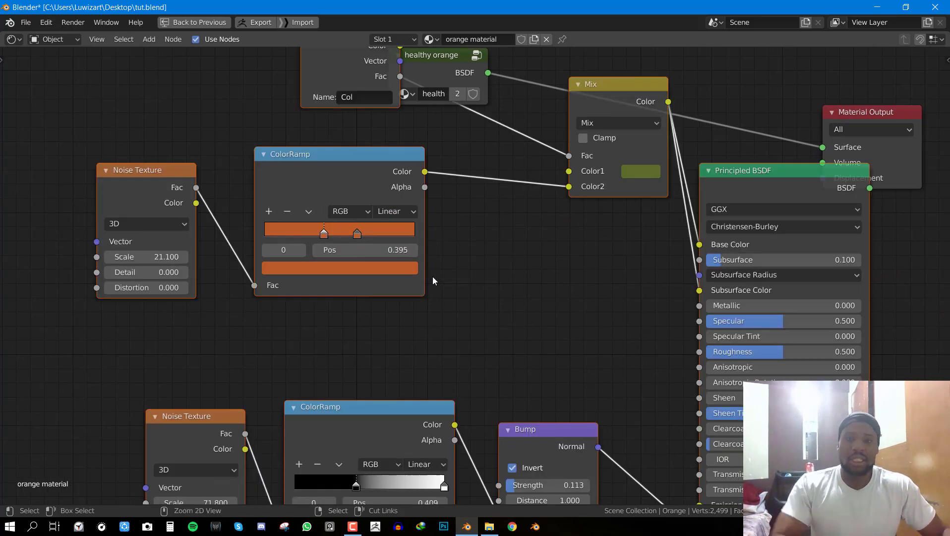
pyautogui.scroll(-2, 520, 314)
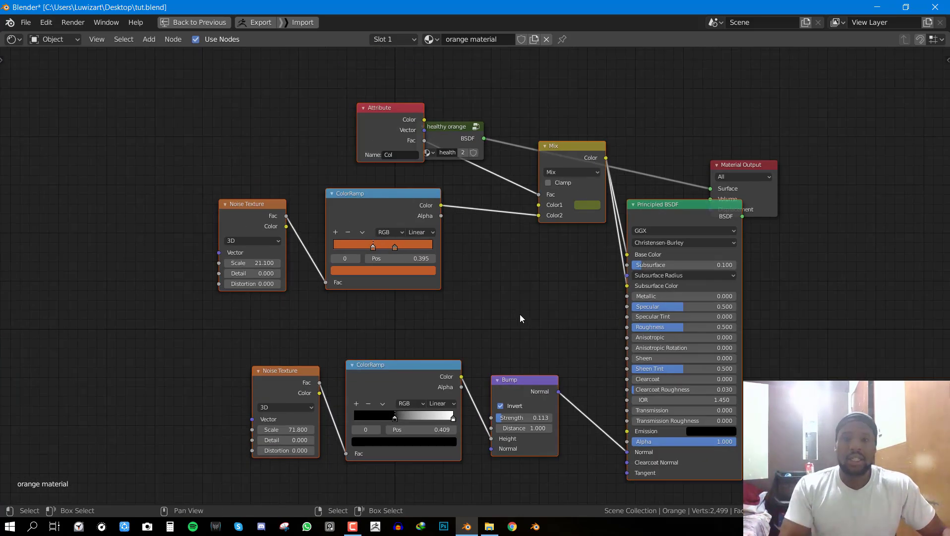
# - Move the ungrouped nodes clear of the node group, connect their Principled BSDF to the Material Output, and save the file
pyautogui.keyDown('shift'); pyautogui.scroll(-3, 559, 208); pyautogui.keyUp('shift')
pyautogui.press('g')
pyautogui.click(417, 354)
pyautogui.keyDown('ctrl'); pyautogui.keyDown('shift'); pyautogui.click(576, 286); pyautogui.keyUp('shift'); pyautogui.keyUp('ctrl')
pyautogui.hotkey('ctrl', 's')
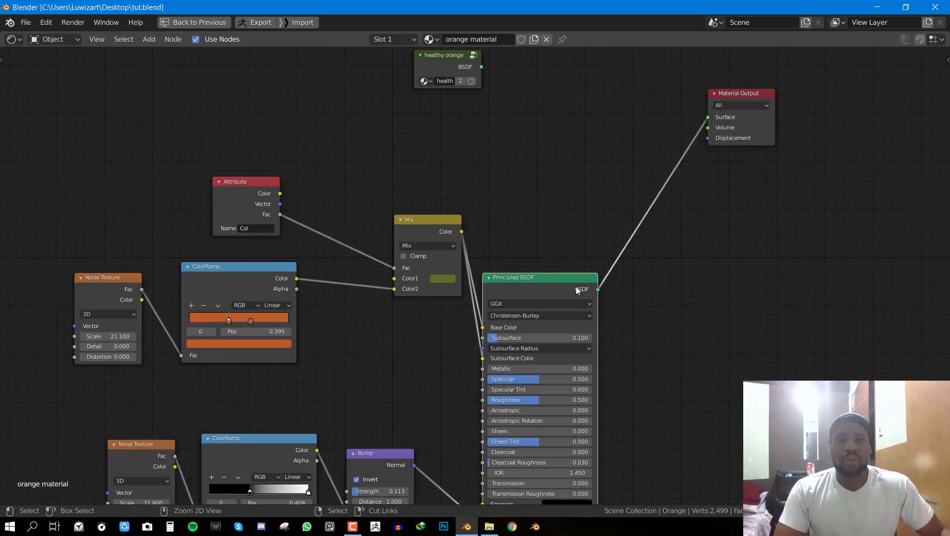
# - Examine the orange's bumpy surface from several angles and distances in the 3D viewport
pyautogui.hotkey('ctrl', 'space')
pyautogui.moveTo(499, 207); pyautogui.dragTo(474, 192, button='middle')
pyautogui.scroll(3, 572, 182)
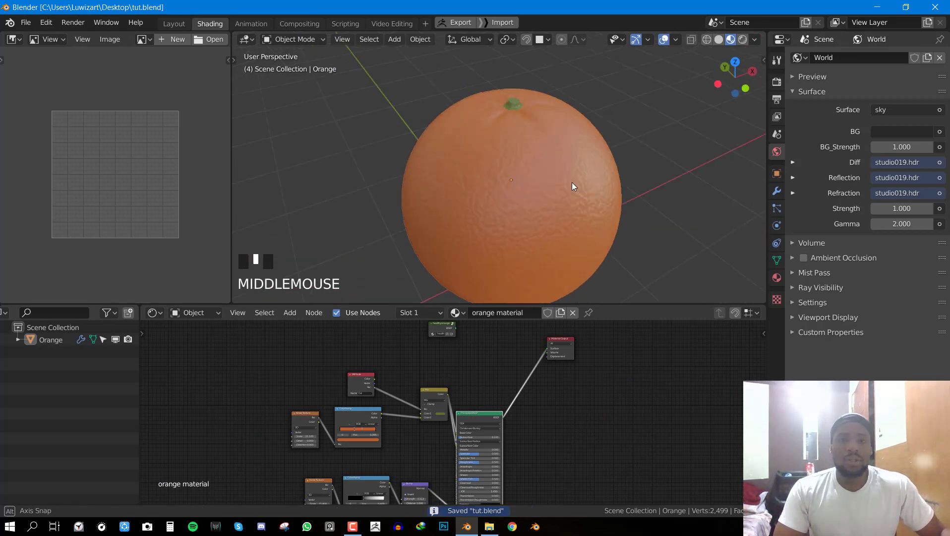
pyautogui.keyDown('shift'); pyautogui.moveTo(572, 182); pyautogui.dragTo(491, 119, button='middle'); pyautogui.keyUp('shift')
pyautogui.scroll(-1, 386, 429)
pyautogui.scroll(-6, 547, 151)
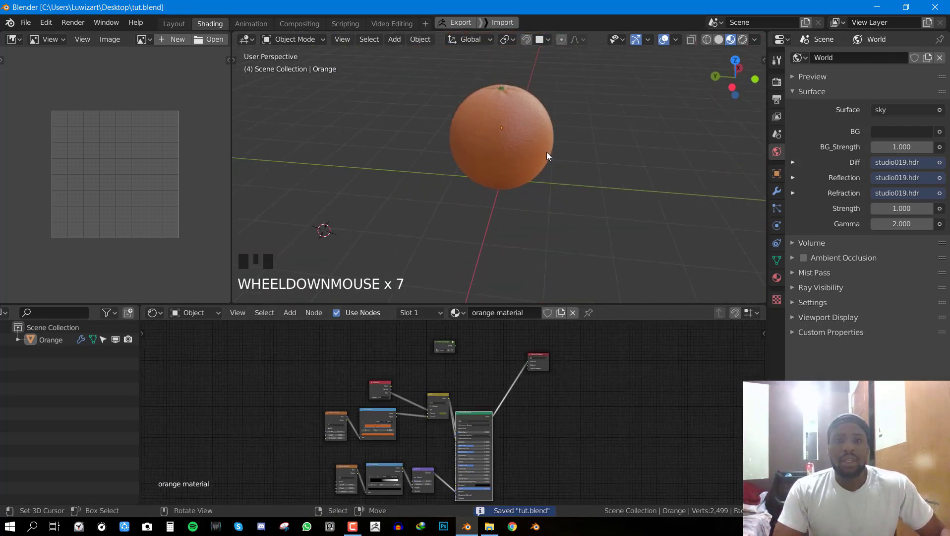
pyautogui.moveTo(546, 151); pyautogui.dragTo(526, 169, button='middle')
pyautogui.scroll(3, 434, 444)
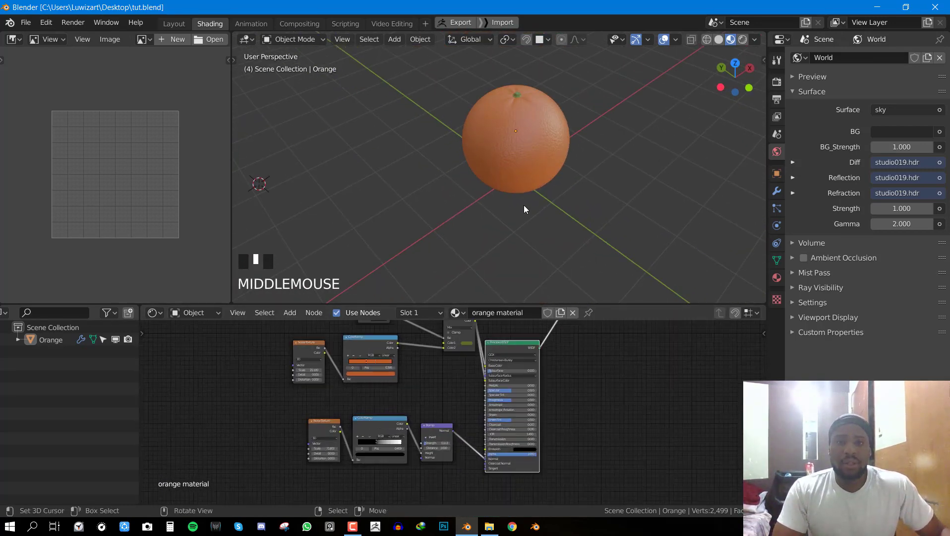
pyautogui.scroll(5, 542, 146)
pyautogui.keyDown('shift'); pyautogui.moveTo(509, 173); pyautogui.dragTo(519, 142, button='middle'); pyautogui.keyUp('shift')
pyautogui.scroll(2, 508, 203)
pyautogui.scroll(-3, 548, 142)
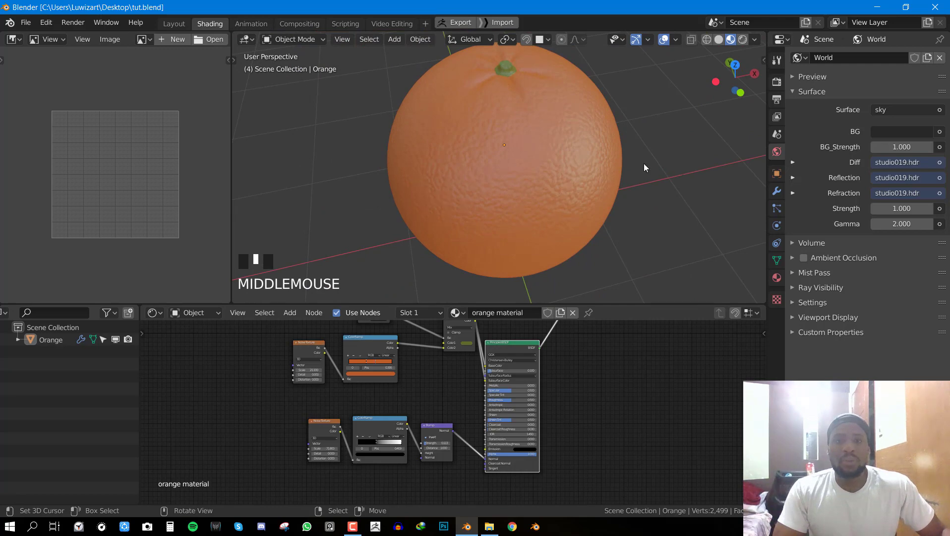
pyautogui.scroll(2, 585, 148)
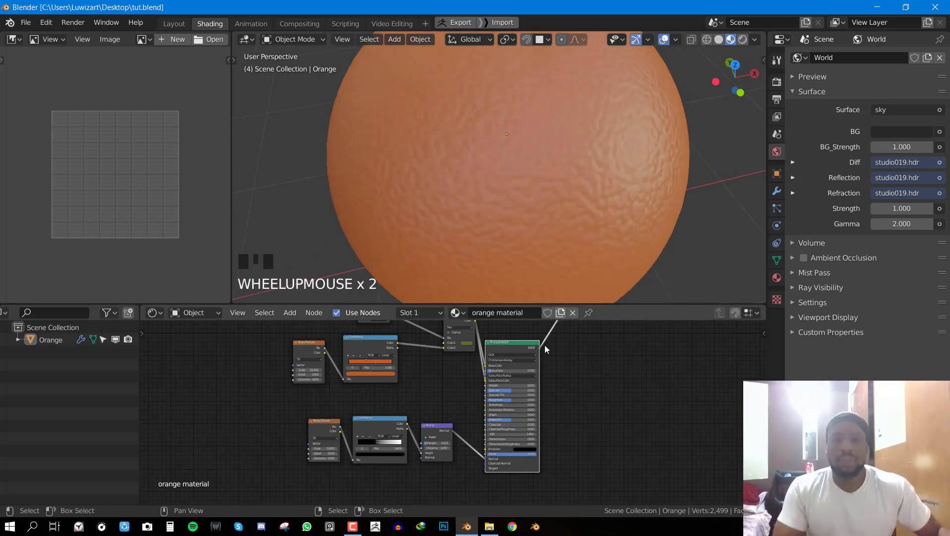
# - Lower the Bump node's Strength to 0.025 and save the file
pyautogui.scroll(1, 493, 479)
pyautogui.scroll(1, 532, 431)
pyautogui.moveTo(533, 431); pyautogui.dragTo(620, 389, button='middle')
pyautogui.scroll(3, 600, 397)
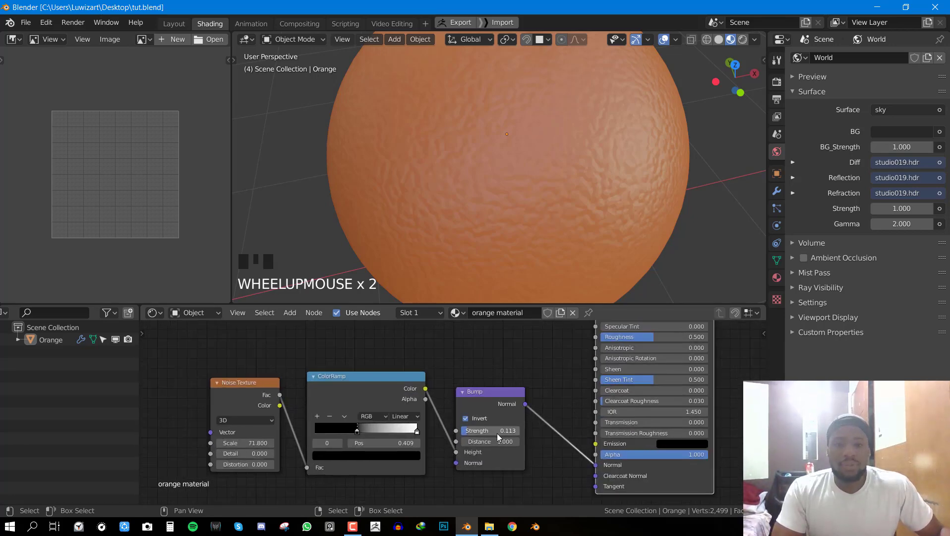
pyautogui.write('.02')
pyautogui.press('Return')
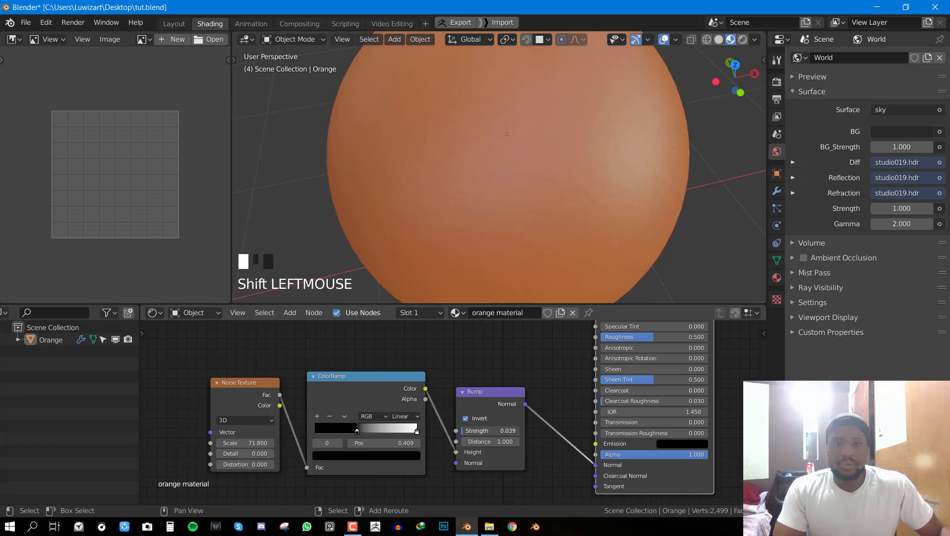
pyautogui.keyDown('shift'); pyautogui.moveTo(491, 431); pyautogui.dragTo(486, 430); pyautogui.keyUp('shift')
pyautogui.scroll(-4, 562, 137)
pyautogui.hotkey('alt', 'a')
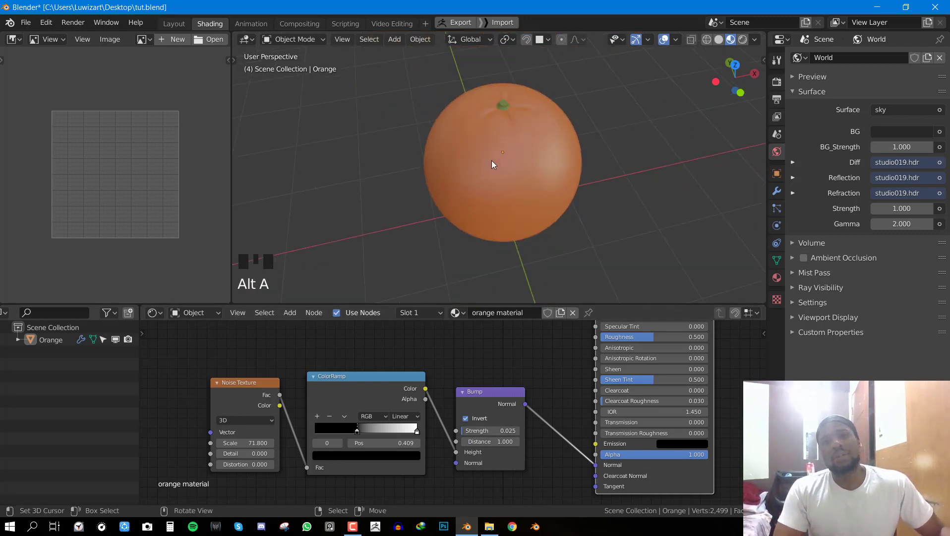
pyautogui.moveTo(491, 160); pyautogui.dragTo(576, 166, button='middle')
pyautogui.scroll(2, 576, 167)
pyautogui.hotkey('ctrl', 's')
# - Set the color-driving ColorRamp's first stop to a pale peach (R 0.500, G 0.214, B 0.113) and its second stop to a dark brown
pyautogui.moveTo(483, 323); pyautogui.dragTo(490, 488, button='middle')
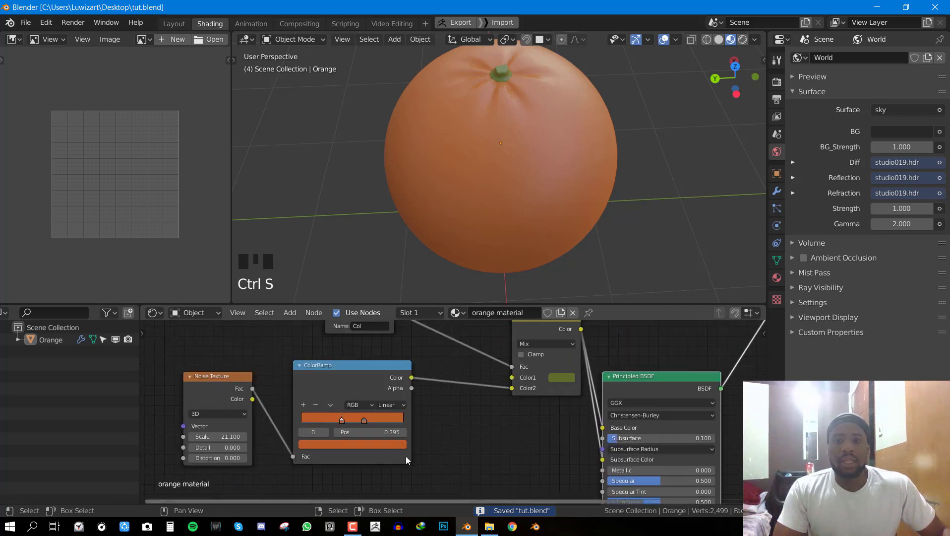
pyautogui.click(344, 420)
pyautogui.click(353, 445)
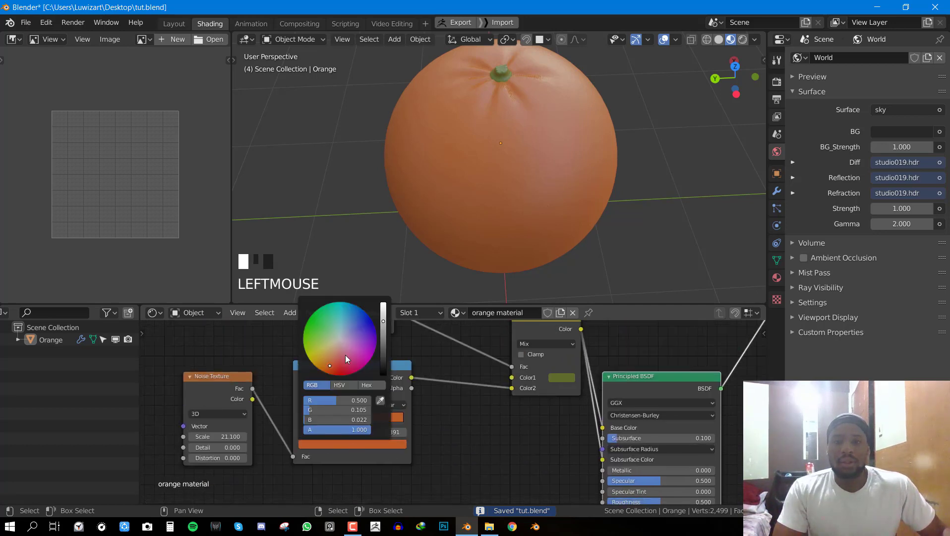
pyautogui.click(336, 356)
pyautogui.moveTo(336, 356); pyautogui.dragTo(333, 355)
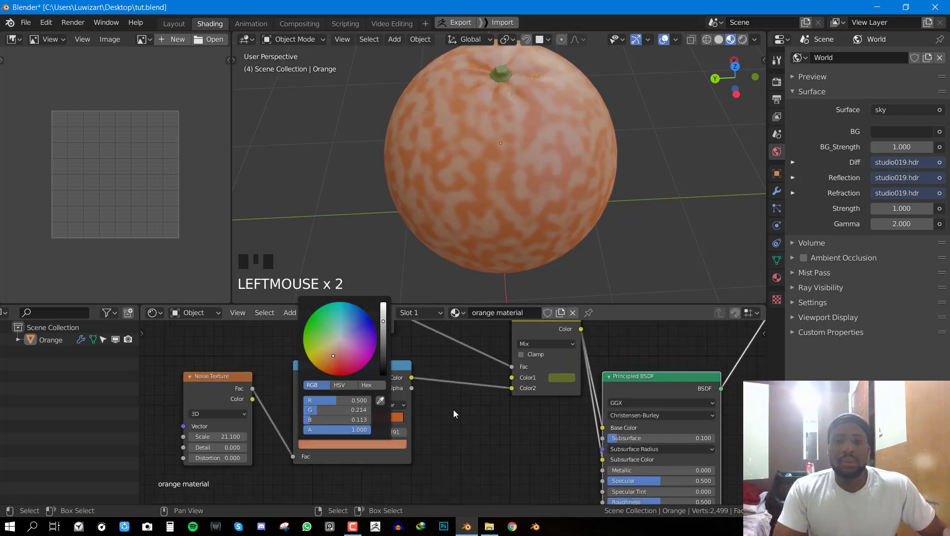
pyautogui.click(379, 443)
pyautogui.click(383, 351)
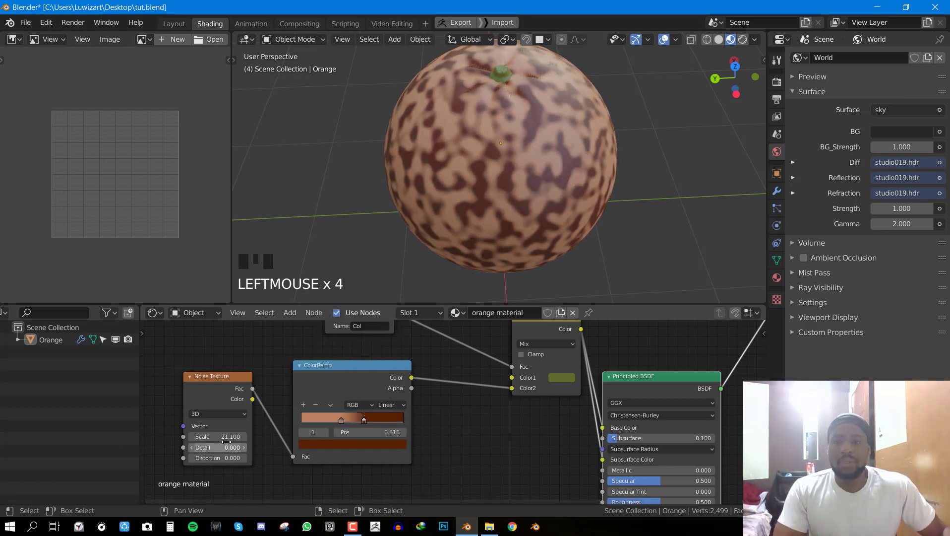
# - Set the color Noise Texture's Scale to 2.900, place the ColorRamp's pale stop at position 0, and save the file
pyautogui.moveTo(218, 436)
pyautogui.mouseDown()
pyautogui.moveTo(203, 437)
pyautogui.moveTo(229, 437)
pyautogui.moveTo(217, 437)
pyautogui.mouseUp()
pyautogui.scroll(-2, 577, 255)
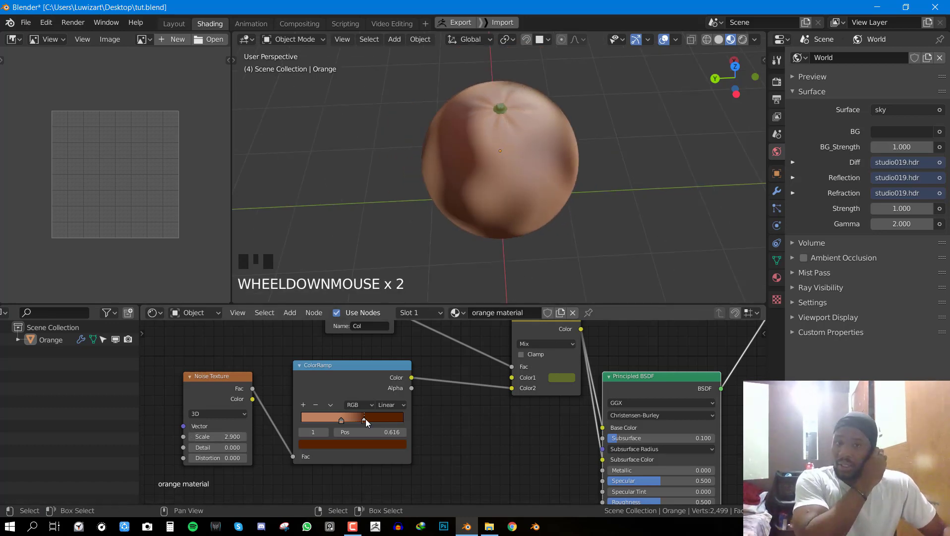
pyautogui.moveTo(332, 417); pyautogui.dragTo(308, 415)
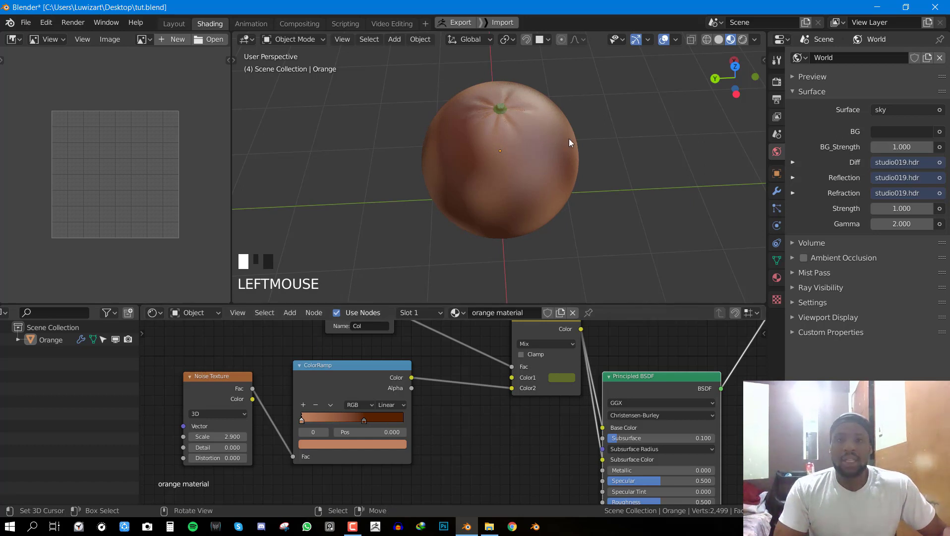
pyautogui.moveTo(568, 142); pyautogui.dragTo(602, 153, button='middle')
pyautogui.hotkey('ctrl', 's')
pyautogui.scroll(2, 562, 198)
pyautogui.moveTo(562, 198); pyautogui.dragTo(466, 212, button='middle')
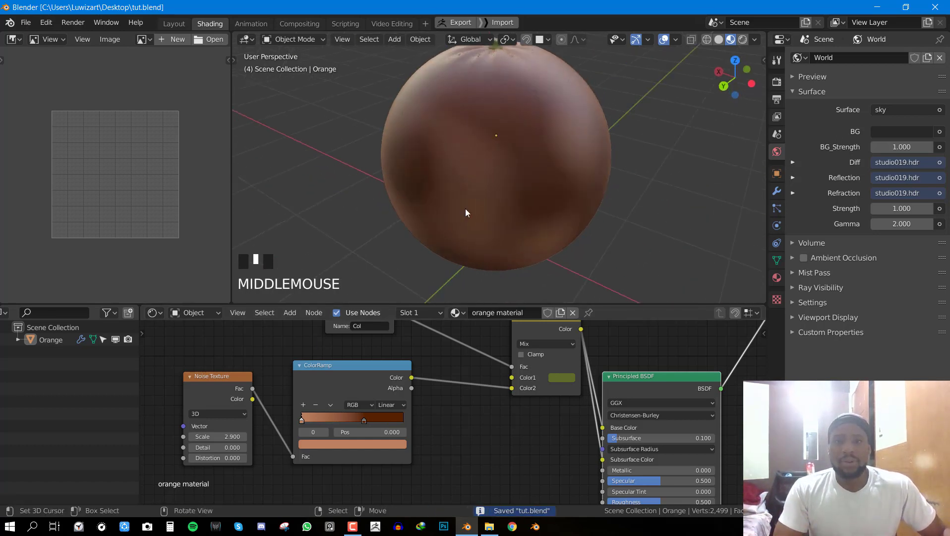
# - Lighten the ColorRamp's dark stop slightly, shift it toward a warmer brown, and save the file
pyautogui.click(367, 444)
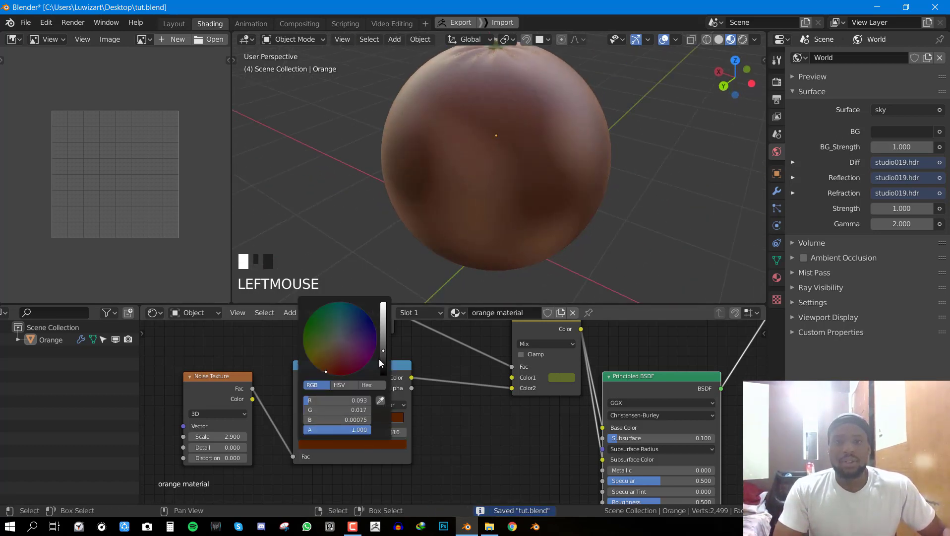
pyautogui.moveTo(381, 363); pyautogui.dragTo(382, 350)
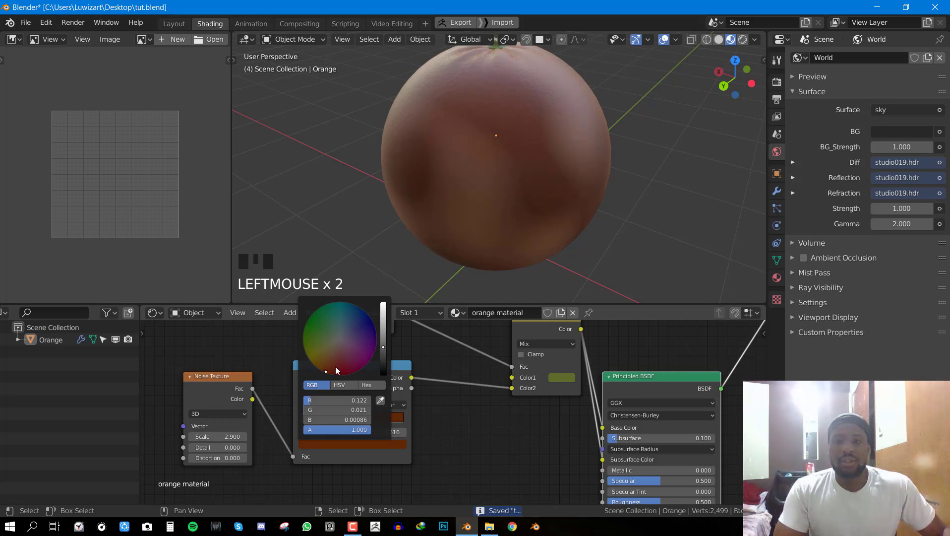
pyautogui.click(322, 368)
pyautogui.moveTo(613, 152); pyautogui.dragTo(621, 210, button='middle')
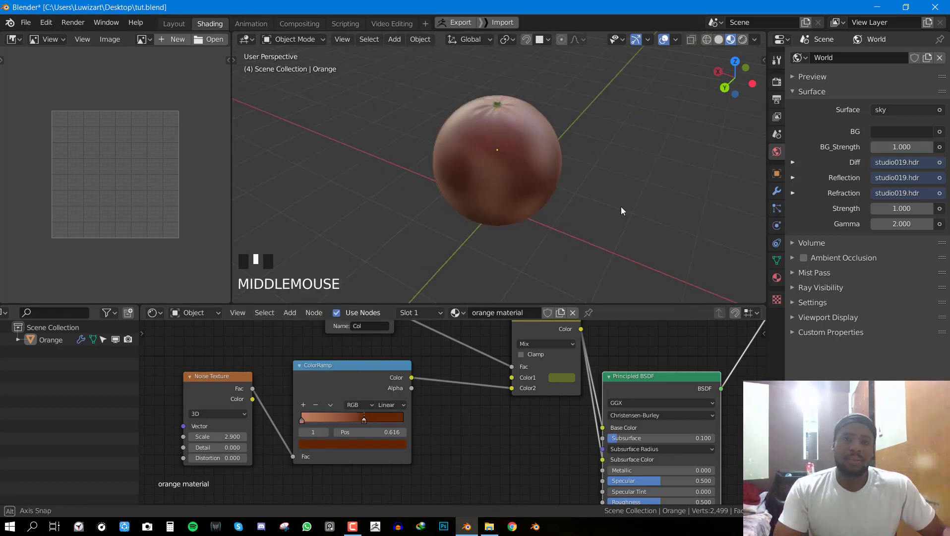
pyautogui.scroll(3, 622, 209)
pyautogui.click(344, 441)
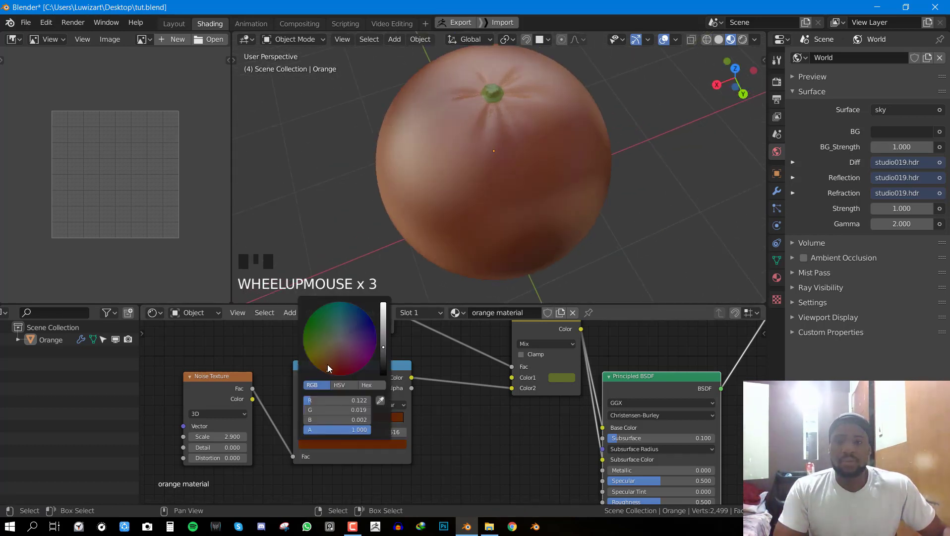
pyautogui.click(324, 365)
pyautogui.scroll(-3, 537, 173)
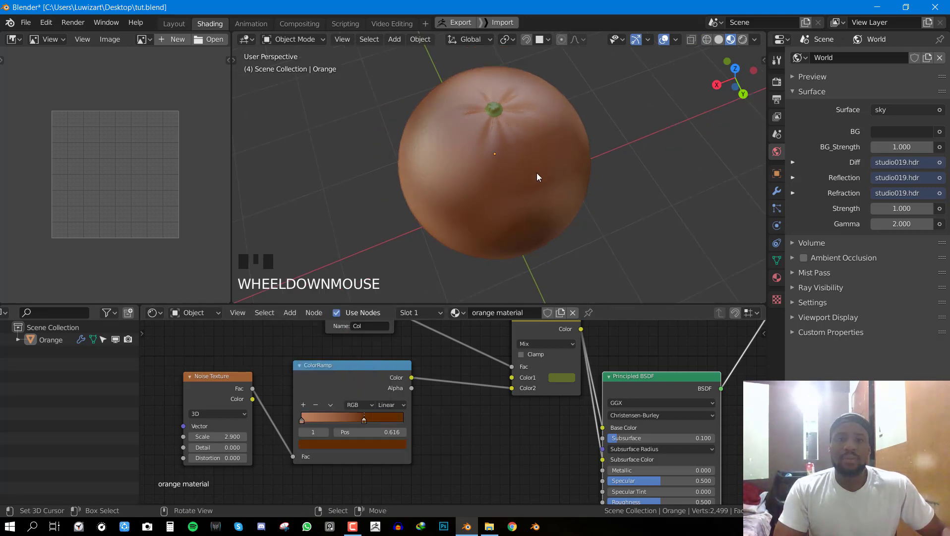
pyautogui.moveTo(537, 172); pyautogui.dragTo(426, 157, button='middle')
pyautogui.scroll(3, 510, 166)
pyautogui.hotkey('ctrl', 's')
pyautogui.scroll(-3, 546, 164)
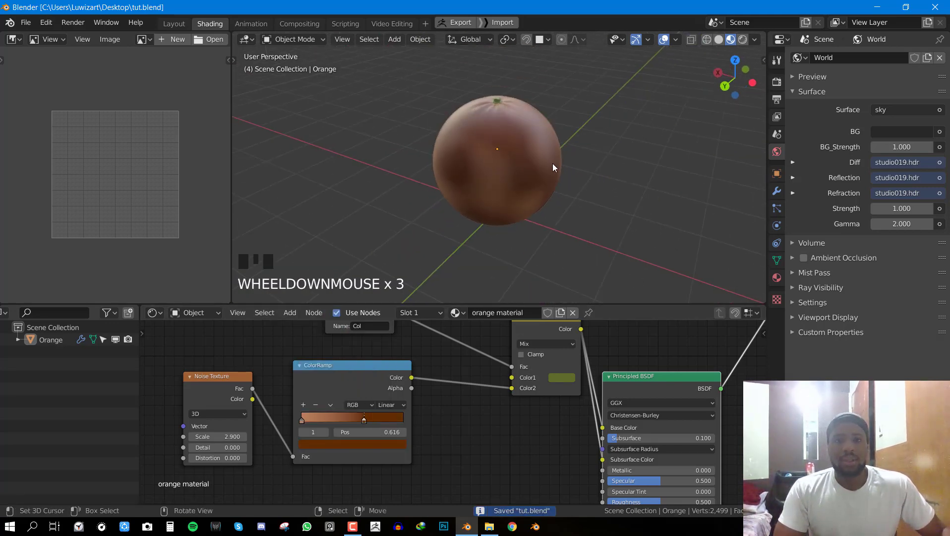
# - Change the Mix node's Color1 from green to a dull grayish brown for the stem and save the file
pyautogui.moveTo(553, 166); pyautogui.dragTo(552, 186, button='middle')
pyautogui.scroll(2, 551, 186)
pyautogui.hotkey('ctrl', 'space')
pyautogui.moveTo(380, 130); pyautogui.dragTo(441, 323, button='middle')
pyautogui.hotkey('ctrl', 'space')
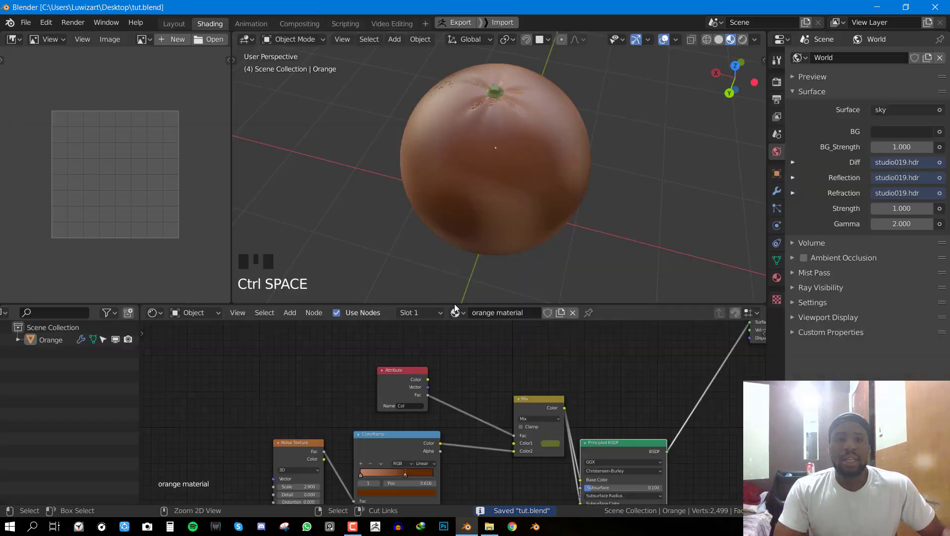
pyautogui.scroll(1, 544, 383)
pyautogui.click(542, 440)
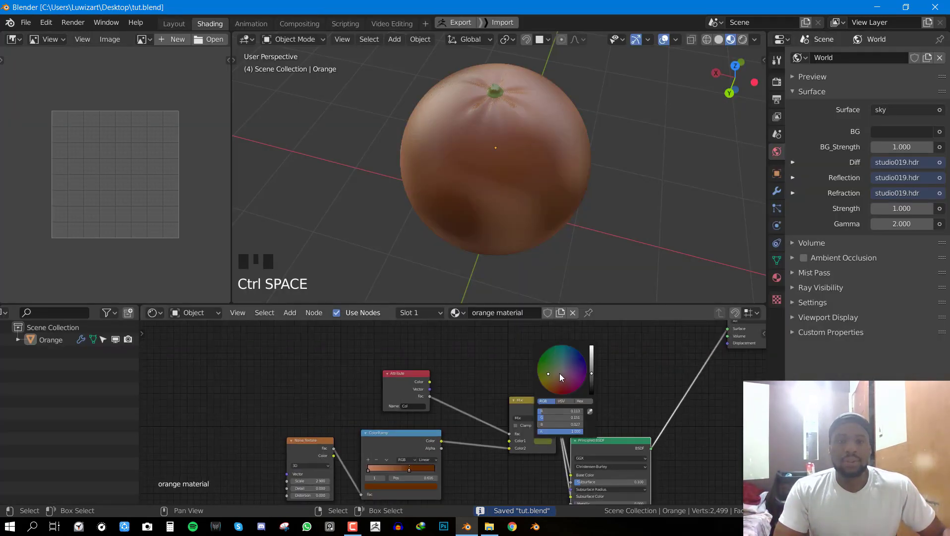
pyautogui.moveTo(560, 374)
pyautogui.mouseDown()
pyautogui.moveTo(557, 384)
pyautogui.moveTo(592, 380)
pyautogui.moveTo(564, 371)
pyautogui.mouseUp()
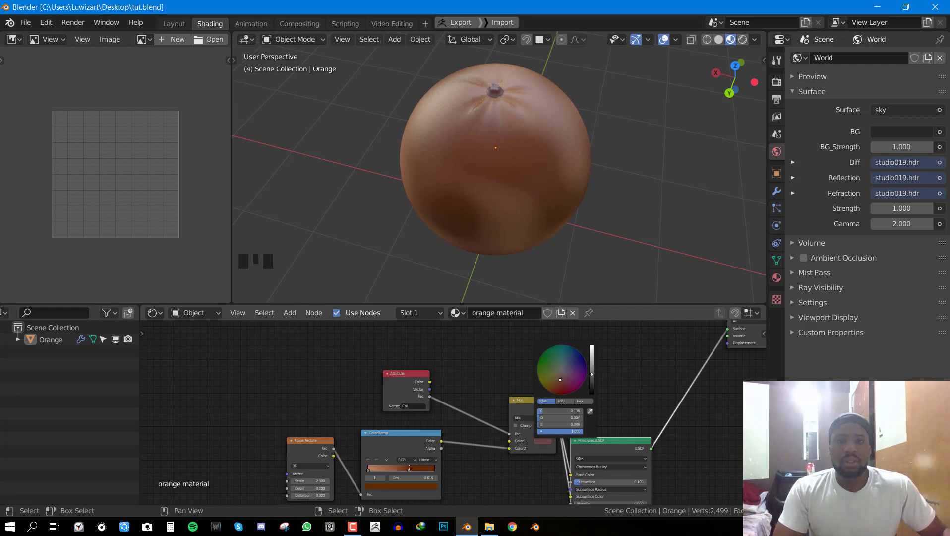
pyautogui.scroll(3, 480, 171)
pyautogui.moveTo(475, 187); pyautogui.dragTo(636, 129, button='middle')
pyautogui.hotkey('ctrl', 's')
pyautogui.scroll(-6, 635, 129)
pyautogui.moveTo(586, 153); pyautogui.dragTo(534, 117, button='middle')
# - Move the Attribute, Noise Texture, ColorRamp and Mix nodes of the color setup farther away from the Principled BSDF
pyautogui.hotkey('ctrl', 'space')
pyautogui.scroll(-5, 547, 366)
pyautogui.moveTo(265, 283); pyautogui.dragTo(342, 250, button='middle')
pyautogui.press('b')
pyautogui.moveTo(92, 183); pyautogui.dragTo(688, 383)
pyautogui.press('g')
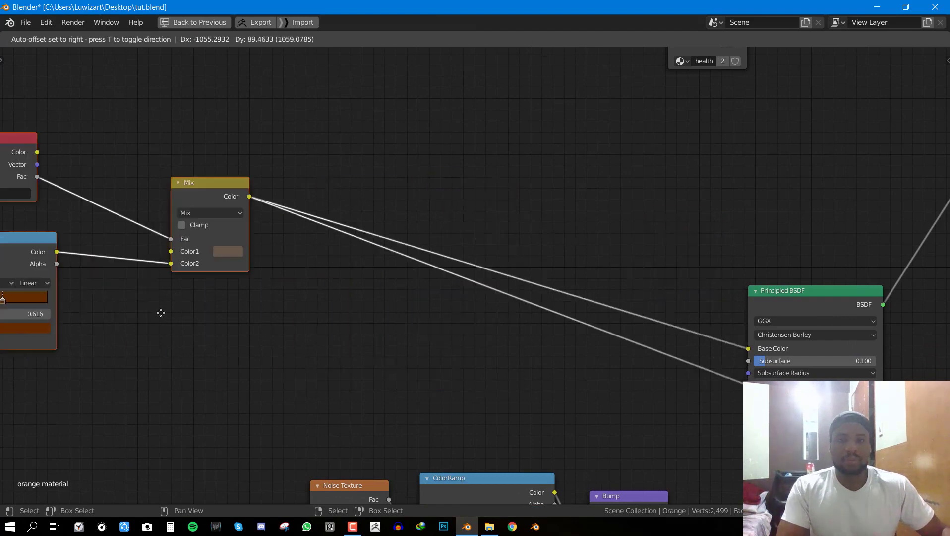
pyautogui.click(496, 268)
pyautogui.moveTo(509, 144); pyautogui.dragTo(459, 130)
pyautogui.hotkey('ctrl', 'space')
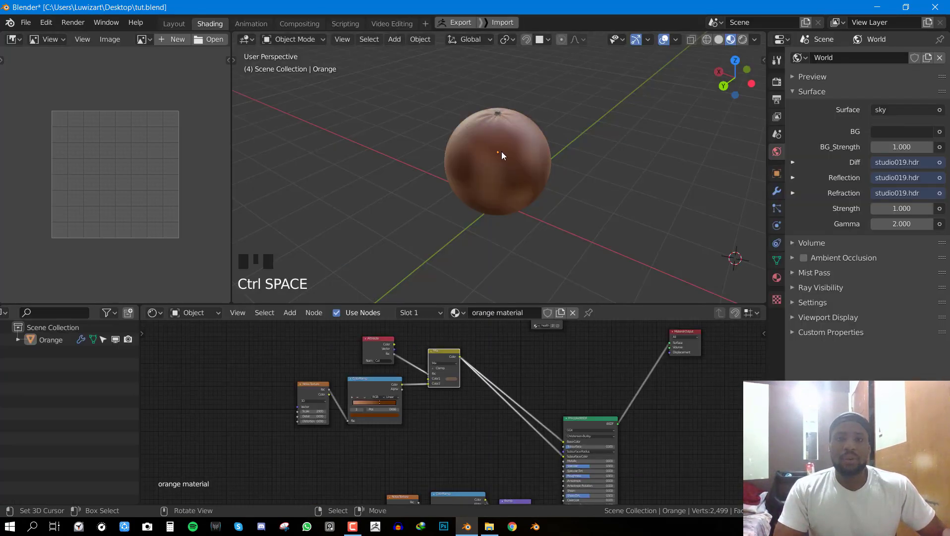
pyautogui.scroll(3, 501, 151)
pyautogui.moveTo(501, 155); pyautogui.dragTo(424, 391, button='middle')
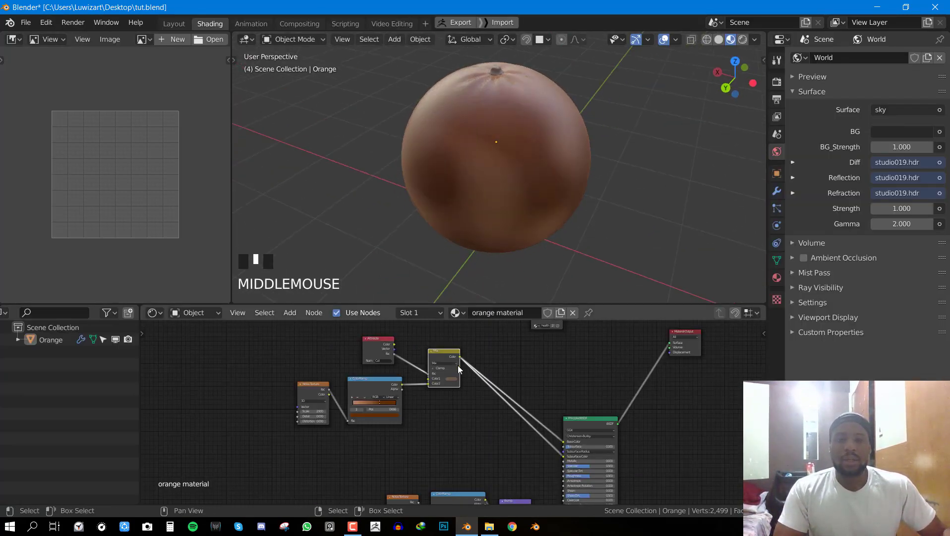
# - Duplicate the color setup's Noise Texture and ColorRamp and place the copies above the existing nodes
pyautogui.hotkey('ctrl', 'space')
pyautogui.scroll(-5, 463, 263)
pyautogui.moveTo(364, 336); pyautogui.dragTo(397, 313, button='middle')
pyautogui.moveTo(347, 206); pyautogui.dragTo(344, 196)
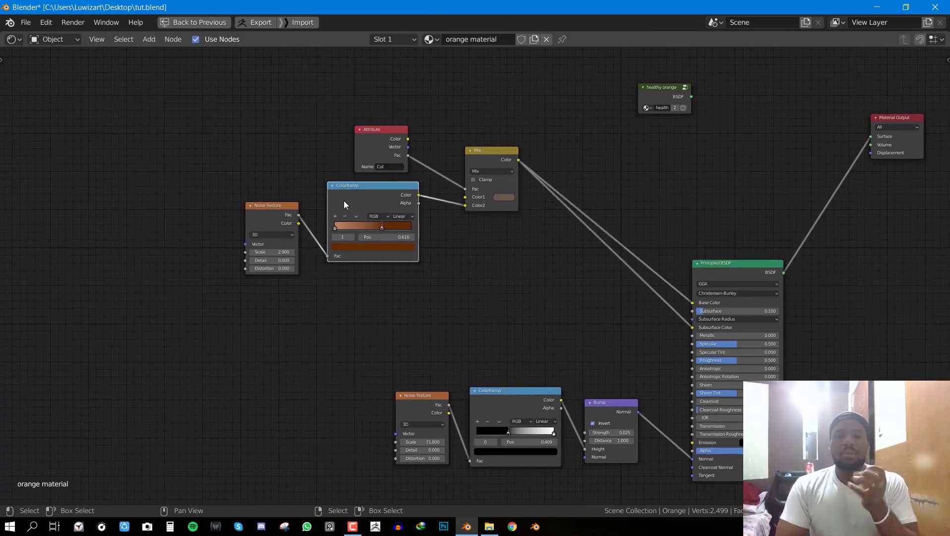
pyautogui.moveTo(342, 201); pyautogui.dragTo(307, 320, button='middle')
pyautogui.hotkey('shift', 'd')
pyautogui.click(440, 157)
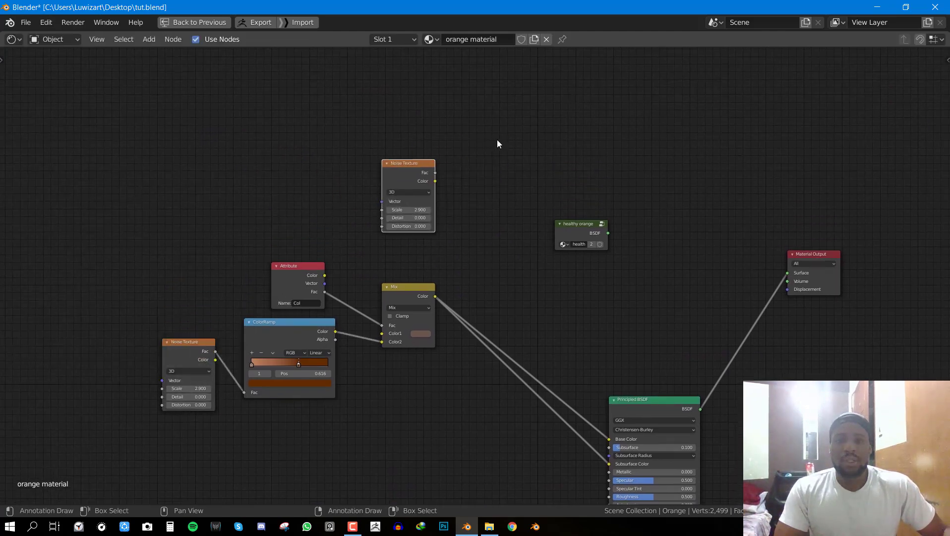
pyautogui.scroll(3, 471, 173)
pyautogui.click(241, 341)
pyautogui.hotkey('shift', 'd')
pyautogui.click(534, 128)
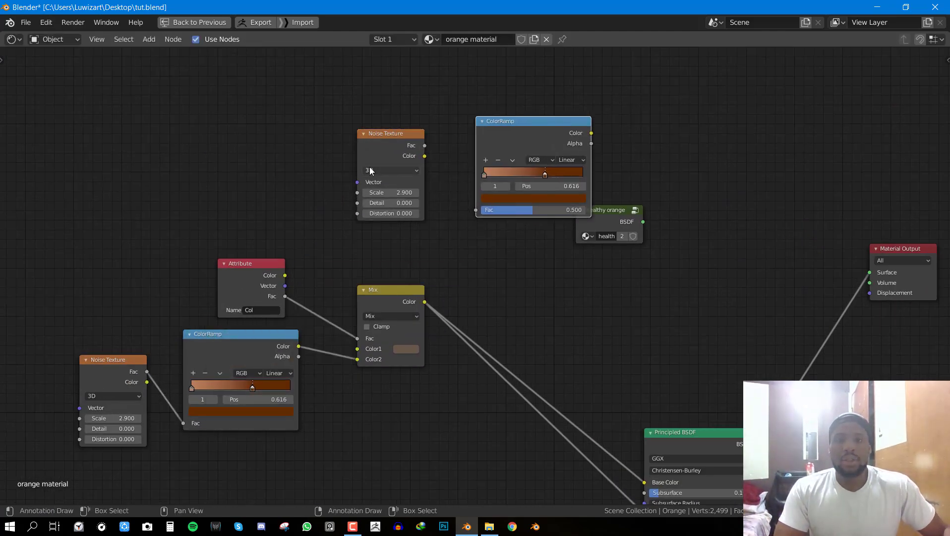
# - Connect the copied Noise Texture's Fac to the copied ColorRamp's Fac and arrange both nodes above the Attribute and Mix nodes
pyautogui.rightClick(372, 168)
pyautogui.moveTo(391, 147); pyautogui.dragTo(253, 113, button='right')
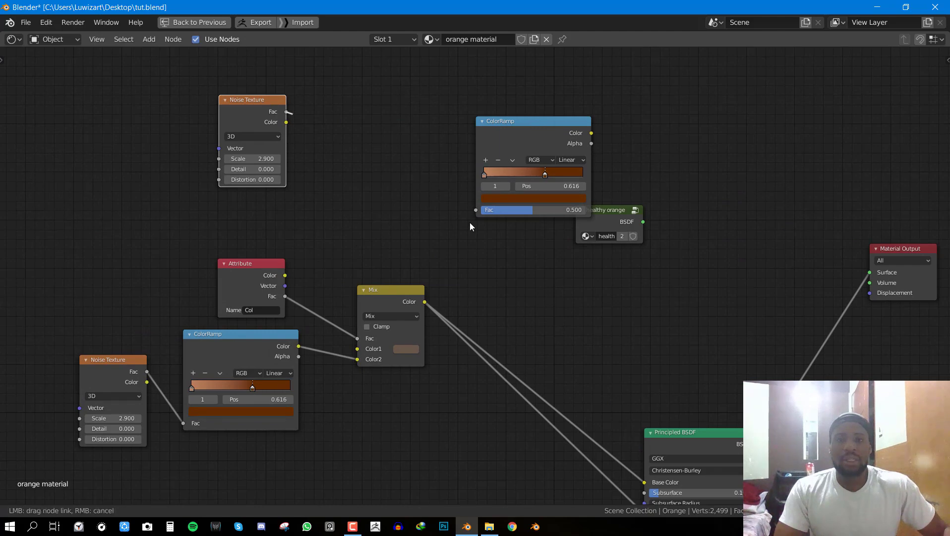
pyautogui.moveTo(473, 209); pyautogui.dragTo(475, 210)
pyautogui.moveTo(520, 148); pyautogui.dragTo(408, 190)
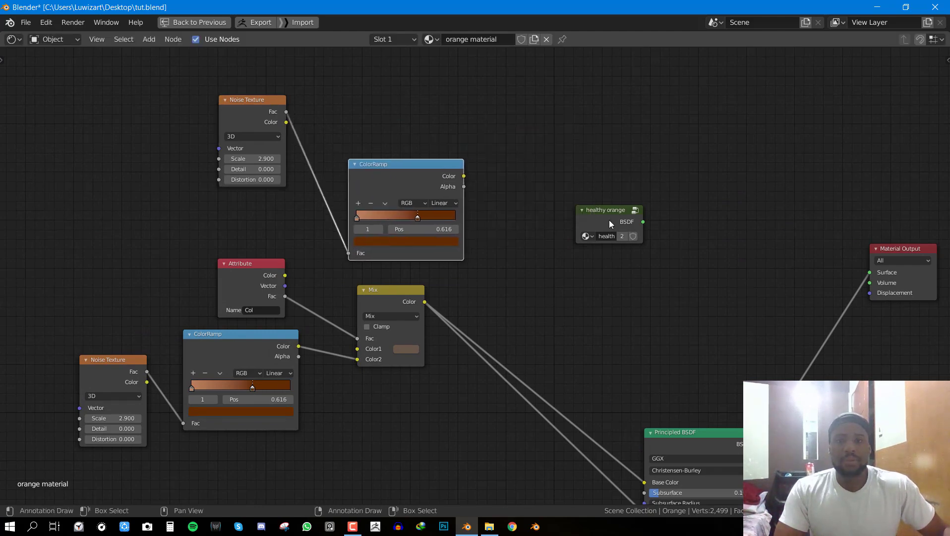
# - Move the healthy orange group farther up and away from the color setup, and reset the copied ColorRamp to its default gradient
pyautogui.moveTo(608, 220); pyautogui.dragTo(674, 112)
pyautogui.click(416, 166)
pyautogui.press('n')
pyautogui.click(859, 72)
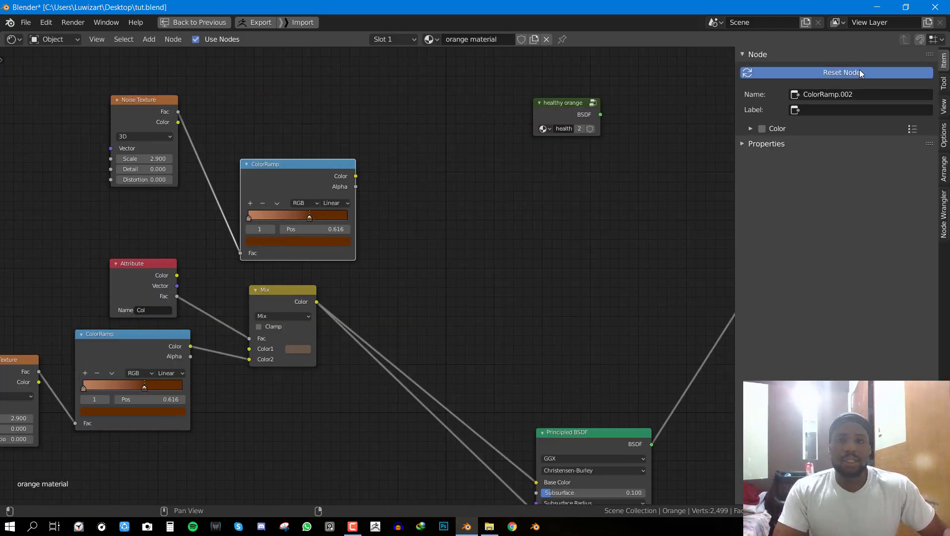
pyautogui.press('n')
# - Preview the copied ColorRamp on the orange, moving its black stop toward white and raising the connected Noise Texture's scale for small isolated spots
pyautogui.hotkey('ctrl', 'space')
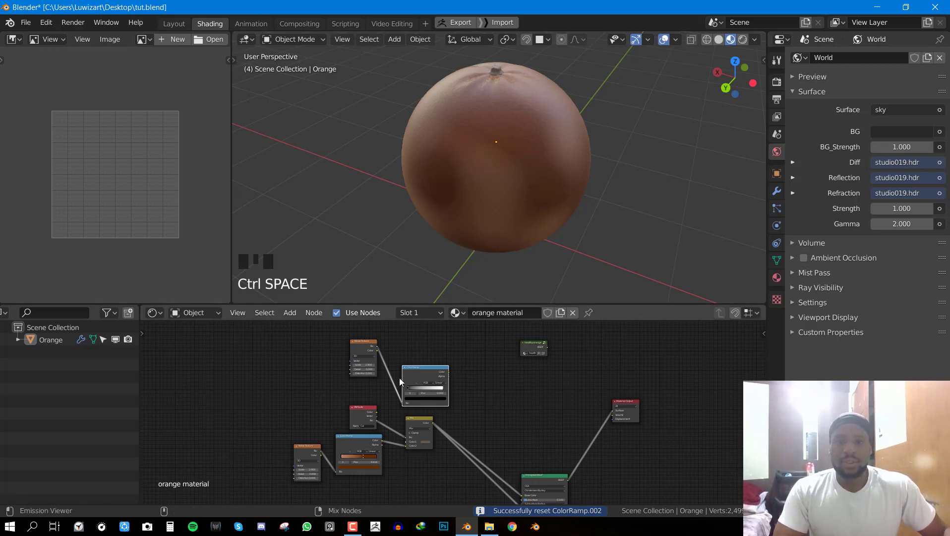
pyautogui.keyDown('ctrl'); pyautogui.keyDown('shift'); pyautogui.click(427, 372); pyautogui.keyUp('shift'); pyautogui.keyUp('ctrl')
pyautogui.keyDown('ctrl'); pyautogui.keyDown('shift'); pyautogui.click(427, 373); pyautogui.keyUp('shift'); pyautogui.keyUp('ctrl')
pyautogui.scroll(3, 554, 160)
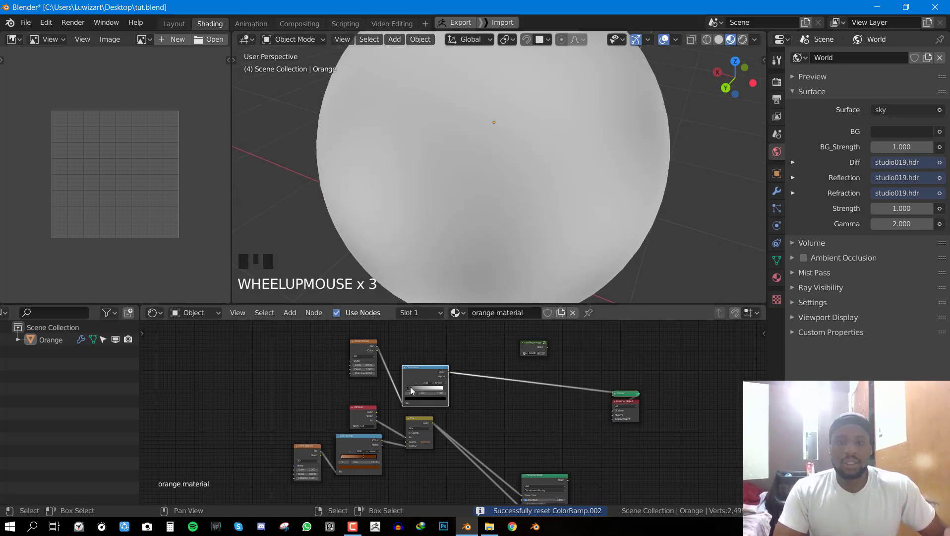
pyautogui.moveTo(410, 385); pyautogui.dragTo(437, 389)
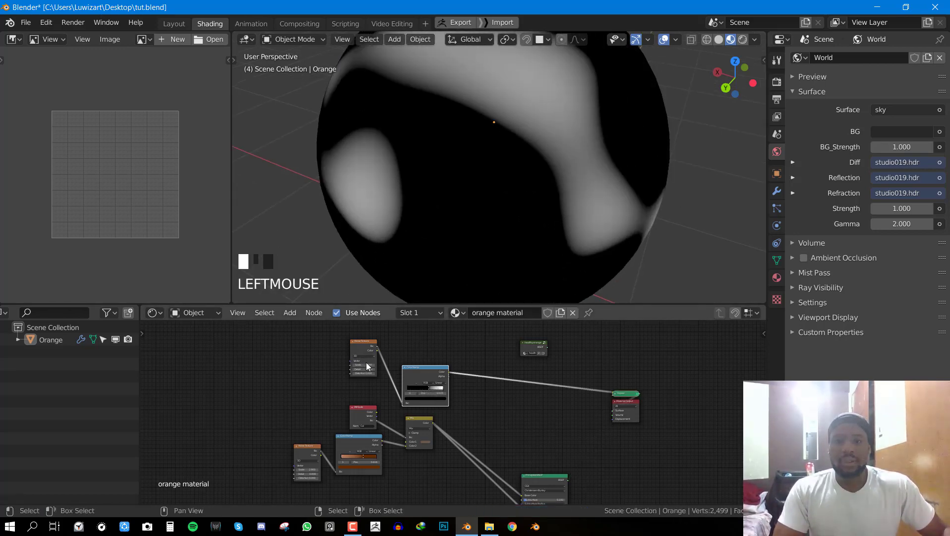
pyautogui.moveTo(366, 366); pyautogui.dragTo(420, 366)
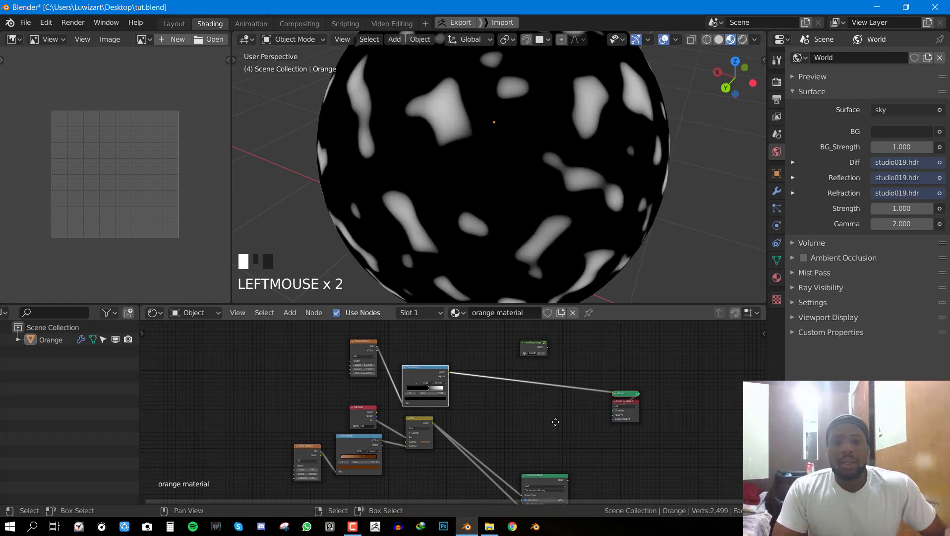
# - Select the Mix node that feeds the Principled BSDF's Base Color and Subsurface Color
pyautogui.moveTo(555, 421); pyautogui.dragTo(578, 349, button='middle')
pyautogui.scroll(1, 516, 398)
pyautogui.hotkey('ctrl', 'space')
pyautogui.click(422, 110)
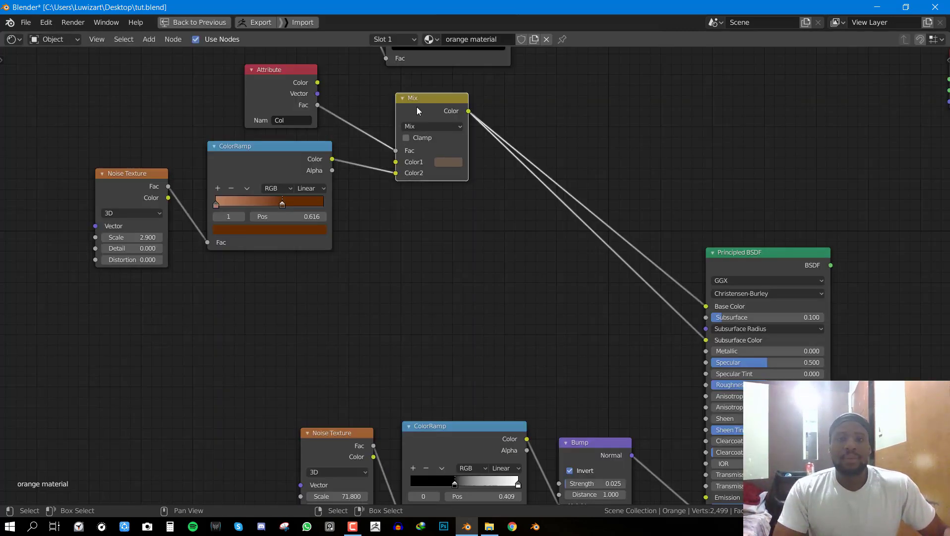
# - Duplicate the Mix node into the link feeding Subsurface Color and connect the upper ColorRamp's color output to its Fac
pyautogui.hotkey('shift', 'd')
pyautogui.click(623, 272)
pyautogui.scroll(-2, 577, 208)
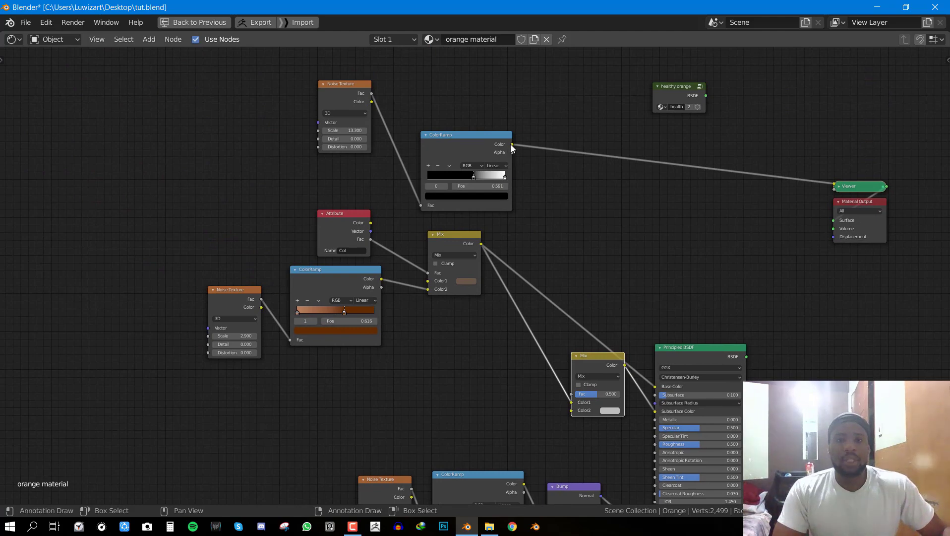
pyautogui.keyDown('ctrl'); pyautogui.keyDown('shift'); pyautogui.click(603, 359); pyautogui.keyUp('shift'); pyautogui.keyUp('ctrl')
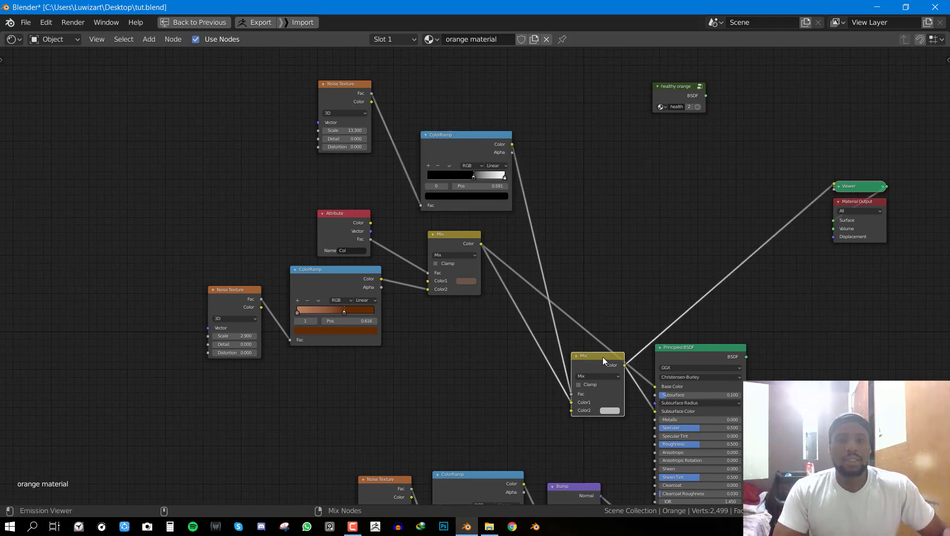
# - Route the Principled BSDF to the Material Output and check the shaded orange in the 3D viewport
pyautogui.keyDown('ctrl'); pyautogui.keyDown('shift'); pyautogui.click(713, 351); pyautogui.keyUp('shift'); pyautogui.keyUp('ctrl')
pyautogui.hotkey('ctrl', 'space')
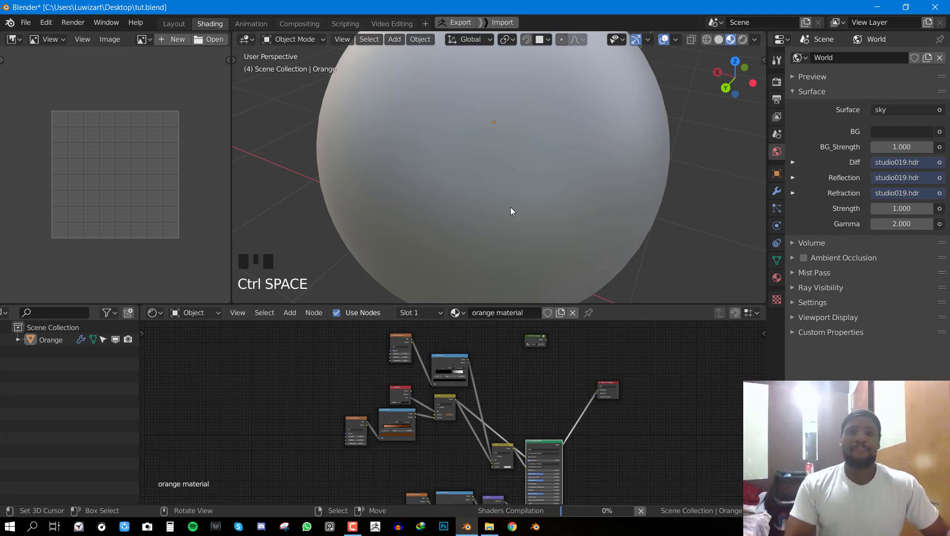
pyautogui.scroll(-5, 510, 207)
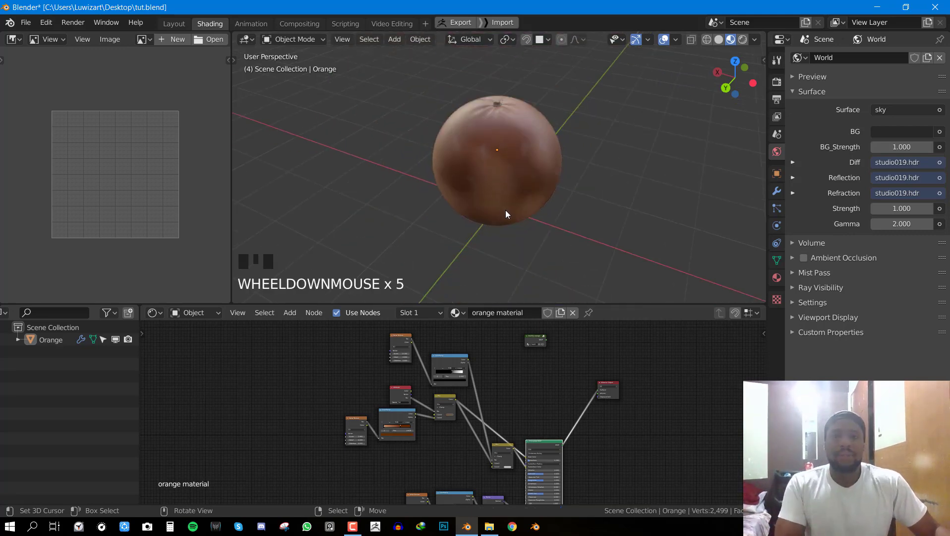
pyautogui.moveTo(505, 210); pyautogui.dragTo(517, 250, button='middle')
pyautogui.scroll(4, 518, 250)
pyautogui.scroll(2, 469, 350)
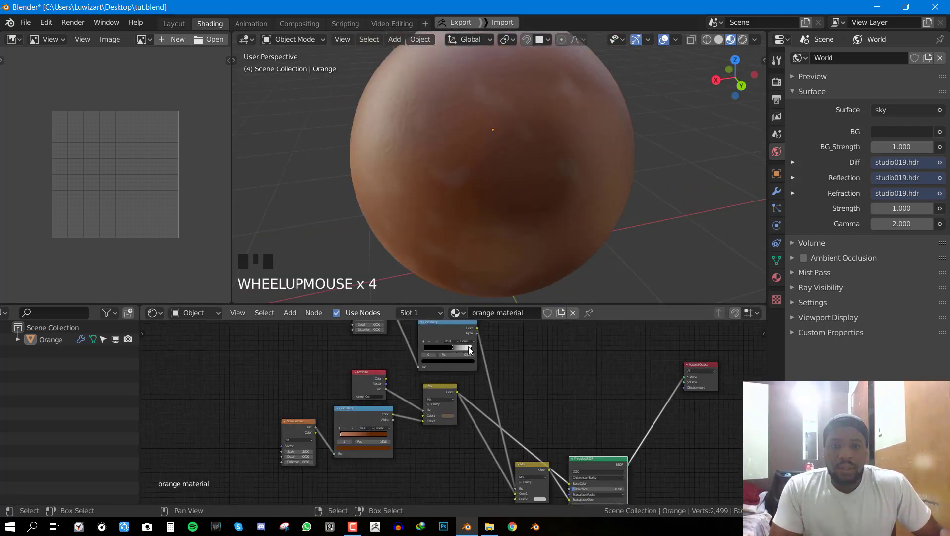
# - Move the white stop of the upper ColorRamp to position 0.688 and save the file
pyautogui.moveTo(563, 160); pyautogui.dragTo(595, 181, button='middle')
pyautogui.scroll(3, 504, 186)
pyautogui.scroll(3, 594, 186)
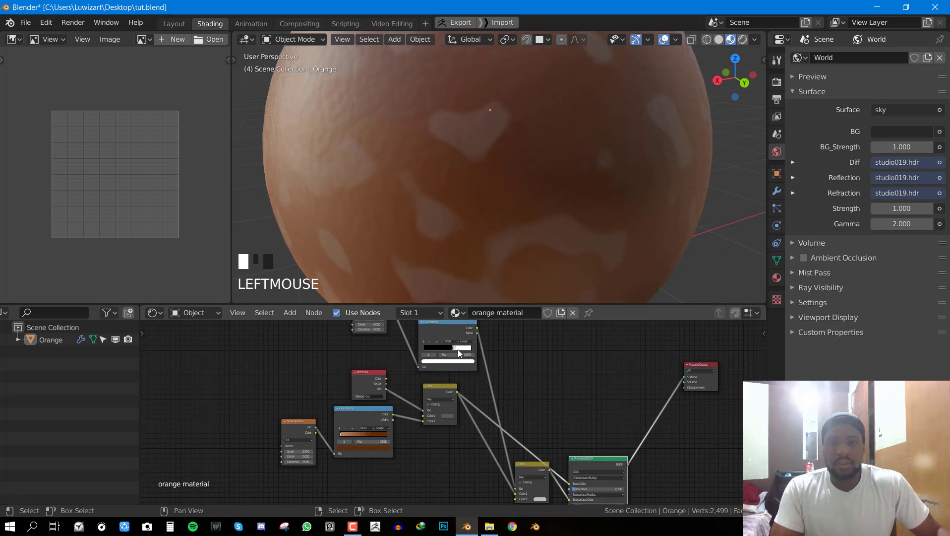
pyautogui.moveTo(458, 350); pyautogui.dragTo(459, 350)
pyautogui.scroll(-6, 489, 124)
pyautogui.moveTo(538, 168); pyautogui.dragTo(455, 189, button='middle')
pyautogui.scroll(4, 564, 195)
pyautogui.hotkey('ctrl', 's')
pyautogui.scroll(-4, 432, 146)
pyautogui.scroll(2, 654, 212)
# - Rearrange the nodes by moving the new Mix node and the upper ColorRamp and Noise Texture upward
pyautogui.hotkey('ctrl', 'space')
pyautogui.scroll(-2, 566, 392)
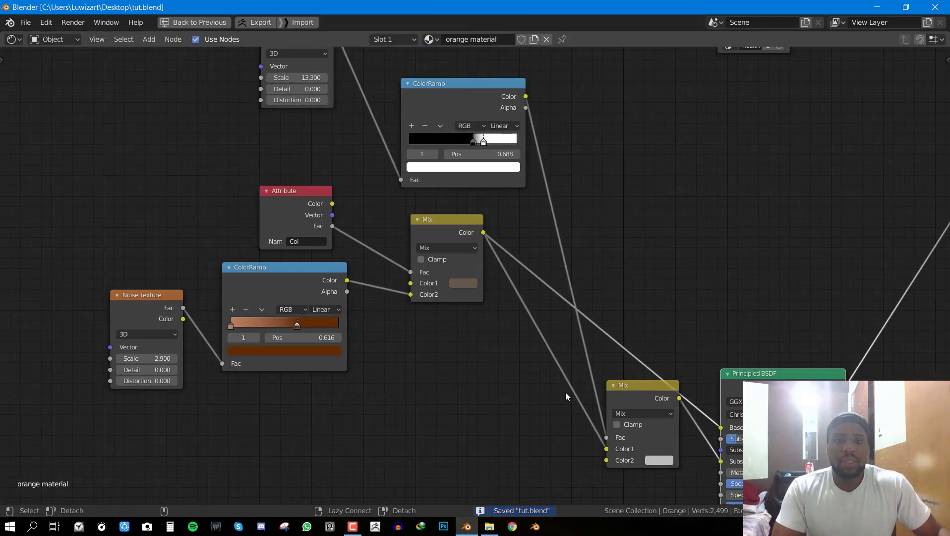
pyautogui.moveTo(615, 389); pyautogui.dragTo(607, 172)
pyautogui.moveTo(572, 187); pyautogui.dragTo(583, 202, button='middle')
pyautogui.moveTo(460, 102); pyautogui.dragTo(482, 64)
pyautogui.moveTo(463, 296); pyautogui.dragTo(451, 504, button='middle')
pyautogui.moveTo(470, 332); pyautogui.dragTo(481, 192)
pyautogui.moveTo(290, 284); pyautogui.dragTo(298, 225)
# - Raise the upper Noise Texture's Distortion to 1.000 and save the file
pyautogui.moveTo(307, 299); pyautogui.dragTo(318, 298)
pyautogui.rightClick(306, 291)
pyautogui.press('Escape')
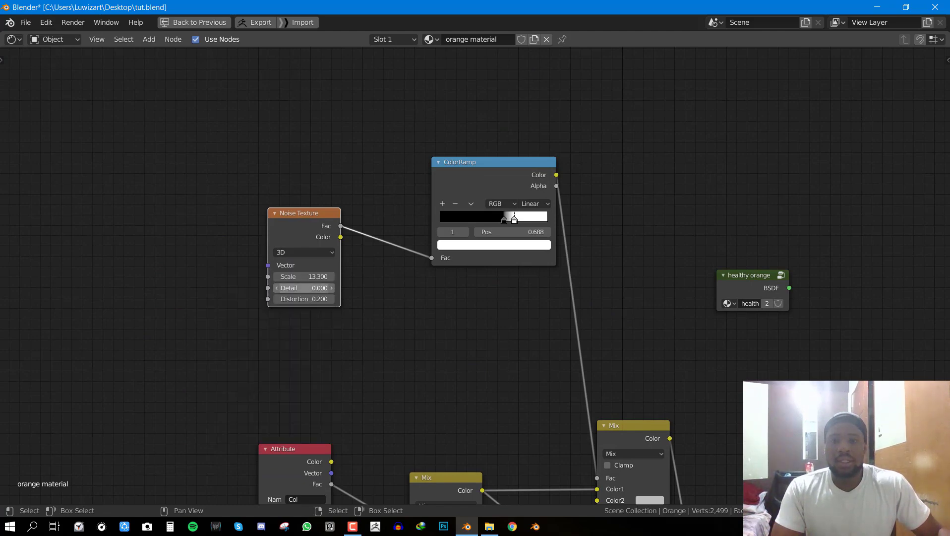
pyautogui.hotkey('ctrl', 'space')
pyautogui.scroll(2, 498, 256)
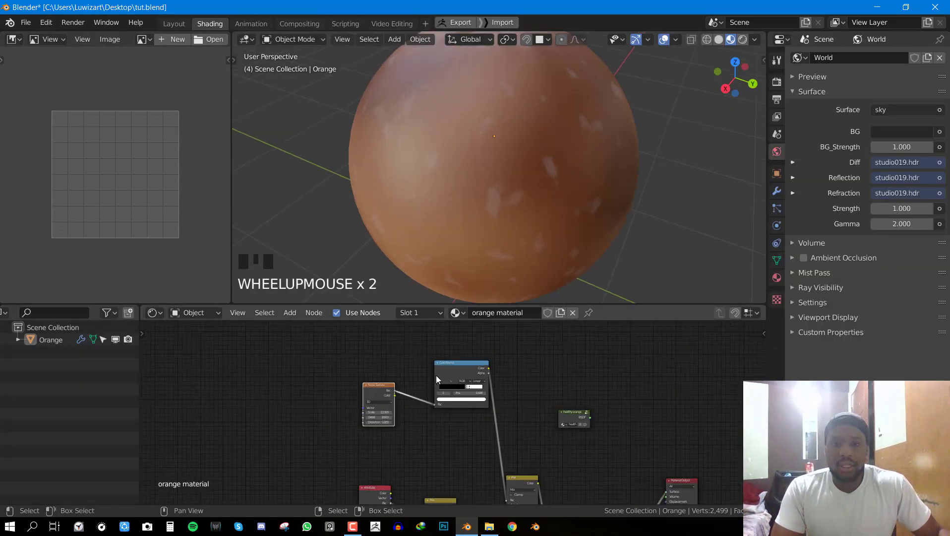
pyautogui.moveTo(367, 421); pyautogui.dragTo(373, 420)
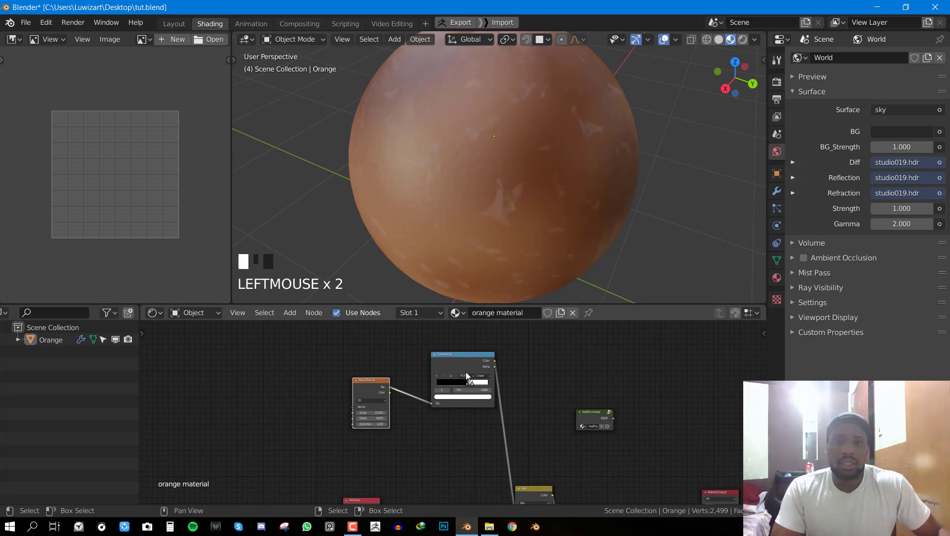
pyautogui.scroll(-2, 481, 437)
pyautogui.moveTo(491, 459); pyautogui.dragTo(434, 391, button='middle')
pyautogui.moveTo(408, 333); pyautogui.dragTo(414, 372, button='middle')
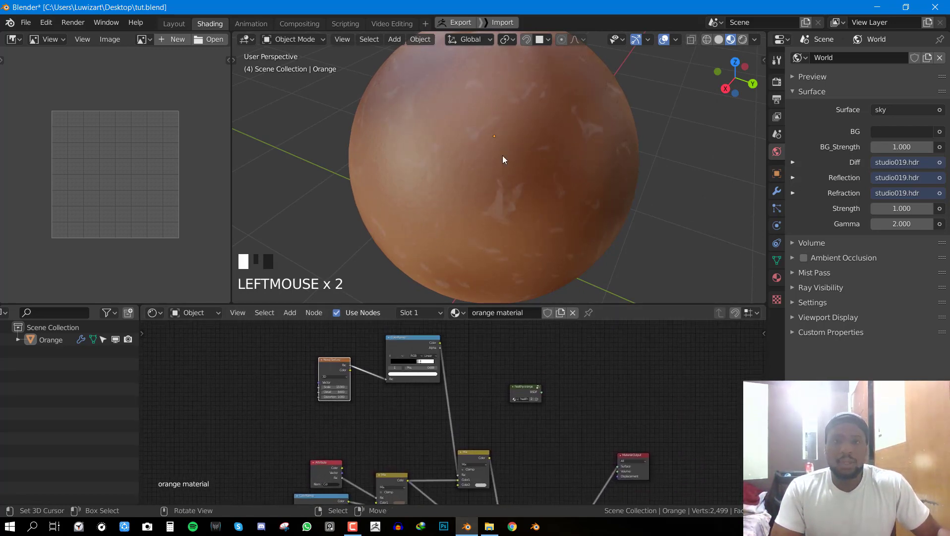
pyautogui.moveTo(502, 156); pyautogui.dragTo(520, 148, button='middle')
pyautogui.scroll(2, 508, 106)
pyautogui.hotkey('ctrl', 's')
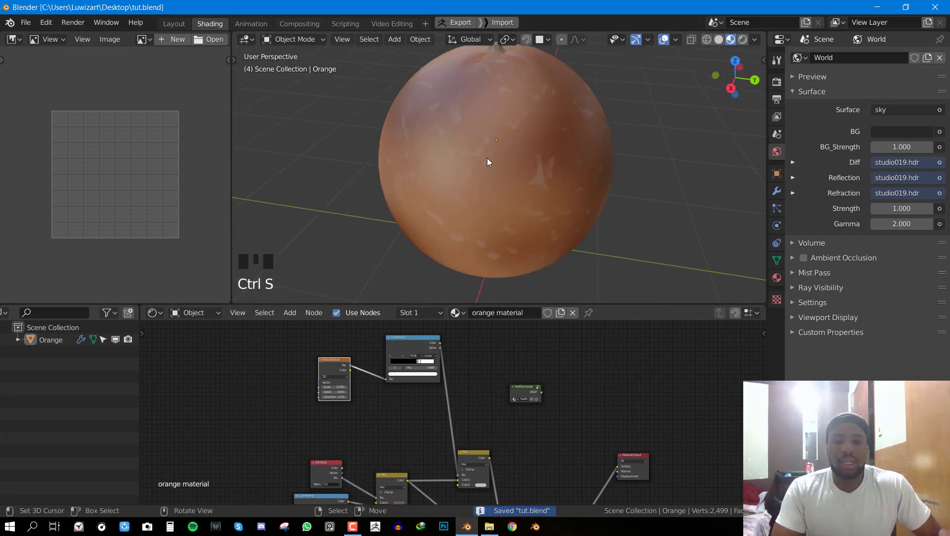
# - Move the black stop of the upper ColorRamp to about 0.409 and save the file
pyautogui.scroll(2, 451, 357)
pyautogui.moveTo(360, 332); pyautogui.dragTo(335, 351, button='middle')
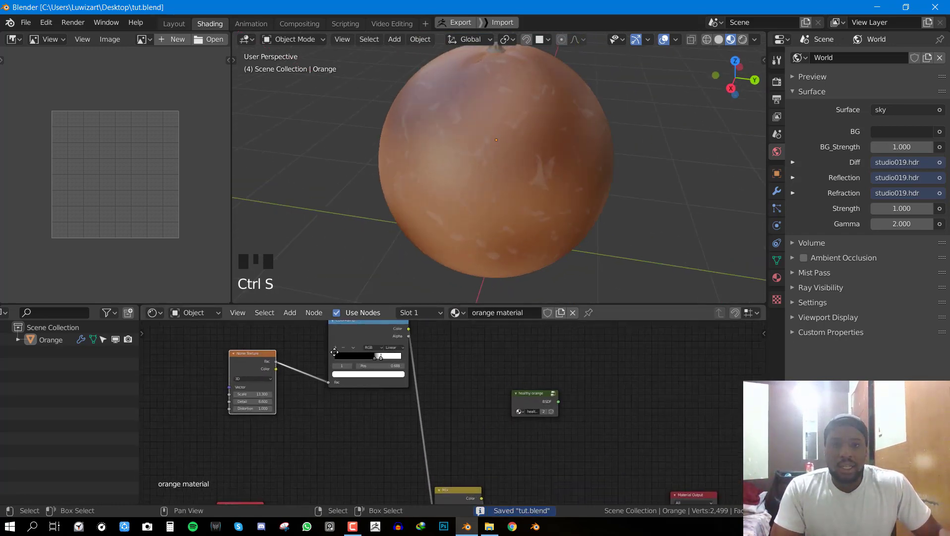
pyautogui.moveTo(370, 403)
pyautogui.mouseDown(button='middle')
pyautogui.moveTo(338, 354)
pyautogui.moveTo(358, 403)
pyautogui.mouseUp(button='middle')
pyautogui.moveTo(337, 358); pyautogui.dragTo(342, 356)
pyautogui.scroll(-4, 571, 170)
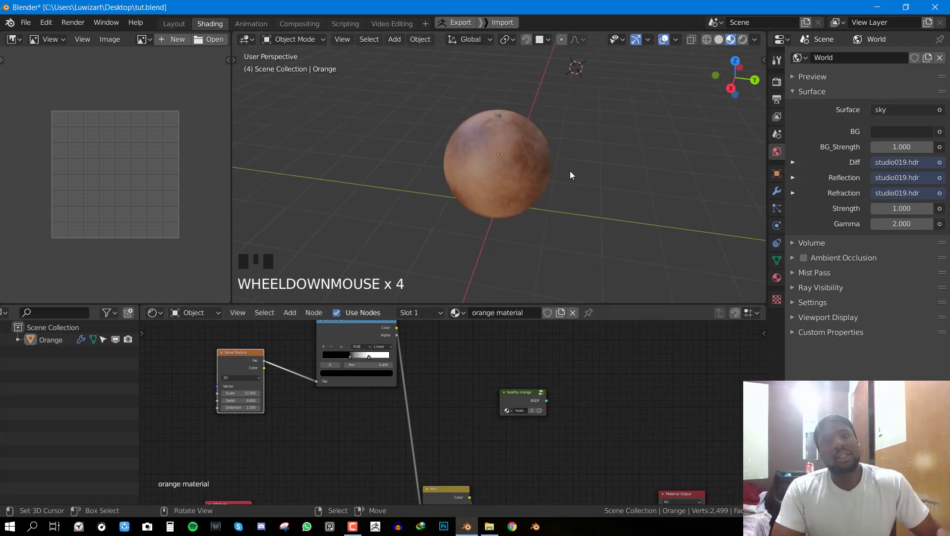
pyautogui.scroll(4, 619, 160)
pyautogui.moveTo(619, 161); pyautogui.dragTo(299, 153, button='middle')
pyautogui.scroll(-3, 537, 160)
pyautogui.moveTo(537, 160); pyautogui.dragTo(384, 154, button='middle')
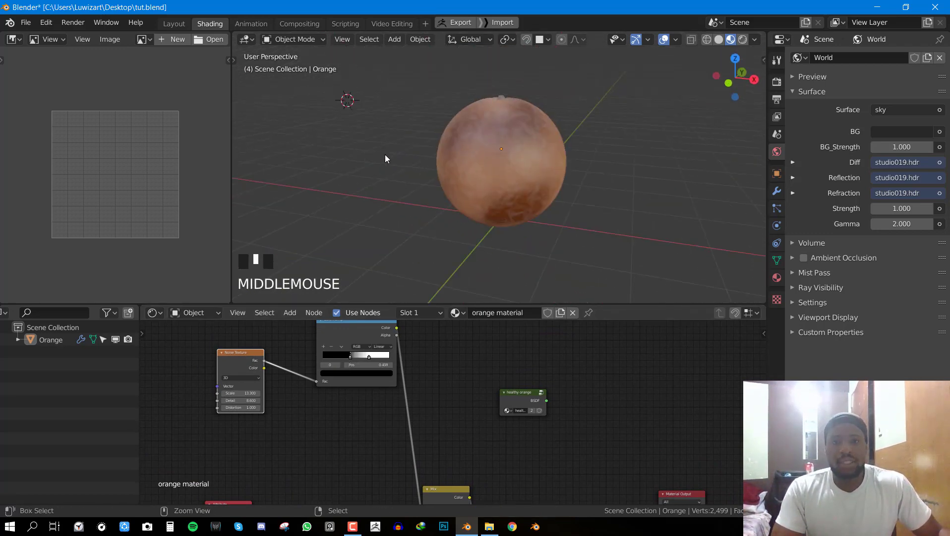
pyautogui.hotkey('ctrl', 's')
# - Examine the blemish pattern on the orange from several sides and distances
pyautogui.scroll(2, 516, 162)
pyautogui.press('KP_1')
pyautogui.moveTo(536, 159); pyautogui.dragTo(477, 115, button='middle')
pyautogui.scroll(-1, 561, 170)
pyautogui.press('KP_1')
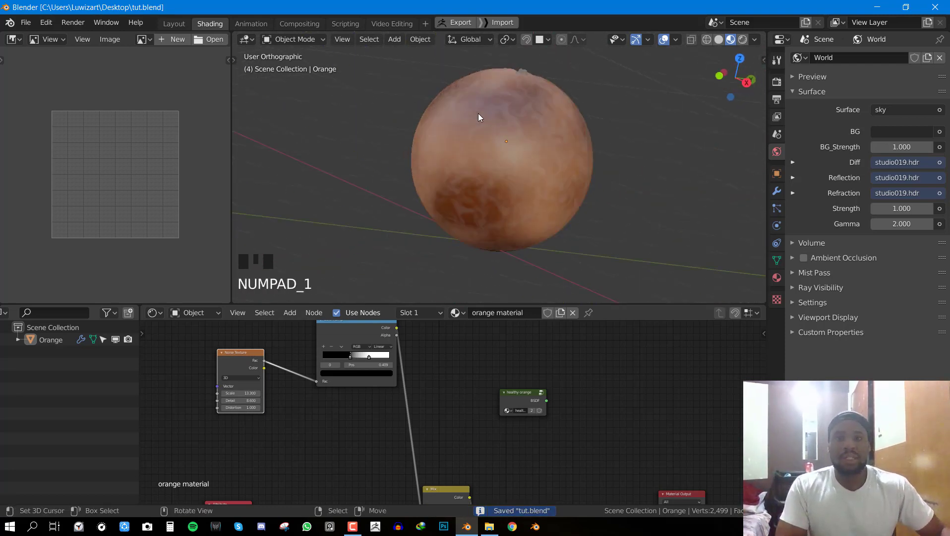
pyautogui.scroll(-4, 560, 163)
pyautogui.moveTo(560, 163); pyautogui.dragTo(625, 191, button='middle')
pyautogui.scroll(3, 451, 167)
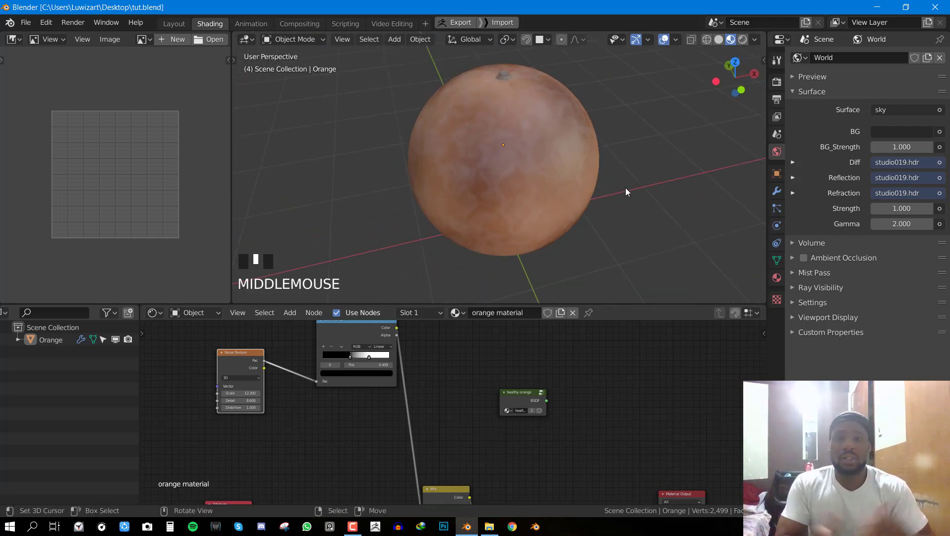
pyautogui.scroll(-4, 525, 183)
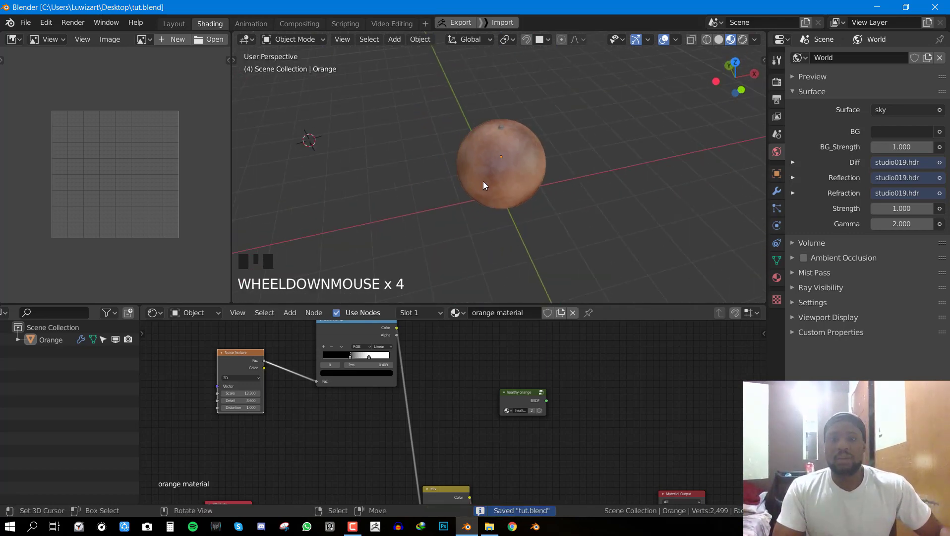
pyautogui.scroll(-3, 560, 198)
# - Group every node except healthy orange and Material Output into one node group, and leave the group's editing view
pyautogui.hotkey('ctrl', 'space')
pyautogui.moveTo(590, 336); pyautogui.dragTo(541, 199, button='middle')
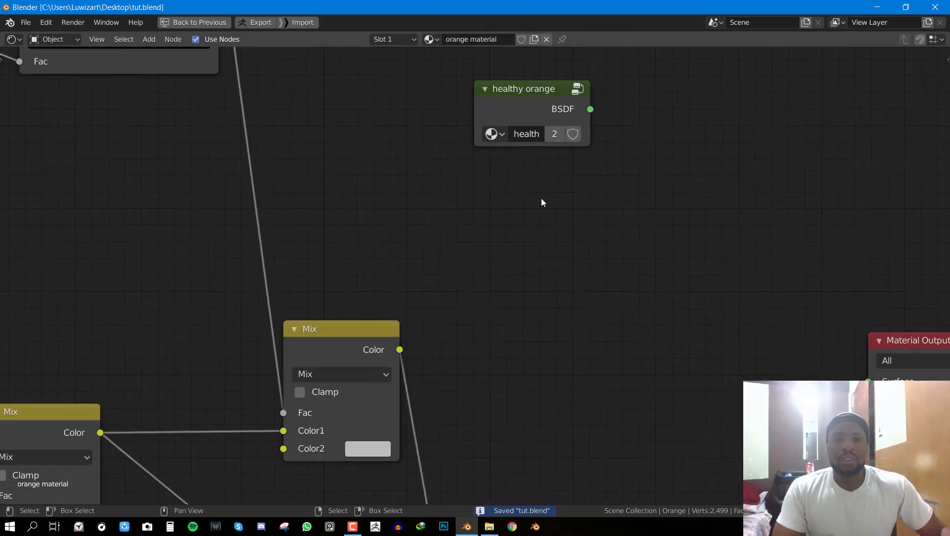
pyautogui.scroll(-9, 512, 302)
pyautogui.scroll(-2, 512, 305)
pyautogui.moveTo(497, 310); pyautogui.dragTo(515, 223, button='middle')
pyautogui.moveTo(507, 127); pyautogui.dragTo(578, 80)
pyautogui.scroll(-2, 328, 160)
pyautogui.press('b')
pyautogui.moveTo(200, 56); pyautogui.dragTo(500, 464)
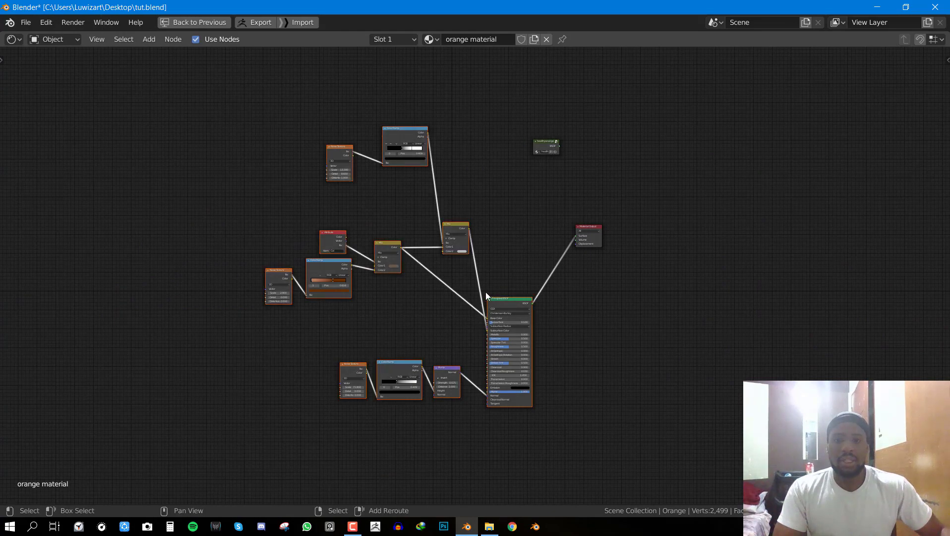
pyautogui.hotkey('ctrl', 'g')
pyautogui.press('Tab')
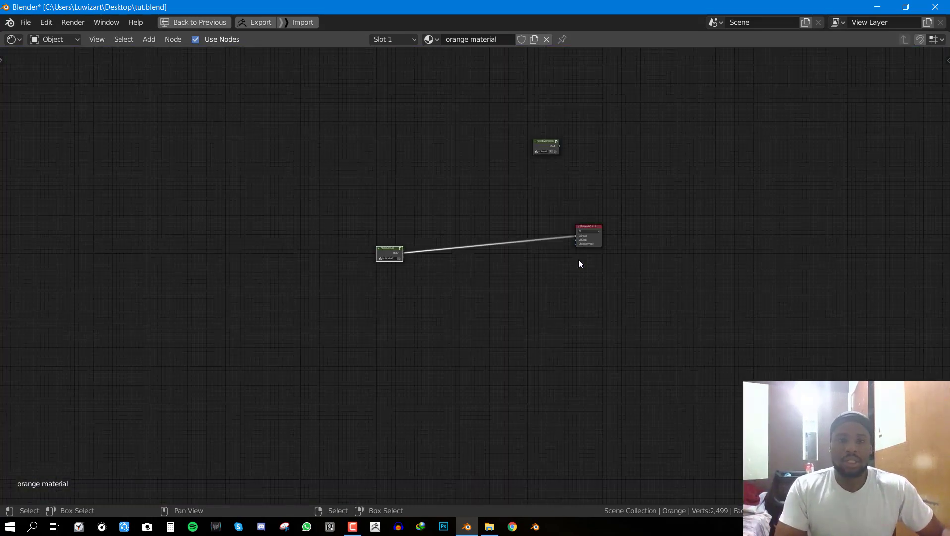
# - Reposition the new node group and Material Output, and place the healthy orange node above the new group
pyautogui.scroll(2, 456, 201)
pyautogui.moveTo(354, 242); pyautogui.dragTo(461, 210)
pyautogui.scroll(4, 698, 151)
pyautogui.moveTo(692, 183); pyautogui.dragTo(550, 231, button='middle')
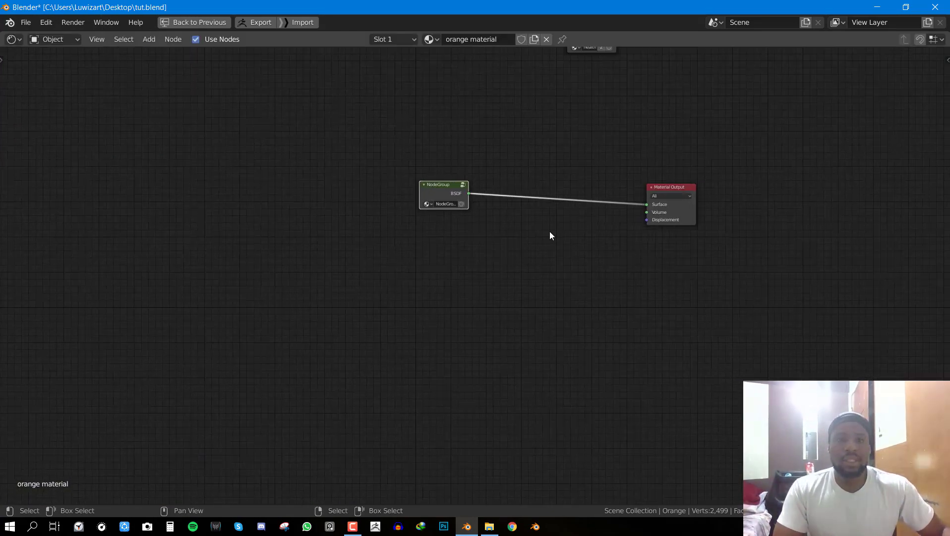
pyautogui.scroll(2, 550, 231)
pyautogui.moveTo(555, 268)
pyautogui.mouseDown()
pyautogui.moveTo(612, 198)
pyautogui.moveTo(601, 216)
pyautogui.mouseUp()
pyautogui.moveTo(435, 266); pyautogui.dragTo(545, 421, button='middle')
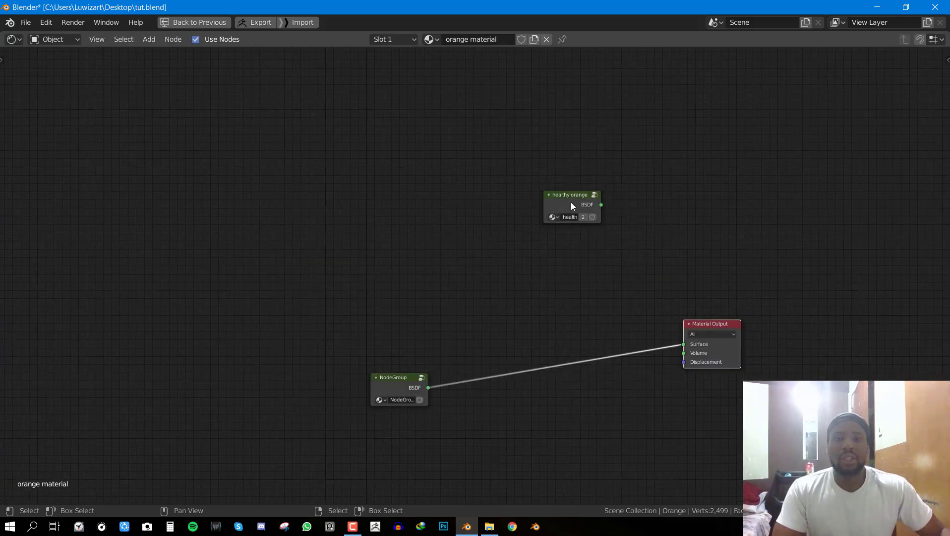
pyautogui.moveTo(557, 207); pyautogui.dragTo(395, 284)
# - Inside the new node group, move the Principled BSDF up and closer to the other nodes, and exit the group
pyautogui.click(404, 381)
pyautogui.press('Tab')
pyautogui.scroll(-5, 589, 261)
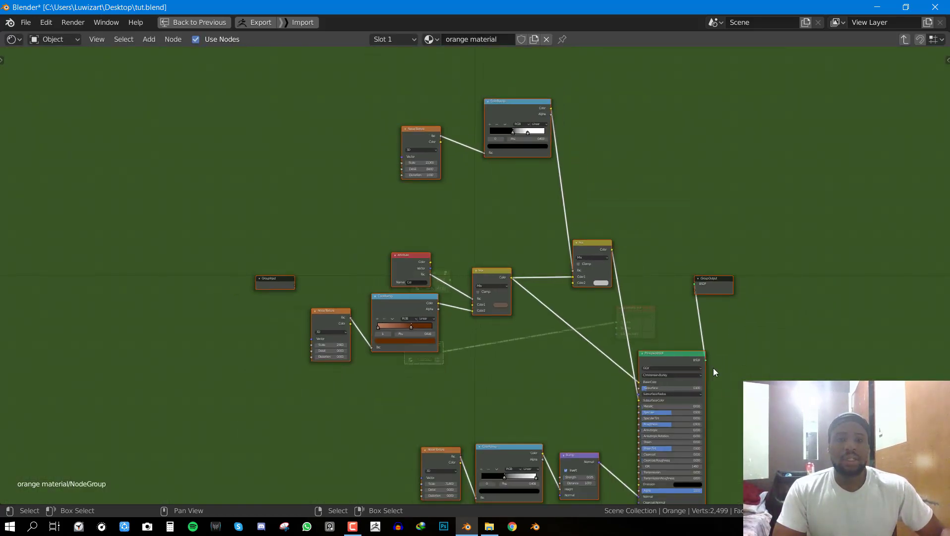
pyautogui.moveTo(667, 359); pyautogui.dragTo(633, 316)
pyautogui.press('Tab')
pyautogui.scroll(3, 330, 379)
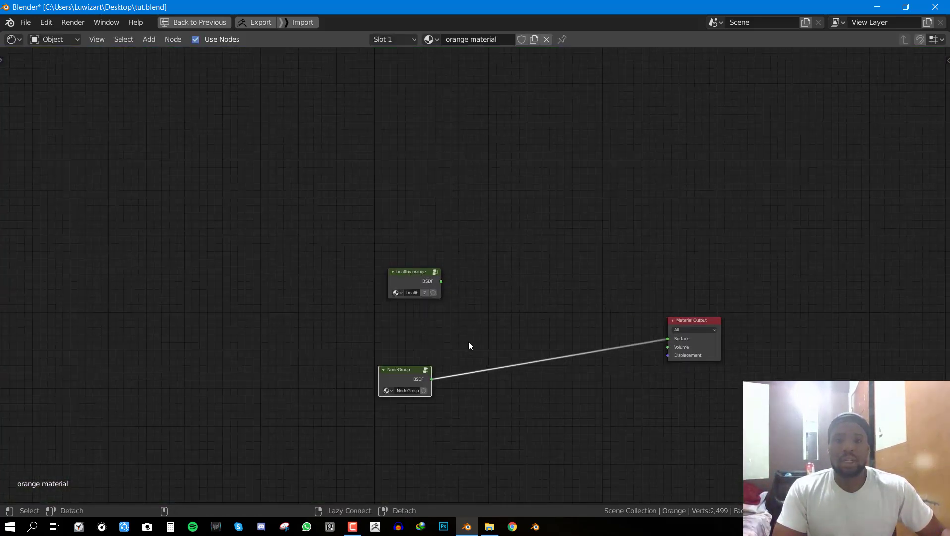
# - Insert a MixRGB node between the new group and Material Output, and connect healthy orange to its Color1 input
pyautogui.hotkey('shift', 'a')
pyautogui.moveTo(583, 283)
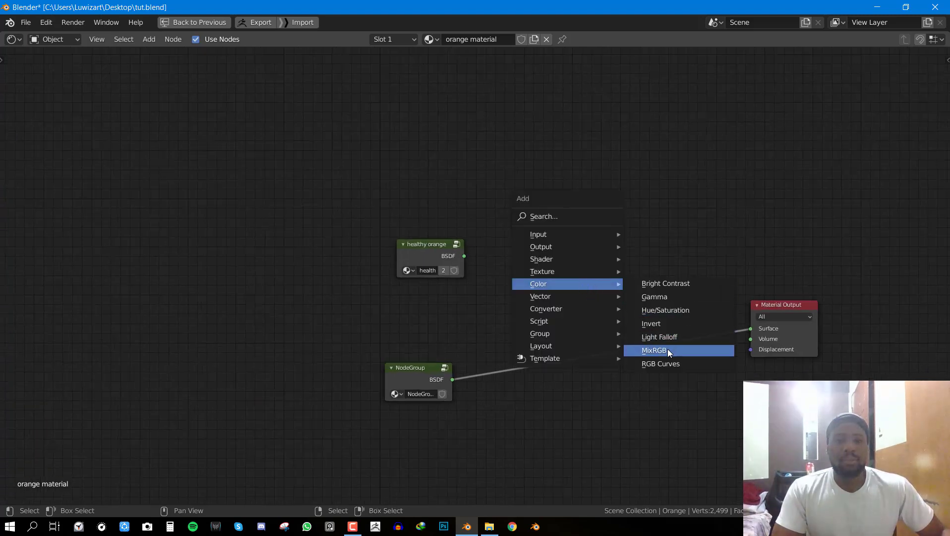
pyautogui.click(654, 351)
pyautogui.click(595, 293)
pyautogui.moveTo(465, 256); pyautogui.dragTo(596, 358)
# - Switch the MixRGB node's type to Mix Shader and reposition it between the two groups and the output
pyautogui.hotkey('shift', 's')
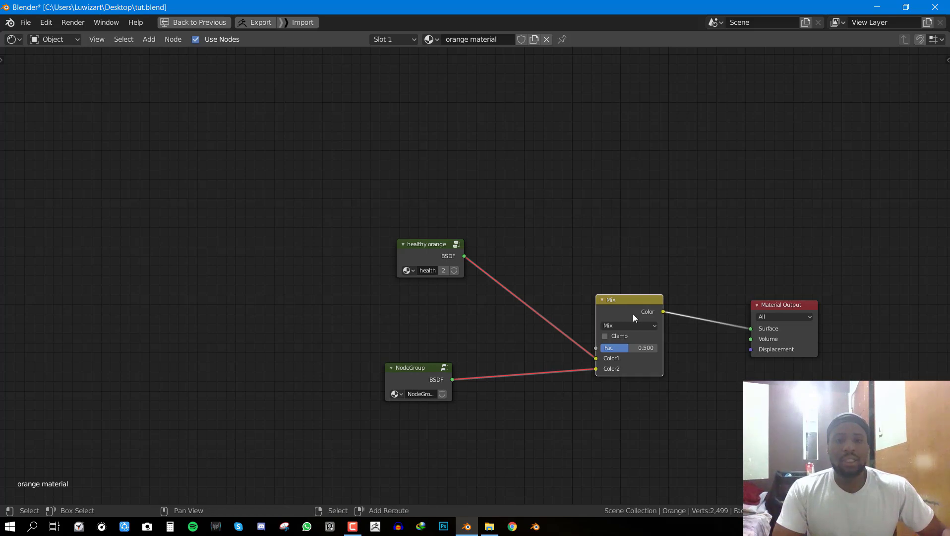
pyautogui.hotkey('shift', 's')
pyautogui.moveTo(601, 340)
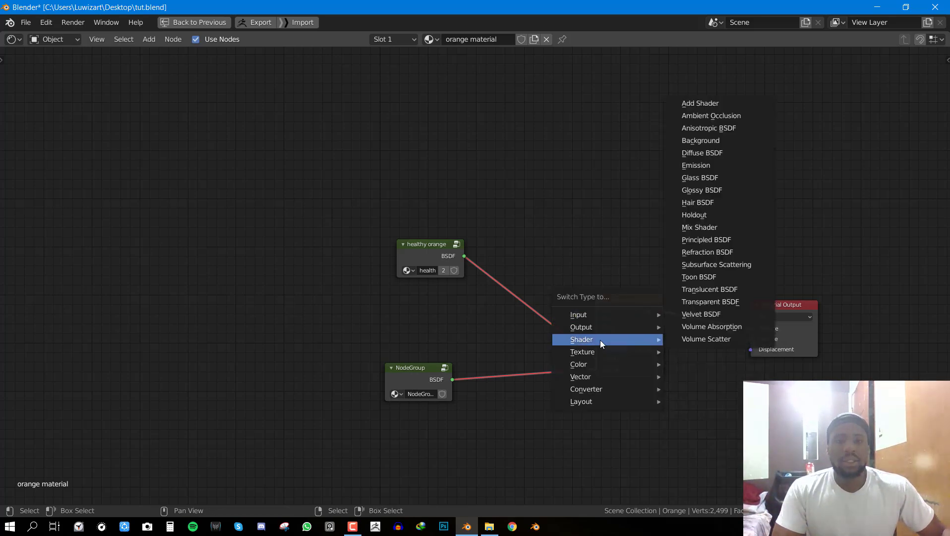
pyautogui.click(699, 227)
pyautogui.moveTo(608, 297); pyautogui.dragTo(580, 276)
# - Rename the new node group "bad orange" and move it just below the healthy orange node
pyautogui.hotkey('ctrl', 'space')
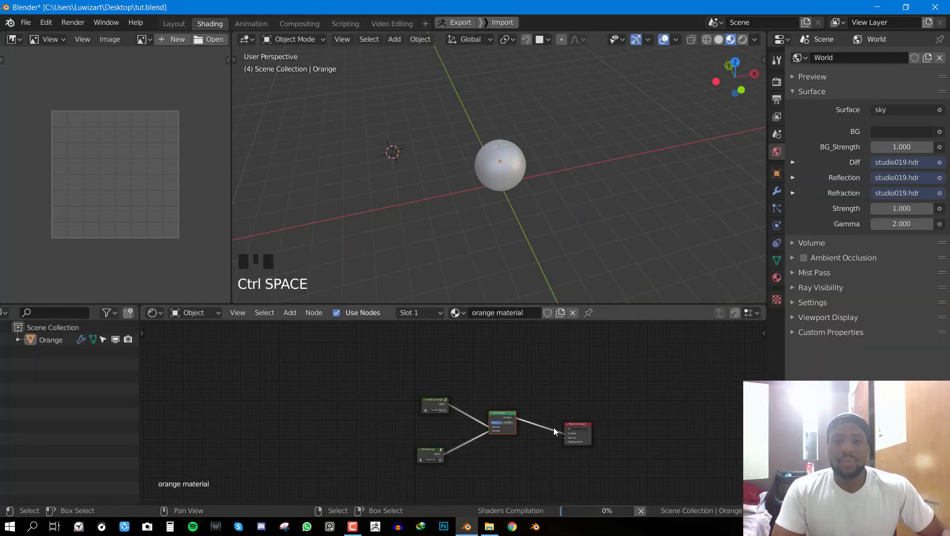
pyautogui.scroll(7, 476, 404)
pyautogui.moveTo(476, 403); pyautogui.dragTo(542, 298, button='middle')
pyautogui.hotkey('ctrl', 'space')
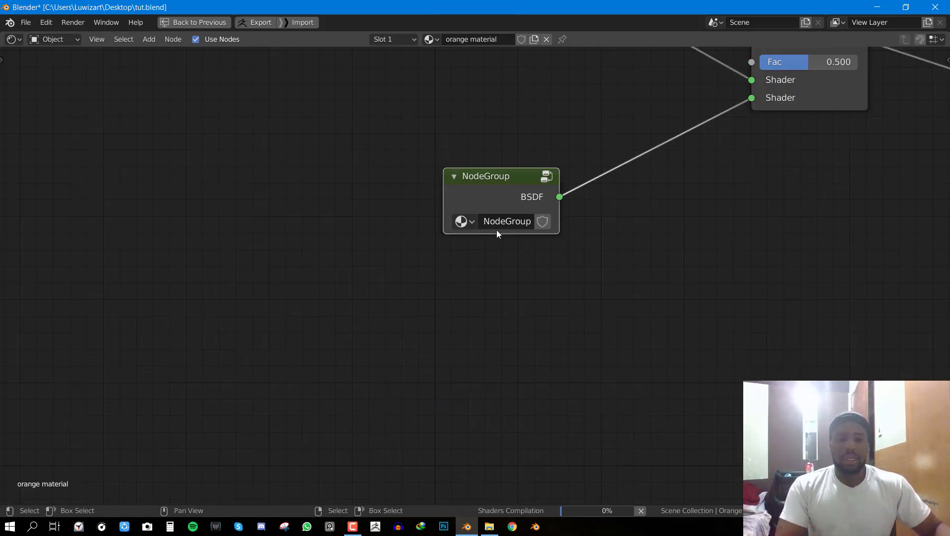
pyautogui.doubleClick(518, 224)
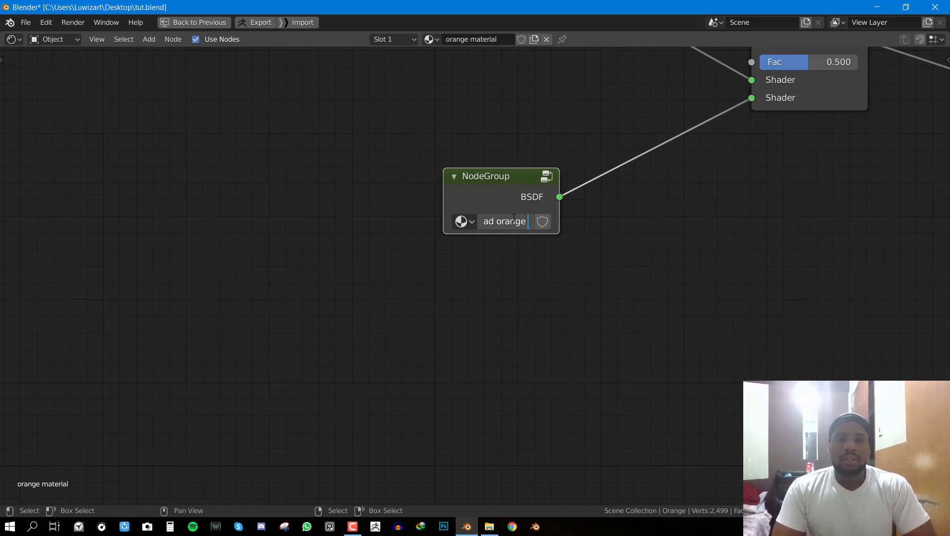
pyautogui.moveTo(519, 188); pyautogui.dragTo(453, 379, button='middle')
pyautogui.moveTo(453, 380)
pyautogui.mouseDown()
pyautogui.moveTo(523, 270)
pyautogui.moveTo(499, 286)
pyautogui.mouseUp()
# - Set the Mix Shader's Fac to 0.000 and save the file
pyautogui.hotkey('ctrl', 'space')
pyautogui.scroll(10, 542, 206)
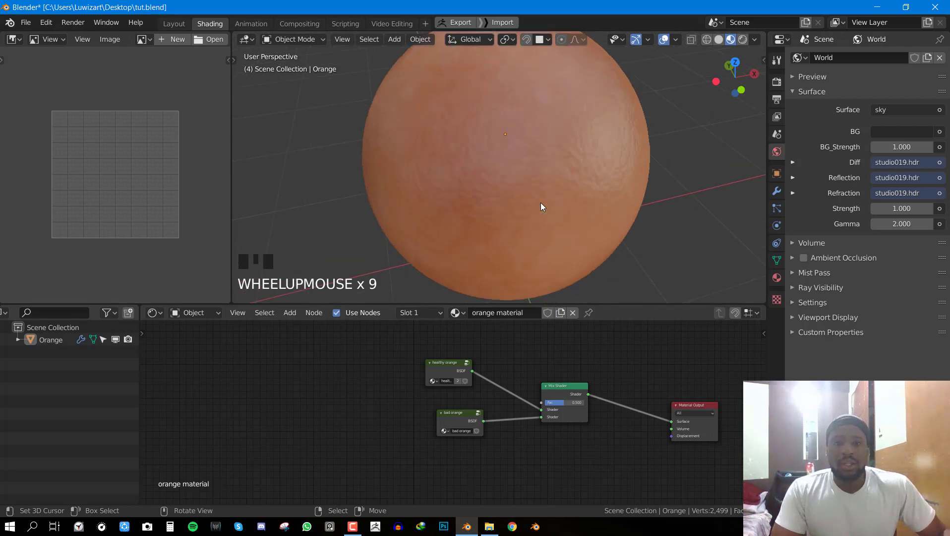
pyautogui.moveTo(566, 404); pyautogui.dragTo(544, 405)
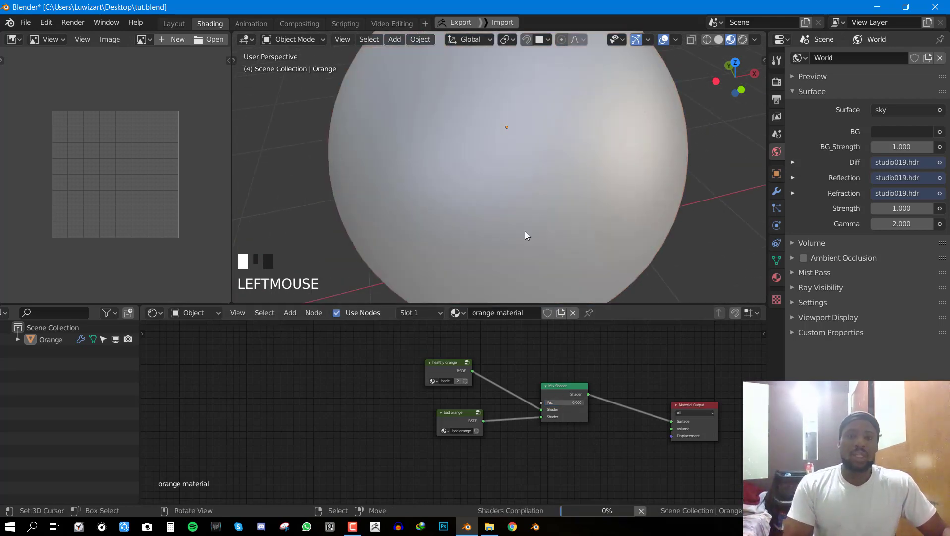
pyautogui.scroll(-4, 551, 186)
pyautogui.moveTo(576, 185); pyautogui.dragTo(520, 188, button='middle')
pyautogui.hotkey('ctrl', 's')
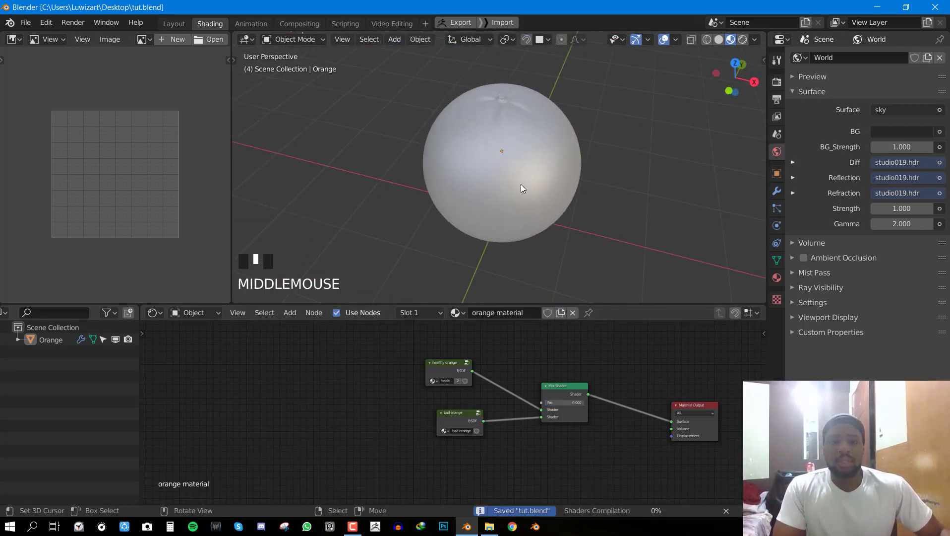
pyautogui.scroll(1, 547, 179)
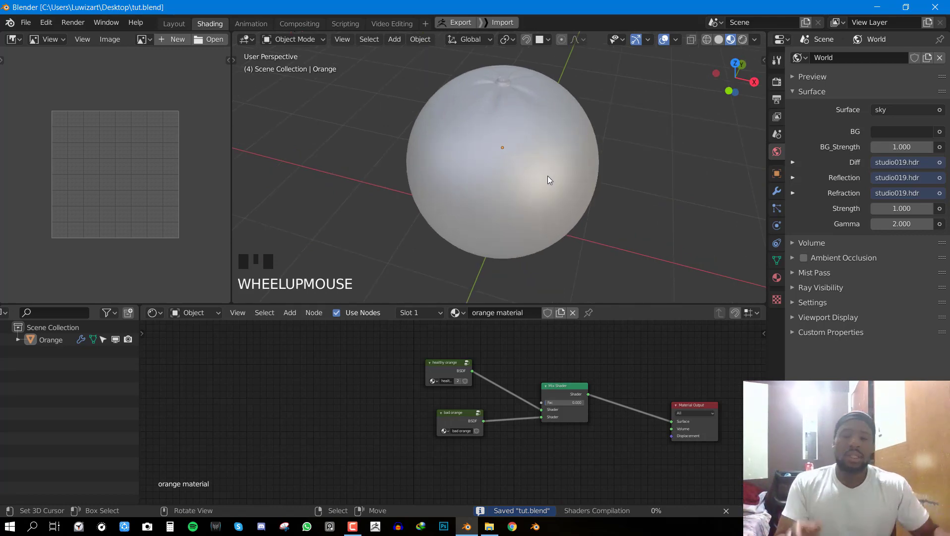
# - Set the Mix Shader's Fac to 1.000 to show the bad orange shader, and save the file
pyautogui.moveTo(577, 160); pyautogui.dragTo(520, 198, button='middle')
pyautogui.scroll(2, 622, 165)
pyautogui.scroll(-4, 535, 199)
pyautogui.scroll(2, 538, 195)
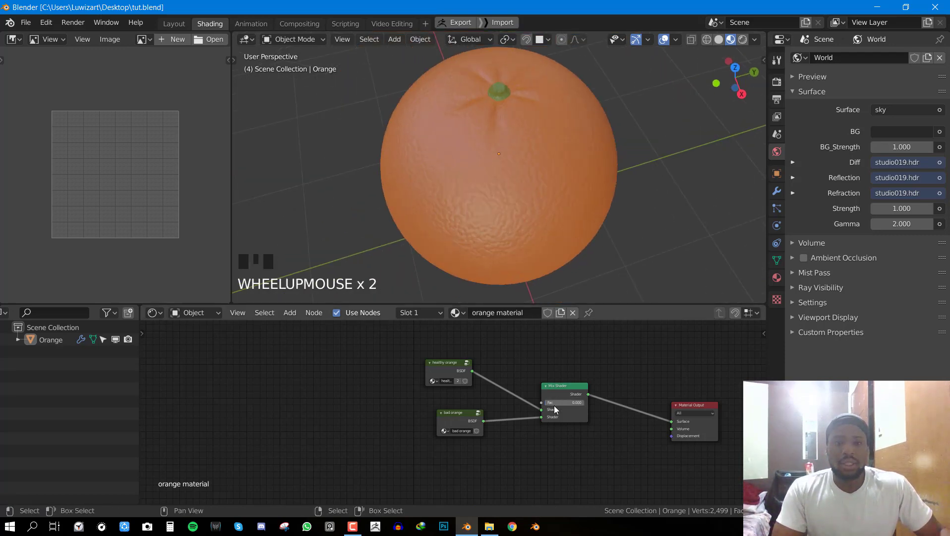
pyautogui.moveTo(554, 408); pyautogui.dragTo(583, 403)
pyautogui.moveTo(487, 193); pyautogui.dragTo(685, 200, button='middle')
pyautogui.scroll(-5, 588, 220)
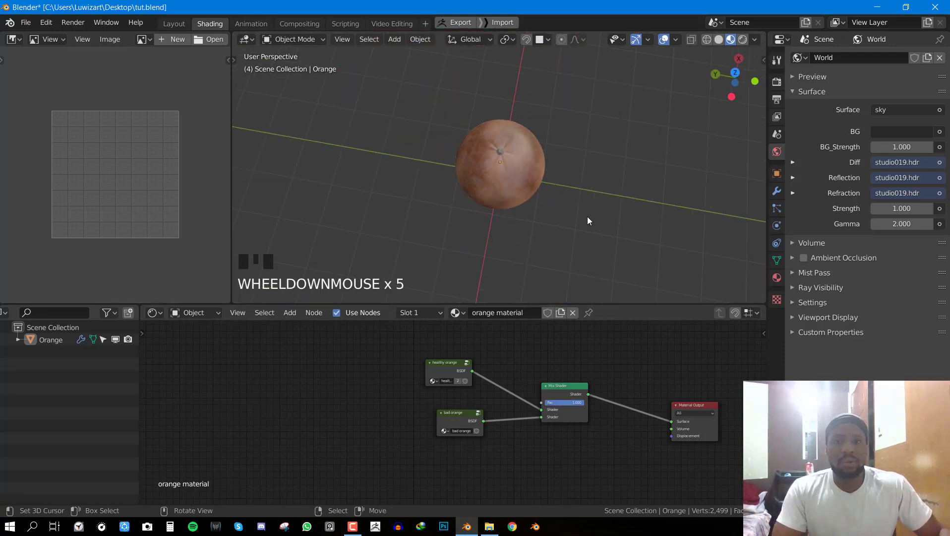
pyautogui.scroll(5, 429, 167)
pyautogui.hotkey('ctrl', 's')
# - Add a basis shape key and a second shape key to the orange mesh, and pin the second one
pyautogui.moveTo(494, 227); pyautogui.dragTo(538, 161, button='middle')
pyautogui.click(537, 157)
pyautogui.press('KP_1')
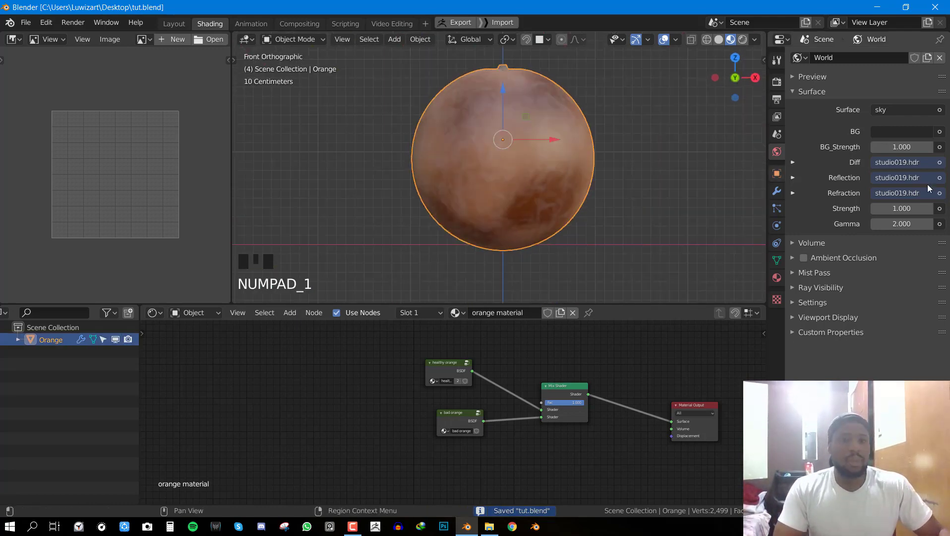
pyautogui.click(778, 260)
pyautogui.click(940, 170)
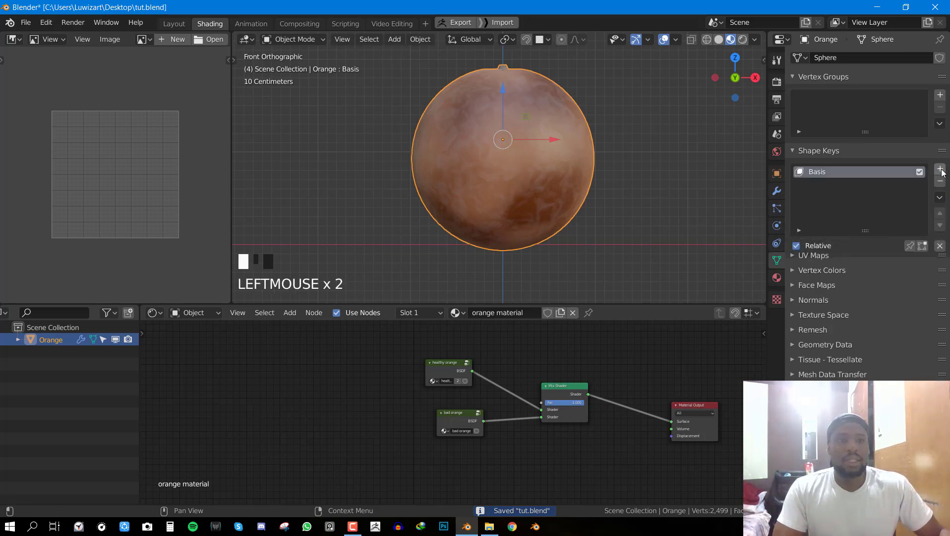
pyautogui.click(939, 169)
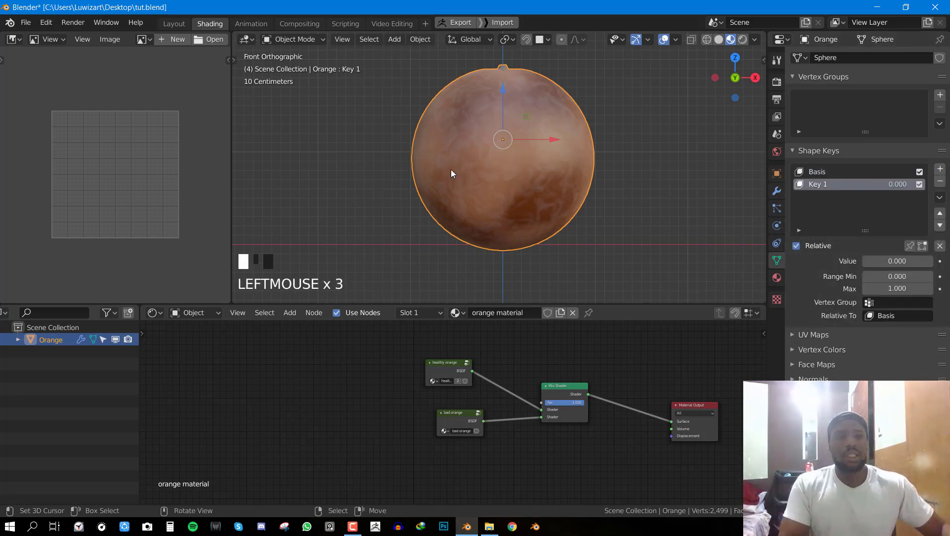
pyautogui.scroll(-2, 697, 210)
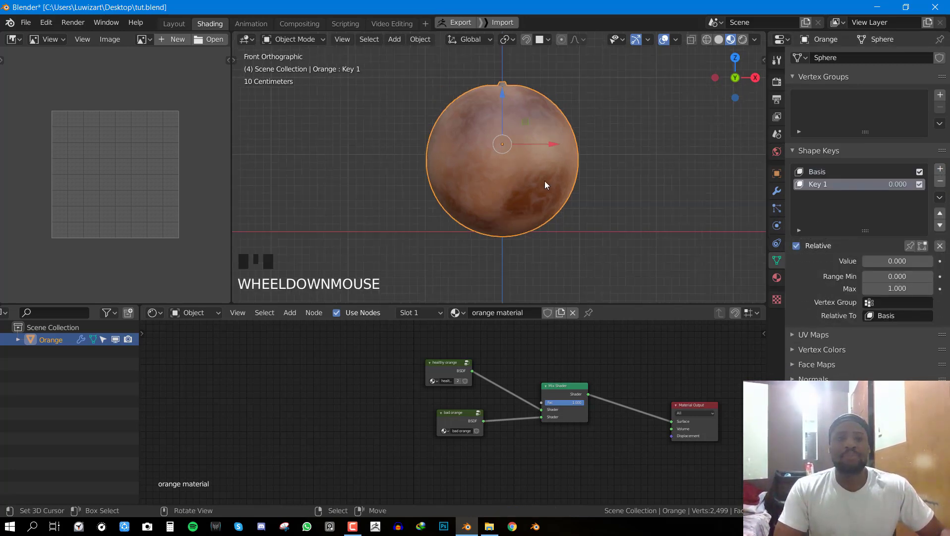
pyautogui.keyDown('shift'); pyautogui.moveTo(697, 210); pyautogui.dragTo(655, 218, button='middle'); pyautogui.keyUp('shift')
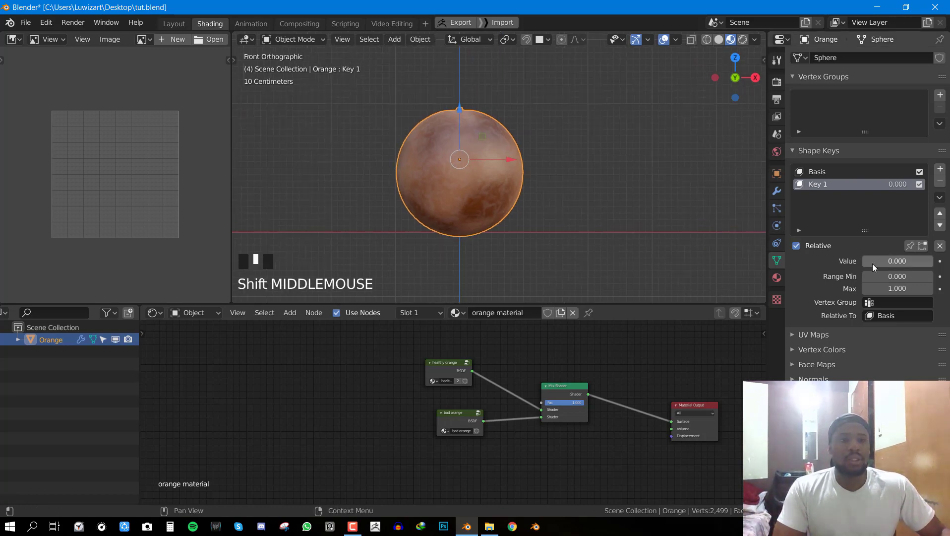
pyautogui.click(910, 246)
# - Put the orange into Sculpt Mode in a maximized viewport and set up the Grab brush with an adjusted radius
pyautogui.hotkey('ctrl', 'space')
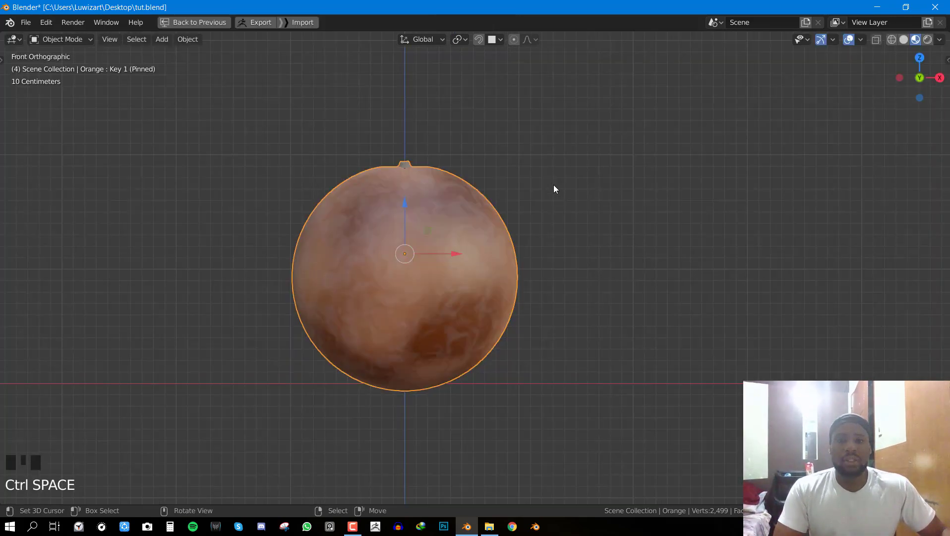
pyautogui.scroll(-3, 554, 187)
pyautogui.scroll(4, 467, 193)
pyautogui.hotkey('ctrl', 'Tab')
pyautogui.click(475, 273)
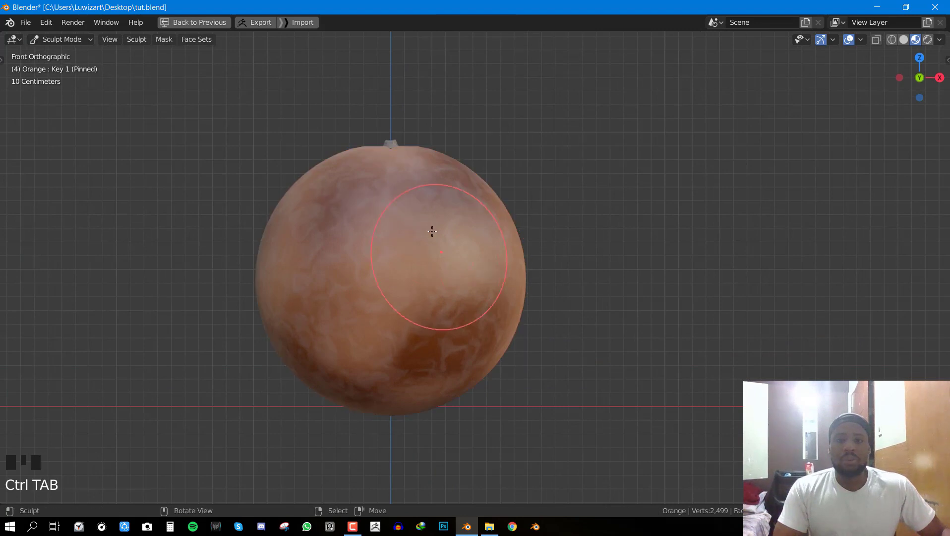
pyautogui.moveTo(432, 231); pyautogui.dragTo(412, 248, button='middle')
pyautogui.press('f')
pyautogui.press('t')
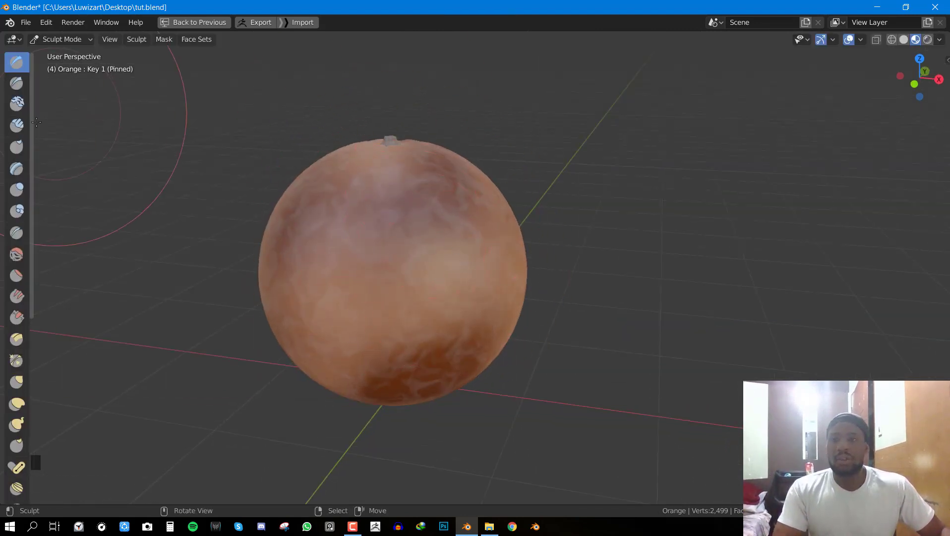
pyautogui.press('t')
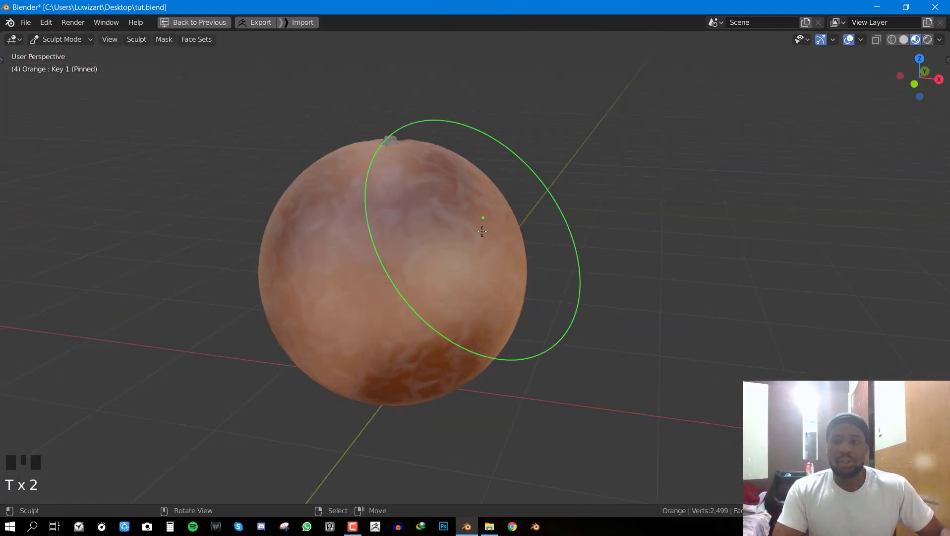
pyautogui.moveTo(312, 259); pyautogui.dragTo(286, 226, button='middle')
pyautogui.press('g')
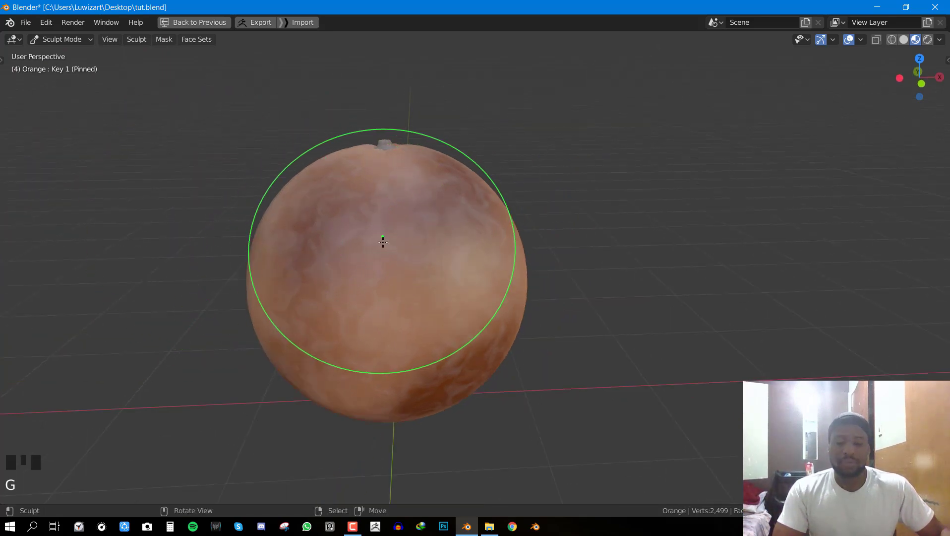
pyautogui.press('f')
pyautogui.click(471, 244)
# - Push the orange's upper left and right shoulders inward and down with the Grab brush from the front view
pyautogui.press('KP_1')
pyautogui.scroll(1, 458, 184)
pyautogui.moveTo(465, 145); pyautogui.dragTo(448, 161)
pyautogui.moveTo(457, 155); pyautogui.dragTo(438, 174)
pyautogui.moveTo(328, 166); pyautogui.dragTo(328, 191)
pyautogui.moveTo(318, 161); pyautogui.dragTo(311, 183)
pyautogui.moveTo(310, 171); pyautogui.dragTo(294, 202)
# - Push the orange's upper back and its front side inward with the Grab brush from a side view
pyautogui.moveTo(441, 186); pyautogui.dragTo(343, 216, button='middle')
pyautogui.moveTo(535, 152); pyautogui.dragTo(517, 192)
pyautogui.moveTo(569, 168); pyautogui.dragTo(550, 199)
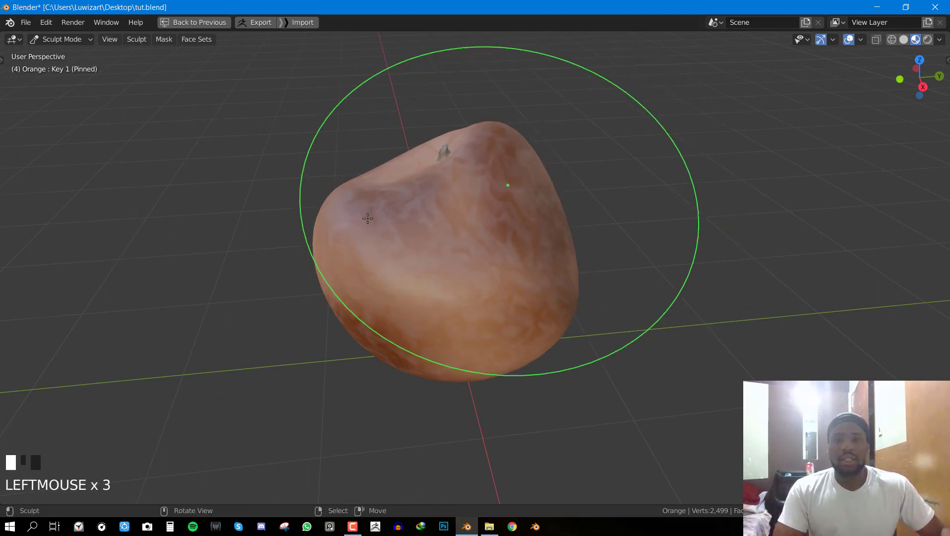
pyautogui.moveTo(343, 224); pyautogui.dragTo(359, 232)
pyautogui.moveTo(332, 249); pyautogui.dragTo(366, 240)
# - Resize the Grab brush and push deep dents into the left and right sides of the orange
pyautogui.moveTo(390, 235); pyautogui.dragTo(536, 251, button='middle')
pyautogui.moveTo(477, 261); pyautogui.dragTo(447, 241, button='middle')
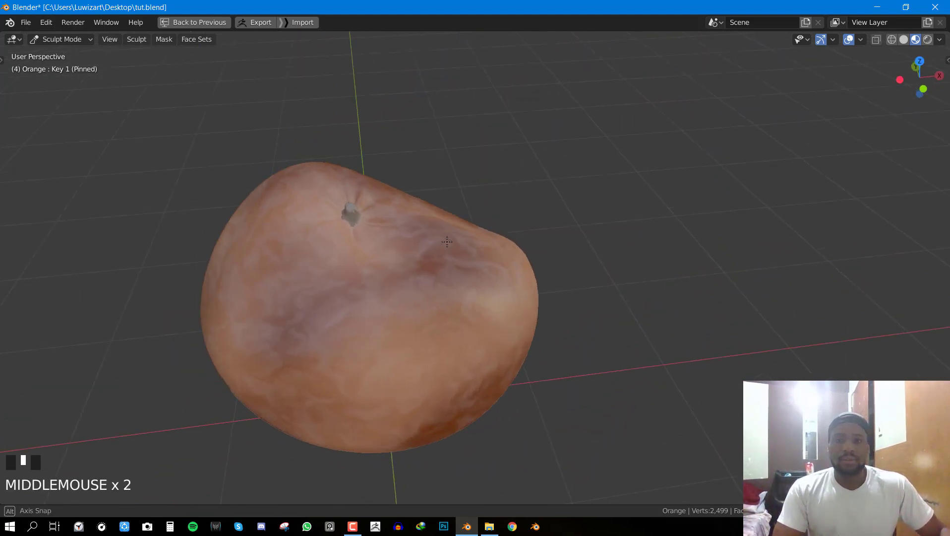
pyautogui.press('f')
pyautogui.click(447, 241)
pyautogui.moveTo(531, 278); pyautogui.dragTo(348, 314)
pyautogui.moveTo(206, 297); pyautogui.dragTo(288, 285)
pyautogui.moveTo(290, 296); pyautogui.dragTo(314, 323)
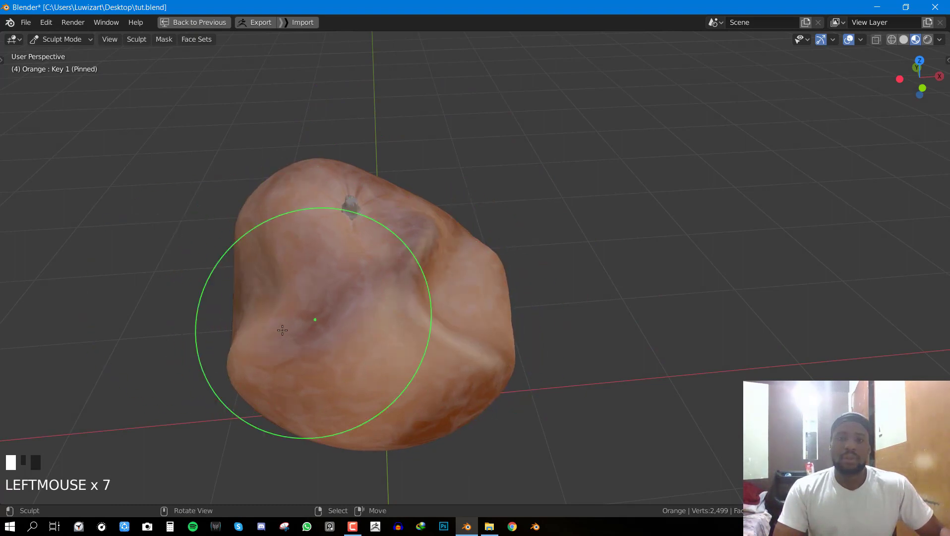
# - Push the back and remaining sides of the orange inward with the Grab brush from several angles
pyautogui.scroll(-4, 313, 323)
pyautogui.moveTo(318, 320); pyautogui.dragTo(417, 305, button='middle')
pyautogui.moveTo(416, 305); pyautogui.dragTo(429, 306)
pyautogui.moveTo(556, 316); pyautogui.dragTo(641, 327, button='middle')
pyautogui.scroll(3, 641, 327)
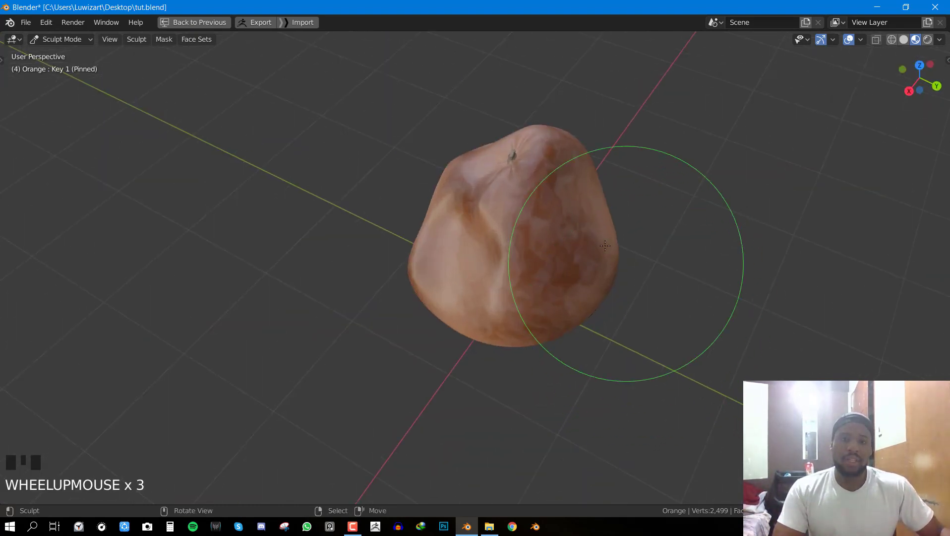
pyautogui.moveTo(603, 255); pyautogui.dragTo(551, 244)
pyautogui.moveTo(488, 236); pyautogui.dragTo(694, 289, button='middle')
pyautogui.moveTo(672, 294); pyautogui.dragTo(657, 298)
pyautogui.moveTo(670, 300); pyautogui.dragTo(620, 315)
# - Deepen the hollows and folds across the front and lower sides of the shriveled orange with the Grab brush
pyautogui.press('KP_1')
pyautogui.moveTo(304, 303); pyautogui.dragTo(465, 324)
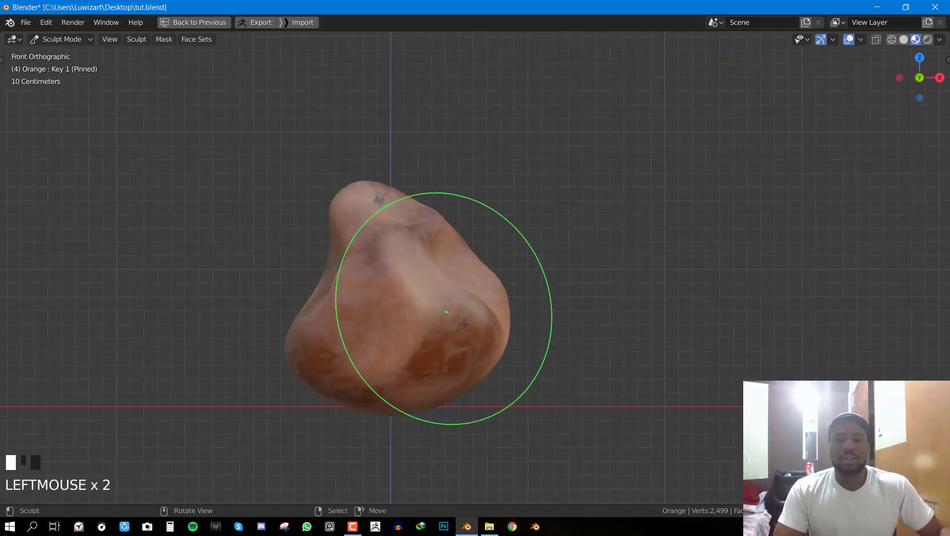
pyautogui.moveTo(443, 309); pyautogui.dragTo(471, 334, button='middle')
pyautogui.moveTo(496, 331); pyautogui.dragTo(461, 347)
pyautogui.moveTo(445, 360); pyautogui.dragTo(369, 384, button='middle')
pyautogui.moveTo(410, 313); pyautogui.dragTo(420, 251)
pyautogui.moveTo(426, 248); pyautogui.dragTo(436, 227)
pyautogui.press('KP_1')
pyautogui.moveTo(469, 284)
pyautogui.mouseDown()
pyautogui.moveTo(438, 294)
pyautogui.moveTo(395, 280)
pyautogui.mouseUp()
pyautogui.moveTo(391, 297); pyautogui.dragTo(392, 342)
pyautogui.moveTo(521, 279); pyautogui.dragTo(379, 285)
# - Return the orange to Object Mode, save the file, and restore the full editor layout
pyautogui.hotkey('ctrl', 'Tab')
pyautogui.hotkey('alt', 'a')
pyautogui.rightClick(415, 320)
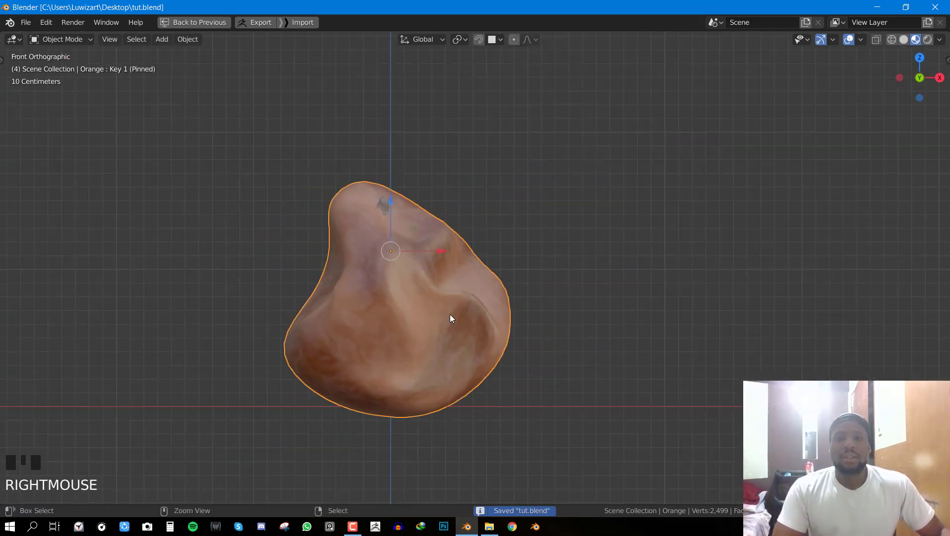
pyautogui.hotkey('ctrl', 'space')
# - Strengthen the skin bump inside the bad orange group by setting the Bump node's Strength to 0.103, and leave the group
pyautogui.scroll(9, 464, 243)
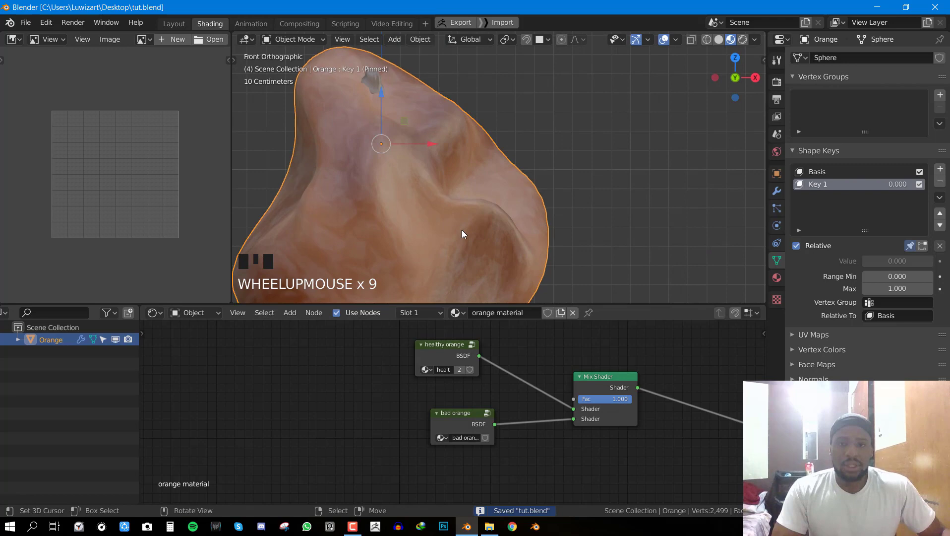
pyautogui.click(439, 407)
pyautogui.press('Tab')
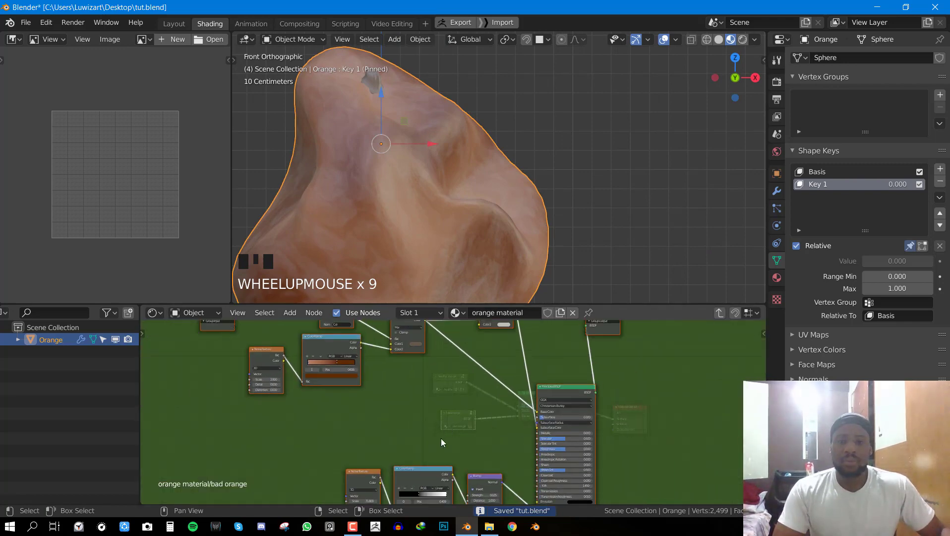
pyautogui.moveTo(478, 459); pyautogui.dragTo(439, 345, button='middle')
pyautogui.scroll(5, 439, 344)
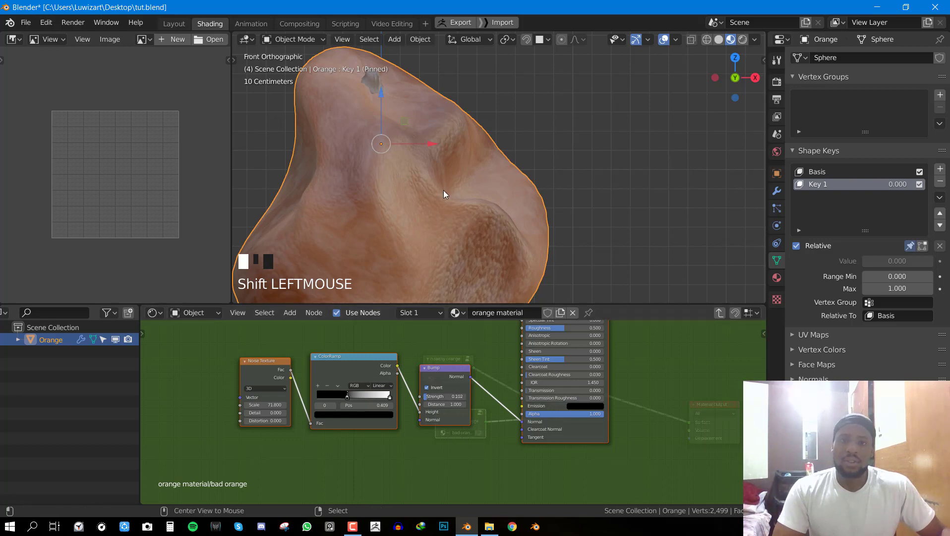
pyautogui.hotkey('alt', 'a')
pyautogui.scroll(-3, 457, 202)
pyautogui.scroll(3, 404, 209)
pyautogui.moveTo(457, 202); pyautogui.dragTo(550, 226, button='middle')
pyautogui.press('Tab')
pyautogui.scroll(-1, 456, 202)
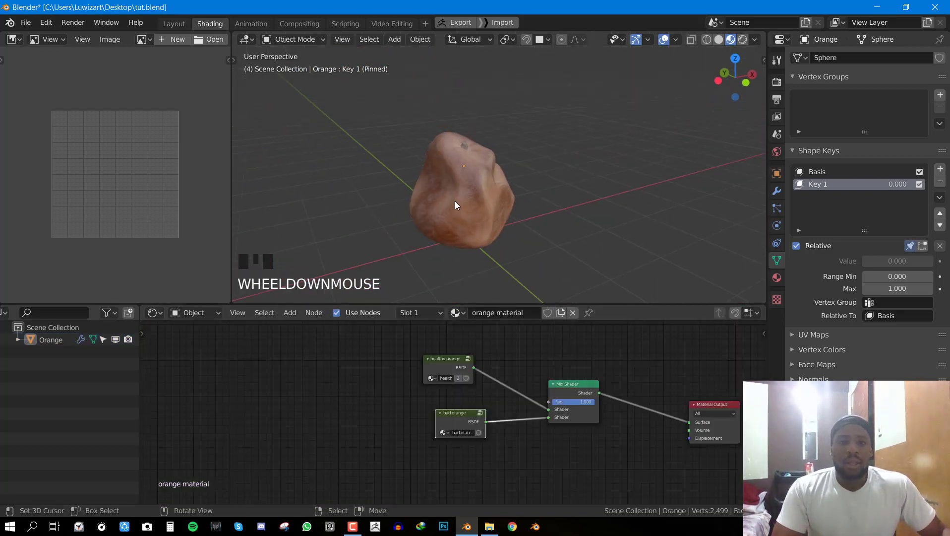
# - Save the file, then unpin the sculpted shape key and set its Value to 1.000
pyautogui.press('KP_1')
pyautogui.scroll(2, 476, 183)
pyautogui.hotkey('ctrl', 's')
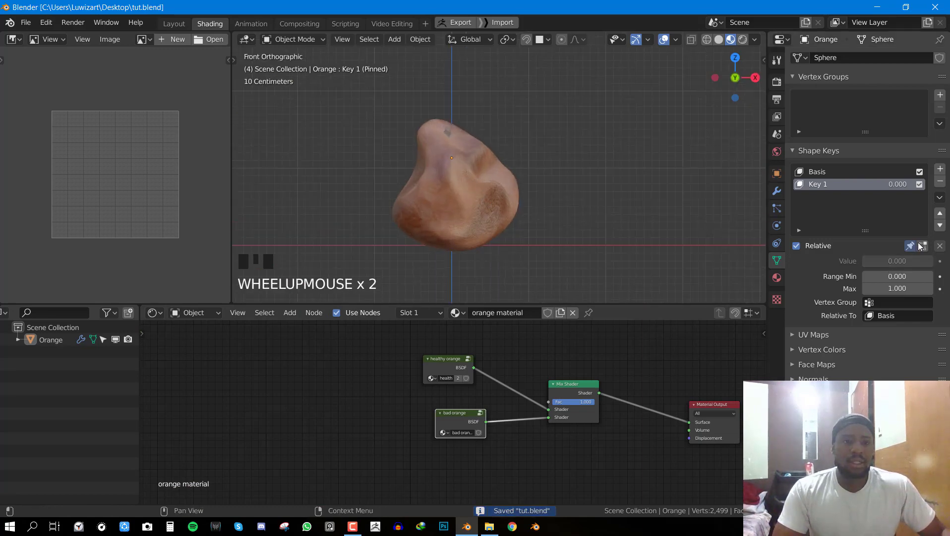
pyautogui.click(910, 245)
pyautogui.moveTo(866, 261); pyautogui.dragTo(932, 261)
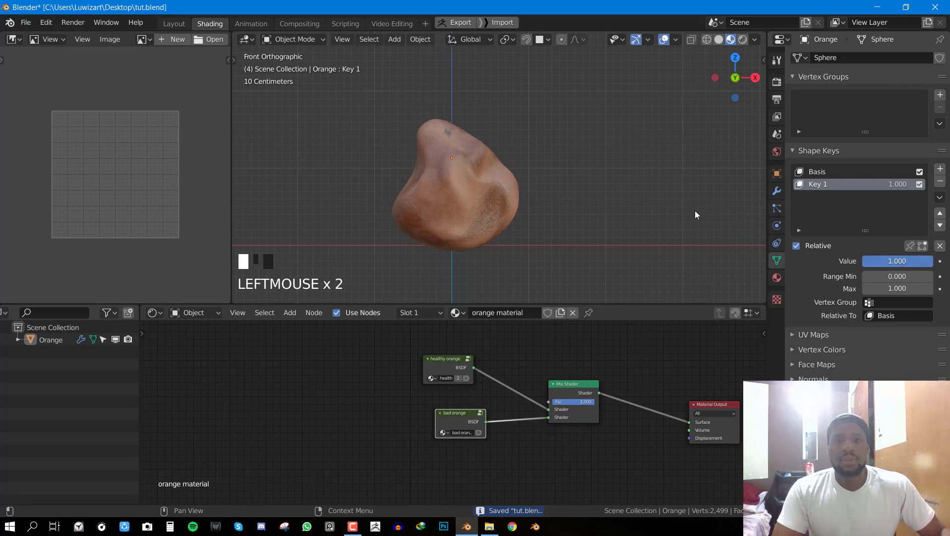
# - Re-enter Sculpt Mode, resize the brush, and sculpt extra creases into the orange's front and right side
pyautogui.scroll(3, 447, 187)
pyautogui.moveTo(448, 187); pyautogui.dragTo(570, 183, button='middle')
pyautogui.rightClick(538, 177)
pyautogui.hotkey('ctrl', 'Tab')
pyautogui.click(500, 216)
pyautogui.scroll(2, 496, 211)
pyautogui.press('f')
pyautogui.click(478, 171)
pyautogui.keyDown('ctrl'); pyautogui.moveTo(454, 181); pyautogui.dragTo(406, 259); pyautogui.keyUp('ctrl')
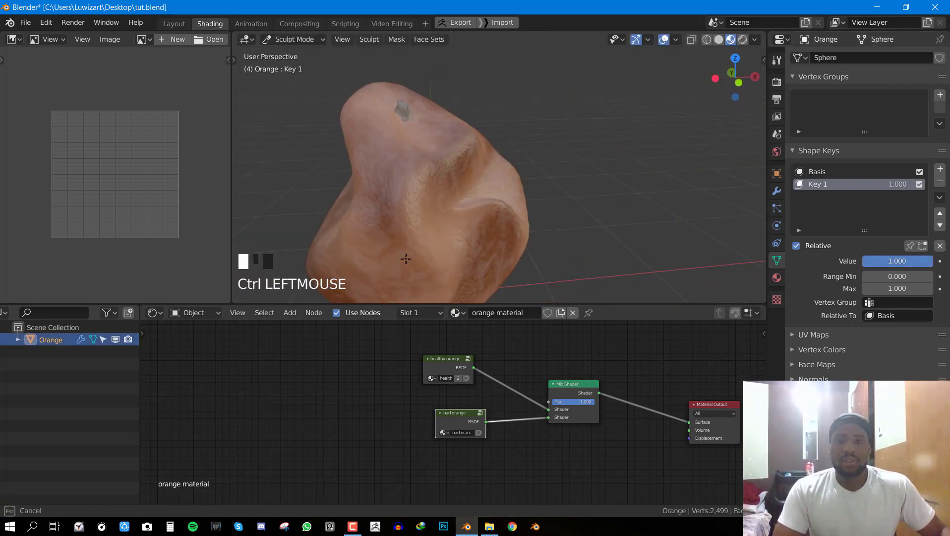
pyautogui.keyDown('ctrl'); pyautogui.moveTo(471, 210); pyautogui.dragTo(447, 216); pyautogui.keyUp('ctrl')
pyautogui.moveTo(528, 192); pyautogui.dragTo(449, 216, button='middle')
pyautogui.keyDown('ctrl'); pyautogui.moveTo(500, 148); pyautogui.dragTo(466, 145); pyautogui.keyUp('ctrl')
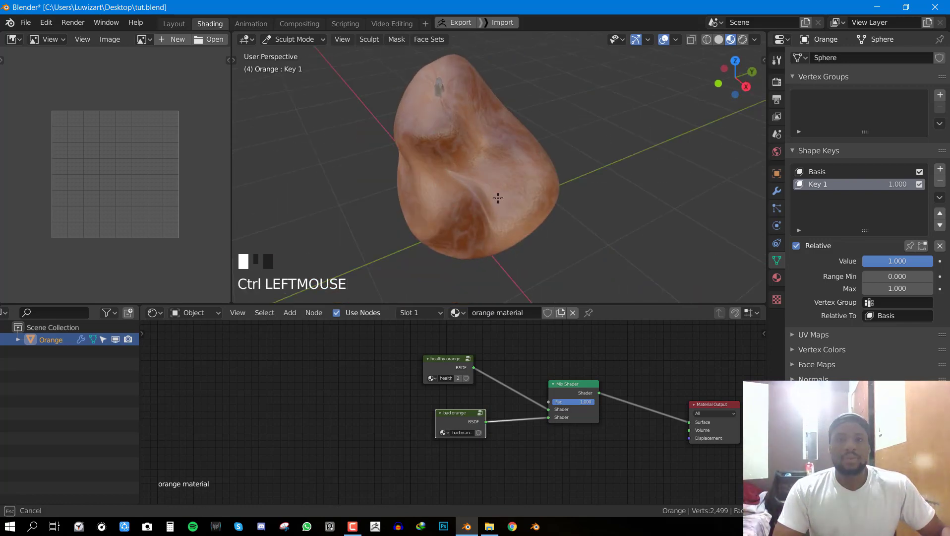
# - Return to Object Mode, set the Mix Shader's Fac to 0.000, and save the file
pyautogui.press('KP_1')
pyautogui.hotkey('ctrl', 'Tab')
pyautogui.click(318, 170)
pyautogui.hotkey('alt', 'a')
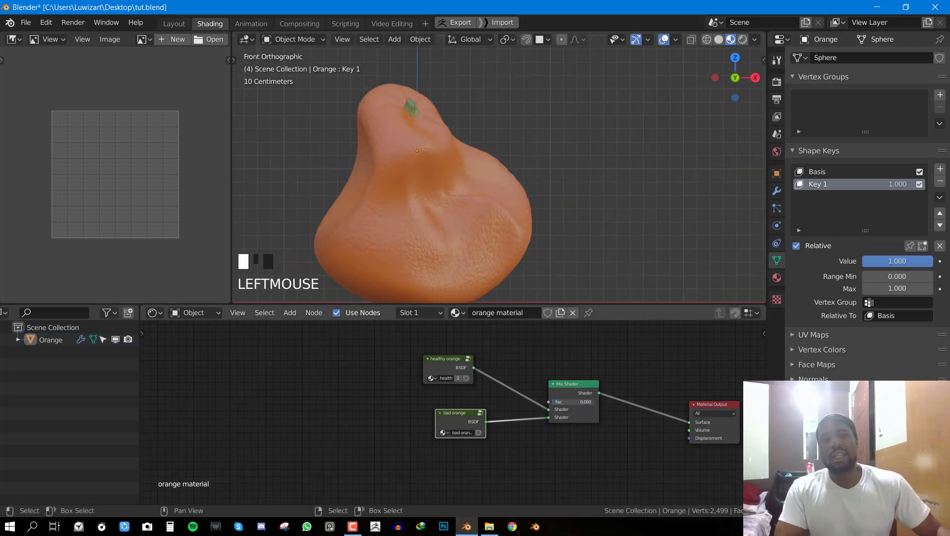
pyautogui.scroll(-4, 435, 166)
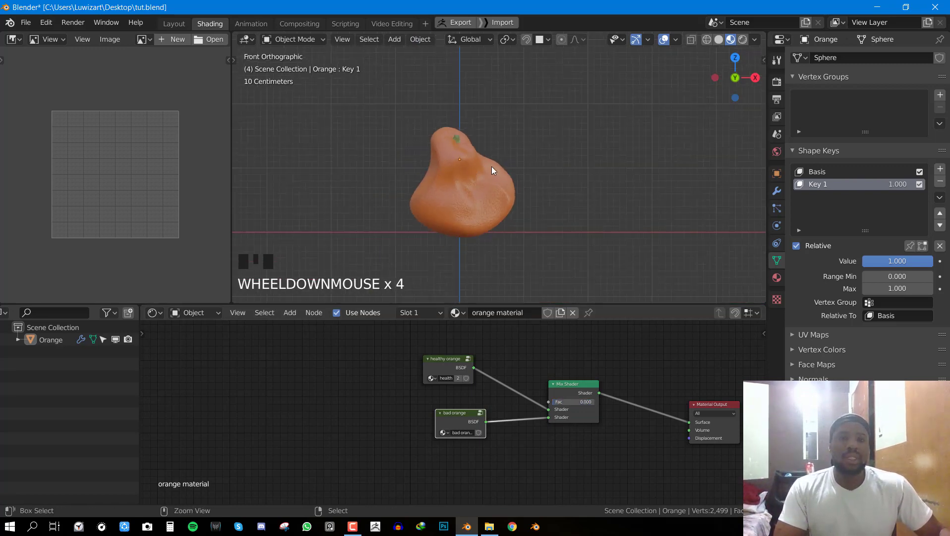
pyautogui.hotkey('ctrl', 's')
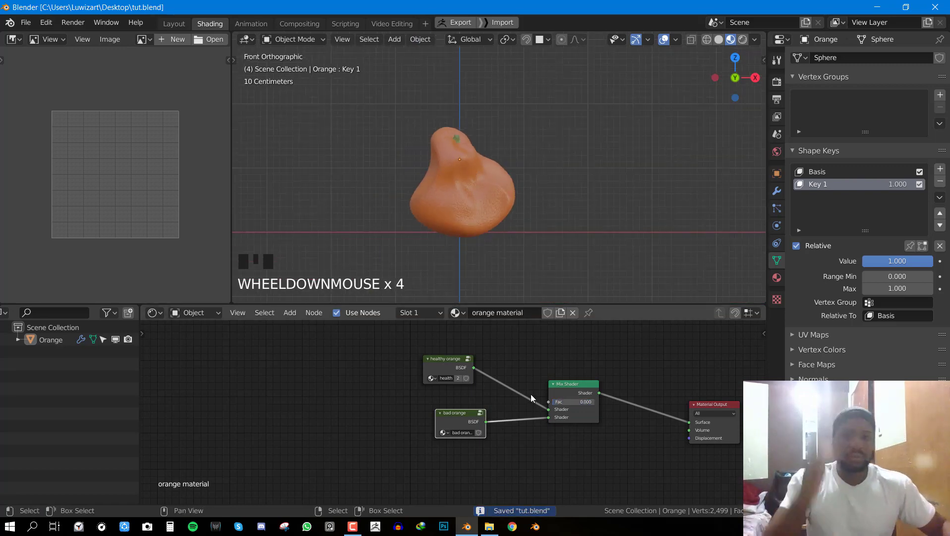
# - Add a Plain Axes empty above and to the left of the orange, name it FX driver, and raise it slightly
pyautogui.scroll(-3, 496, 167)
pyautogui.keyDown('shift'); pyautogui.moveTo(481, 138); pyautogui.dragTo(501, 233, button='middle'); pyautogui.keyUp('shift')
pyautogui.keyDown('shift'); pyautogui.rightClick(402, 188); pyautogui.keyUp('shift')
pyautogui.hotkey('shift', 'a')
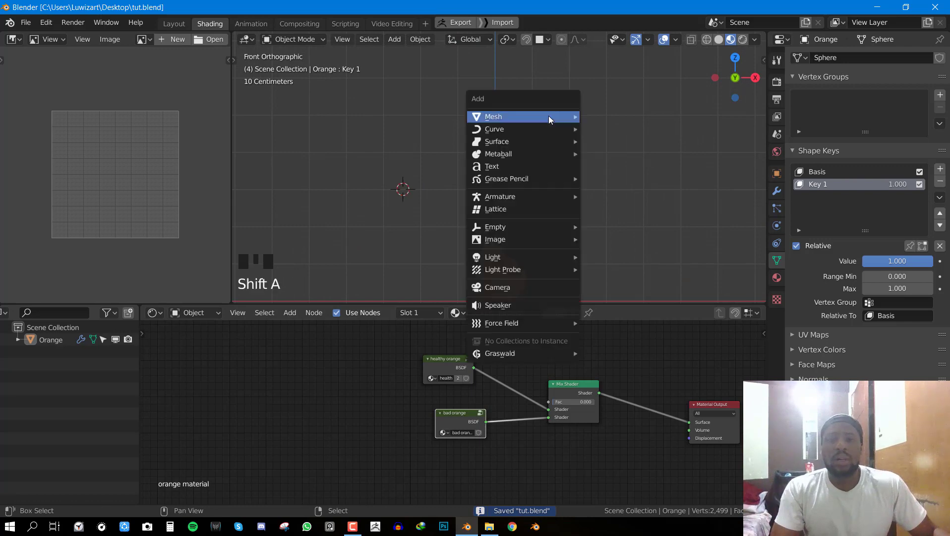
pyautogui.moveTo(502, 228)
pyautogui.click(658, 226)
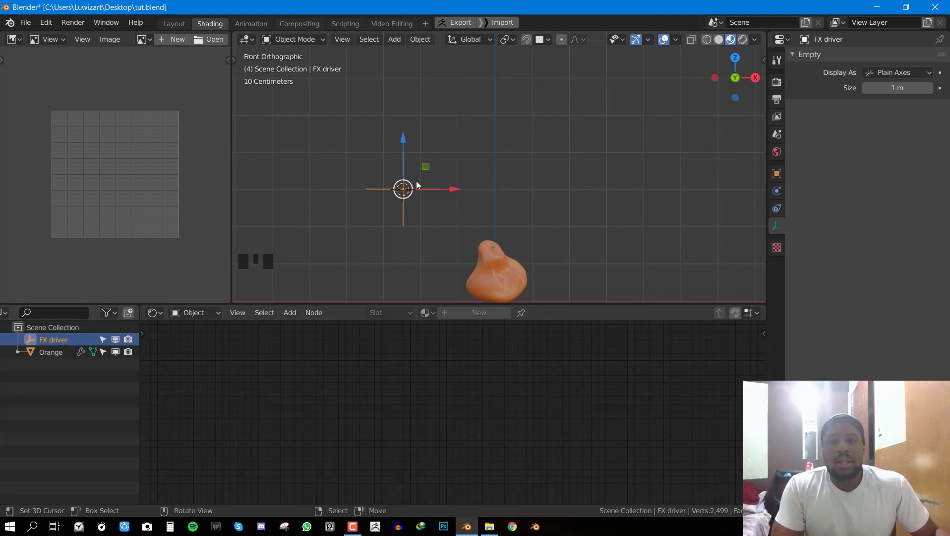
pyautogui.moveTo(404, 153); pyautogui.dragTo(407, 139)
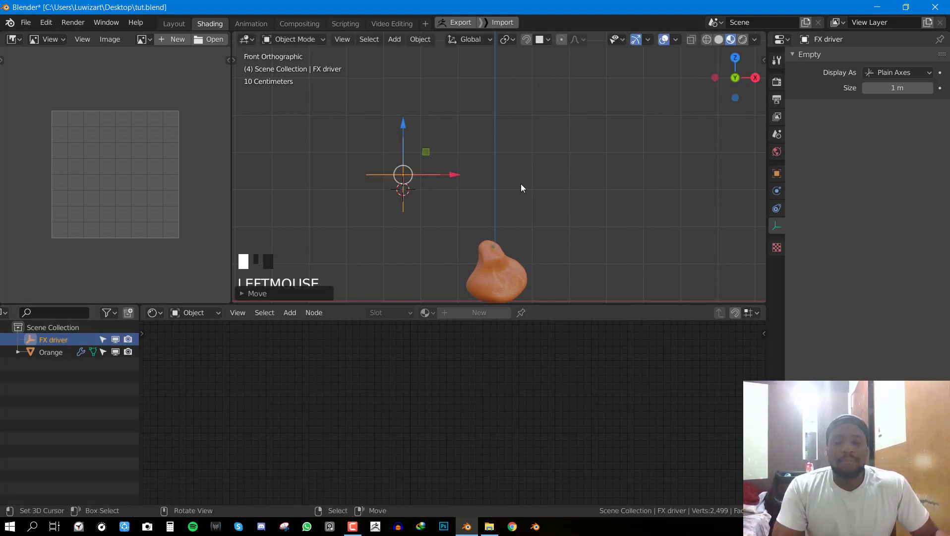
# - Maximize the 3D viewport and try clearing the FX driver empty's location
pyautogui.hotkey('ctrl', 'space')
pyautogui.hotkey('alt', 'g')
pyautogui.scroll(-1, 535, 332)
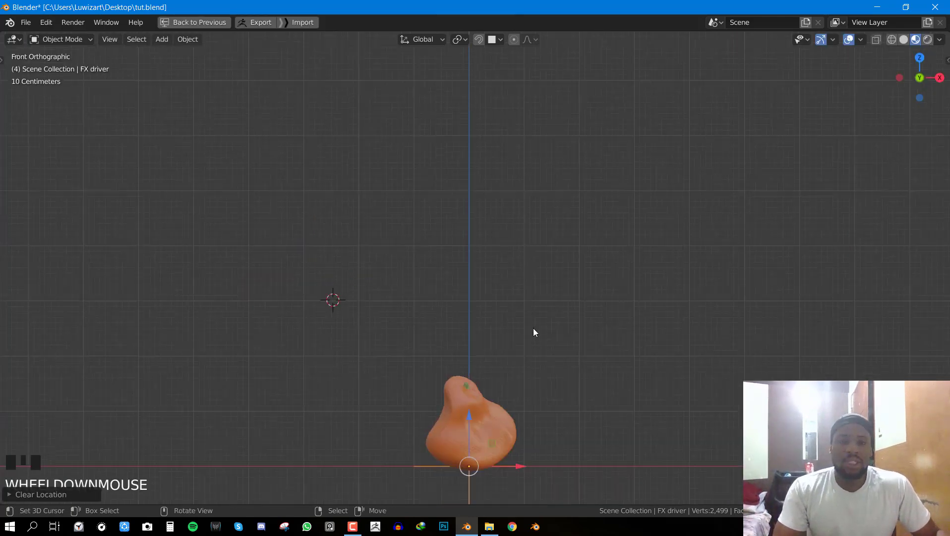
pyautogui.scroll(-4, 534, 328)
pyautogui.keyDown('shift'); pyautogui.moveTo(533, 328); pyautogui.dragTo(539, 255, button='middle'); pyautogui.keyUp('shift')
pyautogui.scroll(4, 553, 249)
pyautogui.hotkey('ctrl', 'z')
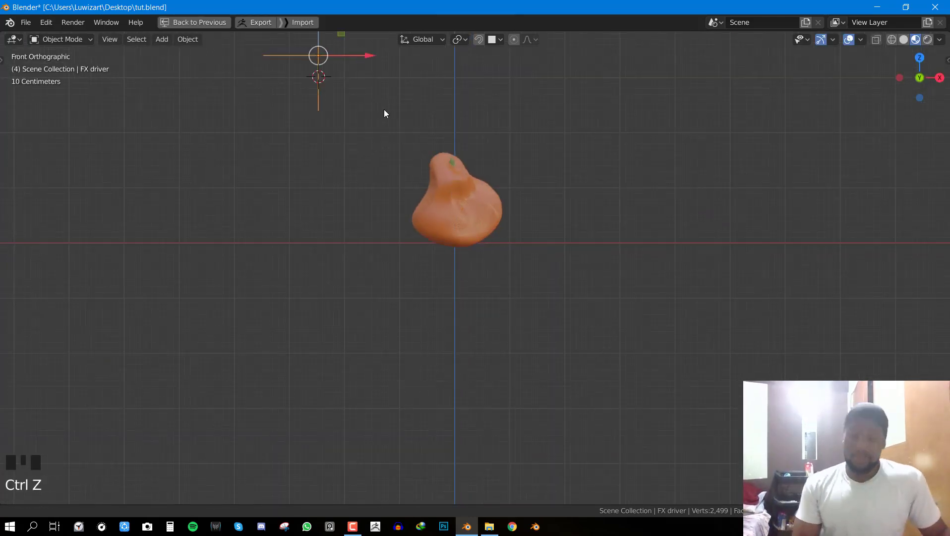
pyautogui.keyDown('shift'); pyautogui.moveTo(384, 110); pyautogui.dragTo(390, 140, button='middle'); pyautogui.keyUp('shift')
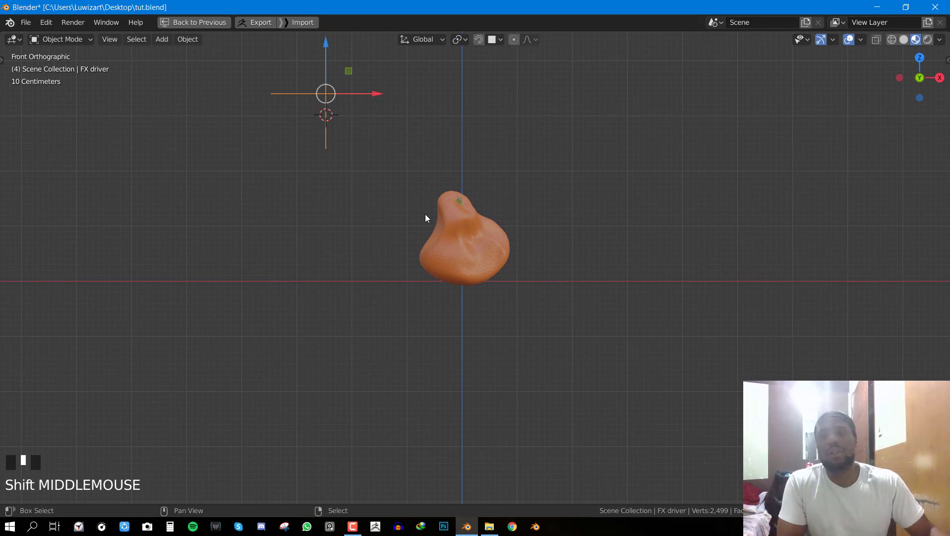
# - Move the FX driver empty along the Y axis toward the front and apply all its transforms to deltas
pyautogui.keyDown('shift'); pyautogui.moveTo(427, 212); pyautogui.dragTo(447, 286, button='middle'); pyautogui.keyUp('shift')
pyautogui.moveTo(412, 175); pyautogui.dragTo(481, 86, button='middle')
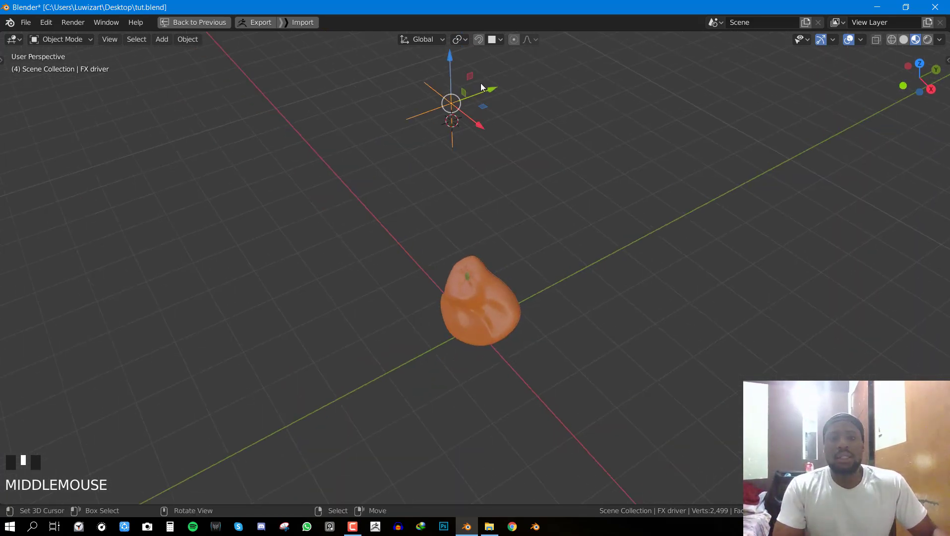
pyautogui.moveTo(492, 90); pyautogui.dragTo(401, 138)
pyautogui.moveTo(387, 141); pyautogui.dragTo(333, 184, button='middle')
pyautogui.press('KP_1')
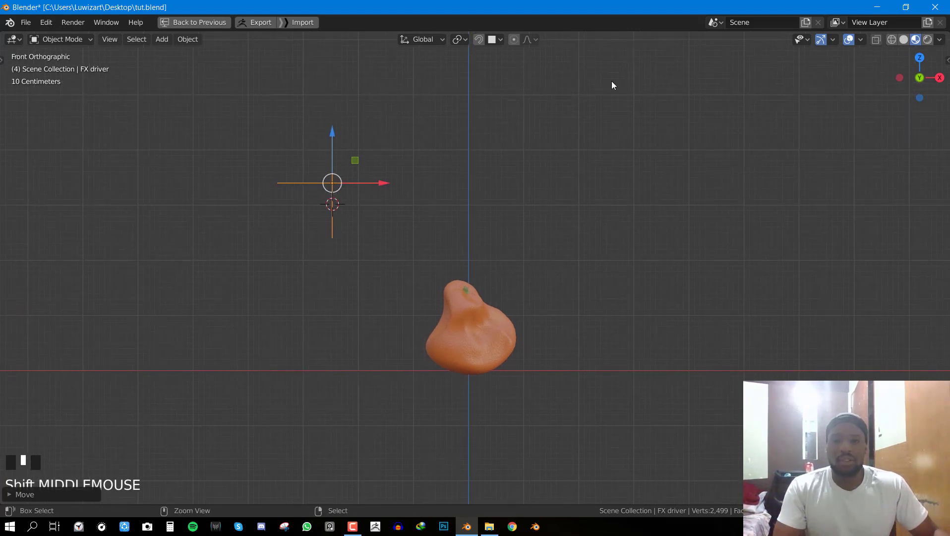
pyautogui.hotkey('ctrl', 'a')
pyautogui.hotkey('ctrl', 'a')
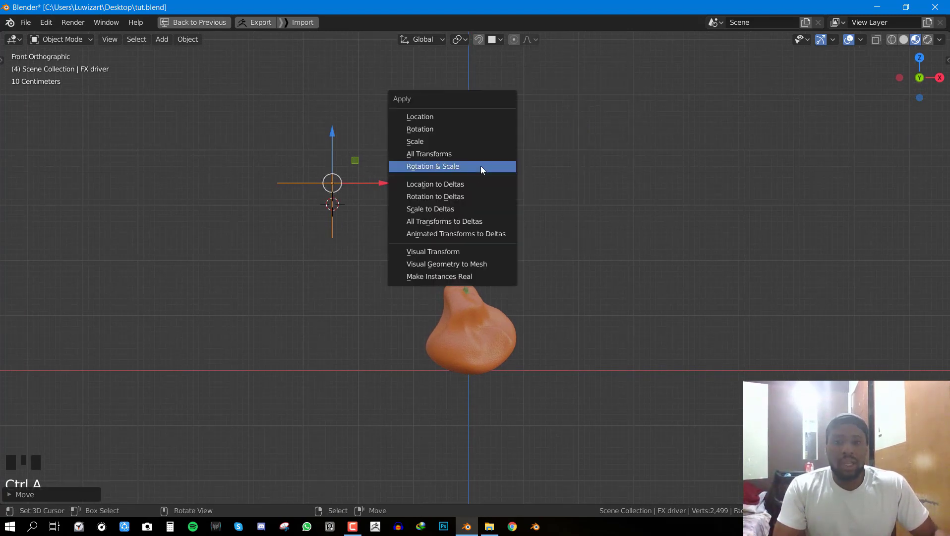
pyautogui.click(470, 226)
# - Test the FX driver's rest position by moving it to the right of the orange, and clear its location and scale
pyautogui.press('g')
pyautogui.click(793, 178)
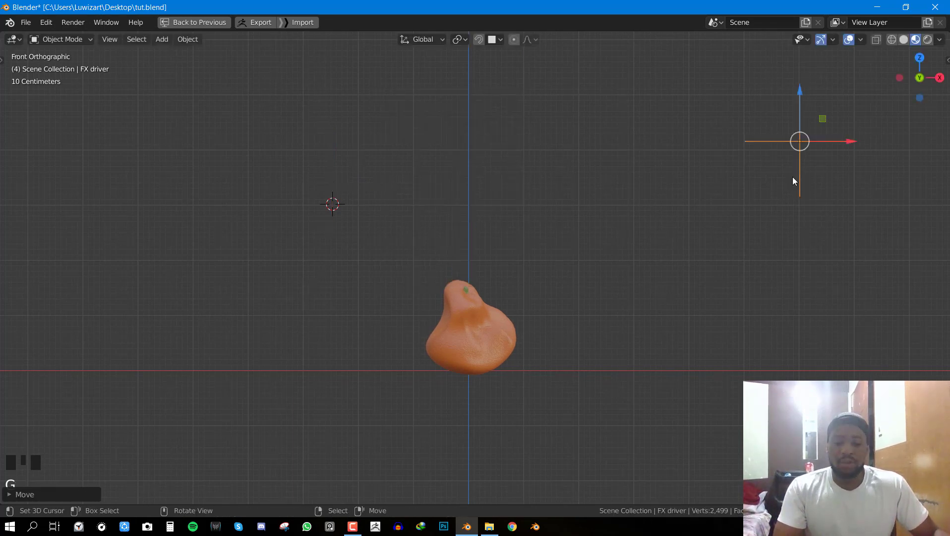
pyautogui.hotkey('alt', 'g')
pyautogui.moveTo(356, 190); pyautogui.dragTo(475, 208, button='middle')
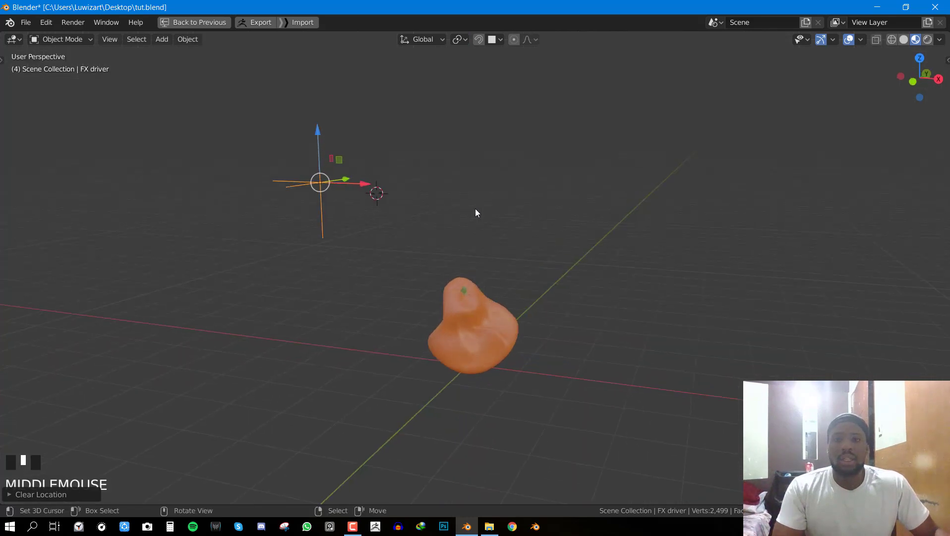
pyautogui.press('s')
pyautogui.hotkey('alt', 's')
pyautogui.moveTo(407, 175); pyautogui.dragTo(384, 226, button='middle')
pyautogui.press('KP_1')
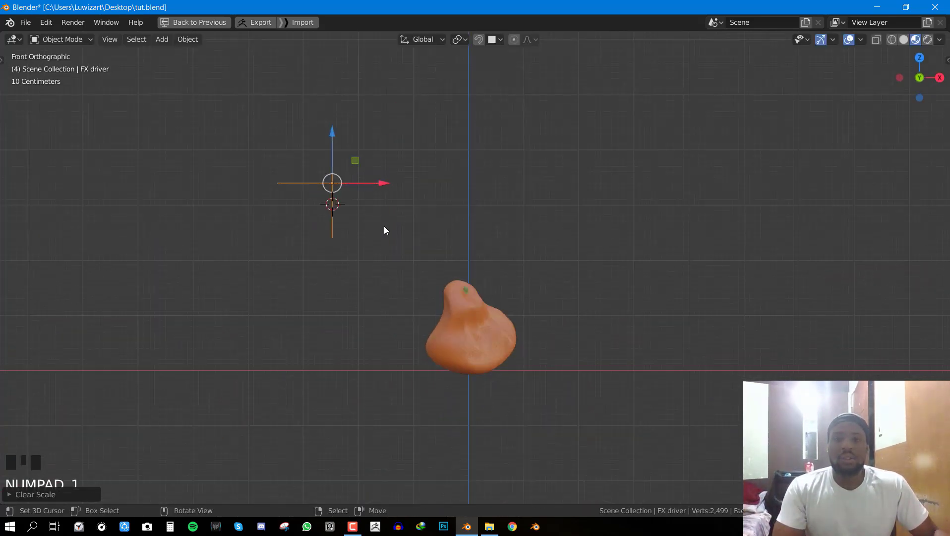
# - Select the orange, save the file, restore the split layout, and set shape key Key 1's value to 0.000
pyautogui.rightClick(495, 335)
pyautogui.hotkey('ctrl', 's')
pyautogui.hotkey('ctrl', 'space')
pyautogui.moveTo(913, 262); pyautogui.dragTo(838, 261)
# - Add a driver to the Key 1 value with the expression var and the FX driver empty as its variable's object
pyautogui.scroll(4, 496, 212)
pyautogui.rightClick(900, 263)
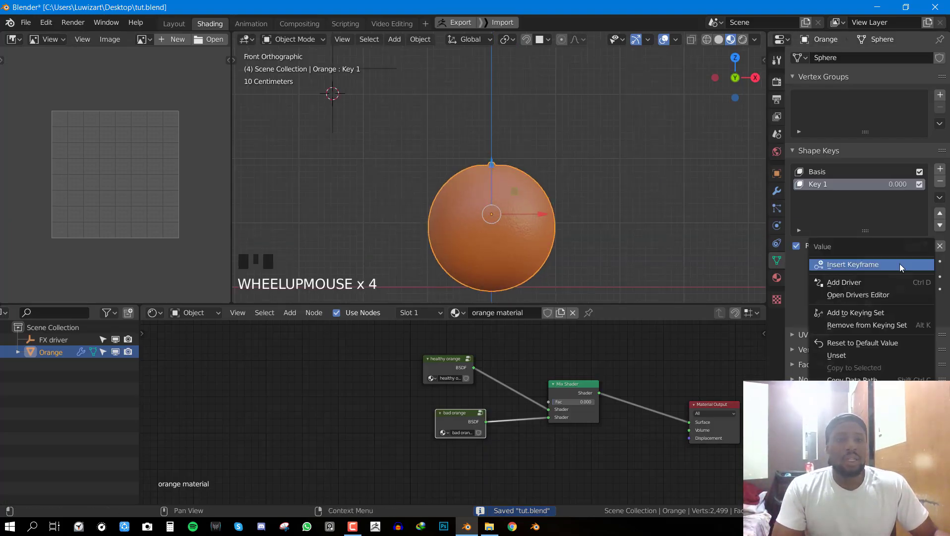
pyautogui.click(880, 281)
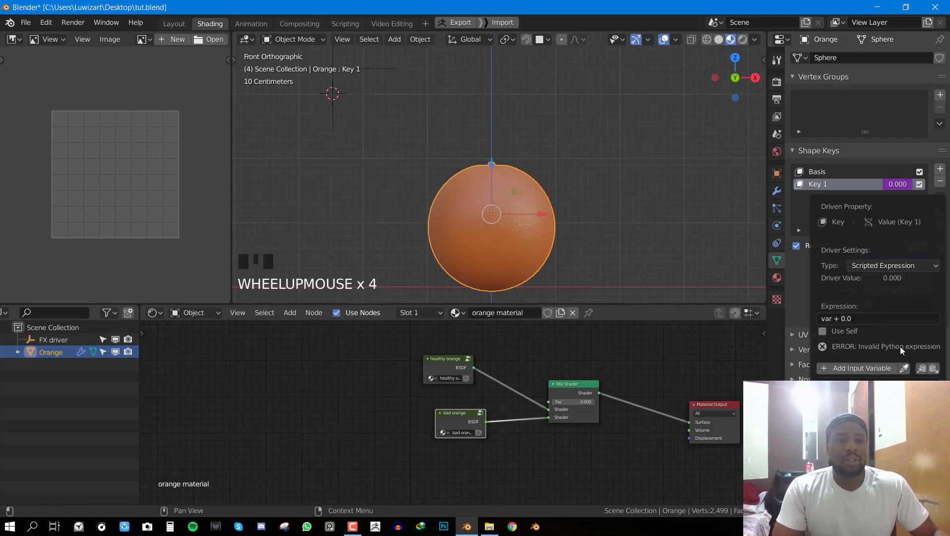
pyautogui.click(874, 319)
pyautogui.write('var]')
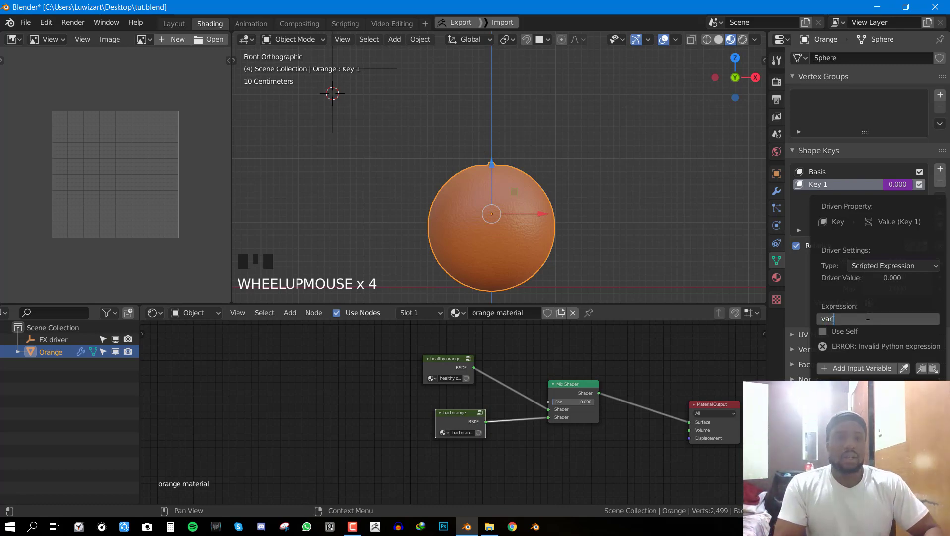
pyautogui.press('Return')
pyautogui.click(869, 318)
pyautogui.write('var')
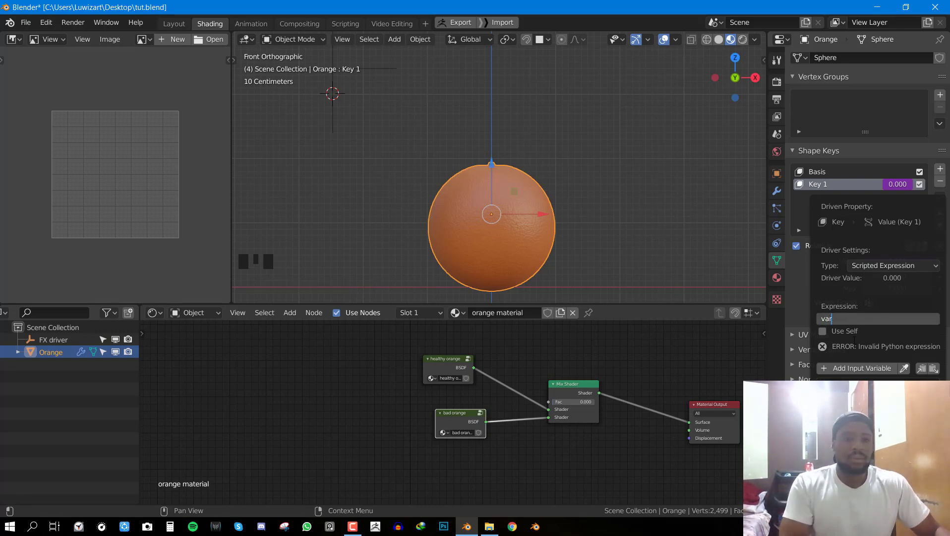
pyautogui.press('Return')
pyautogui.click(888, 403)
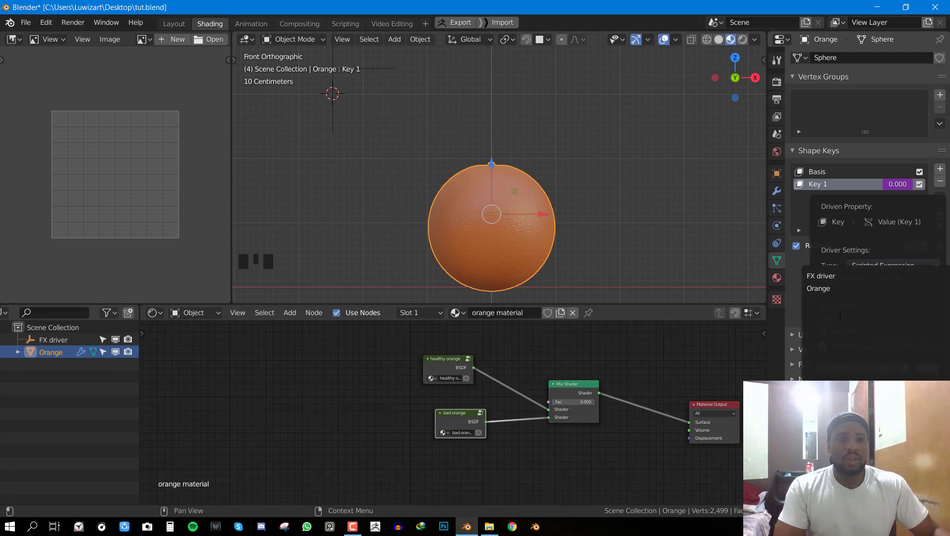
pyautogui.click(821, 276)
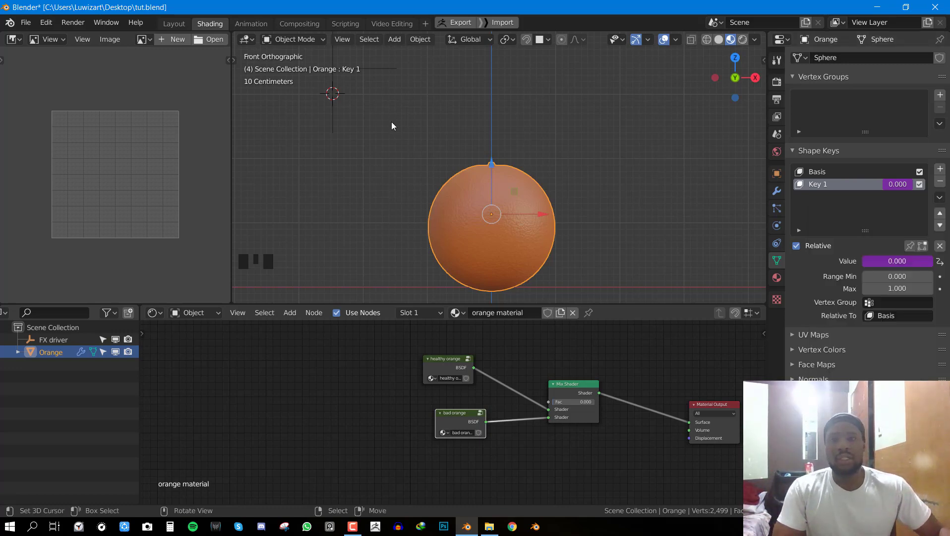
# - Select the FX driver empty, test the driver by moving it along X toward the orange, and undo the move
pyautogui.scroll(-1, 390, 82)
pyautogui.rightClick(391, 81)
pyautogui.keyDown('shift'); pyautogui.moveTo(434, 86); pyautogui.dragTo(434, 186, button='middle'); pyautogui.keyUp('shift')
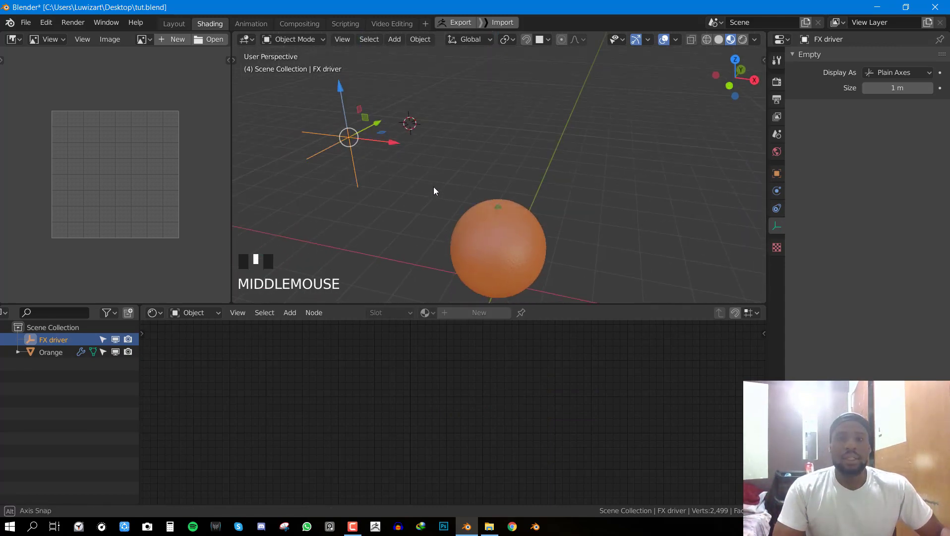
pyautogui.press('KP_1')
pyautogui.moveTo(401, 132); pyautogui.dragTo(435, 152, button='middle')
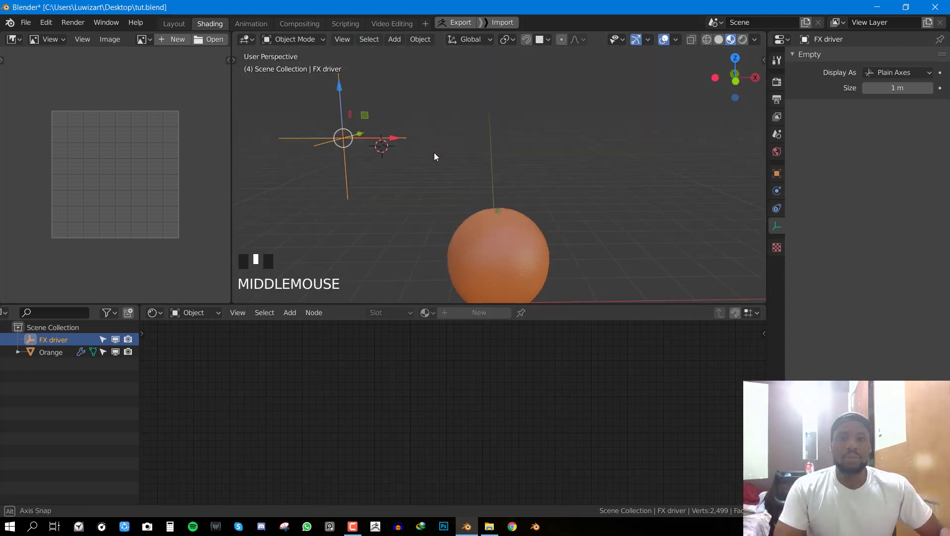
pyautogui.press('KP_1')
pyautogui.moveTo(399, 139); pyautogui.dragTo(517, 156)
pyautogui.hotkey('ctrl', 'z')
# - Preview the shriveling by moving the FX driver empty rightward past the orange, cancel the moves, and save the file
pyautogui.press('g')
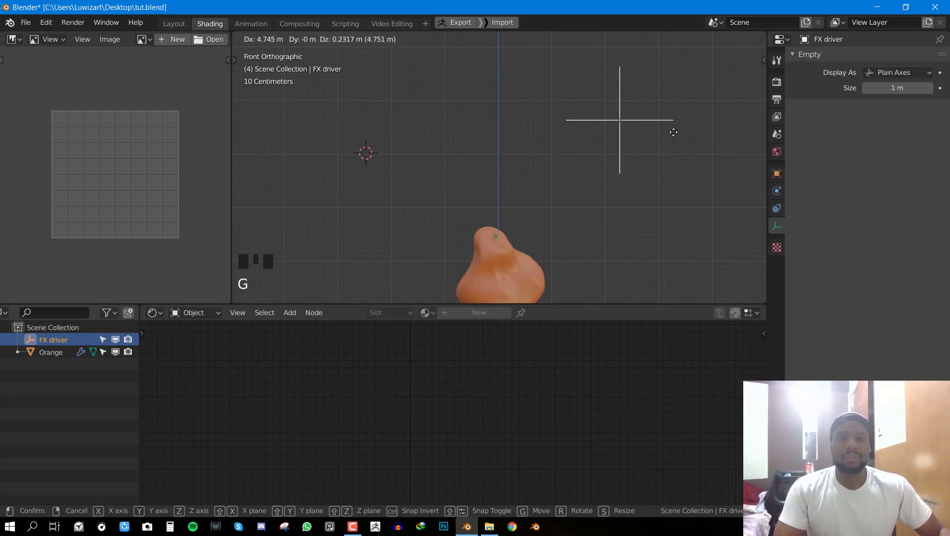
pyautogui.rightClick(596, 137)
pyautogui.press('g')
pyautogui.rightClick(750, 137)
pyautogui.scroll(-4, 525, 129)
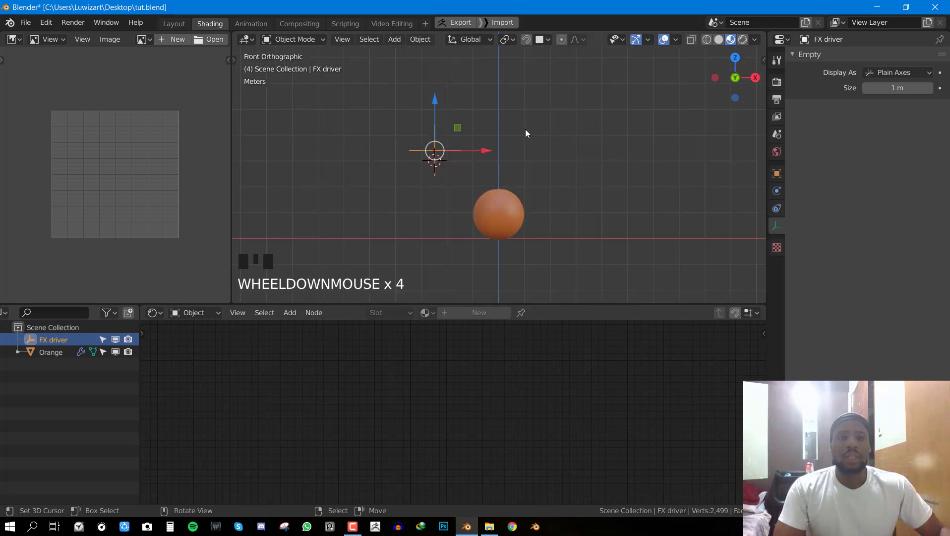
pyautogui.scroll(1, 520, 155)
pyautogui.moveTo(525, 129); pyautogui.dragTo(461, 153, button='middle')
pyautogui.hotkey('ctrl', 's')
pyautogui.scroll(3, 467, 151)
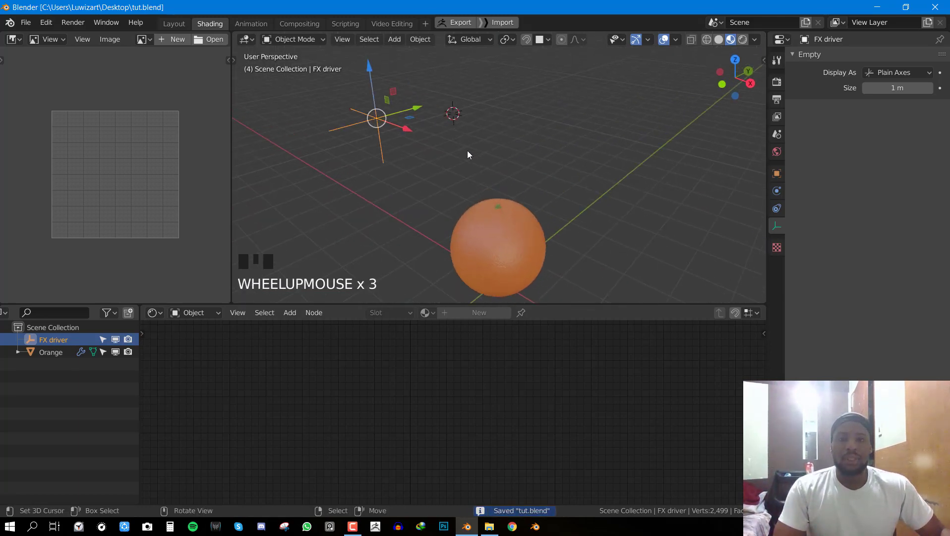
# - Examine how quickly the orange shrivels as the FX driver empty moves across its center, cancelling each move
pyautogui.press('KP_1')
pyautogui.press('g')
pyautogui.rightClick(502, 197)
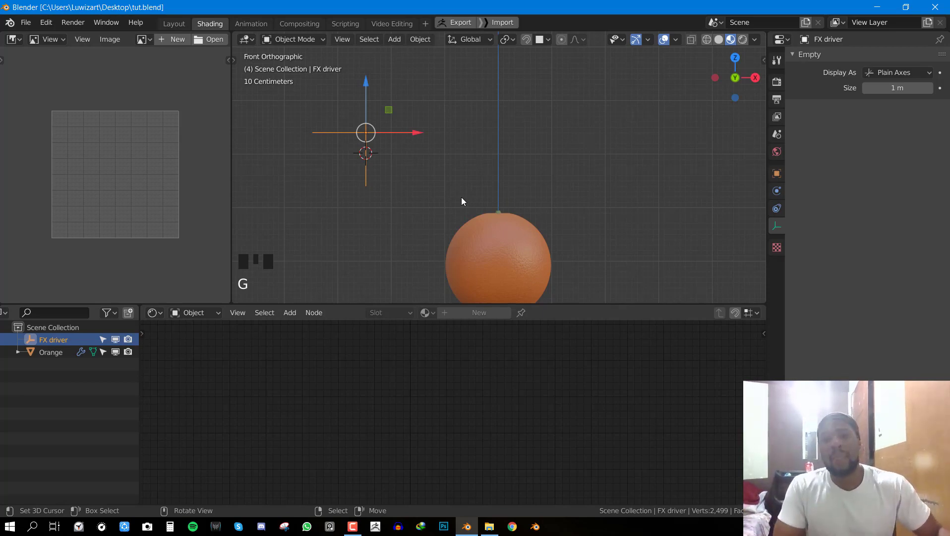
pyautogui.press('g')
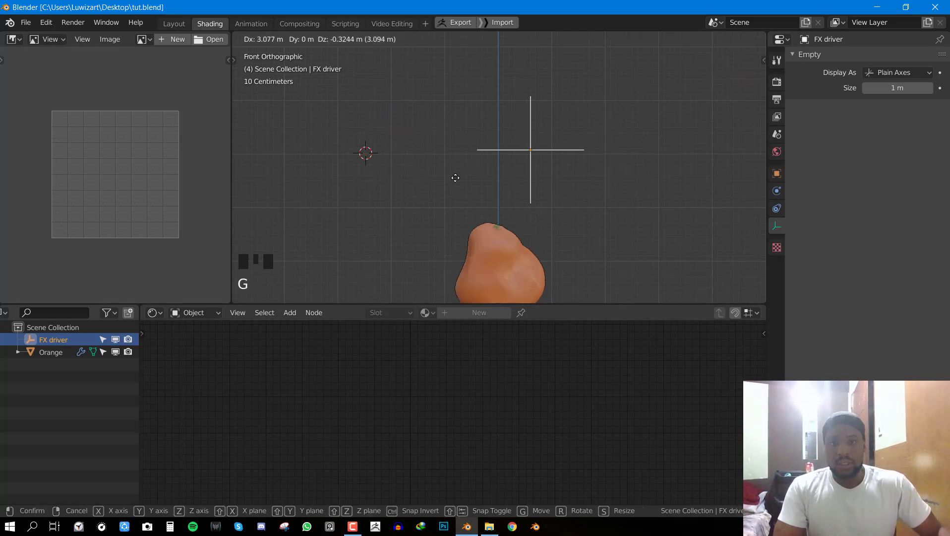
pyautogui.press('Escape')
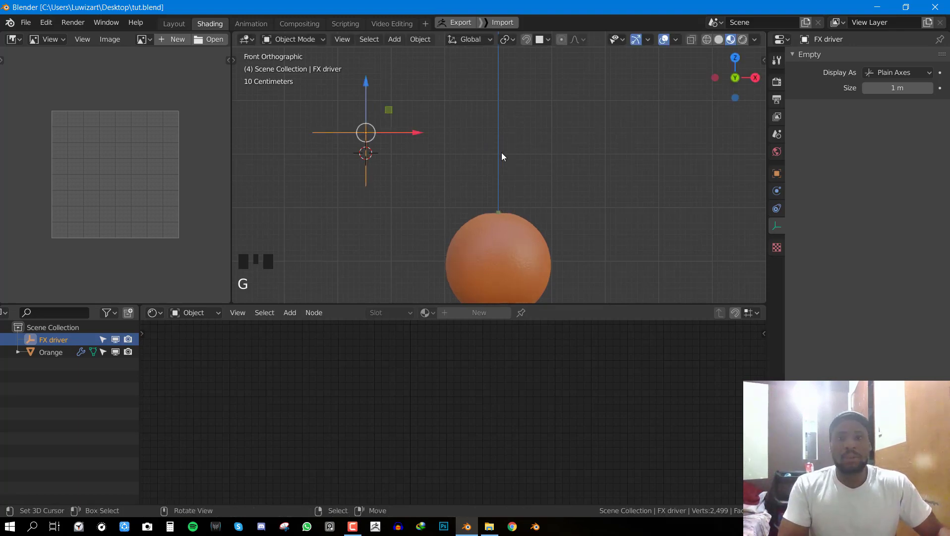
pyautogui.press('g')
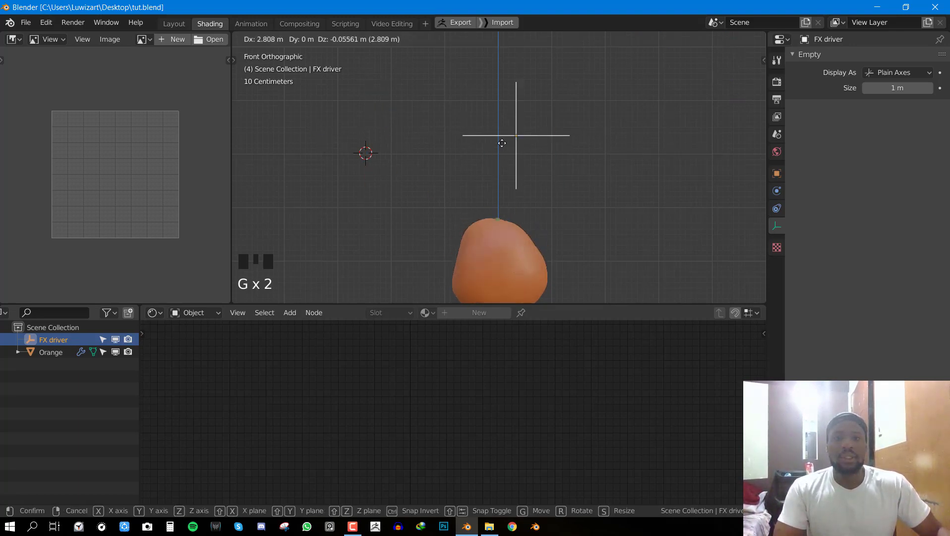
pyautogui.rightClick(500, 144)
pyautogui.moveTo(407, 132); pyautogui.dragTo(436, 138)
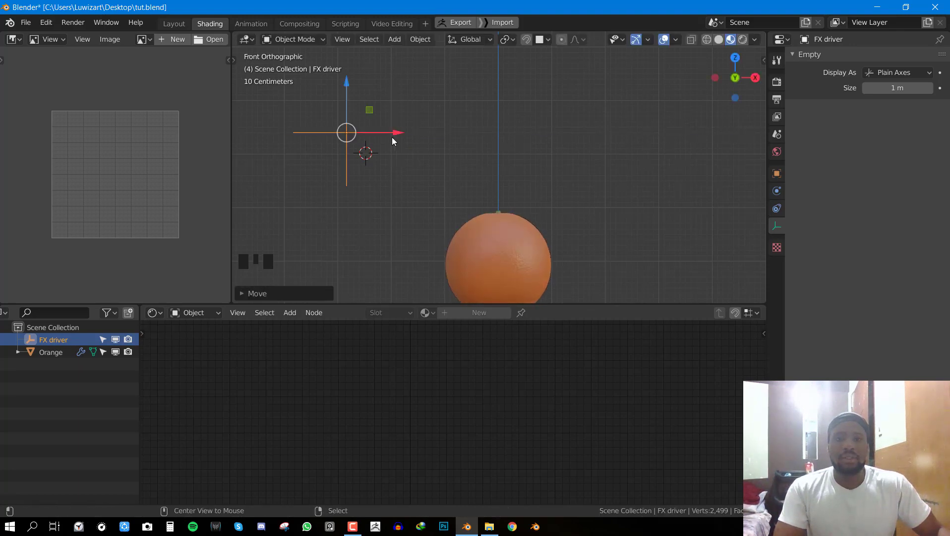
# - Save the file and open the Drivers Editor for the orange's Key 1 value
pyautogui.rightClick(469, 226)
pyautogui.hotkey('ctrl', 's')
pyautogui.rightClick(886, 184)
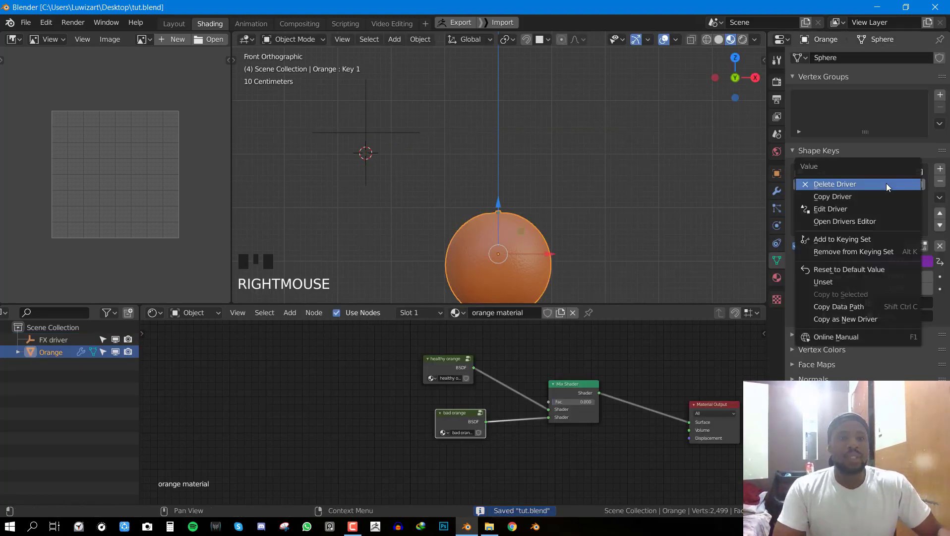
pyautogui.click(860, 223)
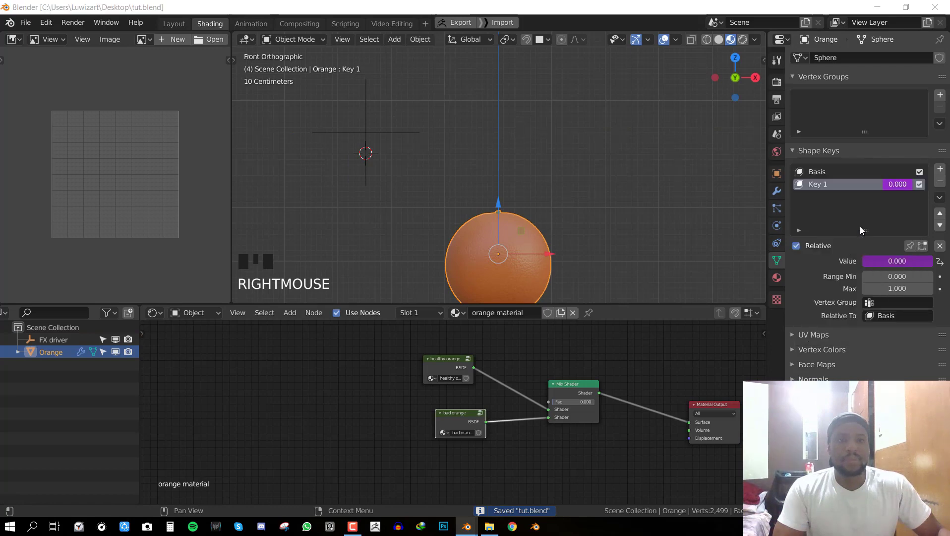
pyautogui.moveTo(604, 60); pyautogui.dragTo(485, 60)
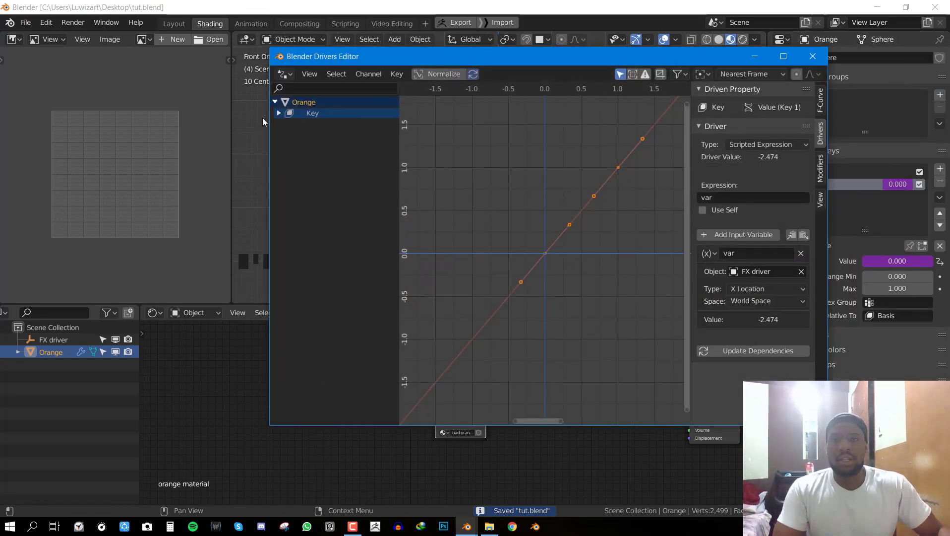
# - Add a Generator modifier to the Value (Key 1) driver curve and set its x coefficient to 0.500
pyautogui.click(278, 113)
pyautogui.click(306, 125)
pyautogui.click(821, 168)
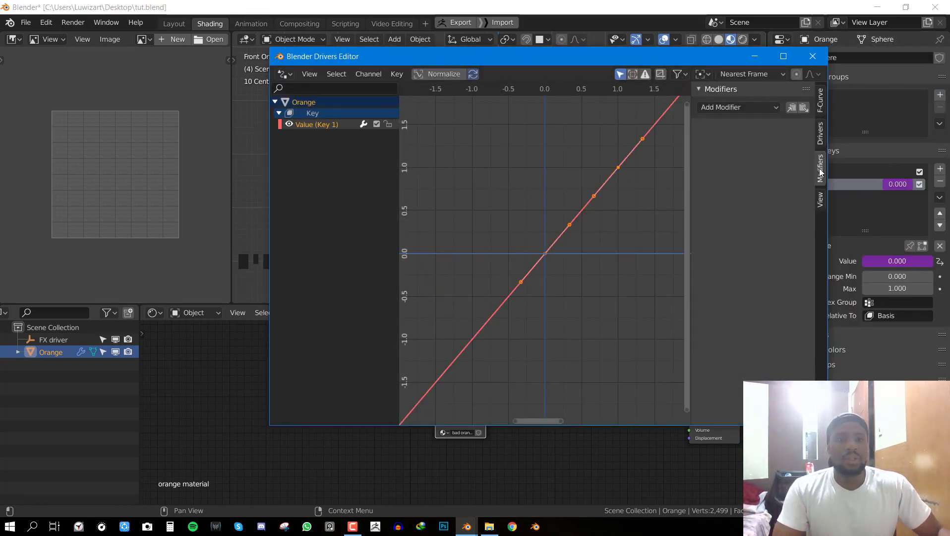
pyautogui.click(732, 108)
pyautogui.click(728, 132)
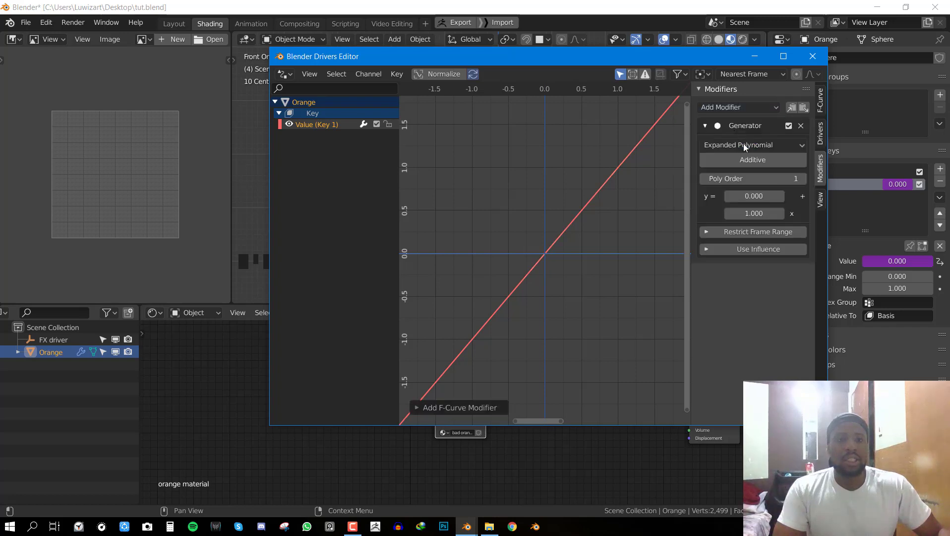
pyautogui.click(753, 213)
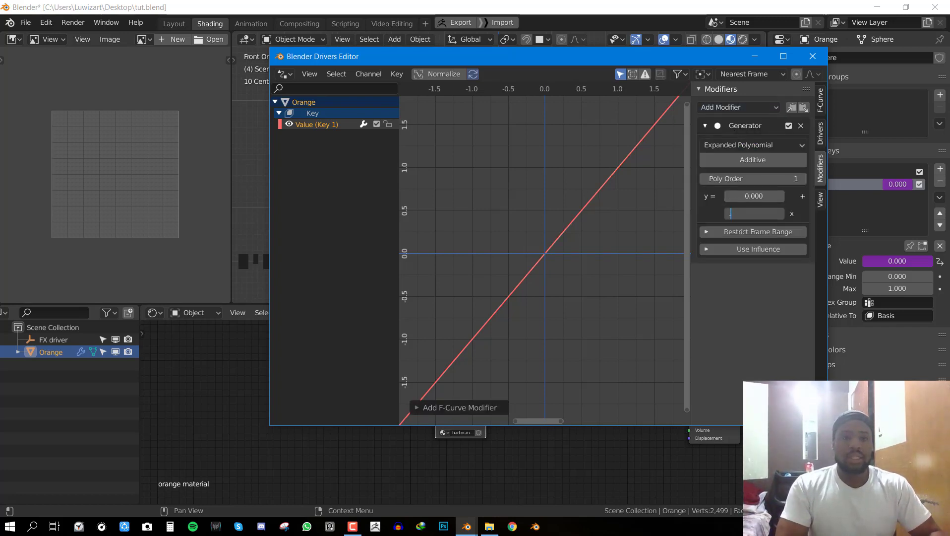
pyautogui.write('.5')
pyautogui.press('Return')
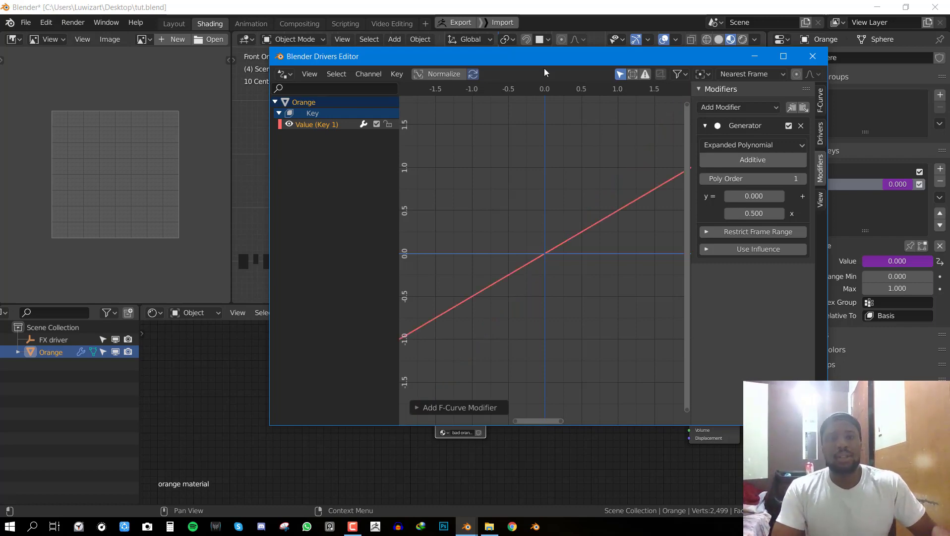
# - Move the Drivers Editor window aside and test the adjusted driver by moving the FX driver empty above and right of the orange
pyautogui.moveTo(545, 58); pyautogui.dragTo(949, 75)
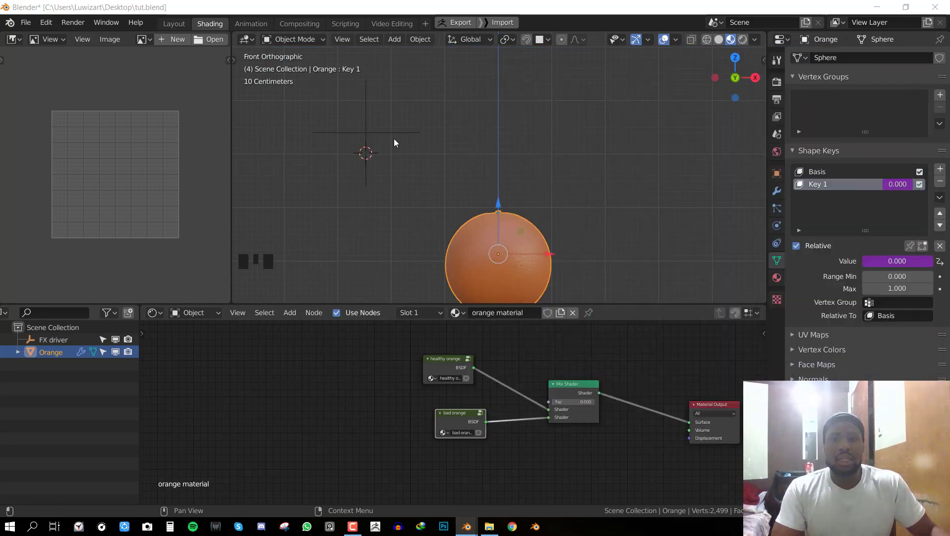
pyautogui.rightClick(395, 142)
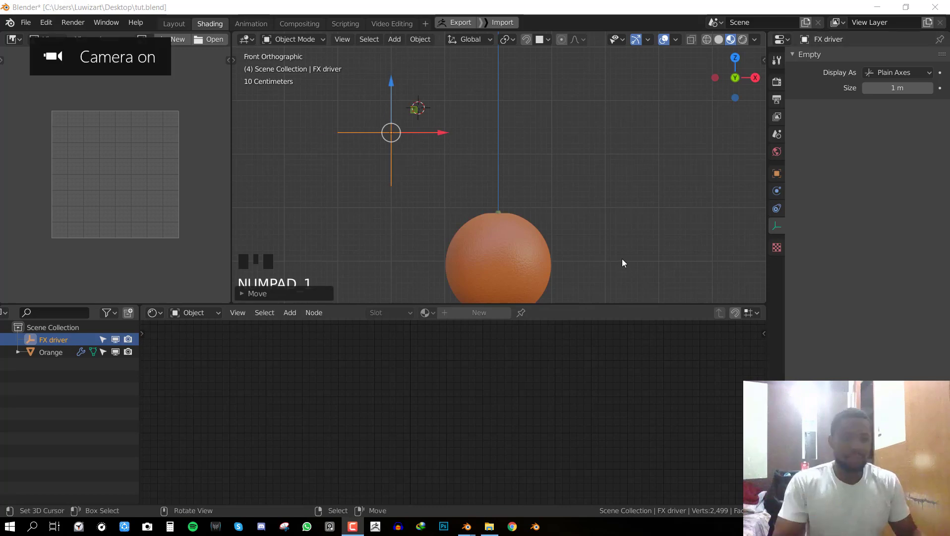
pyautogui.moveTo(523, 225); pyautogui.dragTo(532, 253, button='middle')
pyautogui.press('KP_1')
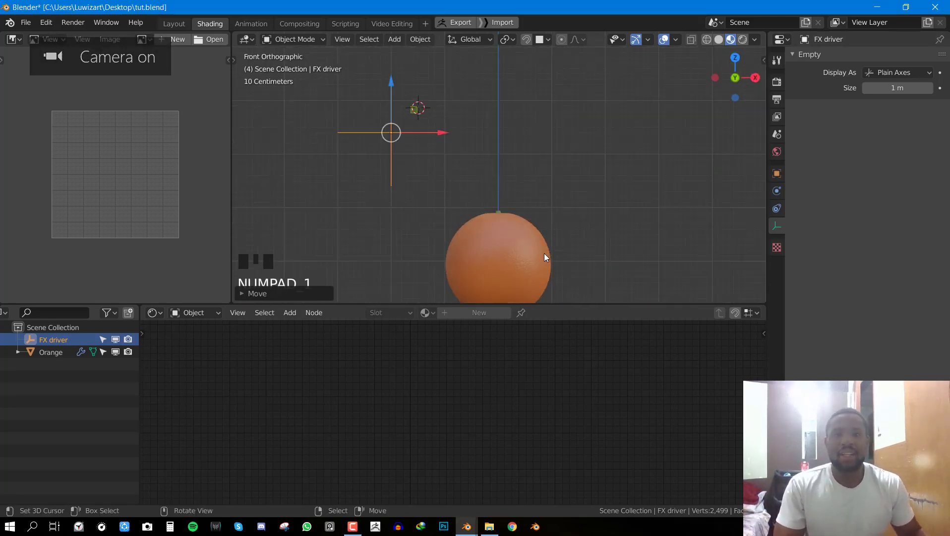
pyautogui.scroll(-1, 410, 198)
pyautogui.press('g')
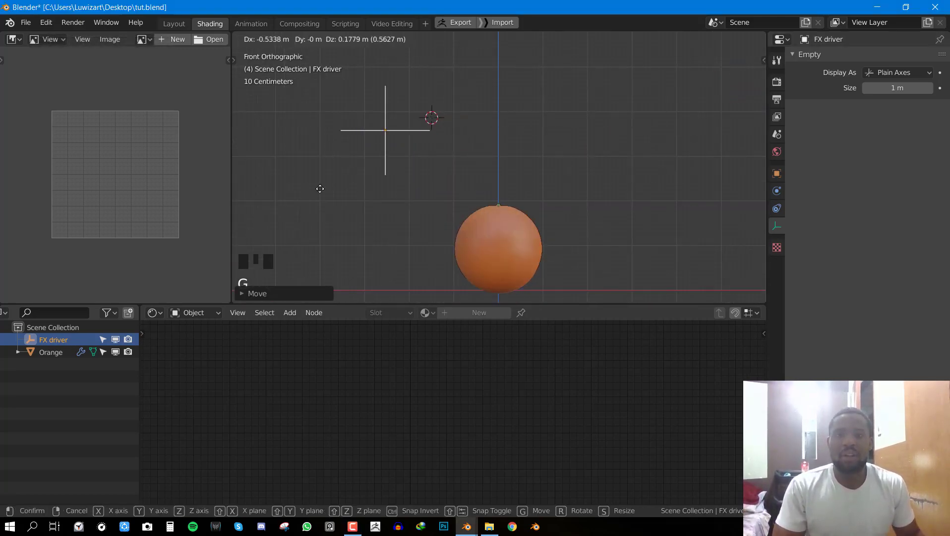
pyautogui.click(663, 203)
pyautogui.press('g')
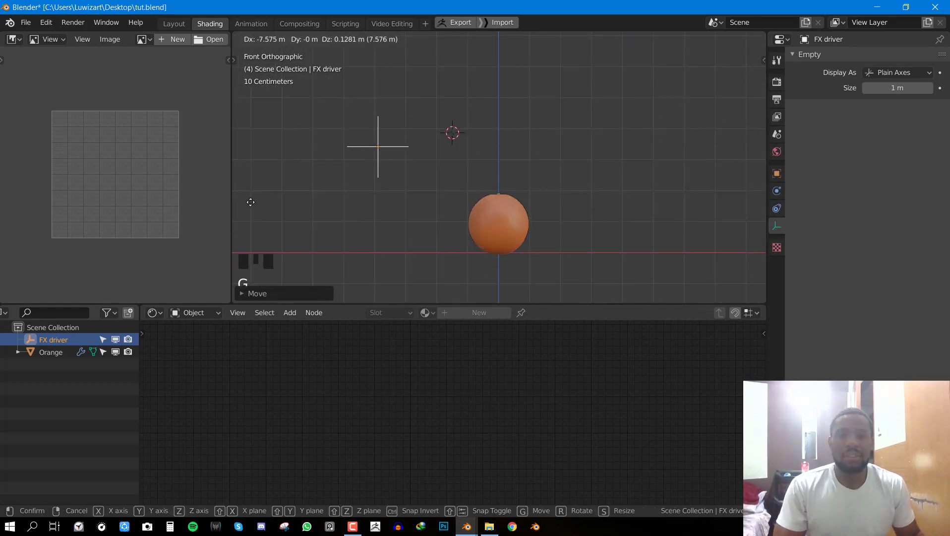
pyautogui.press('Escape')
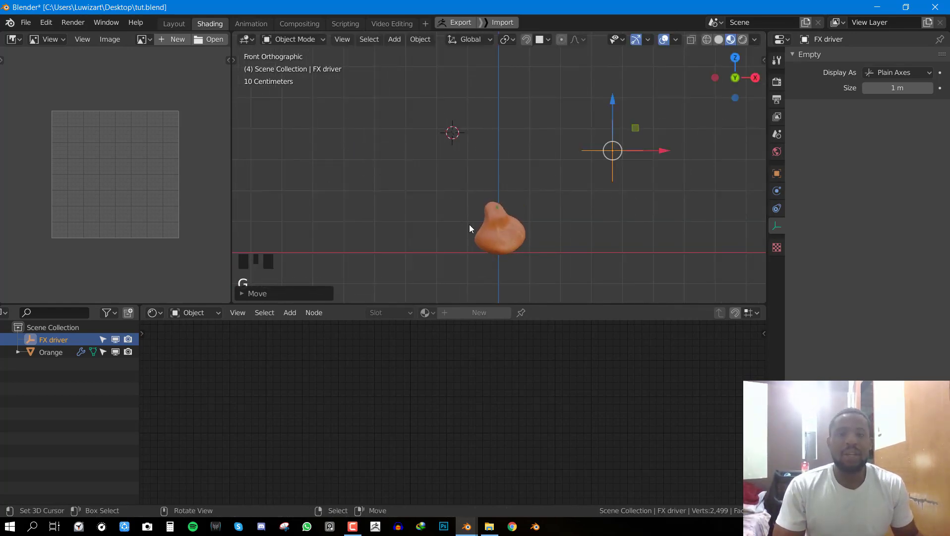
# - Clear the FX driver empty's location and copy the driver from the orange's Key 1 shape key value
pyautogui.hotkey('alt', 'g')
pyautogui.rightClick(517, 216)
pyautogui.moveTo(516, 216); pyautogui.dragTo(669, 269, button='middle')
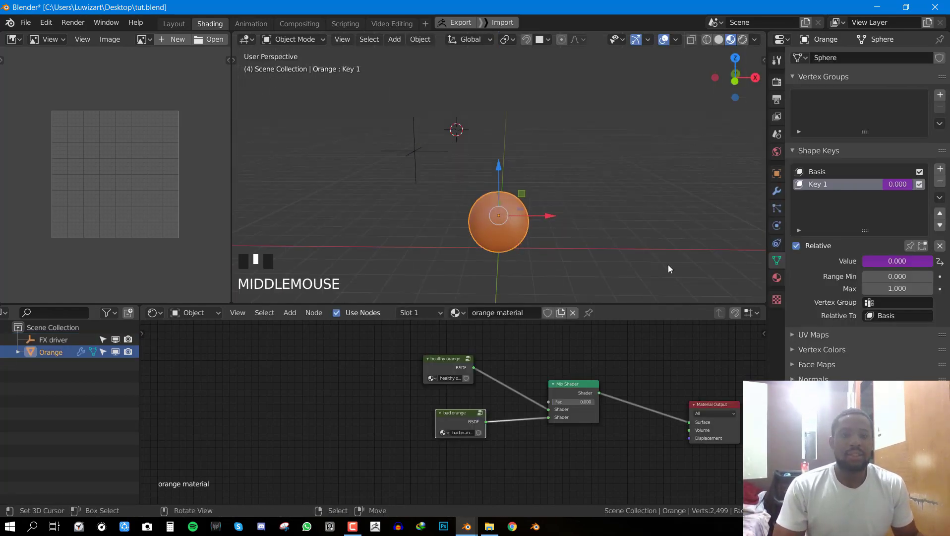
pyautogui.rightClick(897, 185)
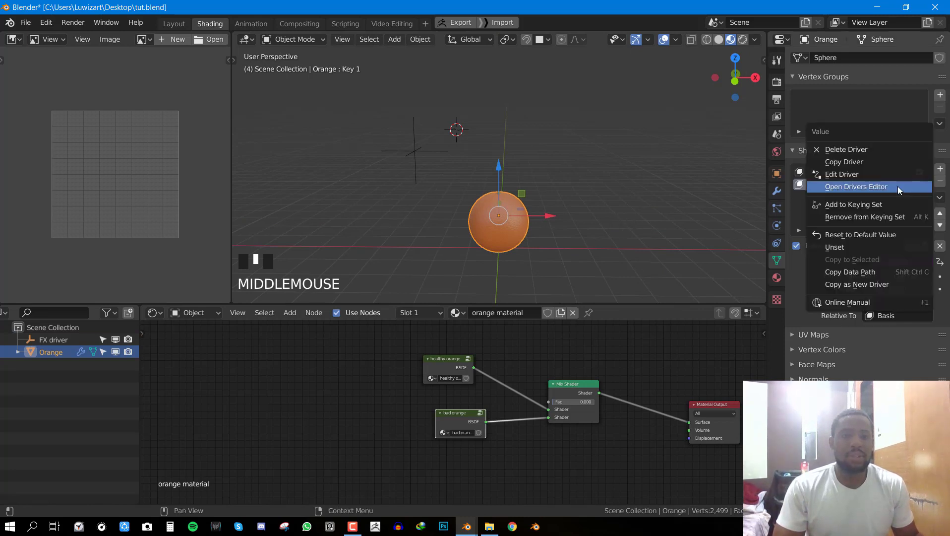
pyautogui.click(868, 164)
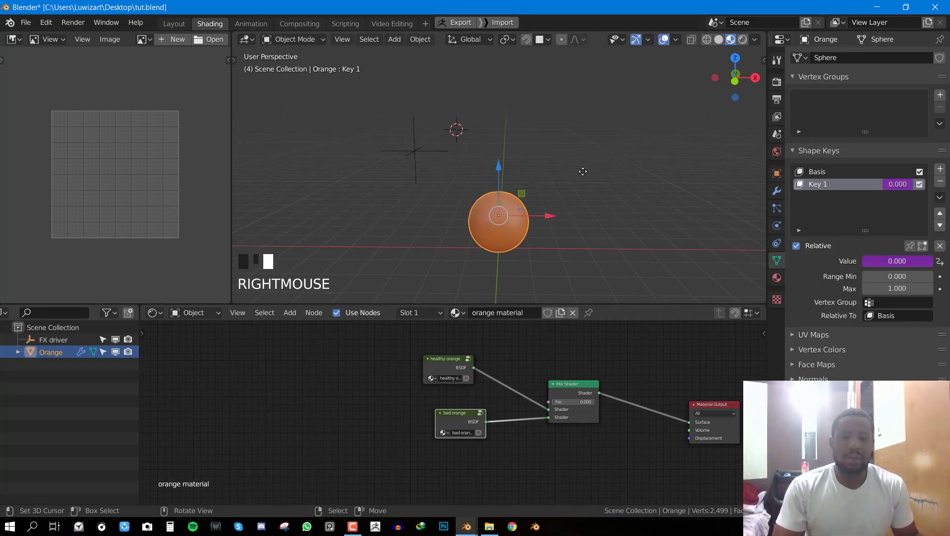
pyautogui.press('g')
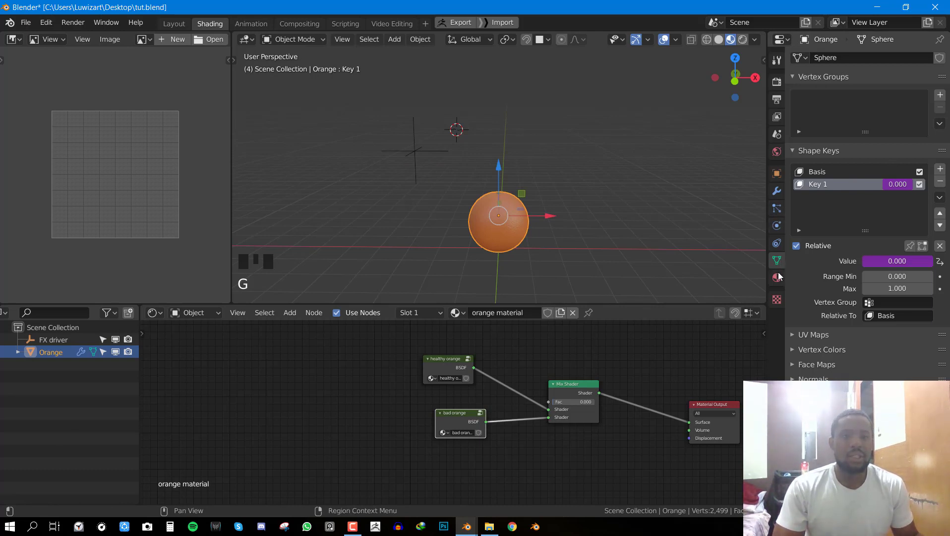
pyautogui.rightClick(901, 264)
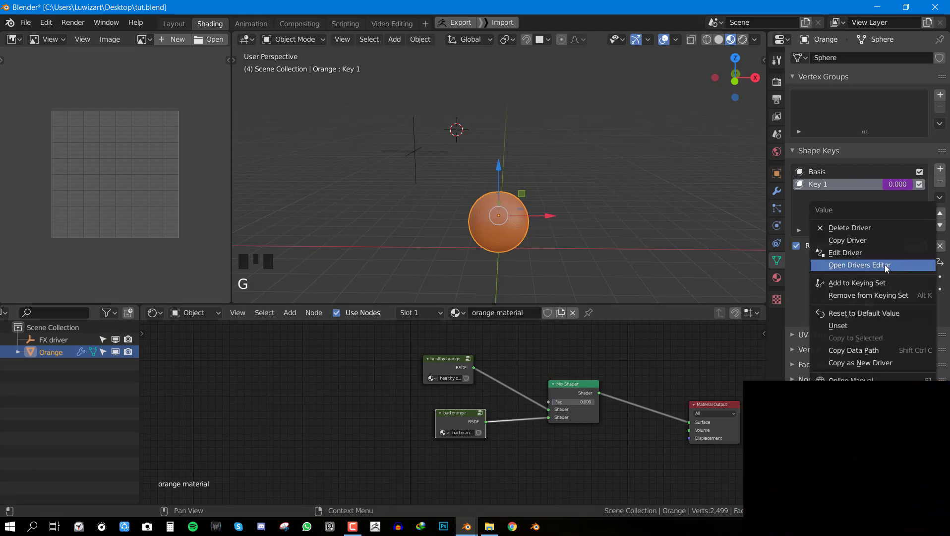
pyautogui.click(864, 240)
# - Paste the copied driver onto the Fac value of the Mix Shader in the orange material
pyautogui.scroll(6, 535, 444)
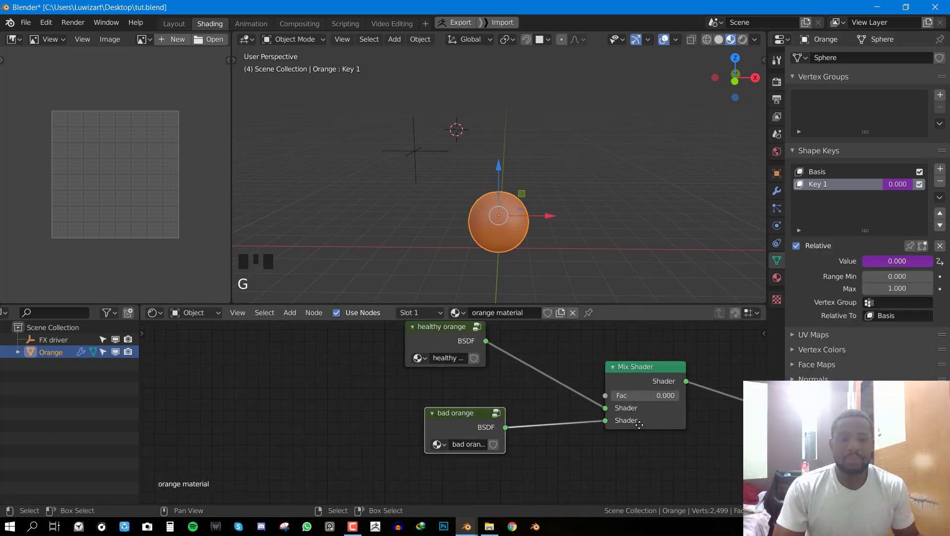
pyautogui.moveTo(642, 420); pyautogui.dragTo(501, 425, button='middle')
pyautogui.scroll(2, 502, 424)
pyautogui.moveTo(486, 379); pyautogui.dragTo(485, 367, button='right')
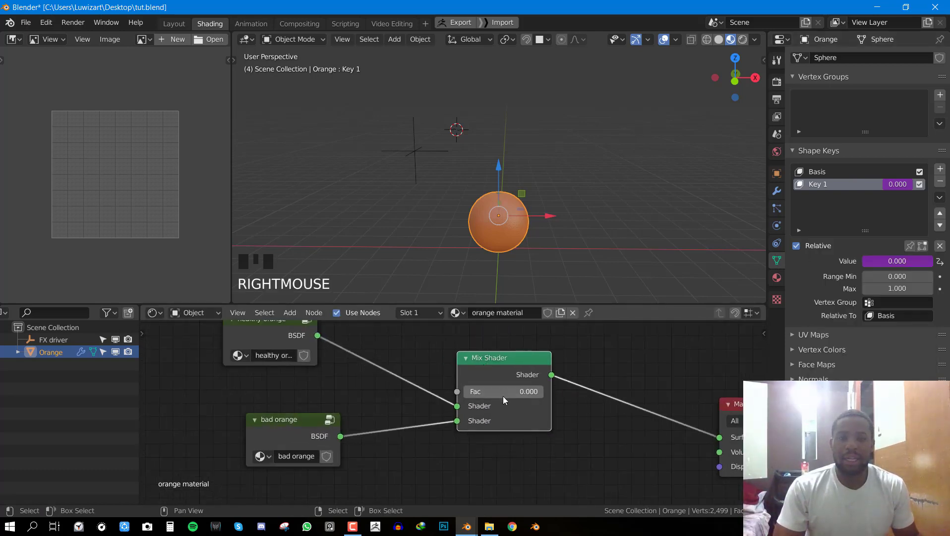
pyautogui.rightClick(489, 392)
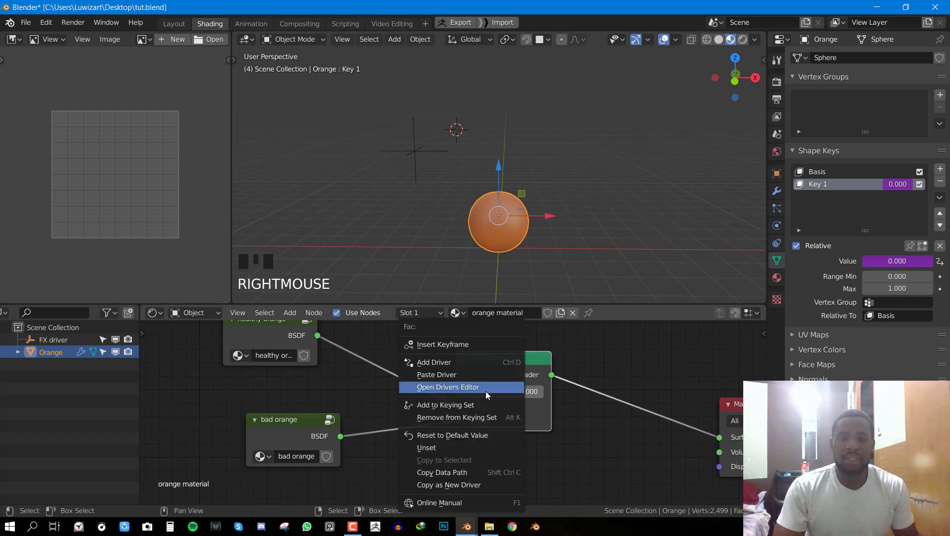
pyautogui.click(456, 375)
# - Test the driven shader mix by clearing the FX driver empty's location and moving it to the orange's positive X side
pyautogui.press('KP_1')
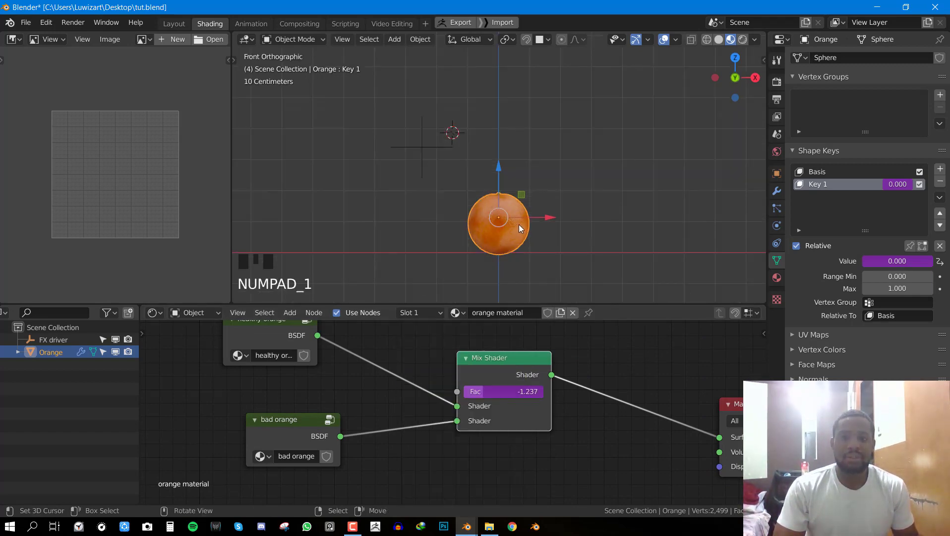
pyautogui.scroll(2, 519, 224)
pyautogui.rightClick(373, 136)
pyautogui.hotkey('alt', 'g')
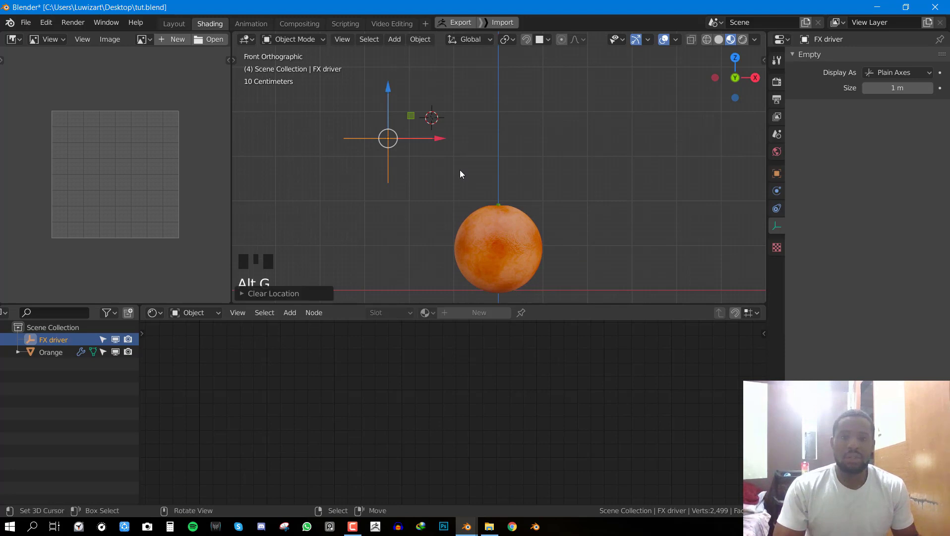
pyautogui.press('g')
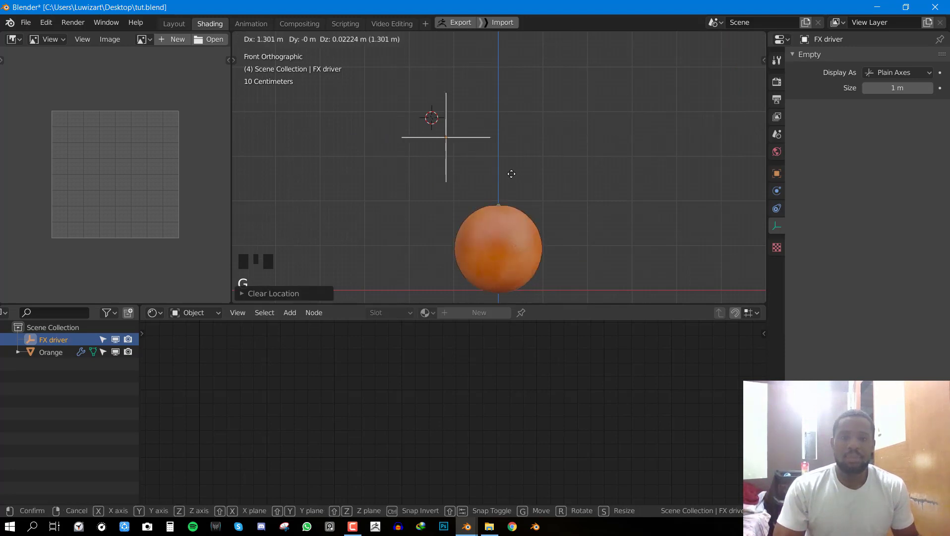
pyautogui.rightClick(365, 204)
pyautogui.press('g')
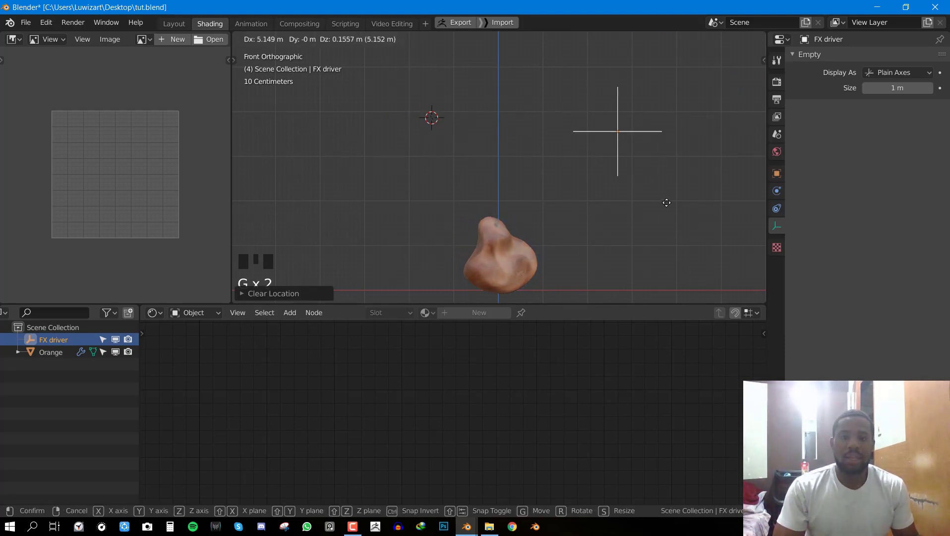
pyautogui.click(697, 203)
pyautogui.scroll(-2, 586, 204)
# - Examine the orange's shading with the FX driver empty moved far to the negative X side, clearing its location between tries
pyautogui.press('g')
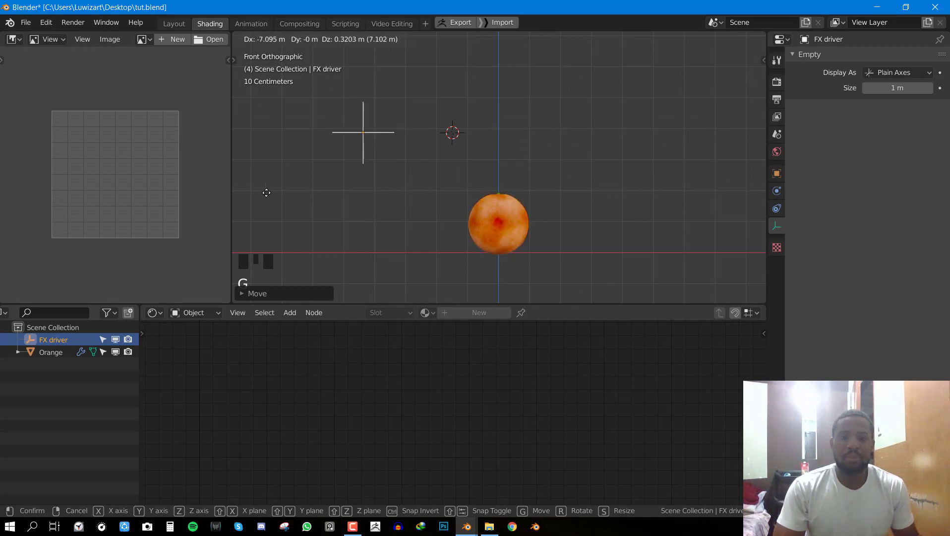
pyautogui.click(267, 191)
pyautogui.press('g')
pyautogui.rightClick(595, 173)
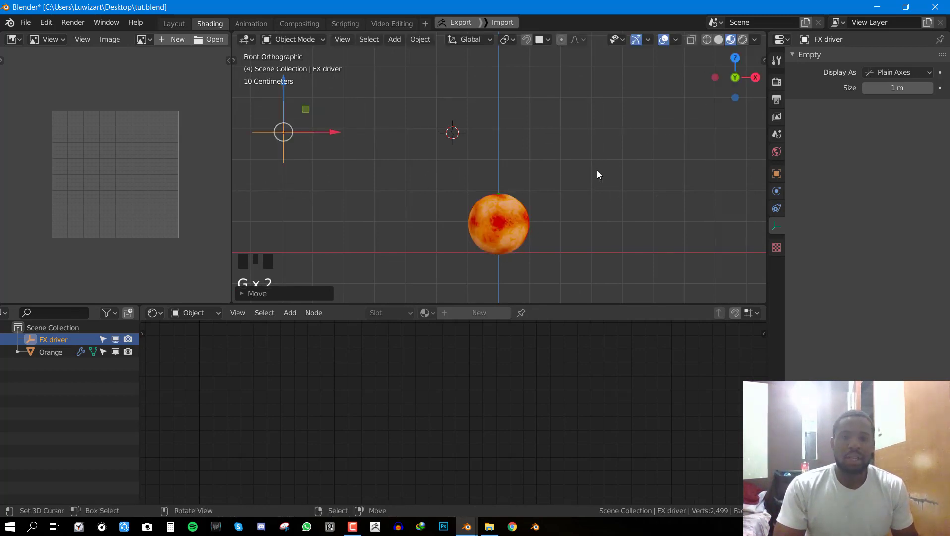
pyautogui.hotkey('alt', 'g')
pyautogui.press('g')
pyautogui.rightClick(370, 187)
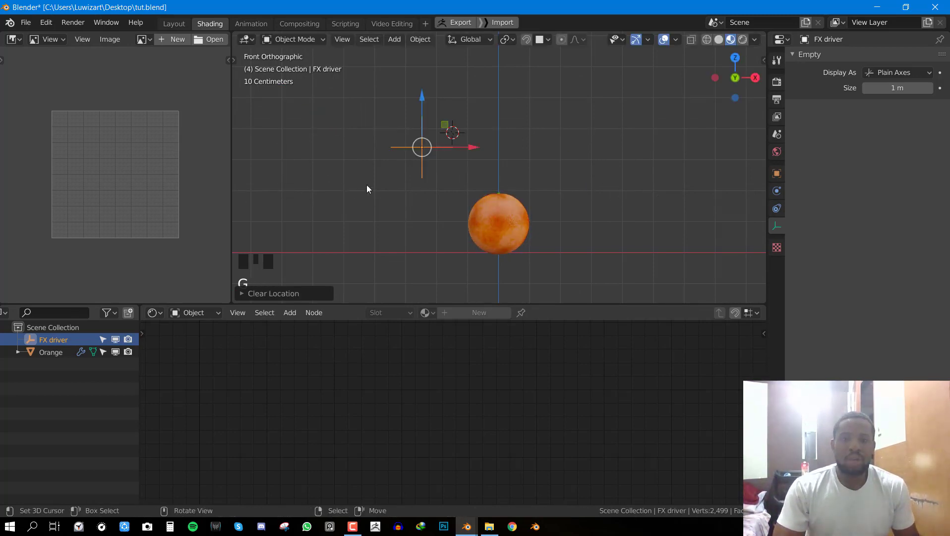
pyautogui.press('g')
pyautogui.click(348, 171)
pyautogui.moveTo(391, 167); pyautogui.dragTo(371, 191, button='middle')
pyautogui.press('KP_1')
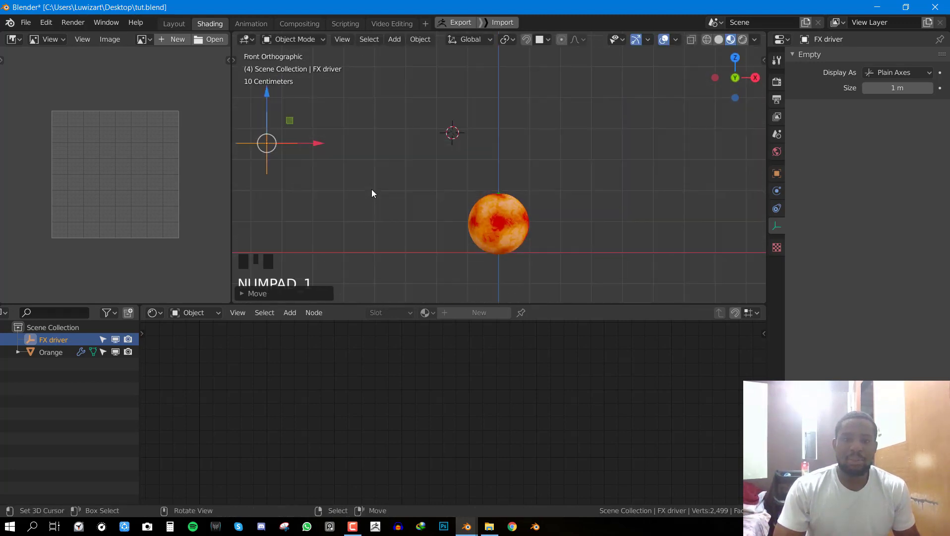
# - Move the FX driver empty far to the positive X side and examine the shriveled orange up close
pyautogui.press('g')
pyautogui.click(687, 190)
pyautogui.press('g')
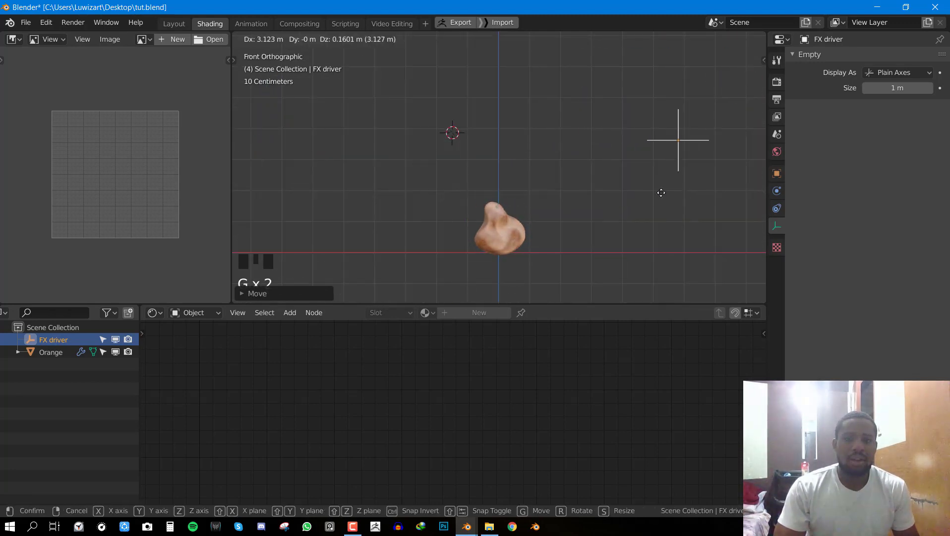
pyautogui.click(664, 194)
pyautogui.moveTo(539, 206); pyautogui.dragTo(444, 237, button='middle')
pyautogui.scroll(2, 444, 238)
pyautogui.scroll(2, 444, 233)
pyautogui.moveTo(532, 220); pyautogui.dragTo(618, 198, button='middle')
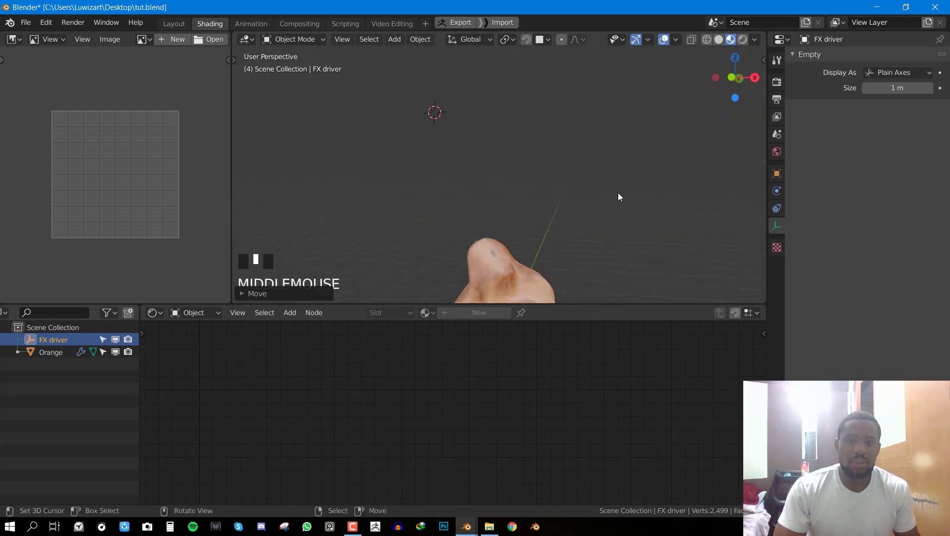
pyautogui.scroll(-2, 611, 206)
# - Move the FX driver empty back toward the negative X side in front view and clear its location
pyautogui.press('KP_1')
pyautogui.press('g')
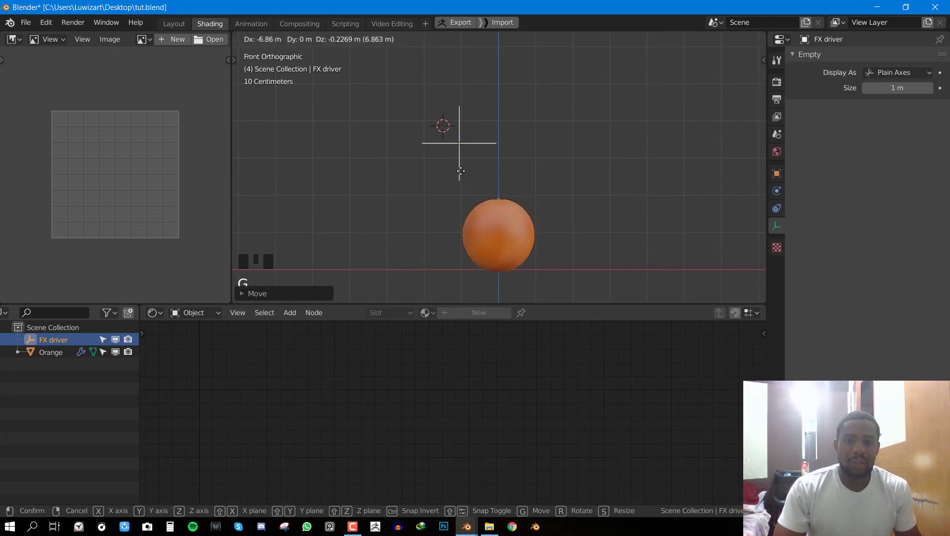
pyautogui.click(435, 174)
pyautogui.hotkey('alt', 'g')
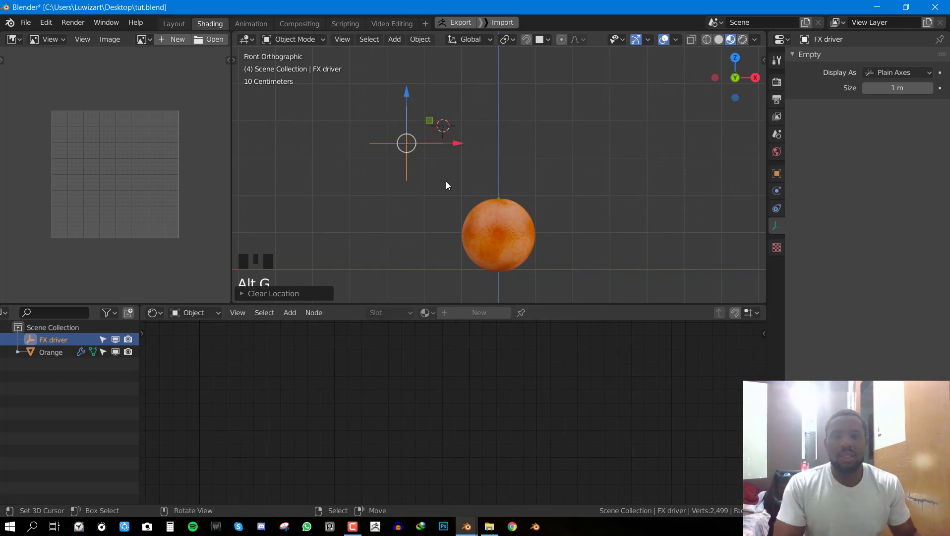
# - Select the orange and open the Drivers Editor for the Mix Shader's Fac value, repositioning its window
pyautogui.scroll(2, 451, 182)
pyautogui.keyDown('shift'); pyautogui.moveTo(460, 178); pyautogui.dragTo(459, 190, button='middle'); pyautogui.keyUp('shift')
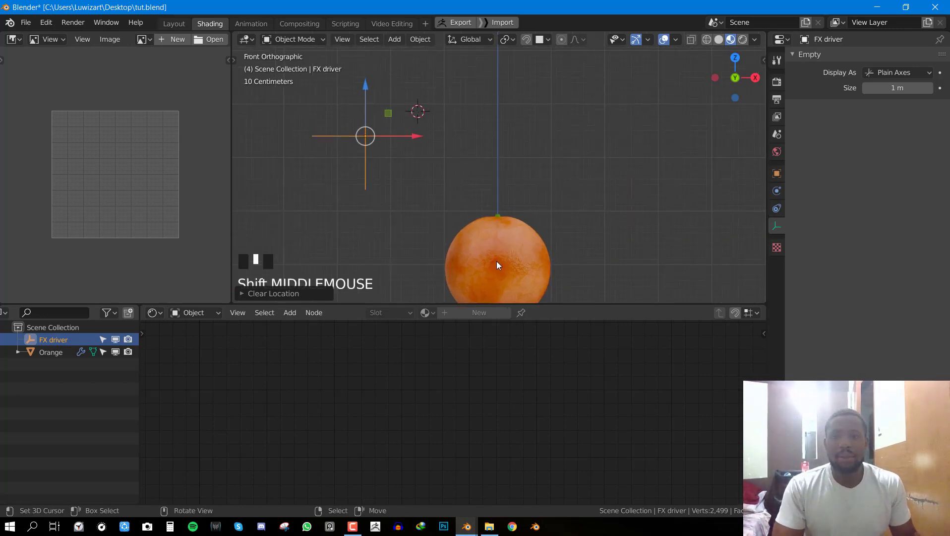
pyautogui.keyDown('shift'); pyautogui.moveTo(498, 265); pyautogui.dragTo(492, 178, button='middle'); pyautogui.keyUp('shift')
pyautogui.rightClick(494, 179)
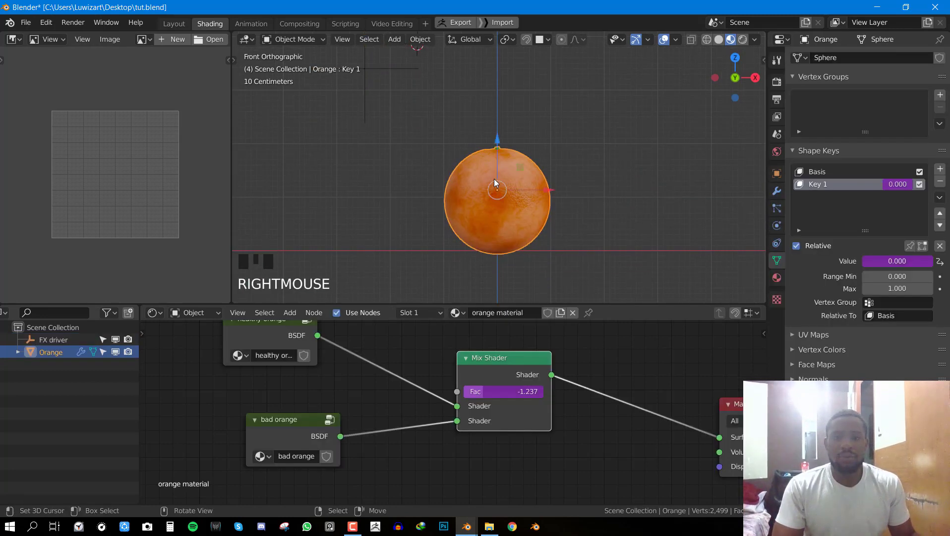
pyautogui.rightClick(505, 392)
pyautogui.click(481, 388)
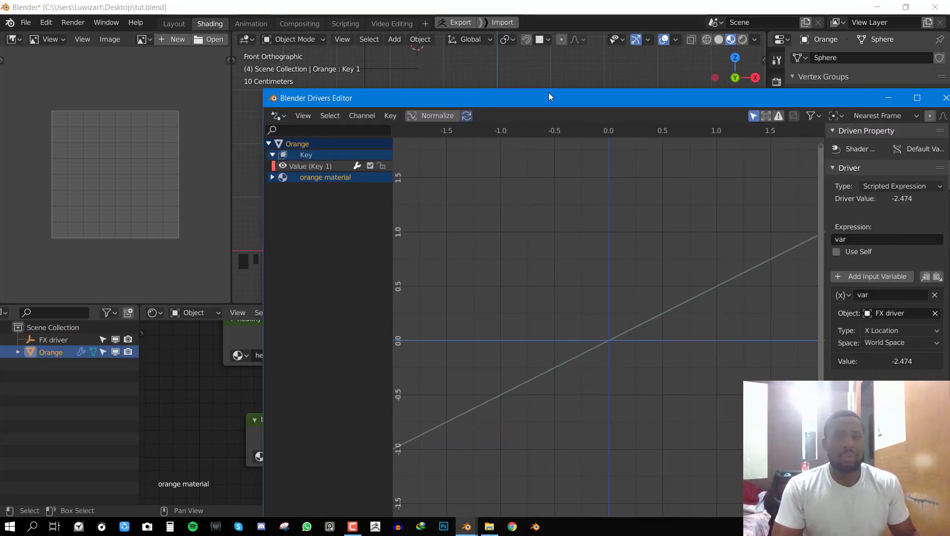
pyautogui.moveTo(548, 93); pyautogui.dragTo(481, 36)
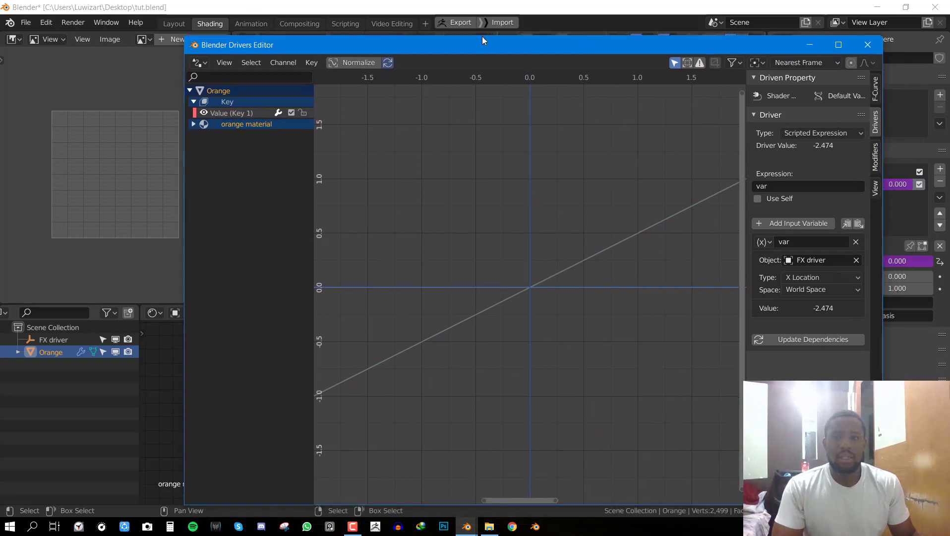
# - Expand the orange material's Shader Nodetree, select the Default Value (Fac) driver curve, and reposition the Drivers Editor window
pyautogui.click(247, 108)
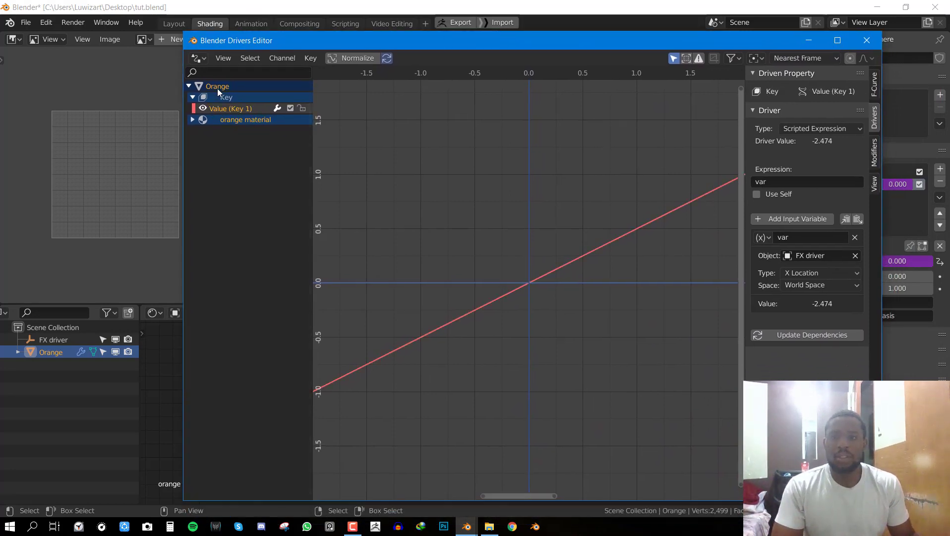
pyautogui.click(192, 120)
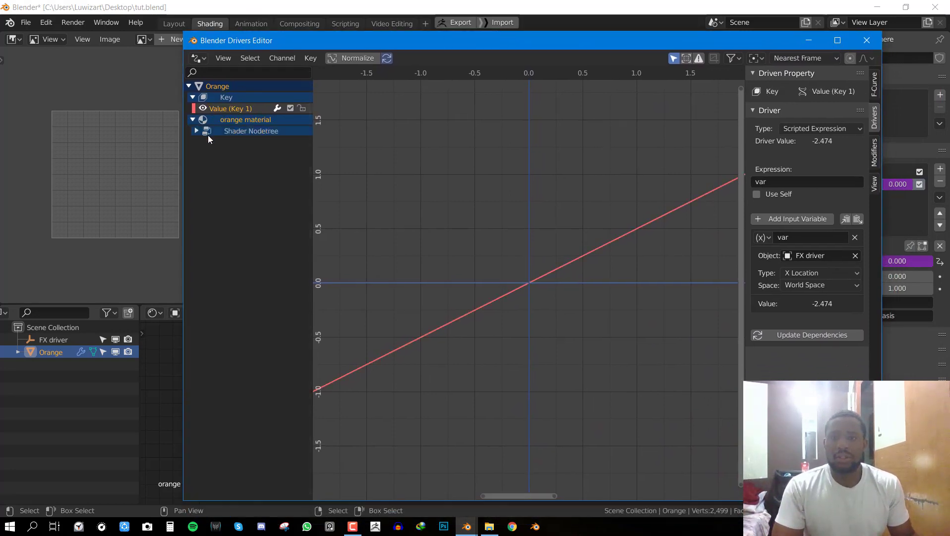
pyautogui.click(196, 131)
pyautogui.click(242, 143)
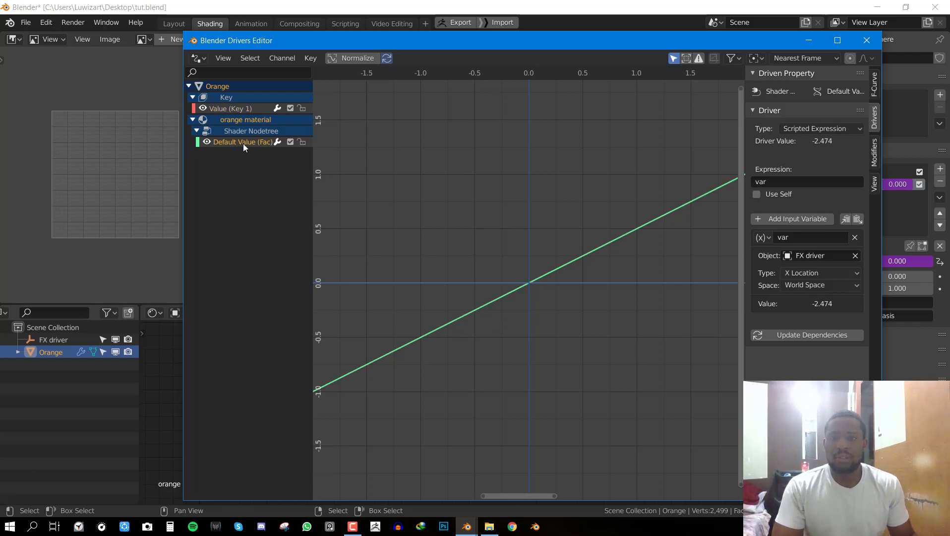
pyautogui.click(235, 131)
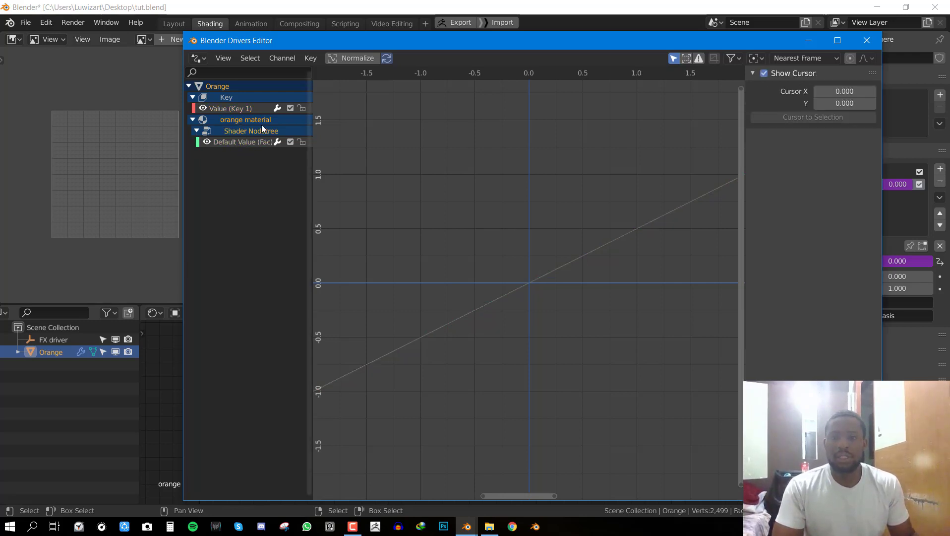
pyautogui.click(238, 143)
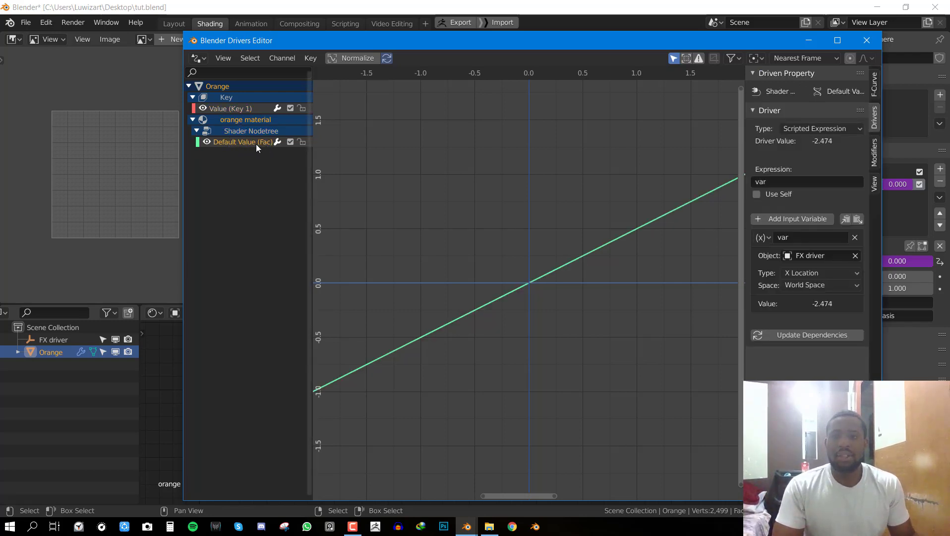
pyautogui.moveTo(492, 45); pyautogui.dragTo(309, 21)
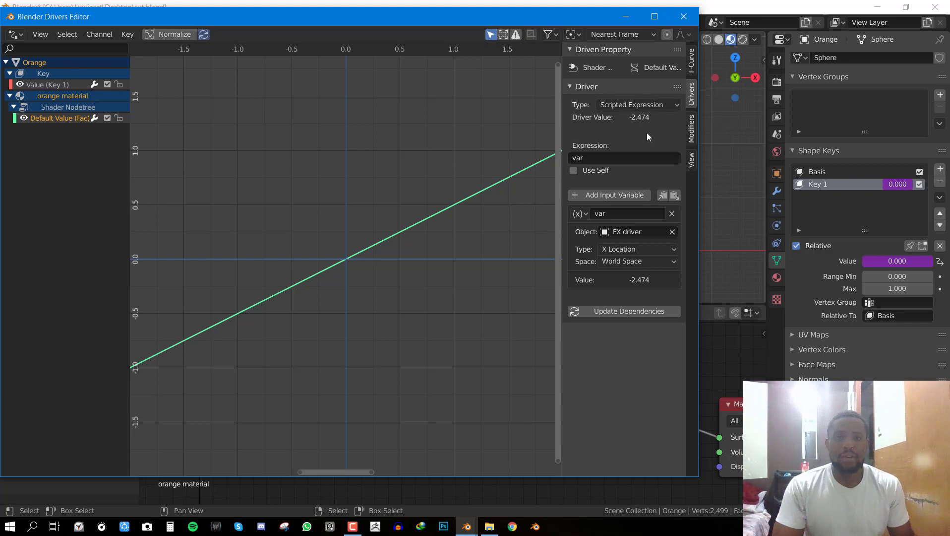
# - Collapse the Generator modifier on the Default Value (Fac) curve and add a Limits modifier
pyautogui.click(692, 128)
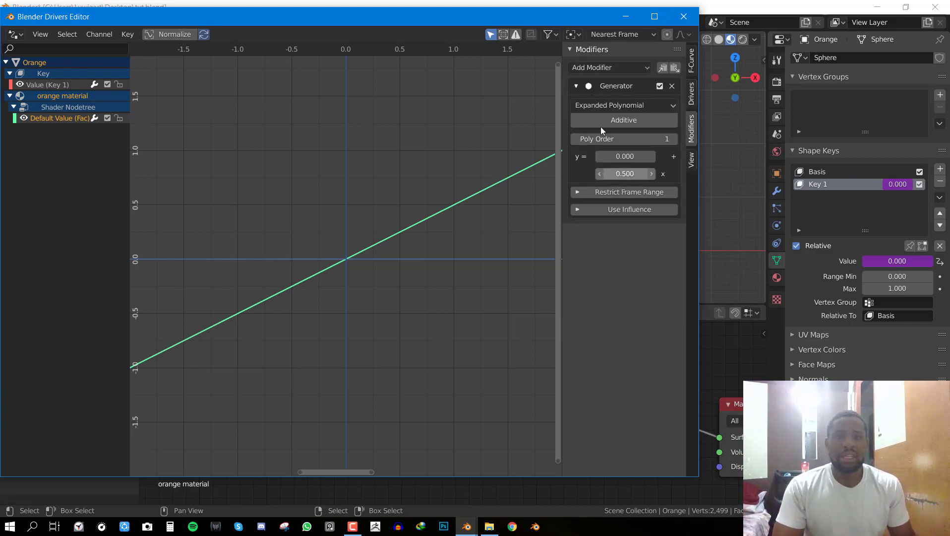
pyautogui.click(575, 87)
pyautogui.click(594, 68)
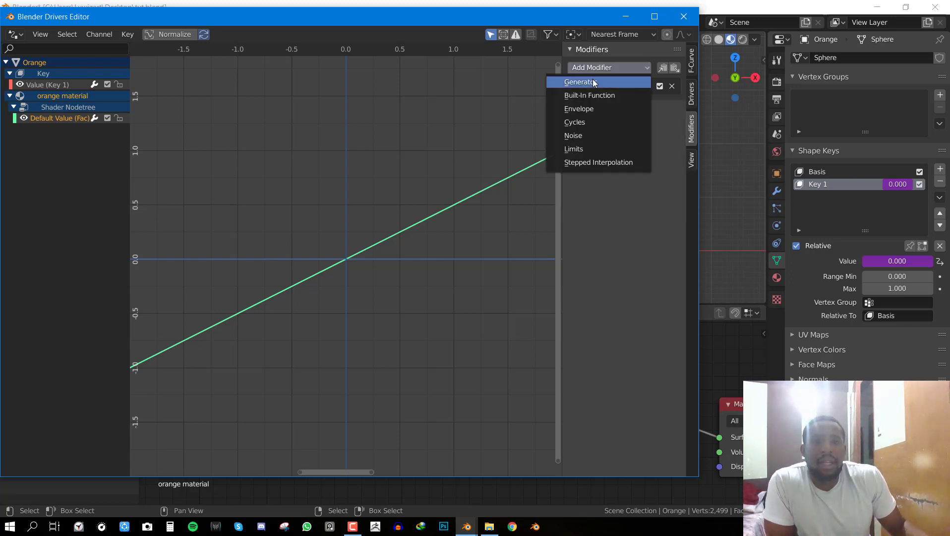
pyautogui.click(588, 149)
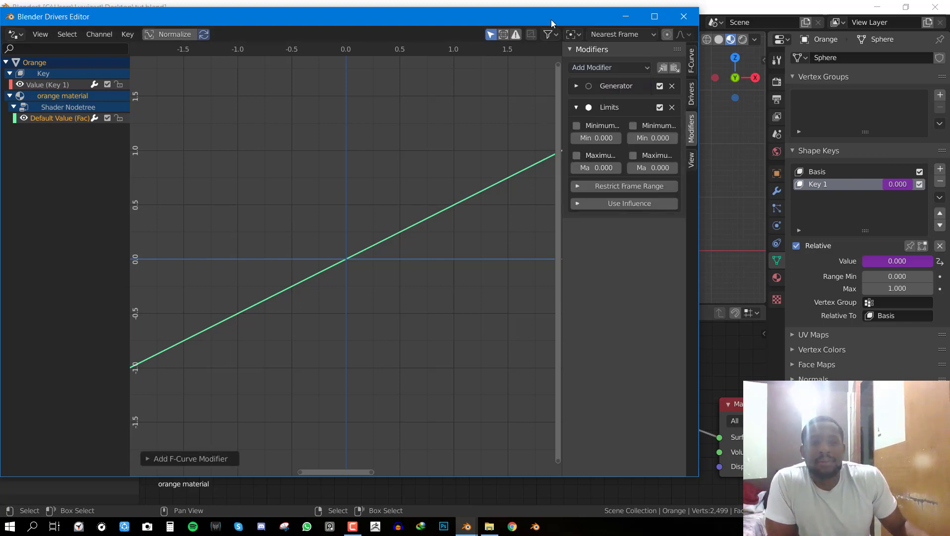
# - Move the Drivers Editor window aside, select the FX driver empty, and clear its location
pyautogui.moveTo(552, 23); pyautogui.dragTo(150, 43)
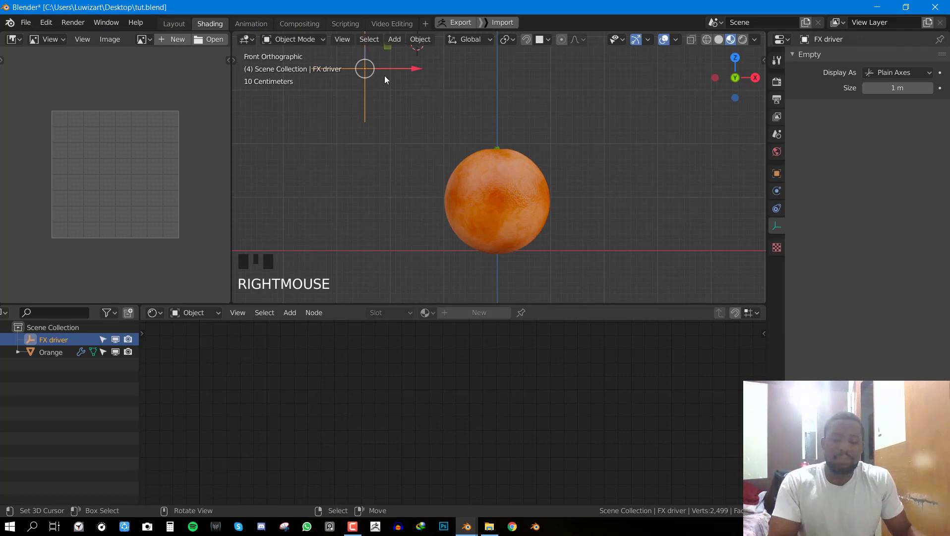
pyautogui.hotkey('alt', 'g')
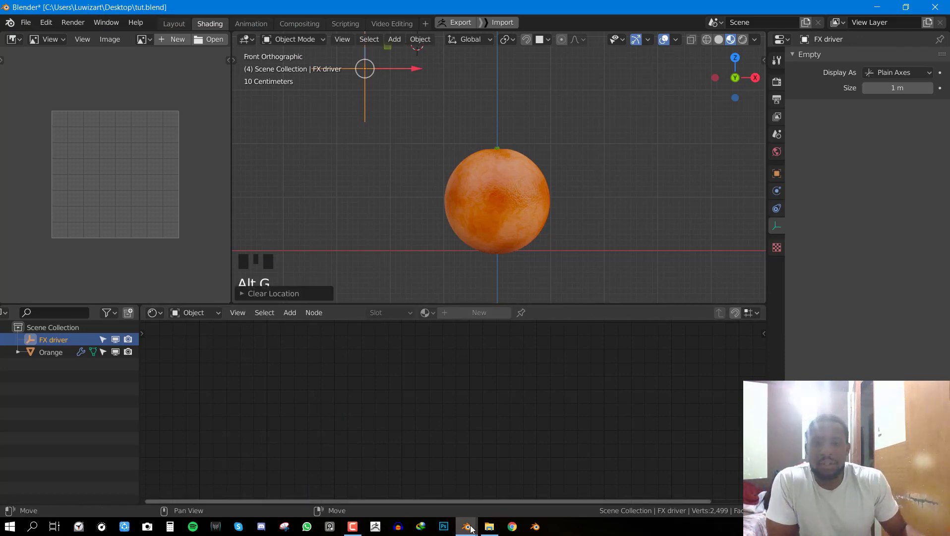
# - Select the orange, bring the Drivers Editor window back to the front, and place it beside the viewport
pyautogui.click(351, 527)
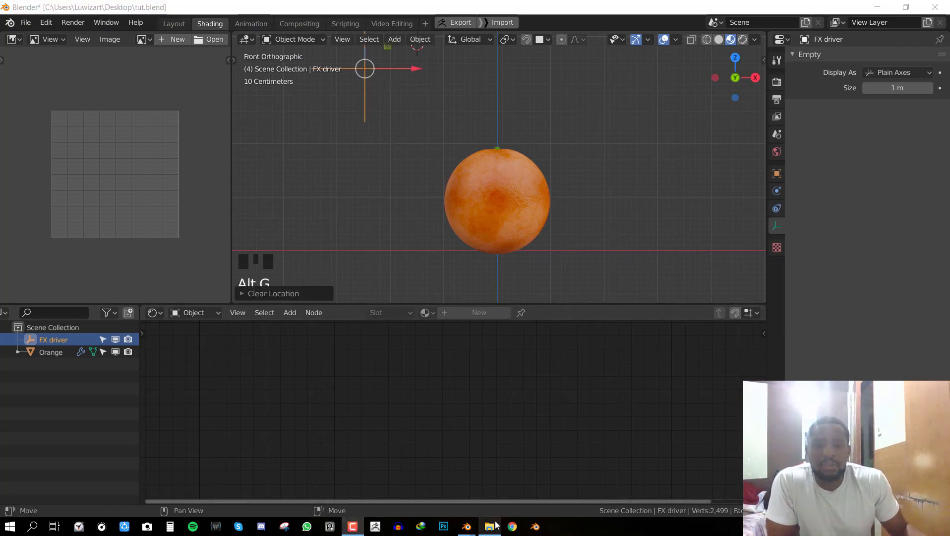
pyautogui.moveTo(468, 527)
pyautogui.click(517, 496)
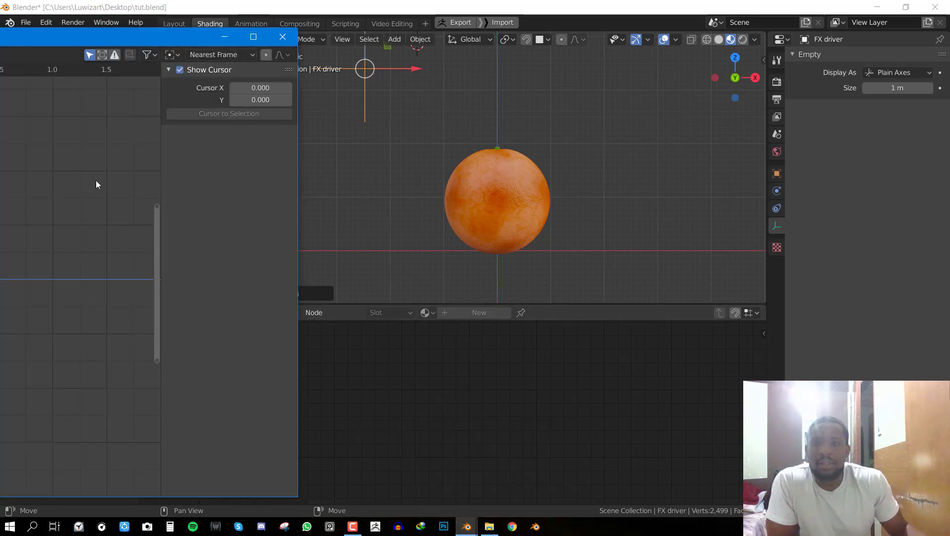
pyautogui.click(135, 25)
pyautogui.rightClick(473, 210)
pyautogui.moveTo(466, 527)
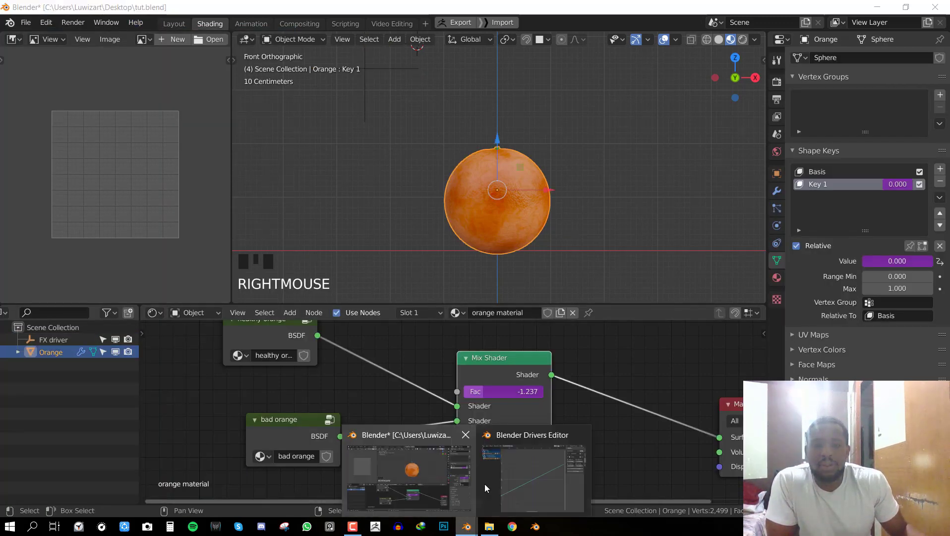
pyautogui.click(485, 487)
pyautogui.moveTo(132, 44); pyautogui.dragTo(537, 49)
pyautogui.moveTo(678, 157); pyautogui.dragTo(304, 157)
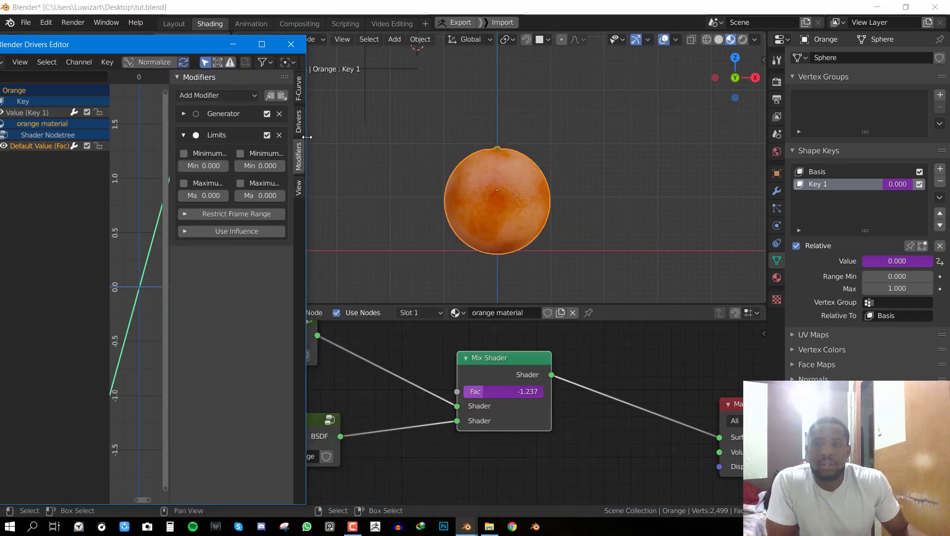
# - Enable the Limits modifier's Minimum X and Maximum X on the Default Value (Fac) curve, and set Maximum X to 1
pyautogui.click(183, 154)
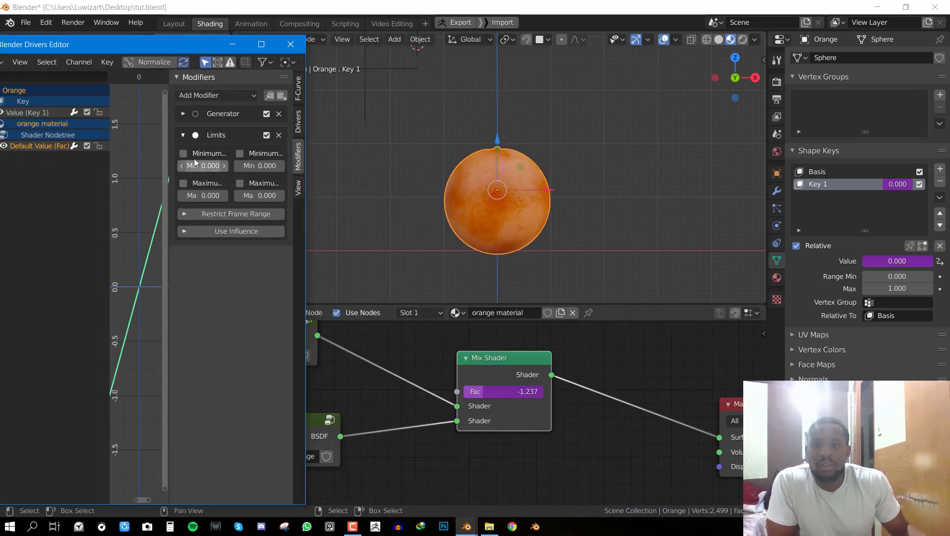
pyautogui.click(183, 183)
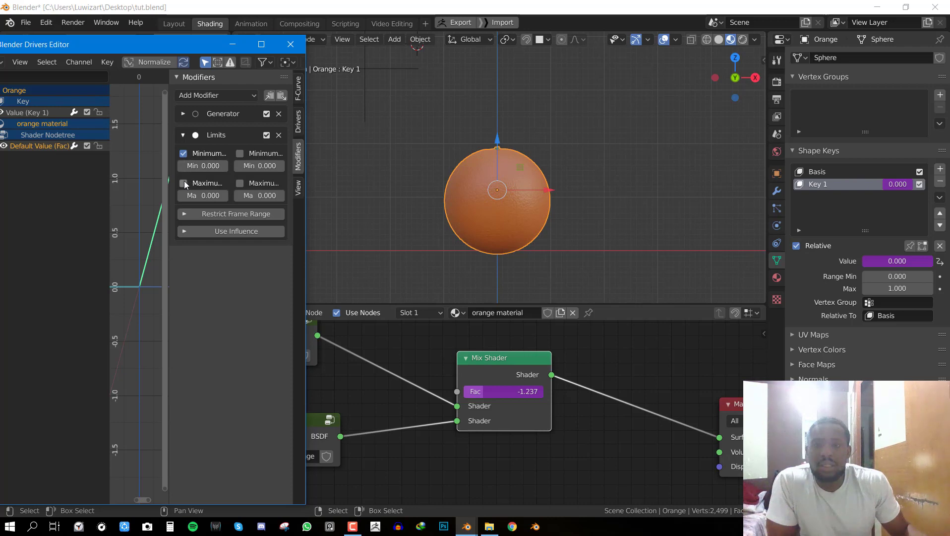
pyautogui.doubleClick(203, 195)
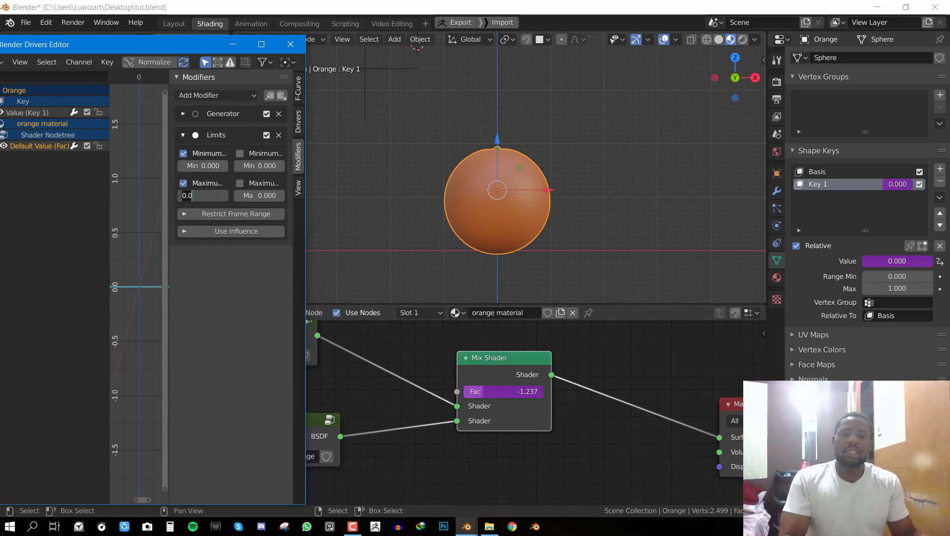
pyautogui.write('1')
pyautogui.press('Return')
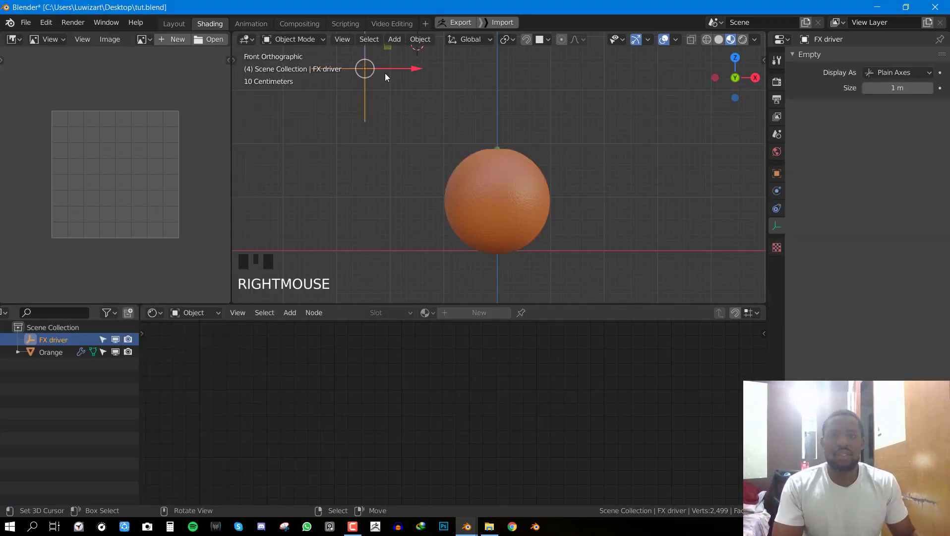
# - Test moving the FX driver empty toward negative X to check the limited shader mix
pyautogui.press('g')
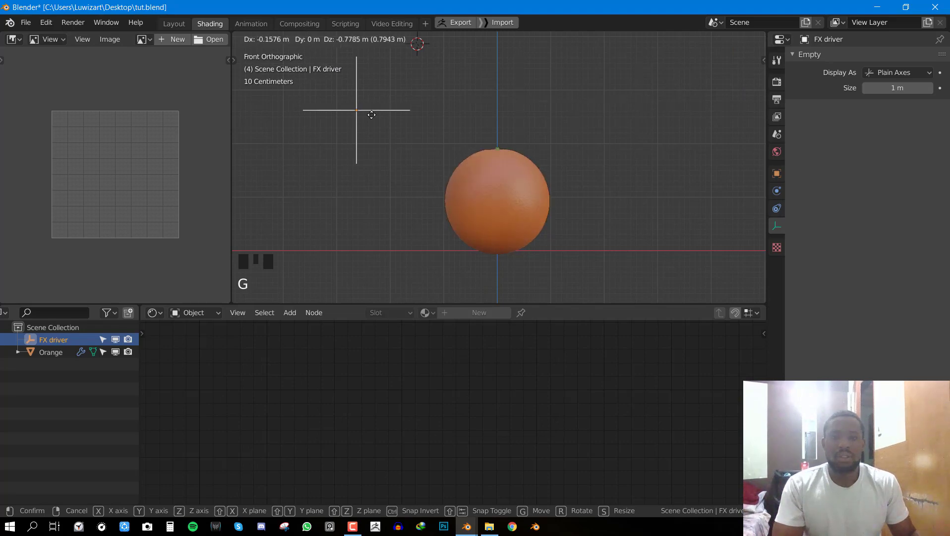
pyautogui.rightClick(397, 109)
pyautogui.press('g')
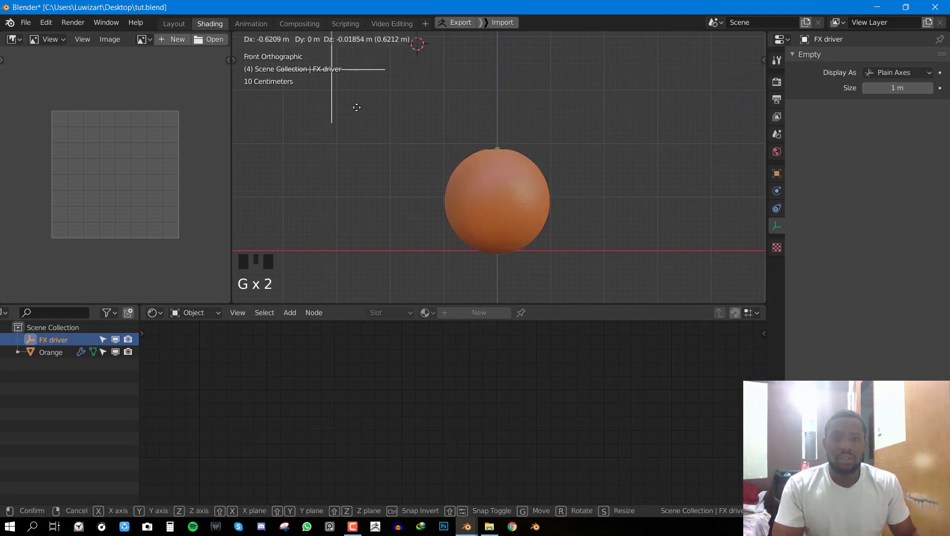
pyautogui.click(391, 138)
# - Select the orange, bring up its limited Fac curve in the Drivers Editor, and move that window off the viewport
pyautogui.click(467, 526)
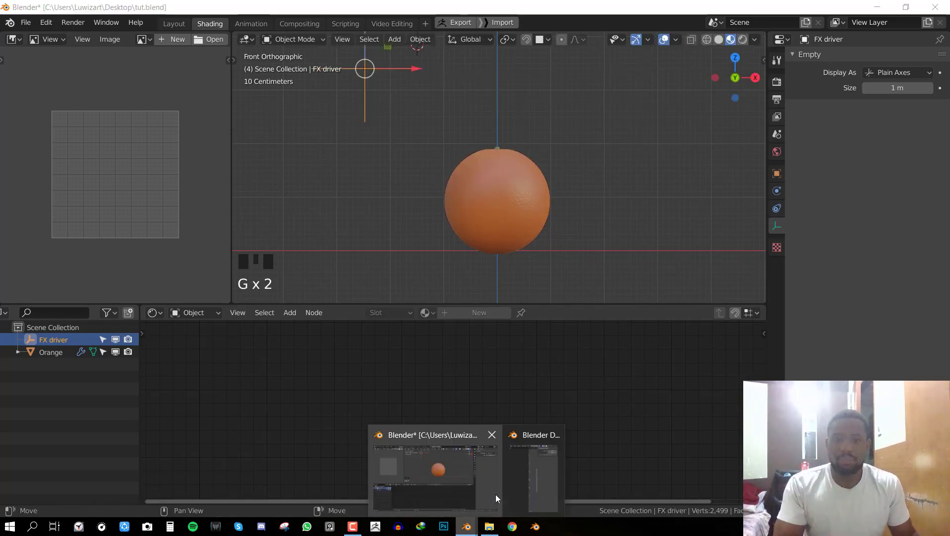
pyautogui.click(533, 471)
pyautogui.rightClick(472, 213)
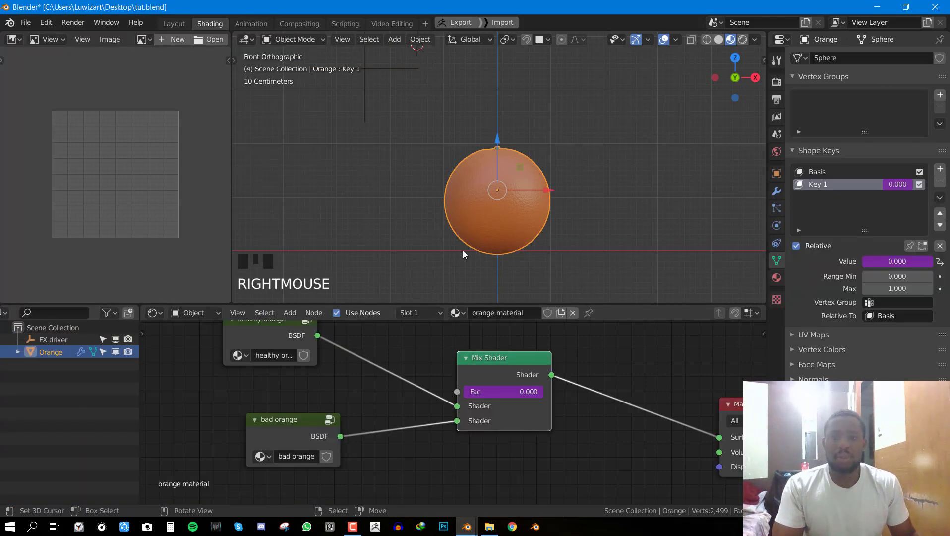
pyautogui.click(466, 526)
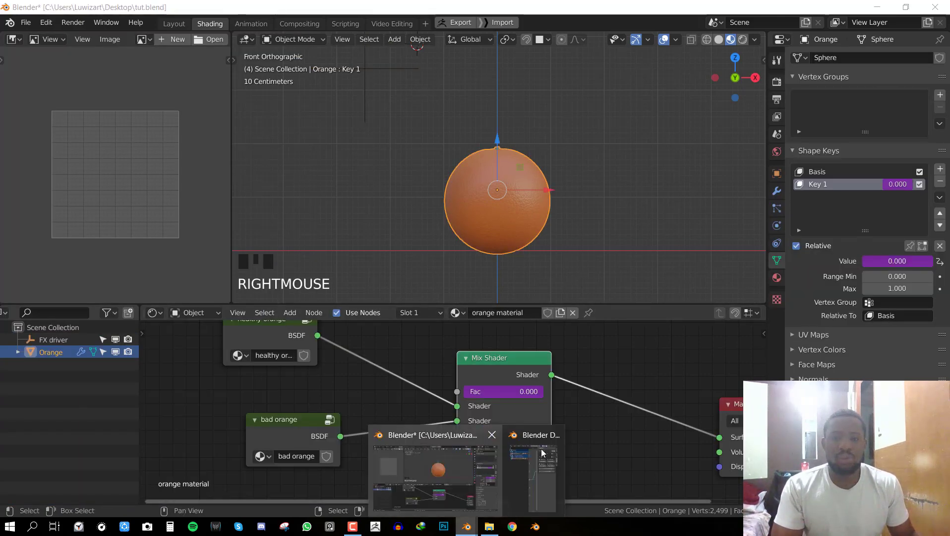
pyautogui.click(531, 478)
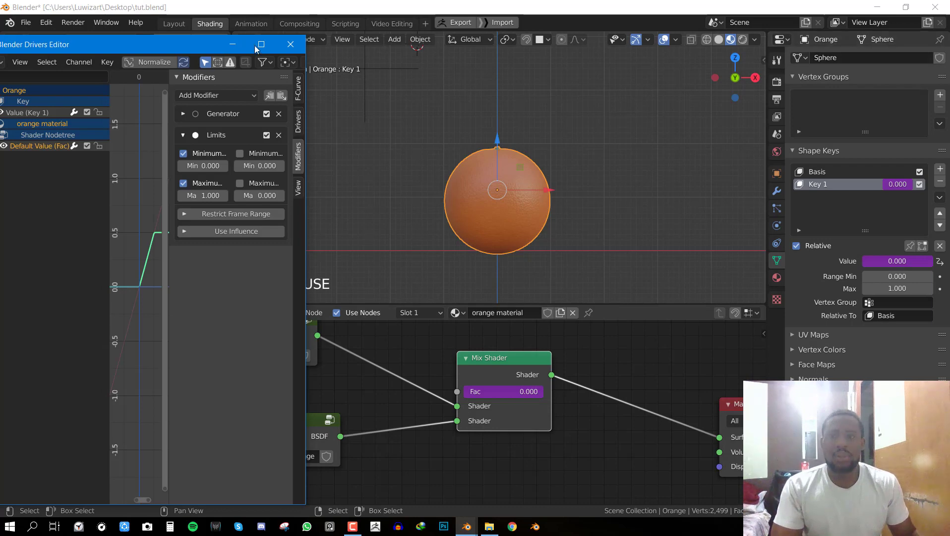
pyautogui.moveTo(127, 47); pyautogui.dragTo(949, 47)
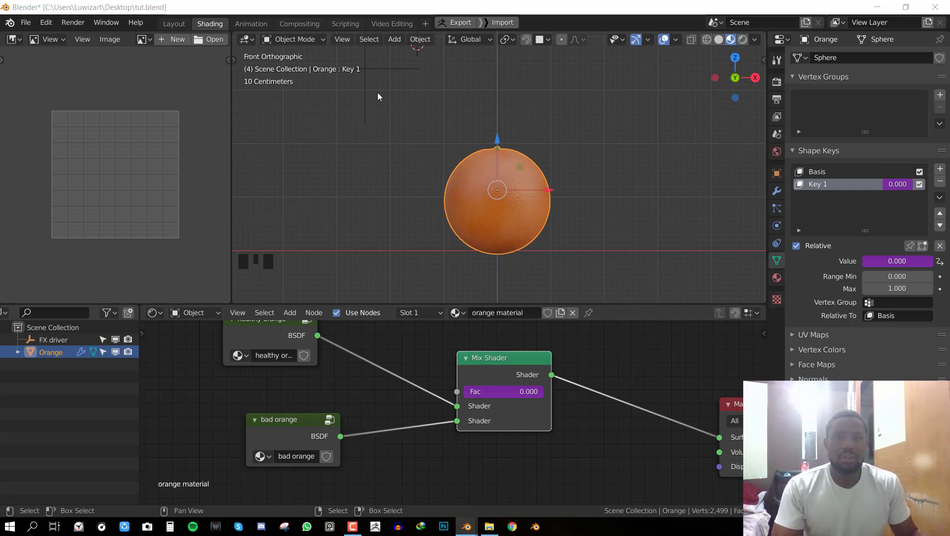
# - Move the FX driver empty along positive X past the orange, and inspect the rotten orange's material up close
pyautogui.rightClick(371, 66)
pyautogui.press('g')
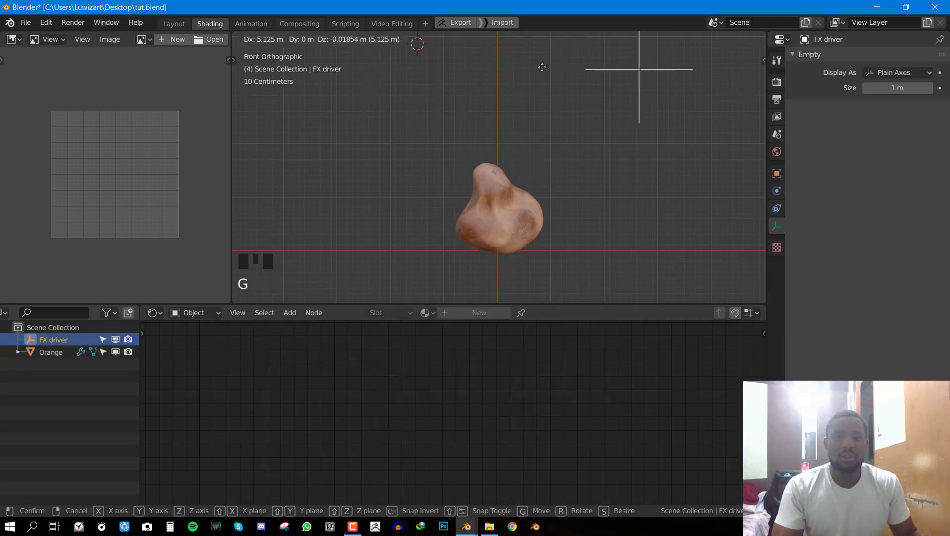
pyautogui.click(619, 68)
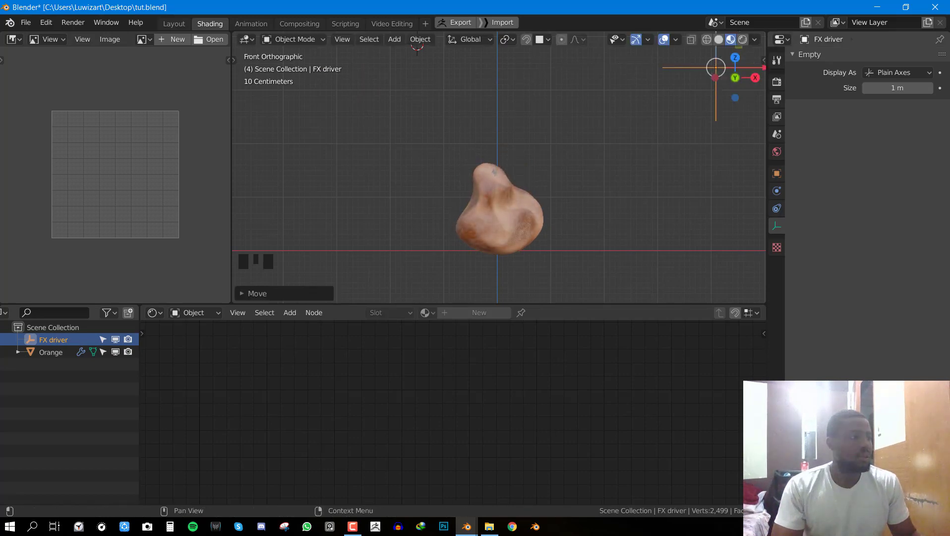
pyautogui.rightClick(524, 229)
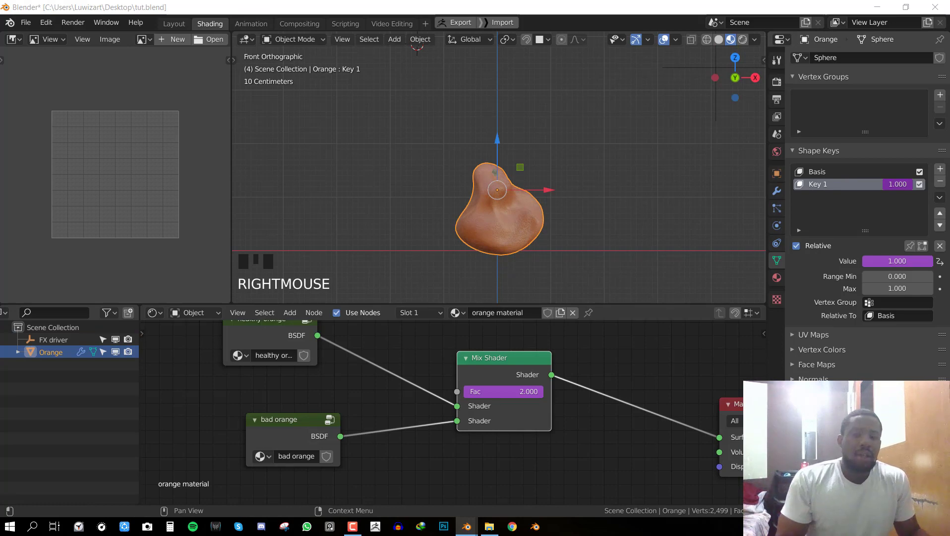
pyautogui.moveTo(691, 105); pyautogui.dragTo(582, 140, button='middle')
pyautogui.scroll(3, 554, 144)
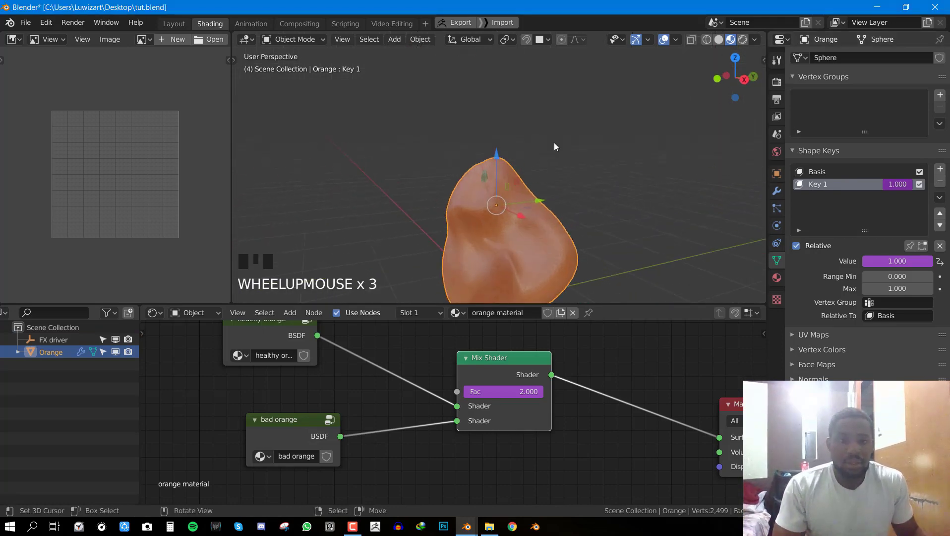
pyautogui.press('KP_1')
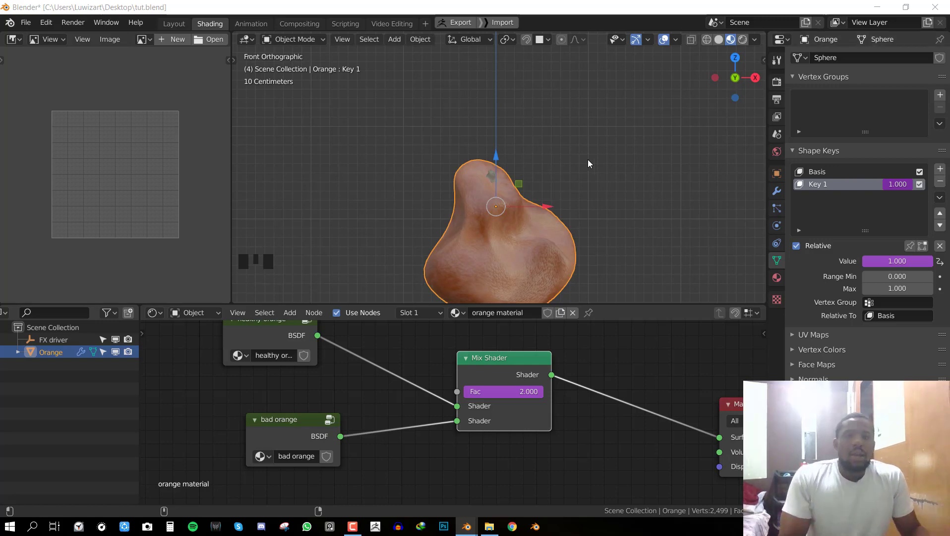
pyautogui.scroll(-6, 661, 107)
# - Clear the FX driver empty's location, test moving it, and select the orange to check its Fac value
pyautogui.rightClick(626, 117)
pyautogui.hotkey('alt', 'g')
pyautogui.scroll(2, 626, 114)
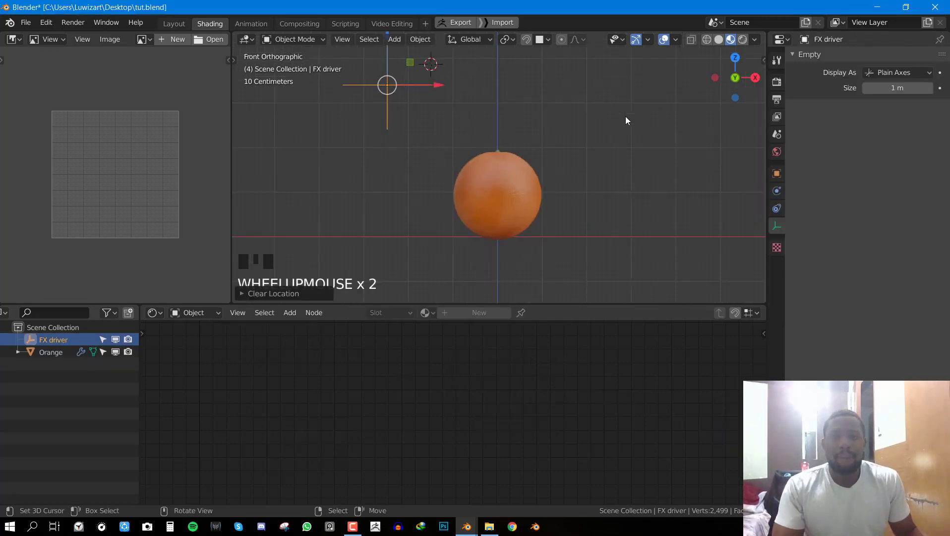
pyautogui.press('g')
pyautogui.rightClick(479, 147)
pyautogui.rightClick(479, 151)
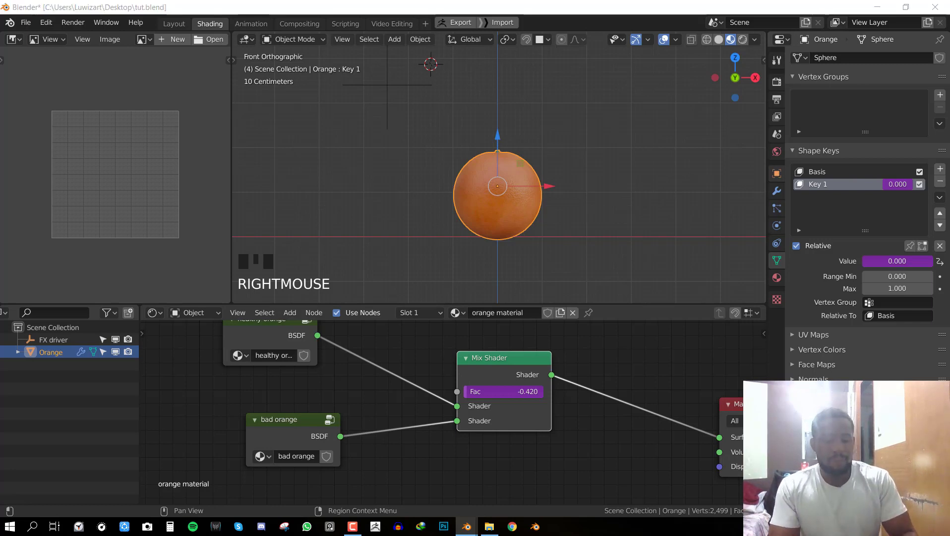
# - Test moving the FX driver empty again, and reselect the orange to compare its Fac value
pyautogui.rightClick(382, 85)
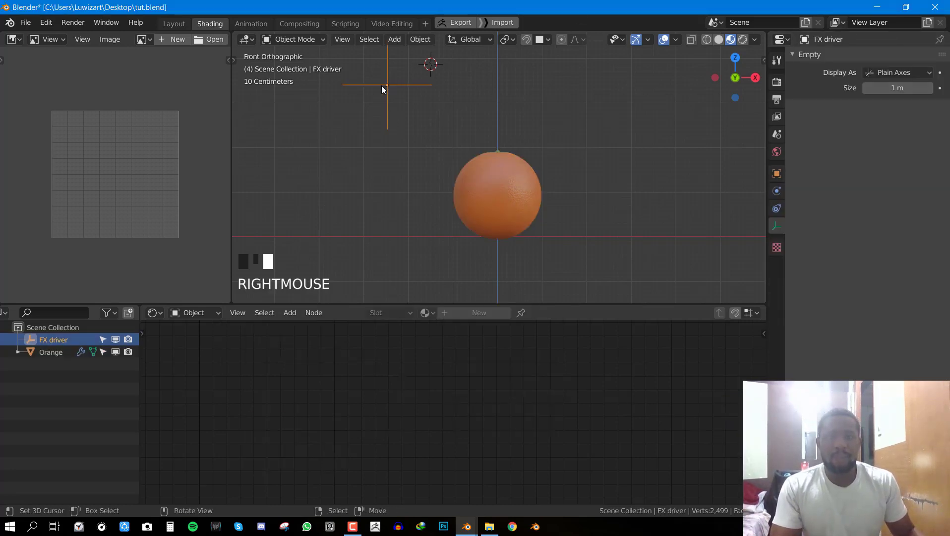
pyautogui.press('g')
pyautogui.rightClick(517, 78)
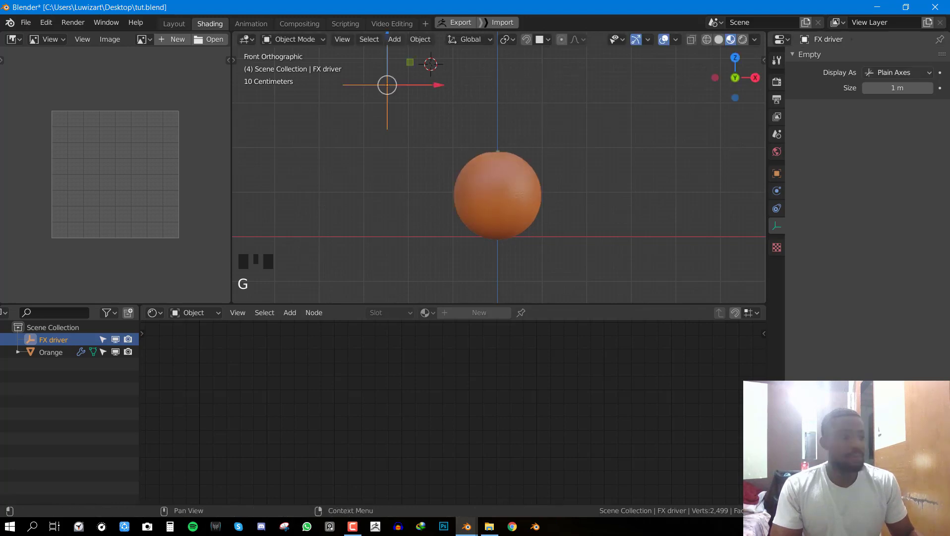
pyautogui.rightClick(533, 149)
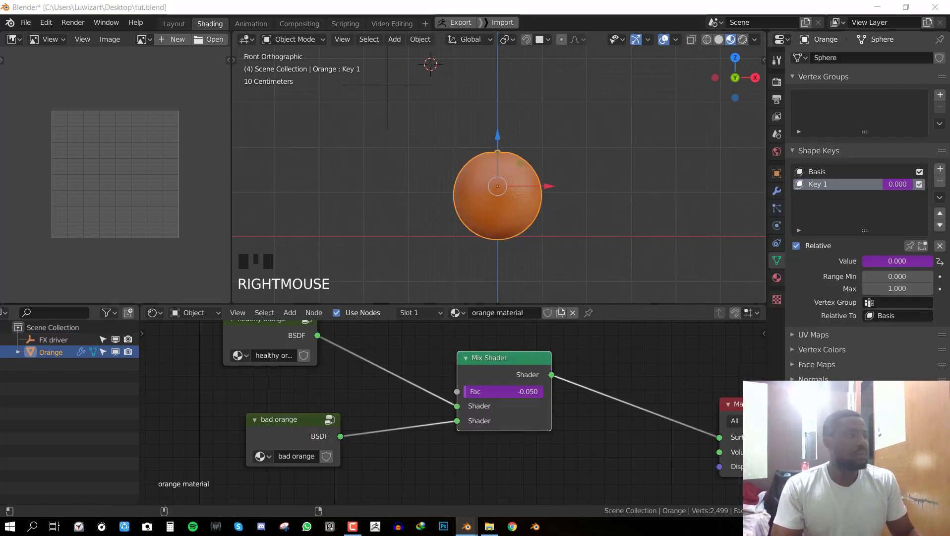
# - Test moving the FX driver empty both ways along X, and place it above the floor at about X 3.85 m
pyautogui.scroll(2, 398, 125)
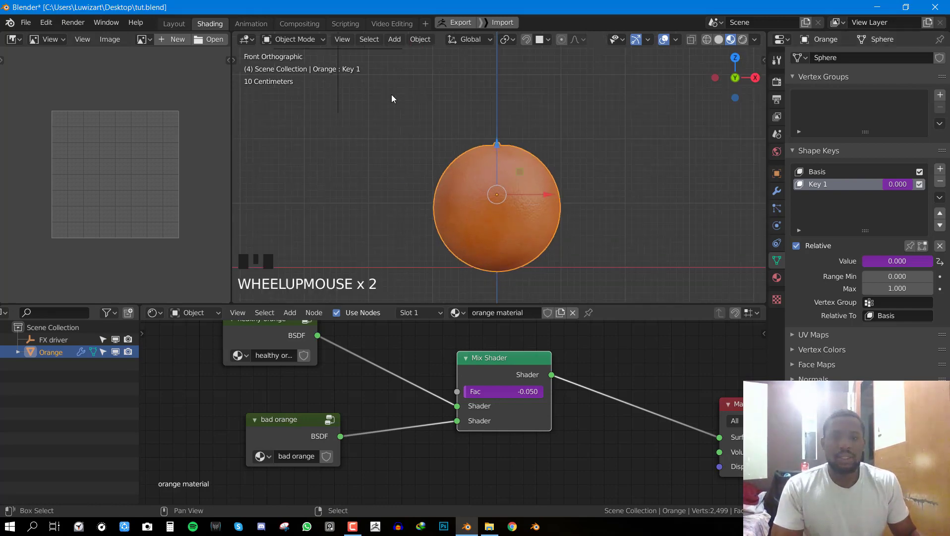
pyautogui.keyDown('shift'); pyautogui.moveTo(391, 94); pyautogui.dragTo(388, 142, button='middle'); pyautogui.keyUp('shift')
pyautogui.rightClick(388, 142)
pyautogui.keyDown('shift'); pyautogui.moveTo(587, 197); pyautogui.dragTo(462, 142, button='middle'); pyautogui.keyUp('shift')
pyautogui.press('g')
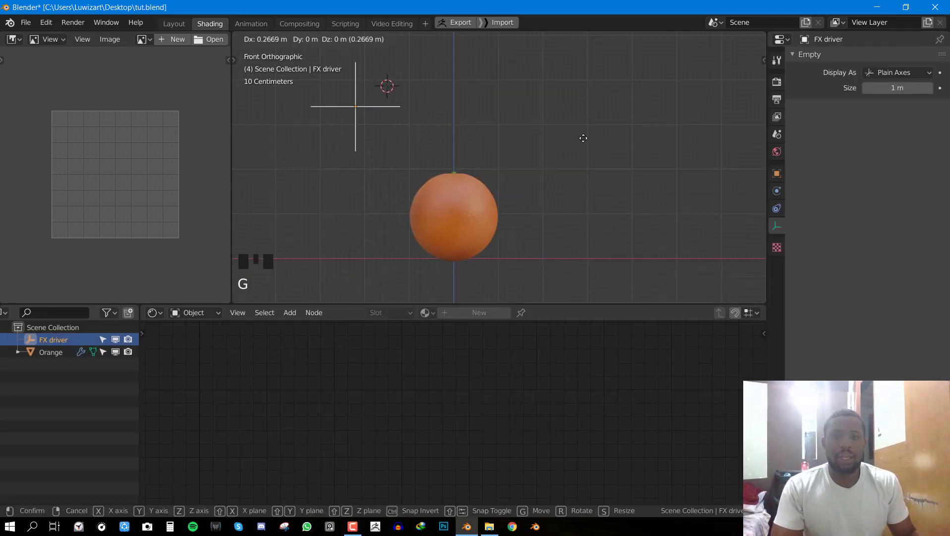
pyautogui.rightClick(460, 137)
pyautogui.press('g')
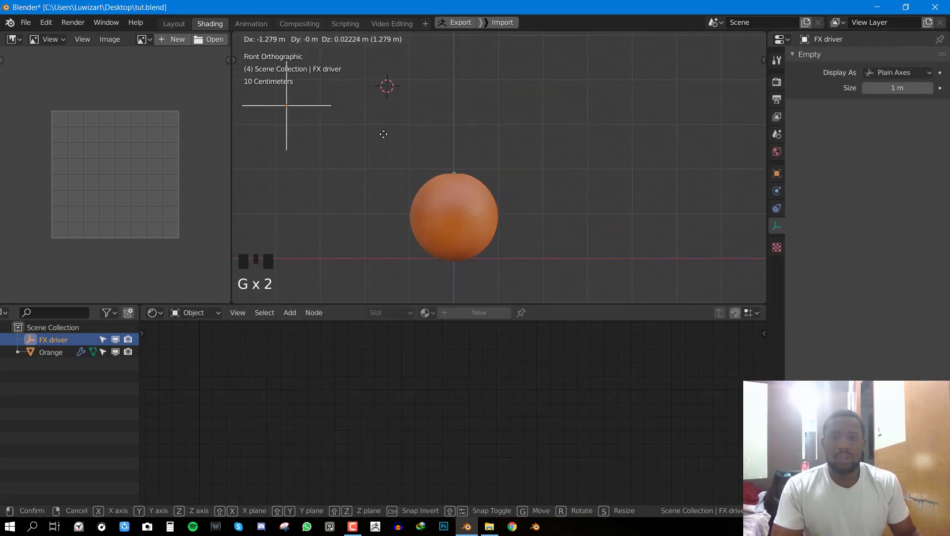
pyautogui.rightClick(343, 146)
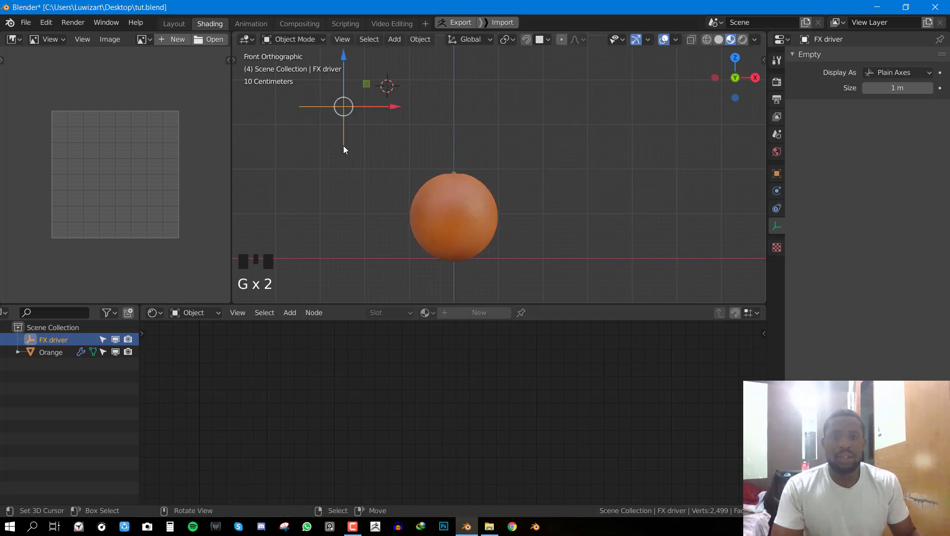
pyautogui.press('g')
pyautogui.rightClick(317, 146)
pyautogui.press('g')
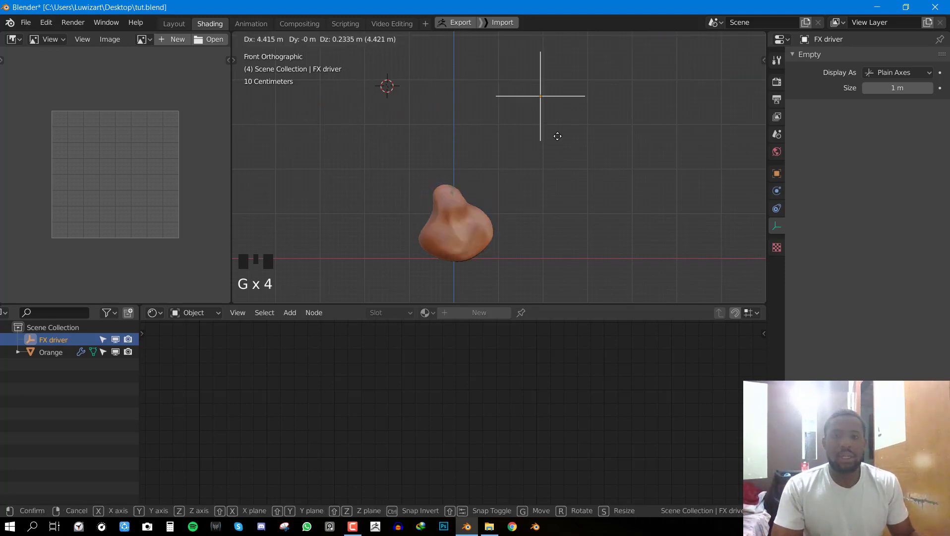
pyautogui.click(599, 125)
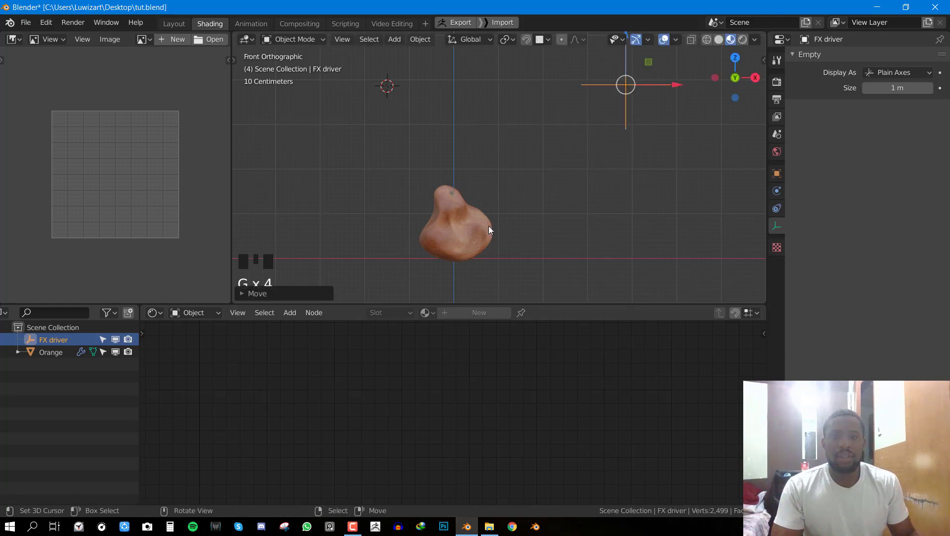
# - Open the Drivers Editor for the orange's Mix Shader Fac, select the Default Value (Fac) curve, and show its modifiers
pyautogui.rightClick(472, 236)
pyautogui.rightClick(512, 393)
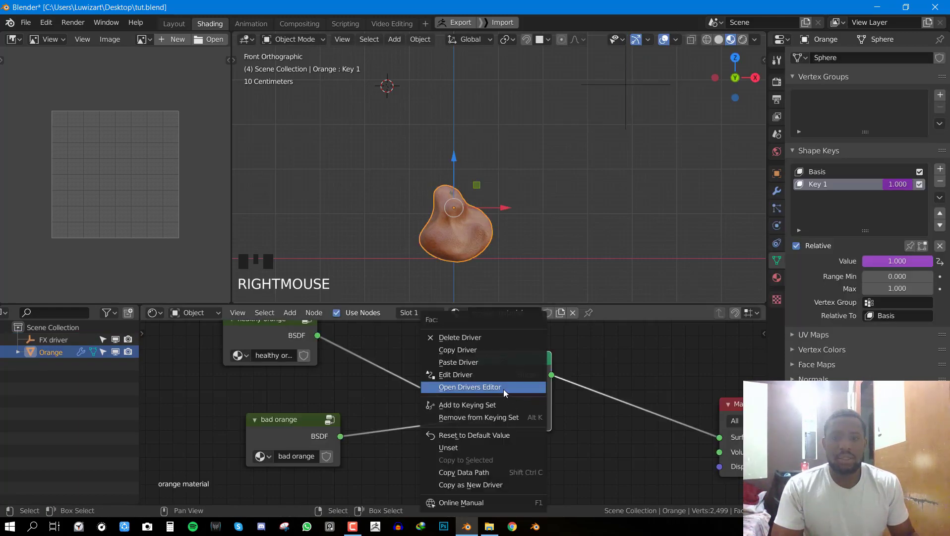
pyautogui.click(503, 388)
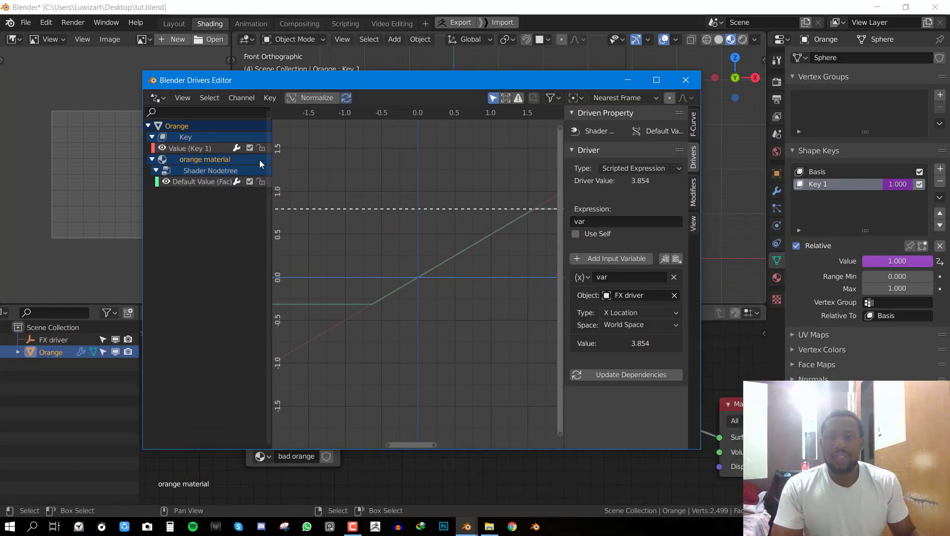
pyautogui.click(203, 180)
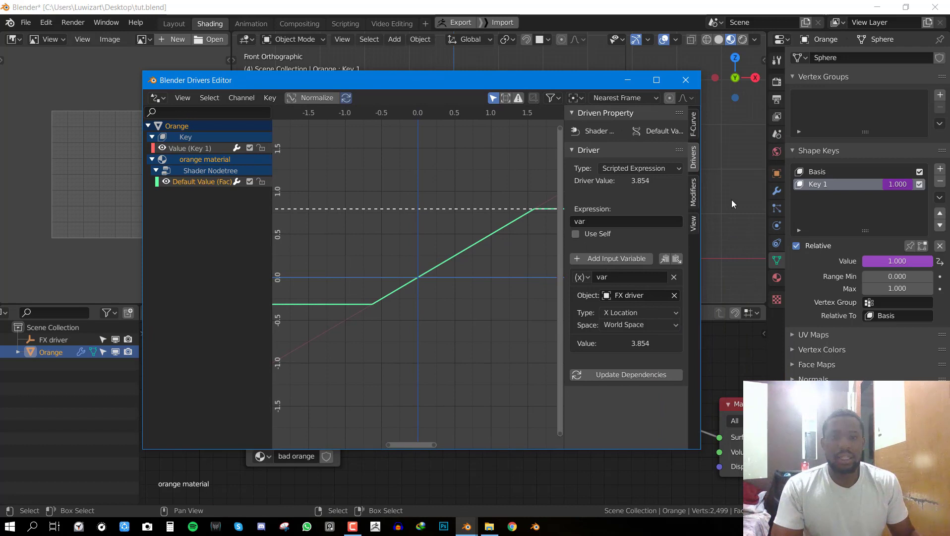
pyautogui.click(692, 203)
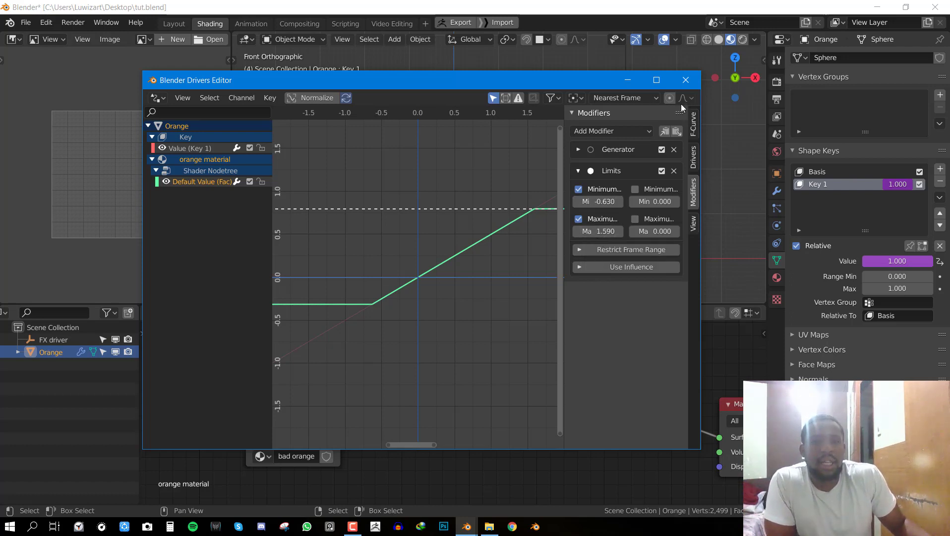
# - Close the Drivers Editor, test moving the FX driver empty before clearing its location, and save the file
pyautogui.click(685, 81)
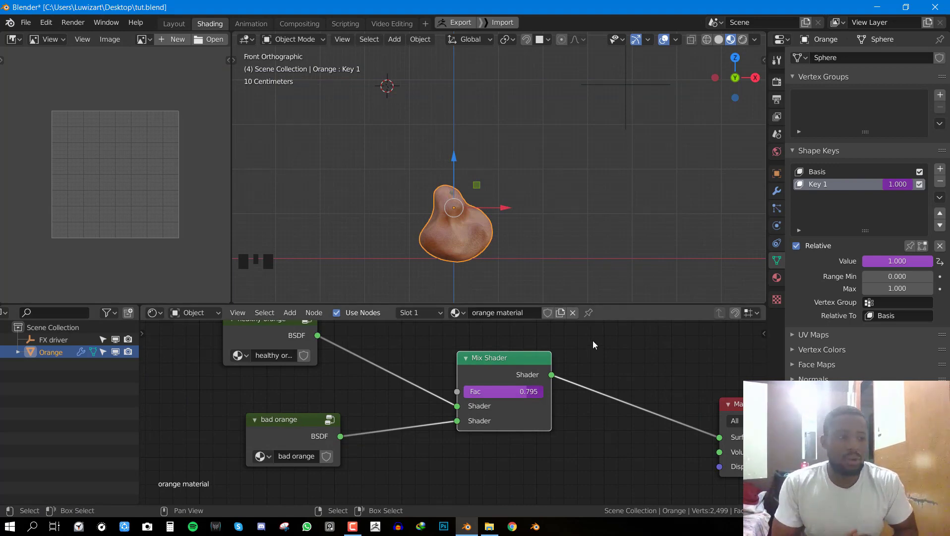
pyautogui.rightClick(615, 94)
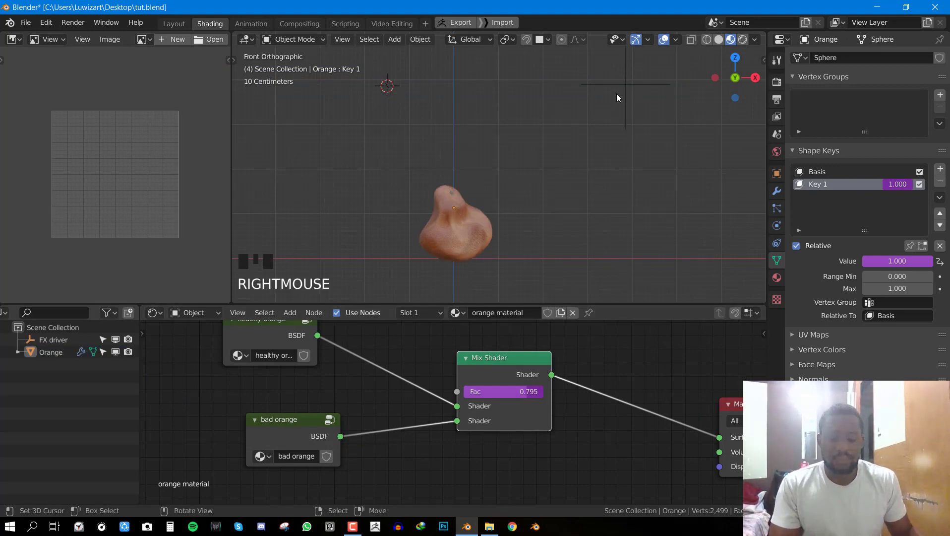
pyautogui.moveTo(616, 94); pyautogui.dragTo(549, 98, button='right')
pyautogui.press('g')
pyautogui.click(443, 109)
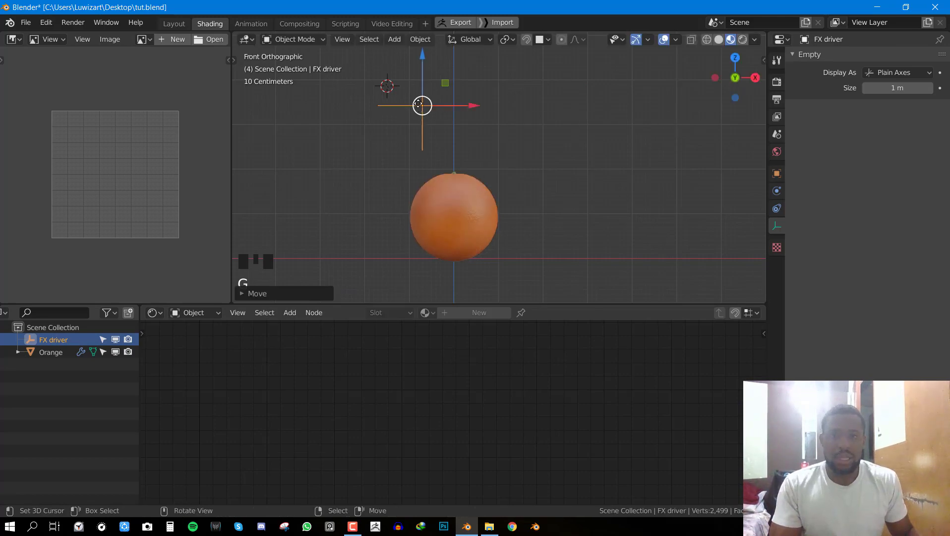
pyautogui.hotkey('alt', 'g')
pyautogui.hotkey('ctrl', 's')
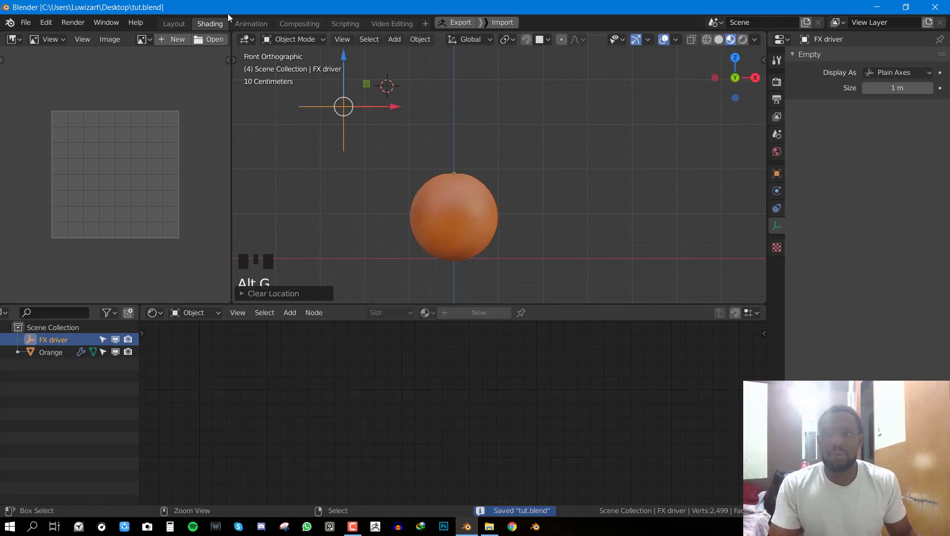
# - Switch to the Animation workspace and frame the orange and FX driver empty in front view
pyautogui.click(251, 24)
pyautogui.press('KP_1')
pyautogui.scroll(6, 455, 165)
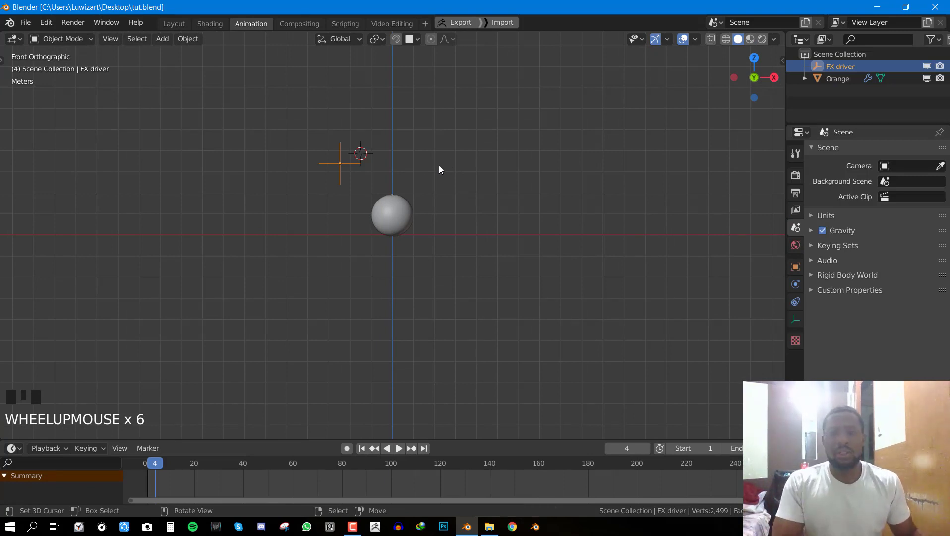
pyautogui.press('g')
pyautogui.press('Escape')
pyautogui.scroll(4, 363, 300)
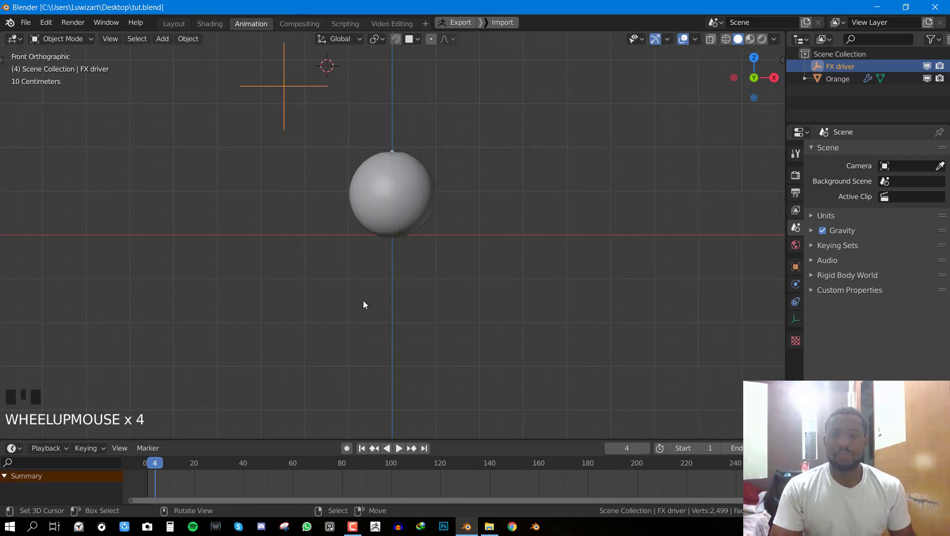
pyautogui.keyDown('shift'); pyautogui.moveTo(363, 300); pyautogui.dragTo(404, 291, button='middle'); pyautogui.keyUp('shift')
# - Show the viewport in Material Preview and insert a LocRotScale keyframe for the FX driver empty at frame 0
pyautogui.click(144, 491)
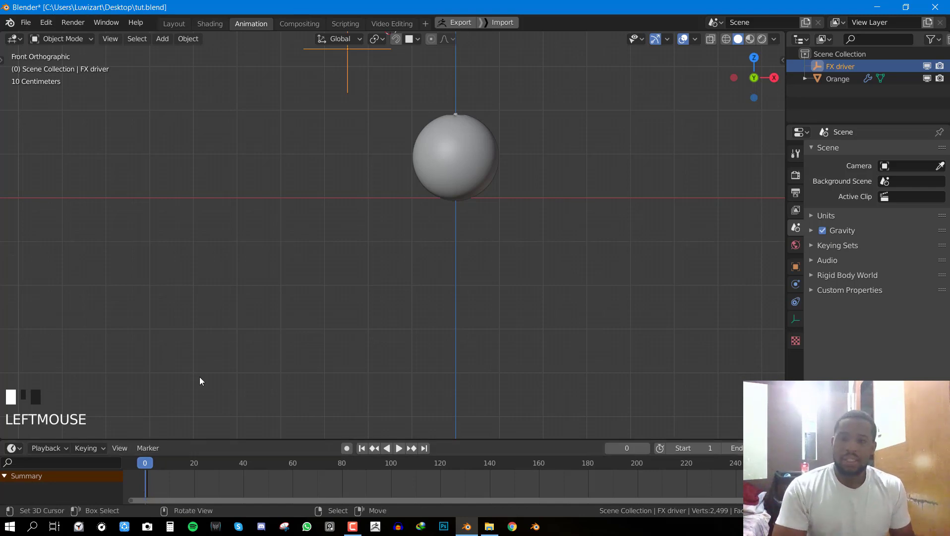
pyautogui.scroll(-3, 435, 225)
pyautogui.press('z')
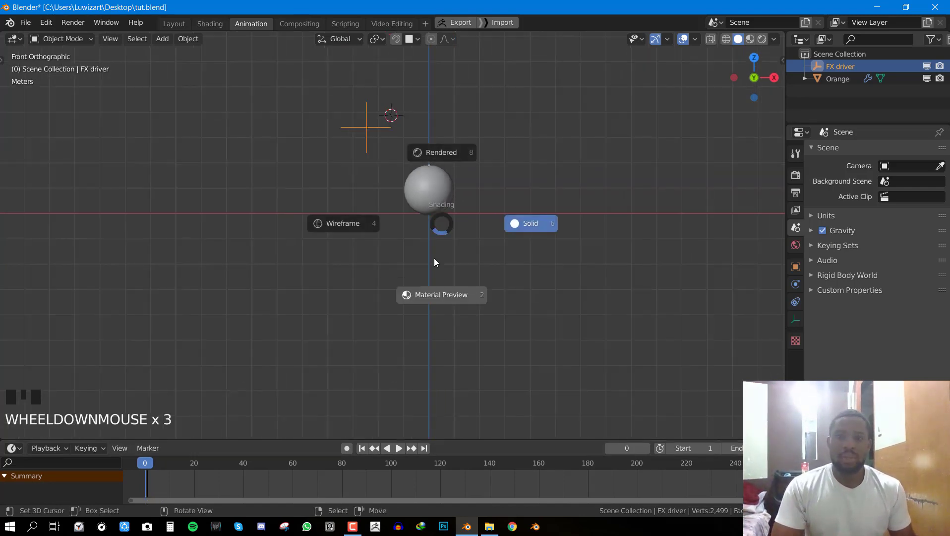
pyautogui.keyDown('shift'); pyautogui.moveTo(435, 257); pyautogui.dragTo(437, 247, button='middle'); pyautogui.keyUp('shift')
pyautogui.scroll(2, 437, 248)
pyautogui.press('i')
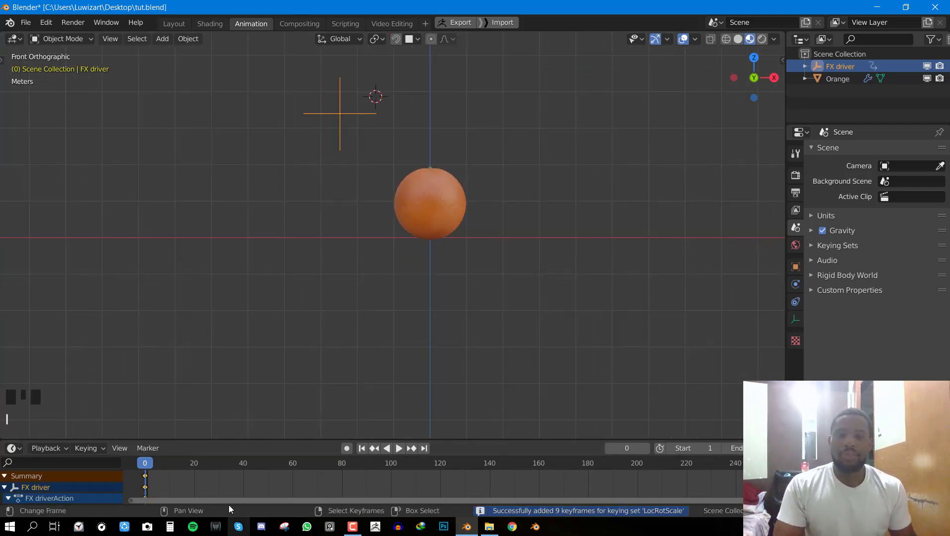
# - Set the end frame to about 50, then move the FX driver across to positive X and keyframe its LocRotScale at frame 49
pyautogui.click(736, 448)
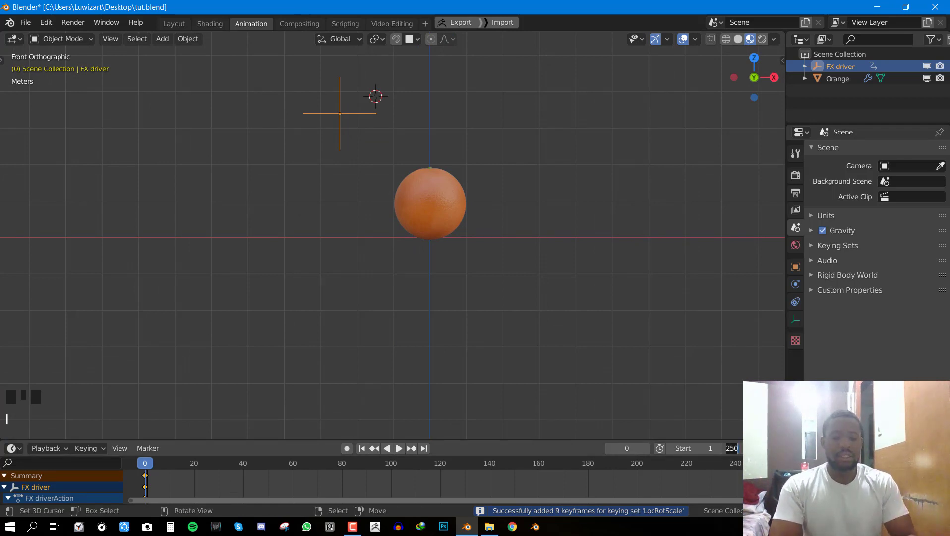
pyautogui.press('Return')
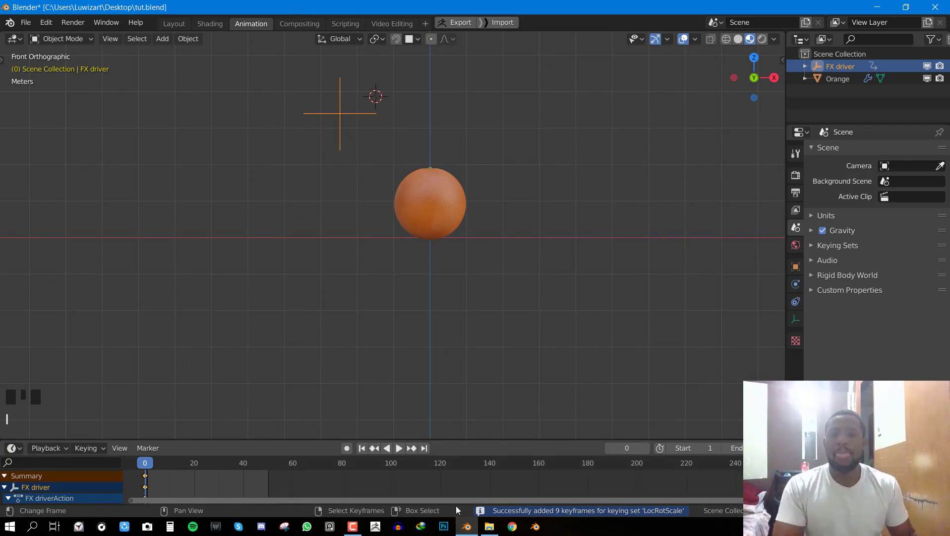
pyautogui.doubleClick(266, 477)
pyautogui.press('g')
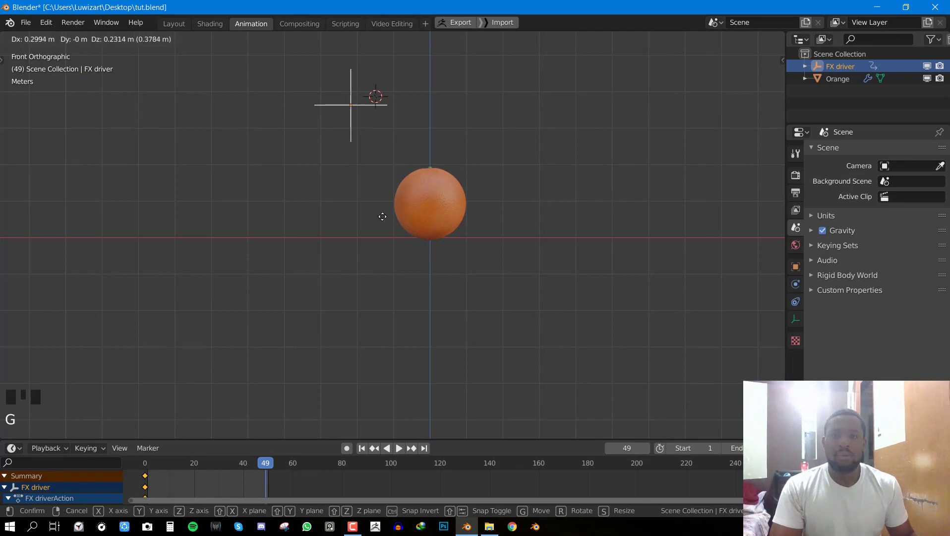
pyautogui.click(626, 208)
pyautogui.press('i')
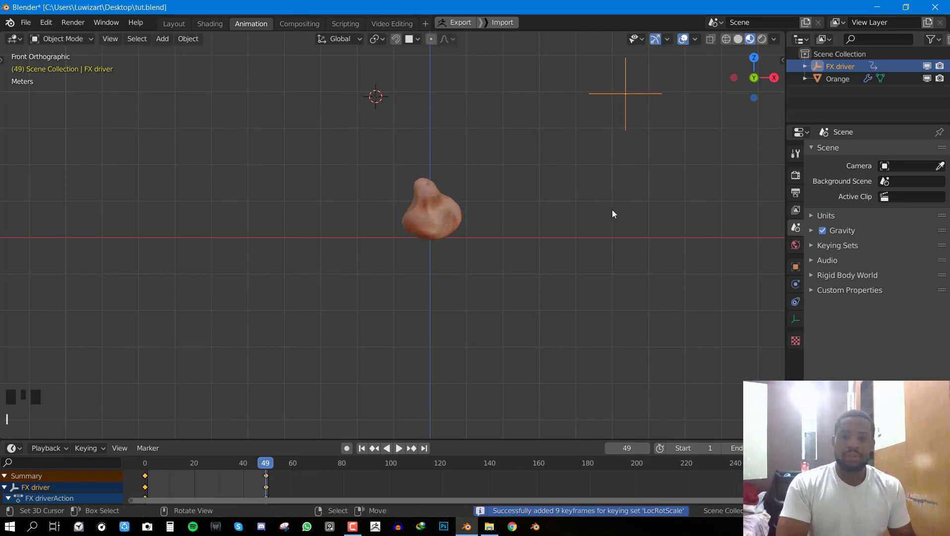
# - Play the animation from frame 0 to preview the orange rotting, and save the file
pyautogui.click(145, 471)
pyautogui.hotkey('shift', 'space')
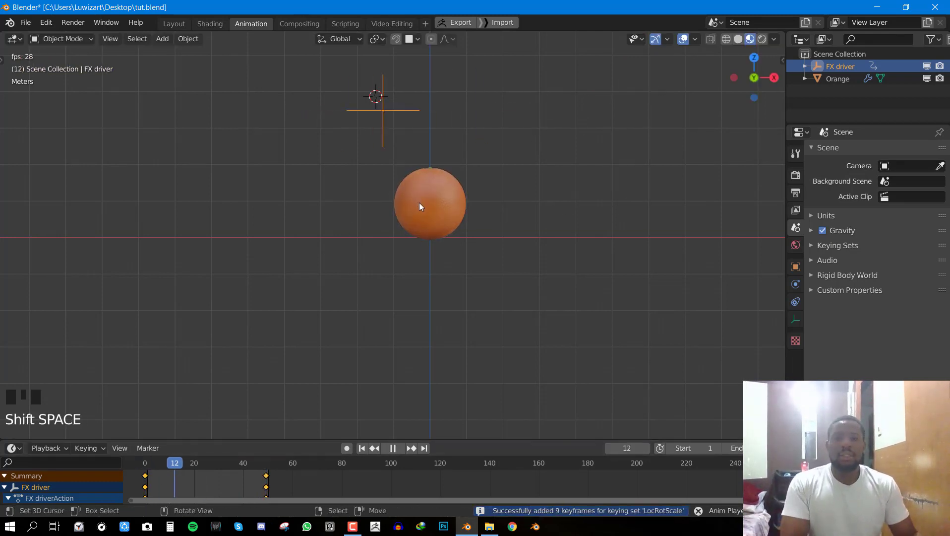
pyautogui.scroll(4, 537, 155)
pyautogui.moveTo(537, 155); pyautogui.dragTo(511, 169, button='middle')
pyautogui.press('KP_1')
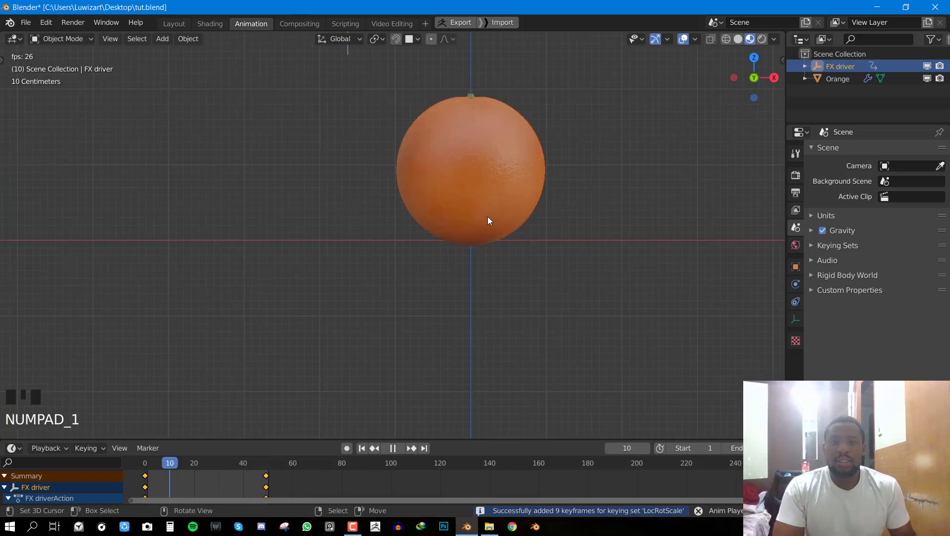
pyautogui.hotkey('ctrl', 's')
pyautogui.keyDown('shift'); pyautogui.moveTo(562, 145); pyautogui.dragTo(531, 297, button='middle'); pyautogui.keyUp('shift')
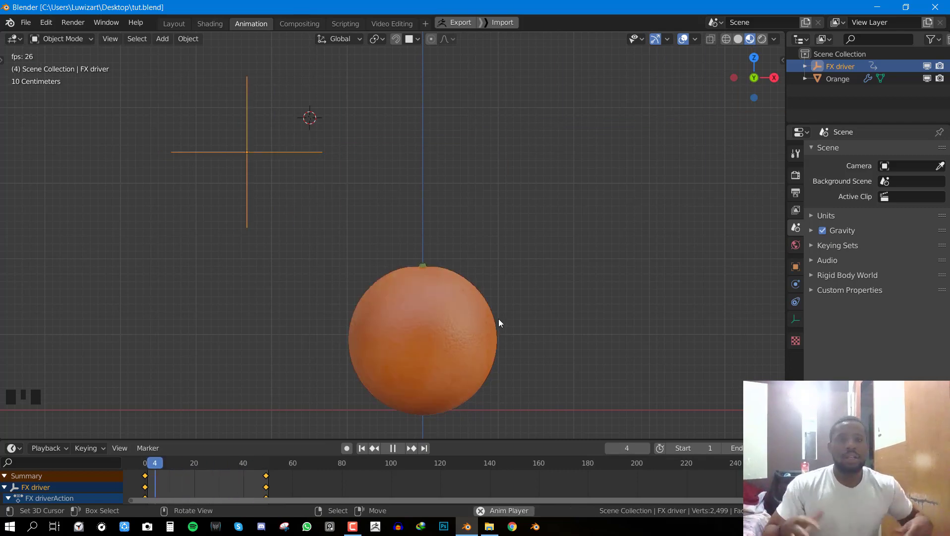
# - Stop playback and scrub to frame 30 to examine the orange's deformation up close in front view
pyautogui.hotkey('shift', 'space')
pyautogui.moveTo(542, 305); pyautogui.dragTo(527, 319, button='middle')
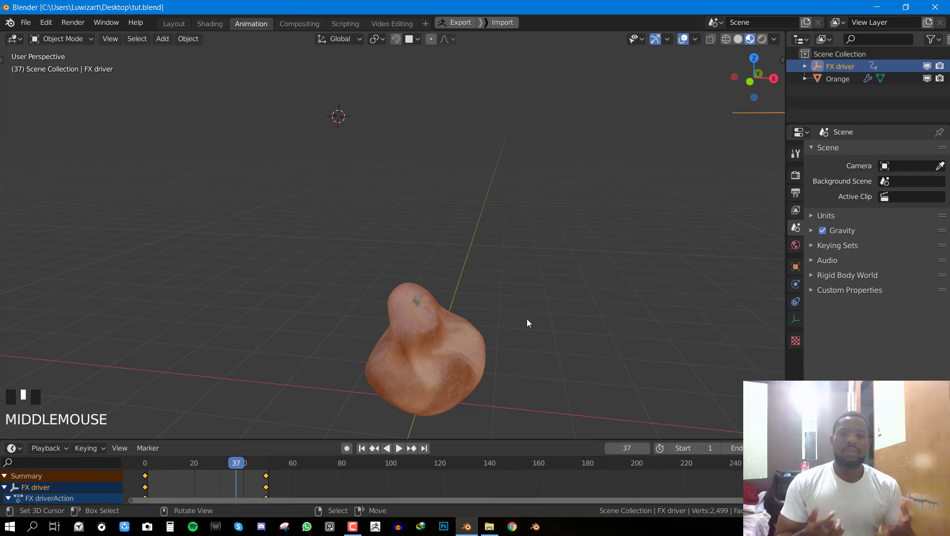
pyautogui.press('KP_1')
pyautogui.scroll(2, 375, 330)
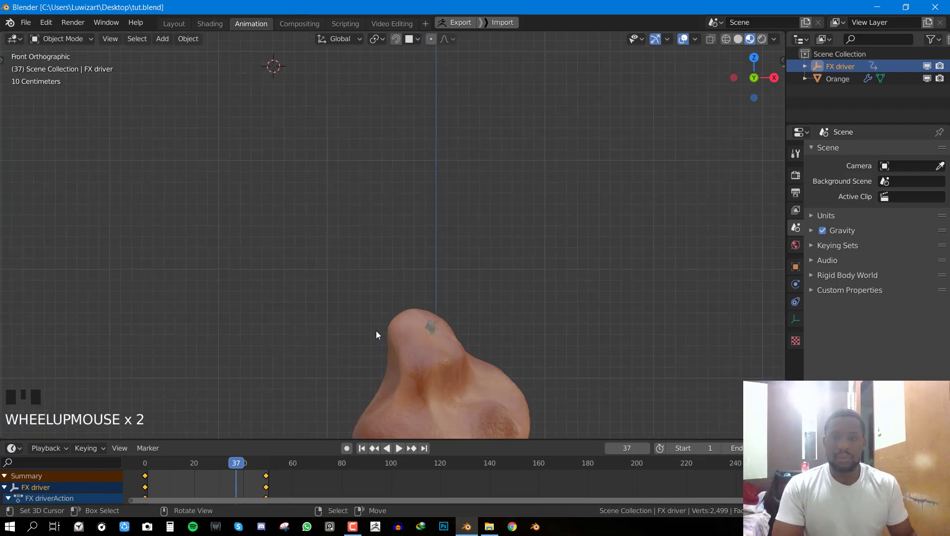
pyautogui.keyDown('shift'); pyautogui.moveTo(375, 331); pyautogui.dragTo(382, 258, button='middle'); pyautogui.keyUp('shift')
pyautogui.moveTo(161, 476); pyautogui.dragTo(223, 480)
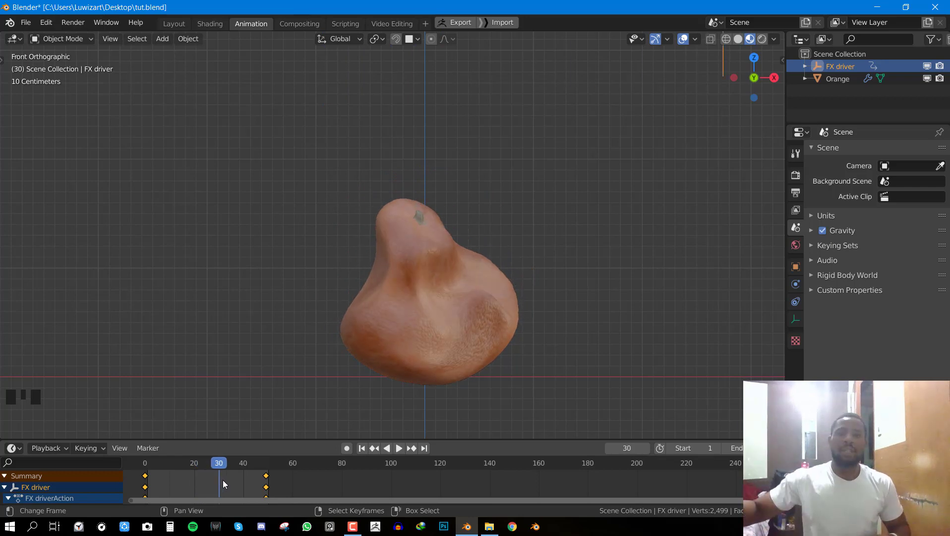
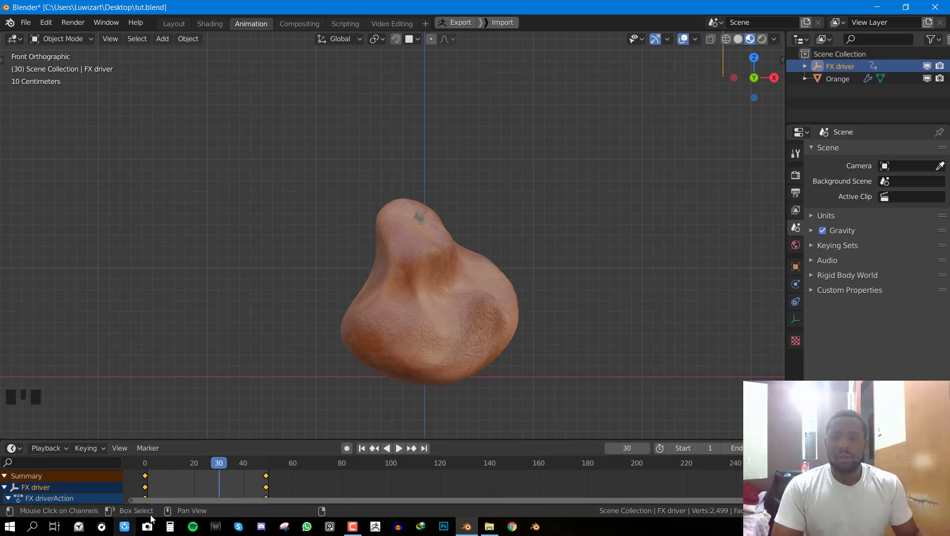
# - Select the orange near the start of the animation and add a new shape key named "ati"
pyautogui.click(157, 481)
pyautogui.rightClick(532, 258)
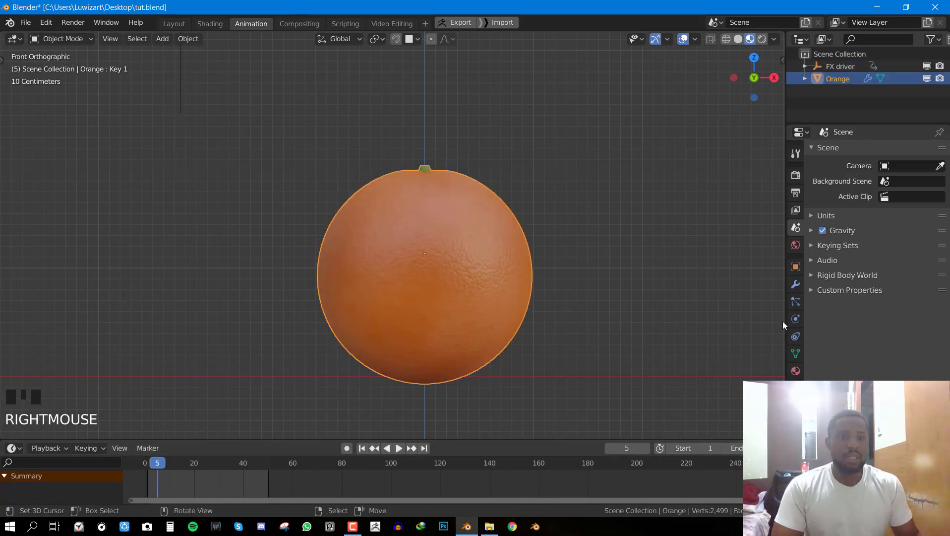
pyautogui.click(795, 353)
pyautogui.click(941, 261)
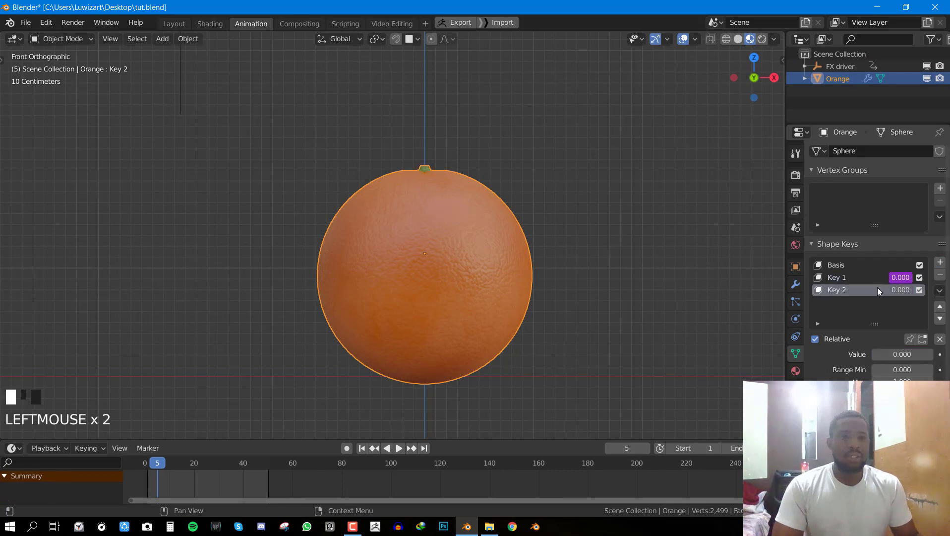
pyautogui.click(867, 292)
pyautogui.write('ati')
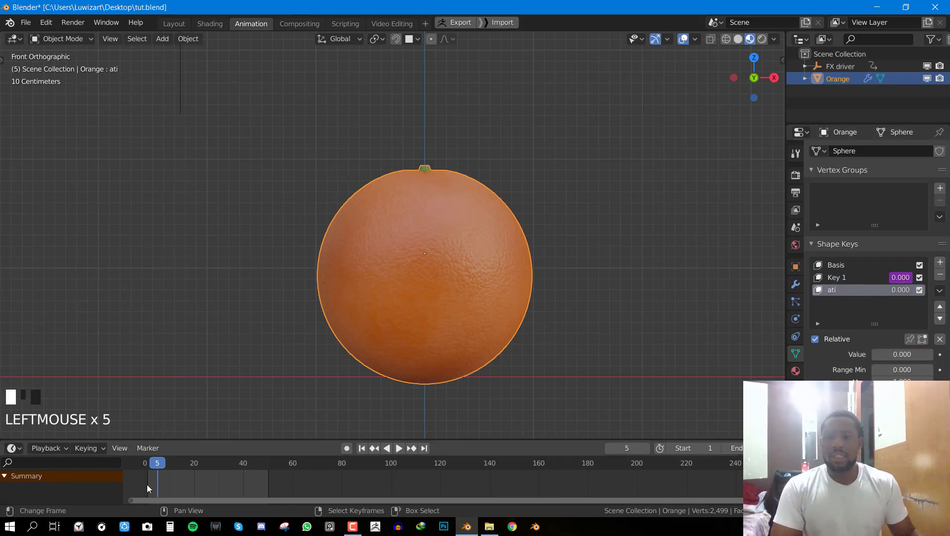
# - Go to frame 2 and set the ati shape key's value to 1.000
pyautogui.moveTo(182, 482); pyautogui.dragTo(150, 496)
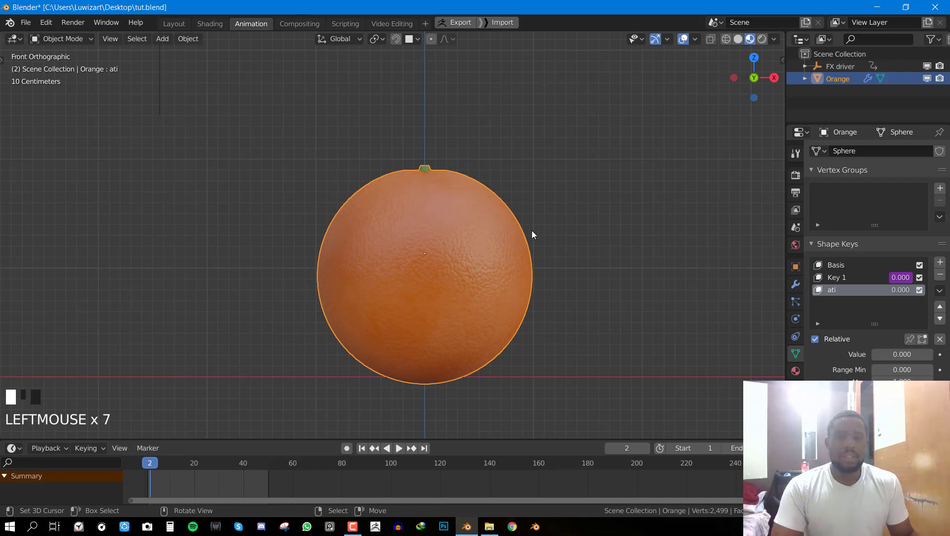
pyautogui.rightClick(371, 223)
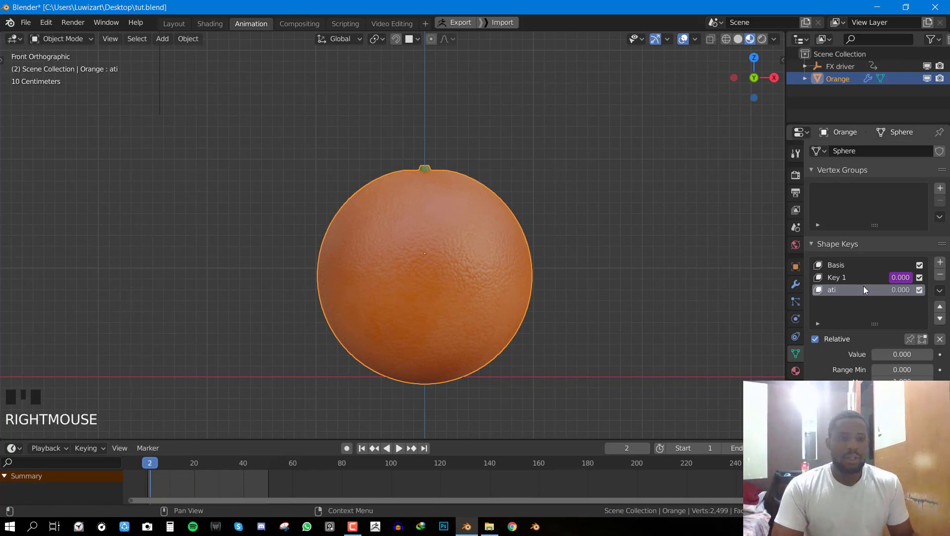
pyautogui.moveTo(879, 353); pyautogui.dragTo(943, 354)
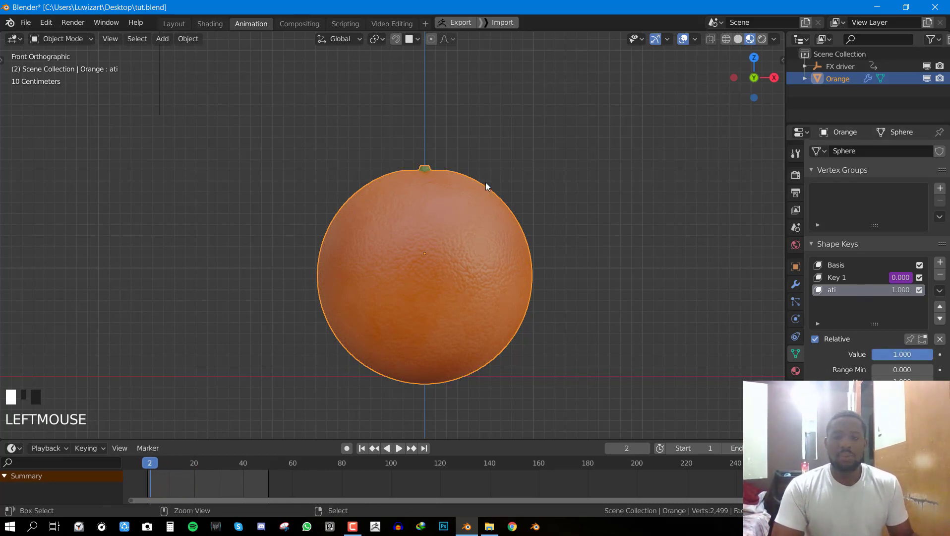
# - Put the orange in Sculpt Mode and activate the Cloth brush with a radius of about 206 px
pyautogui.hotkey('ctrl', 'Tab')
pyautogui.press('f')
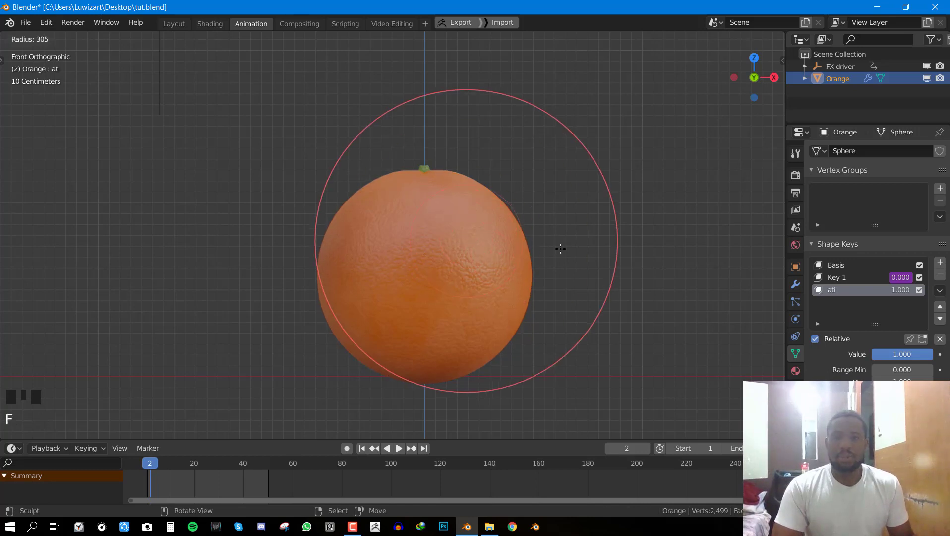
pyautogui.click(560, 248)
pyautogui.moveTo(462, 248); pyautogui.dragTo(433, 257, button='middle')
pyautogui.hotkey('shift', 'space')
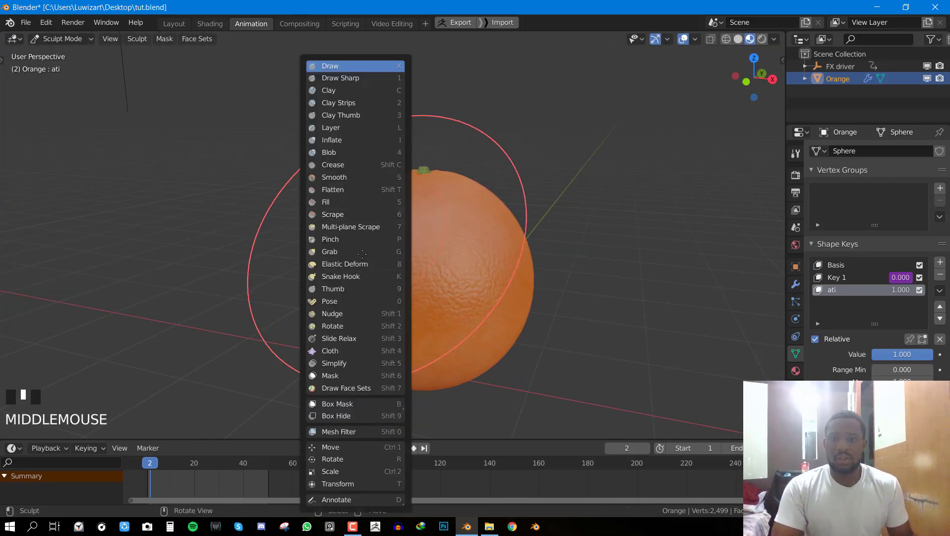
pyautogui.press('KP_1')
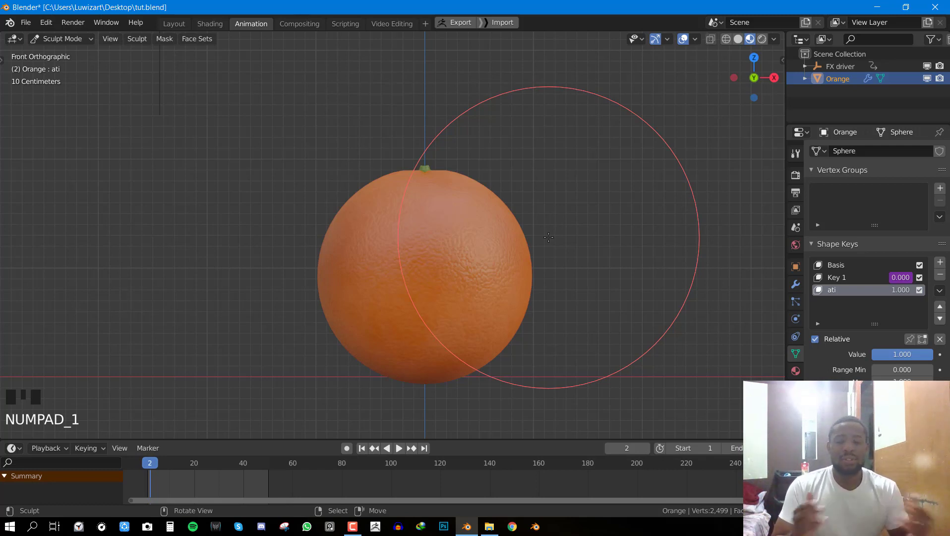
pyautogui.press('f')
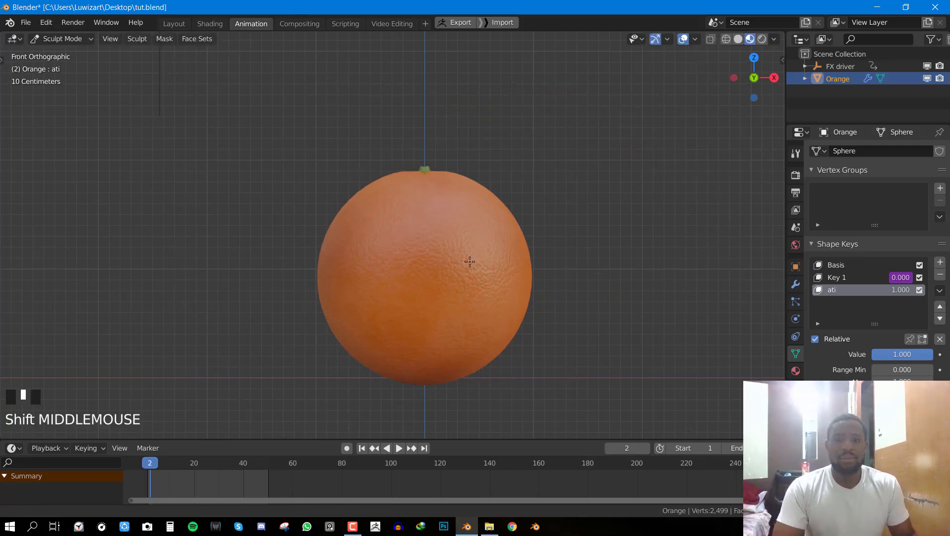
pyautogui.keyDown('shift'); pyautogui.moveTo(469, 261); pyautogui.dragTo(459, 255, button='middle'); pyautogui.keyUp('shift')
pyautogui.click(459, 255)
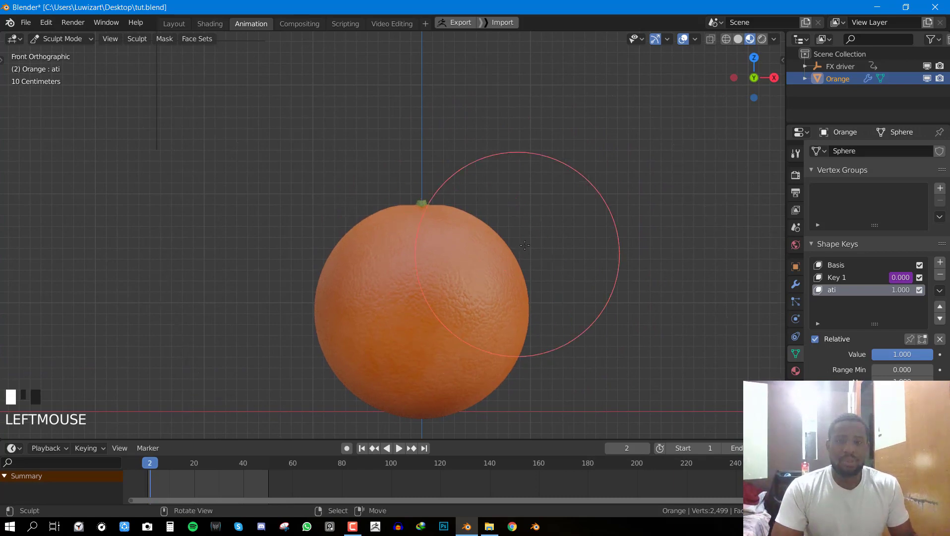
# - Save the file, and maximize the viewport with the Cloth brush's settings shown in the sidebar
pyautogui.hotkey('ctrl', 's')
pyautogui.hotkey('ctrl', 'space')
pyautogui.scroll(-2, 520, 227)
pyautogui.keyDown('shift'); pyautogui.moveTo(519, 226); pyautogui.dragTo(477, 188, button='middle'); pyautogui.keyUp('shift')
pyautogui.press('n')
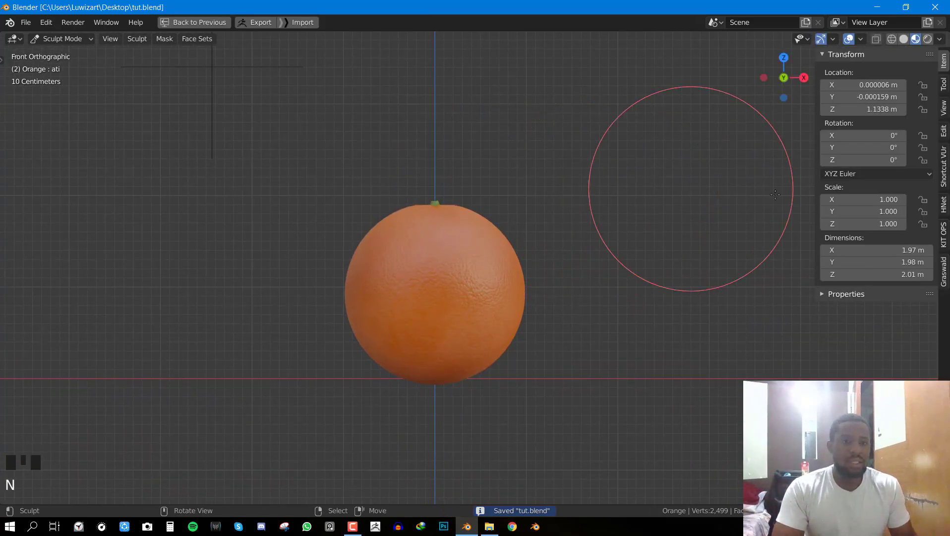
pyautogui.click(944, 85)
pyautogui.scroll(-2, 890, 297)
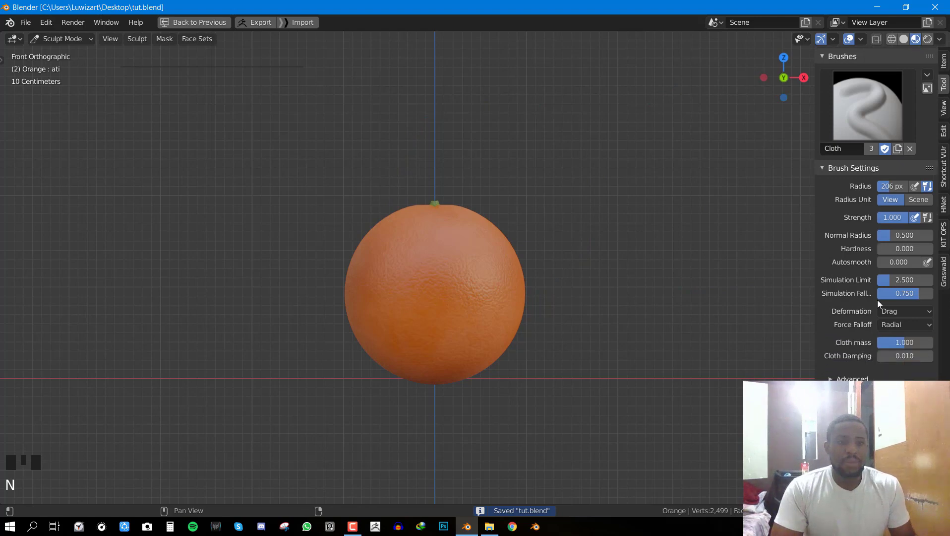
pyautogui.scroll(2, 439, 228)
# - Pull the orange's front and one side downward with Cloth brush strokes, working around the fruit
pyautogui.click(449, 262)
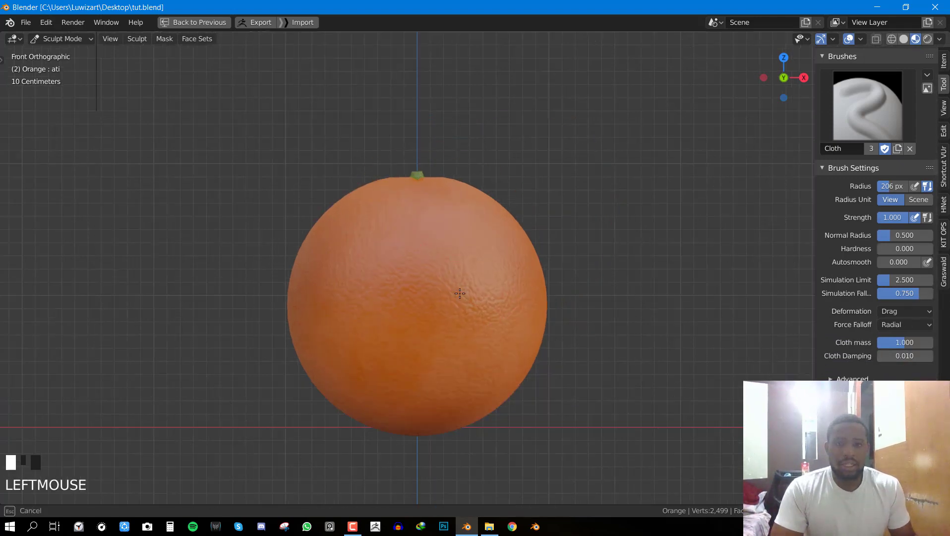
pyautogui.click(371, 354)
pyautogui.moveTo(385, 334); pyautogui.dragTo(440, 403)
pyautogui.moveTo(509, 289); pyautogui.dragTo(386, 299, button='middle')
pyautogui.moveTo(458, 238); pyautogui.dragTo(458, 390)
pyautogui.moveTo(538, 275); pyautogui.dragTo(481, 275, button='middle')
pyautogui.moveTo(535, 238); pyautogui.dragTo(547, 401)
pyautogui.moveTo(568, 317); pyautogui.dragTo(488, 310, button='middle')
pyautogui.moveTo(555, 266); pyautogui.dragTo(565, 364)
pyautogui.moveTo(564, 364); pyautogui.dragTo(531, 297, button='middle')
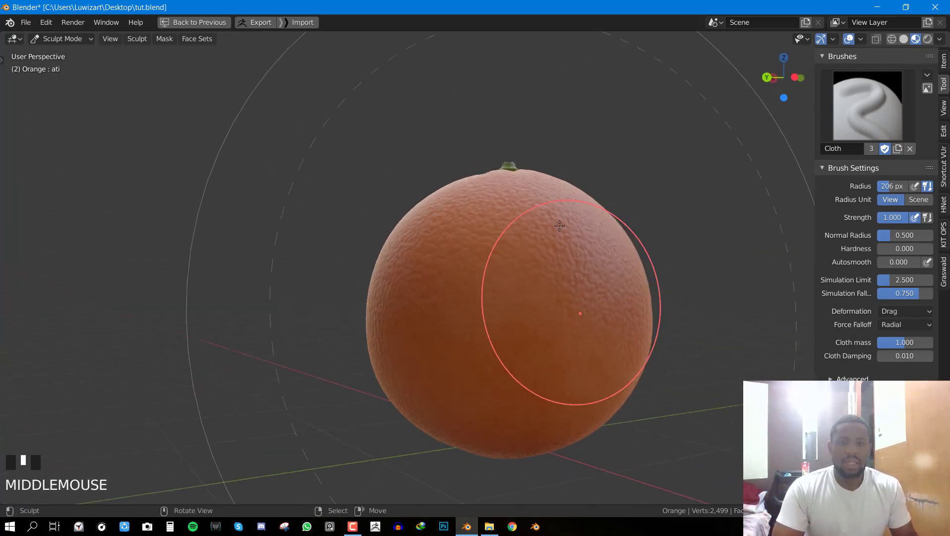
pyautogui.moveTo(530, 296); pyautogui.dragTo(533, 298)
pyautogui.moveTo(533, 298); pyautogui.dragTo(508, 276, button='middle')
pyautogui.click(535, 294)
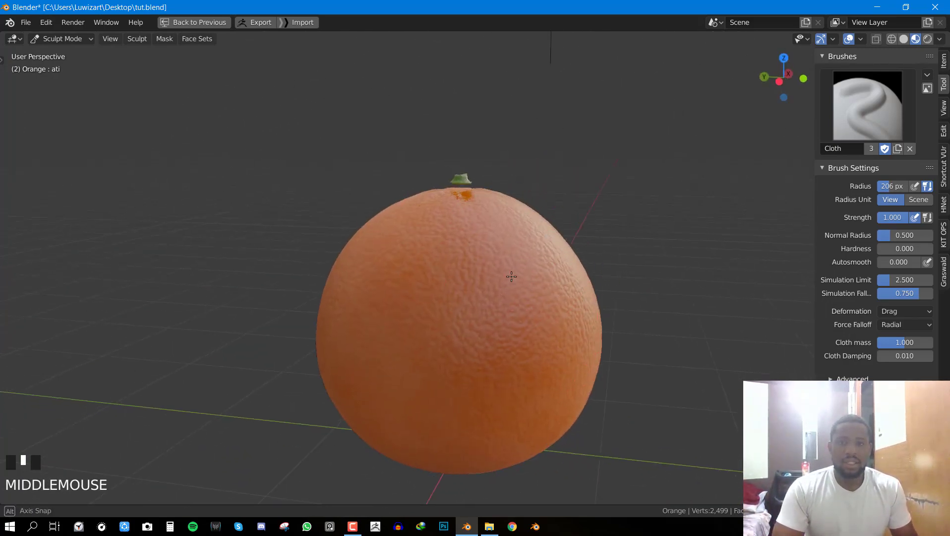
# - Sag the orange's upper skin and lower bulge with further downward Cloth brush strokes on another side
pyautogui.scroll(2, 404, 166)
pyautogui.moveTo(405, 138); pyautogui.dragTo(447, 268)
pyautogui.moveTo(426, 248); pyautogui.dragTo(375, 202, button='middle')
pyautogui.moveTo(375, 202); pyautogui.dragTo(384, 369)
pyautogui.moveTo(406, 347); pyautogui.dragTo(501, 284, button='middle')
pyautogui.moveTo(526, 312); pyautogui.dragTo(548, 379)
pyautogui.moveTo(553, 390); pyautogui.dragTo(592, 422)
pyautogui.moveTo(533, 397); pyautogui.dragTo(543, 424)
pyautogui.moveTo(440, 322); pyautogui.dragTo(448, 358)
pyautogui.moveTo(419, 338); pyautogui.dragTo(432, 362)
# - Finish the sagging on the remaining side and the front of the orange with short Cloth brush strokes
pyautogui.moveTo(650, 252); pyautogui.dragTo(579, 264, button='middle')
pyautogui.click(609, 365)
pyautogui.click(458, 286)
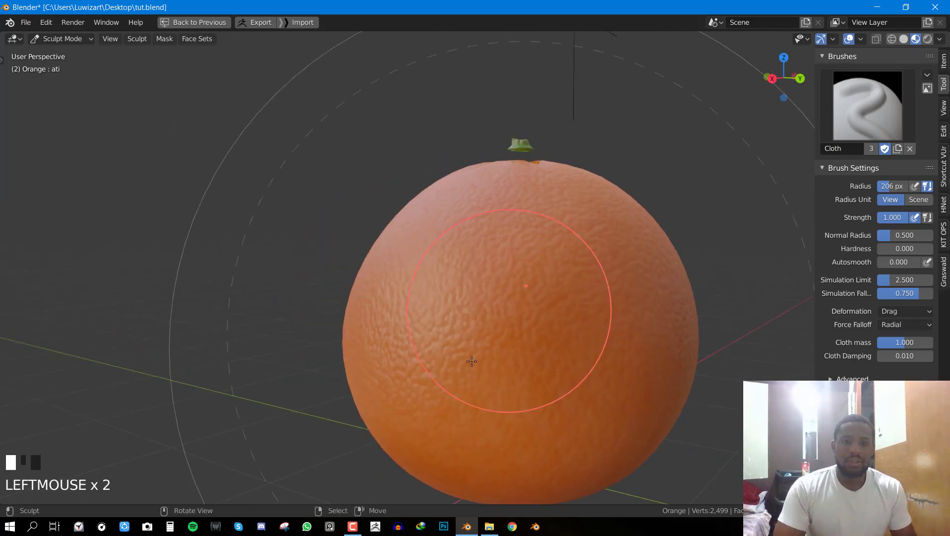
pyautogui.click(480, 369)
pyautogui.press('q')
pyautogui.press('KP_1')
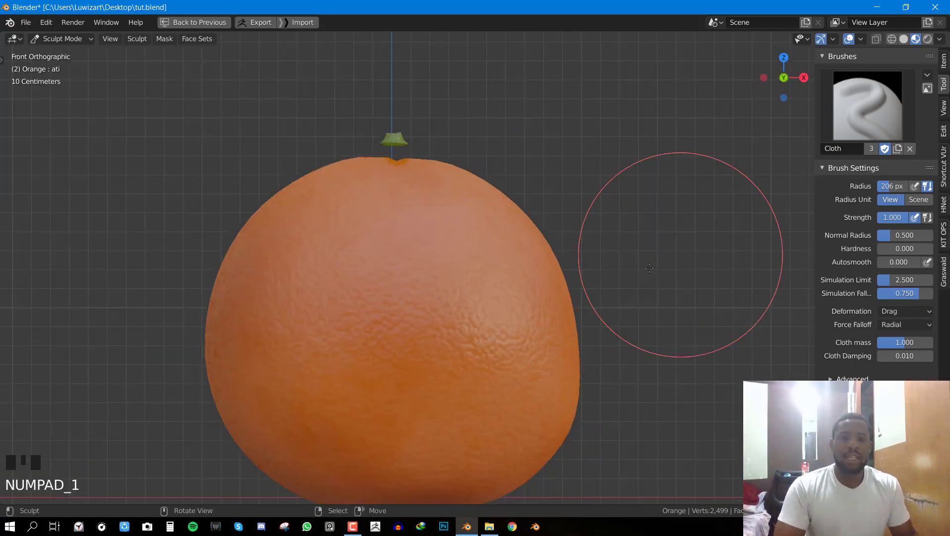
pyautogui.scroll(-2, 435, 319)
pyautogui.click(399, 322)
pyautogui.moveTo(400, 323); pyautogui.dragTo(399, 323)
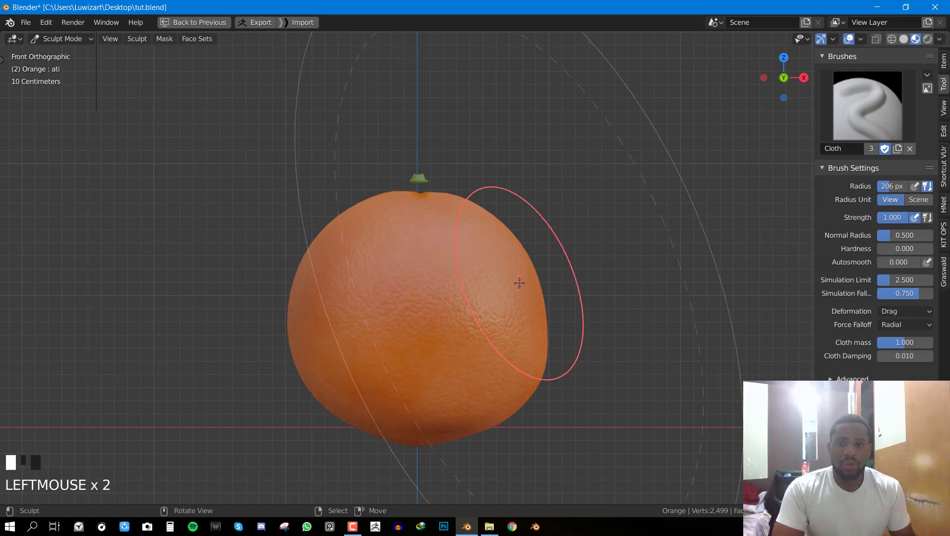
# - Activate the Thumb brush and smear the orange's front and side surfaces to even out the sagging shape
pyautogui.hotkey('shift', 'space')
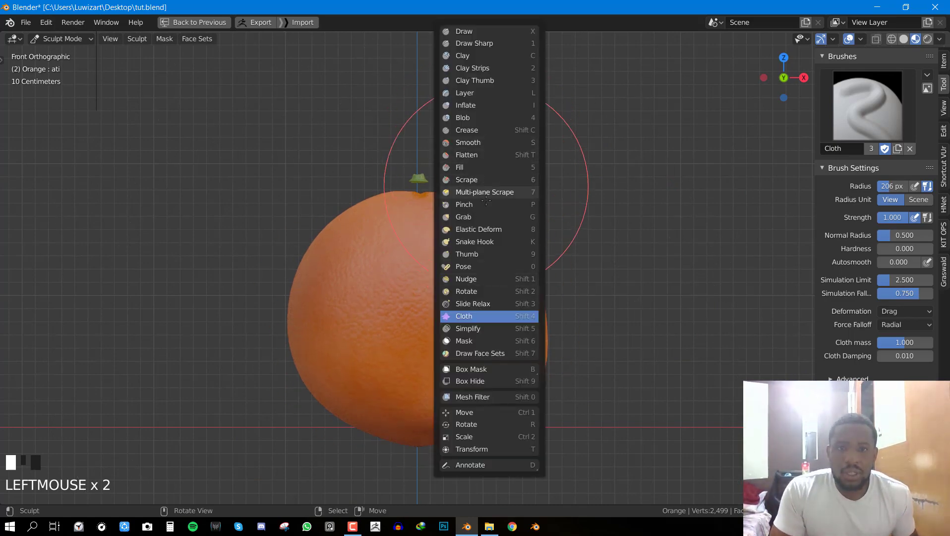
pyautogui.click(480, 253)
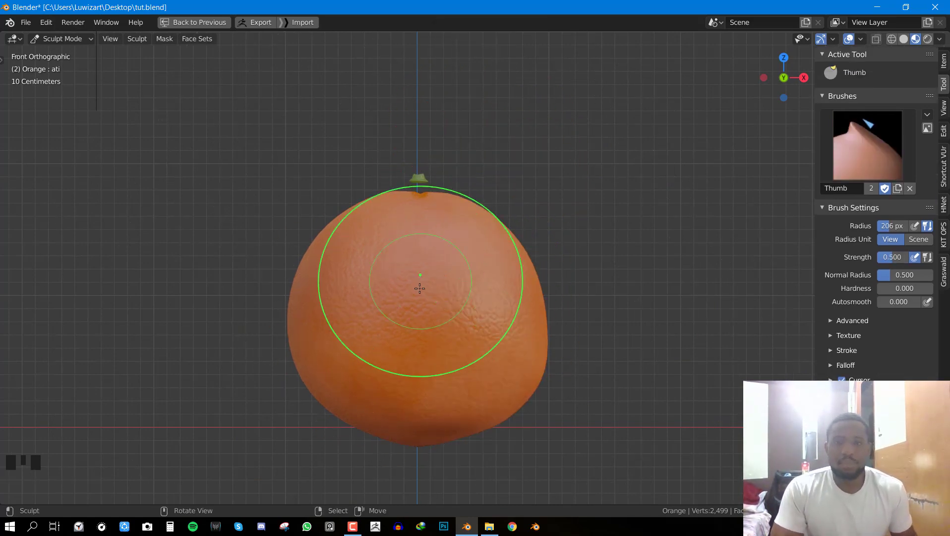
pyautogui.click(400, 328)
pyautogui.click(374, 324)
pyautogui.moveTo(374, 324); pyautogui.dragTo(428, 271, button='middle')
pyautogui.moveTo(402, 297); pyautogui.dragTo(378, 316)
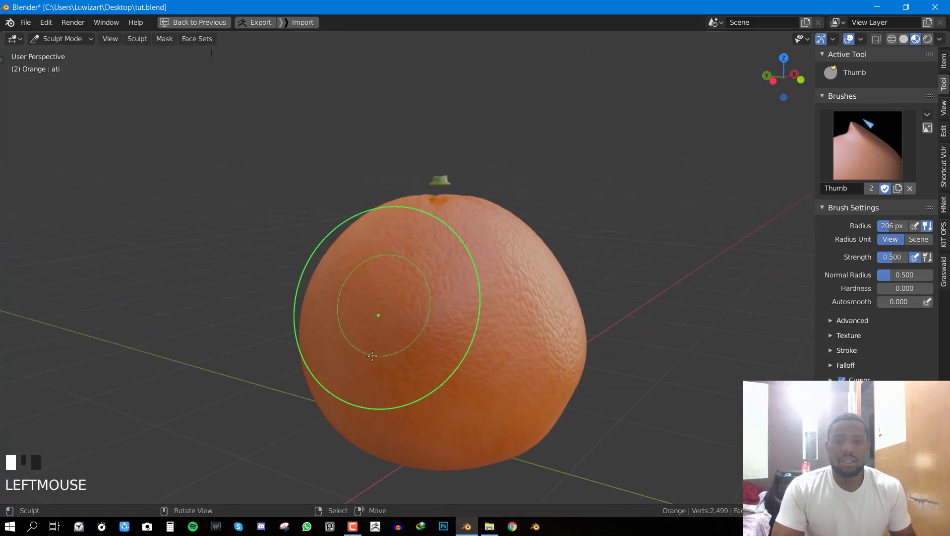
pyautogui.moveTo(387, 365); pyautogui.dragTo(449, 340, button='middle')
pyautogui.moveTo(503, 332)
pyautogui.mouseDown()
pyautogui.moveTo(505, 344)
pyautogui.moveTo(467, 305)
pyautogui.moveTo(407, 374)
pyautogui.moveTo(422, 376)
pyautogui.mouseUp()
pyautogui.press('KP_1')
pyautogui.moveTo(426, 370); pyautogui.dragTo(490, 308, button='middle')
pyautogui.moveTo(503, 314); pyautogui.dragTo(543, 307)
pyautogui.press('KP_1')
# - In Edit Mode, select only the stalk's linked vertices and move them down onto the top of the orange
pyautogui.hotkey('ctrl', 'Tab')
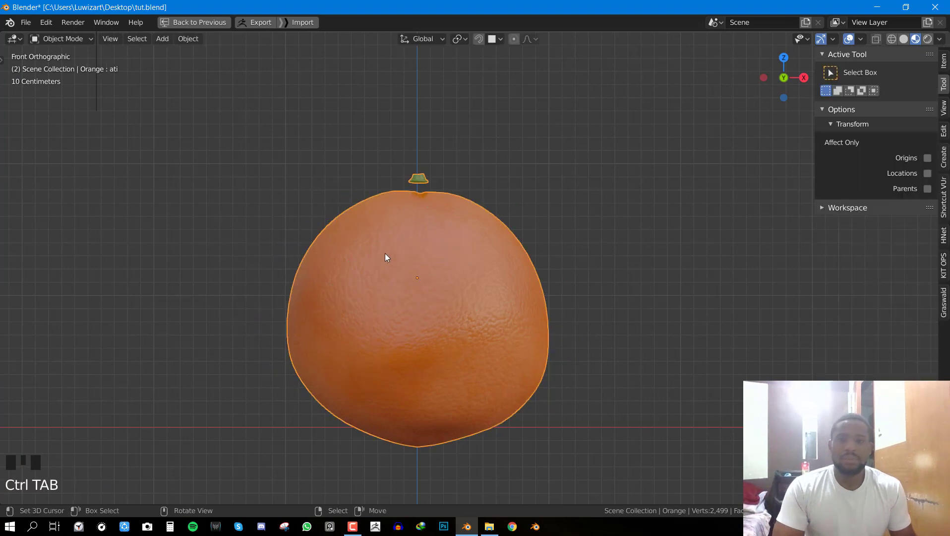
pyautogui.press('Tab')
pyautogui.hotkey('alt', 'a')
pyautogui.rightClick(422, 177)
pyautogui.press('l')
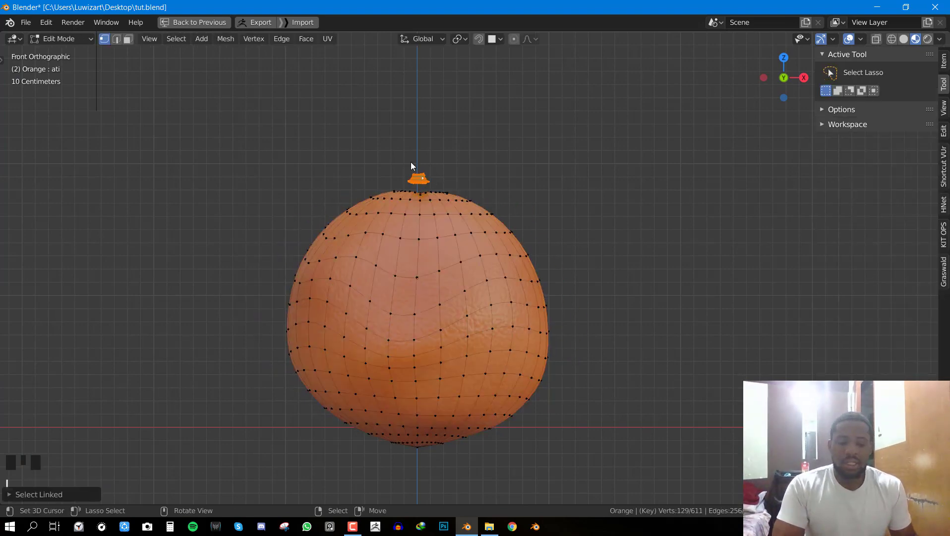
pyautogui.press('space')
pyautogui.moveTo(416, 145); pyautogui.dragTo(418, 139)
# - Return to Object Mode in the full layout, set the ati shape key's value to 0.000 and save the file
pyautogui.press('Tab')
pyautogui.hotkey('ctrl', 's')
pyautogui.hotkey('ctrl', 'space')
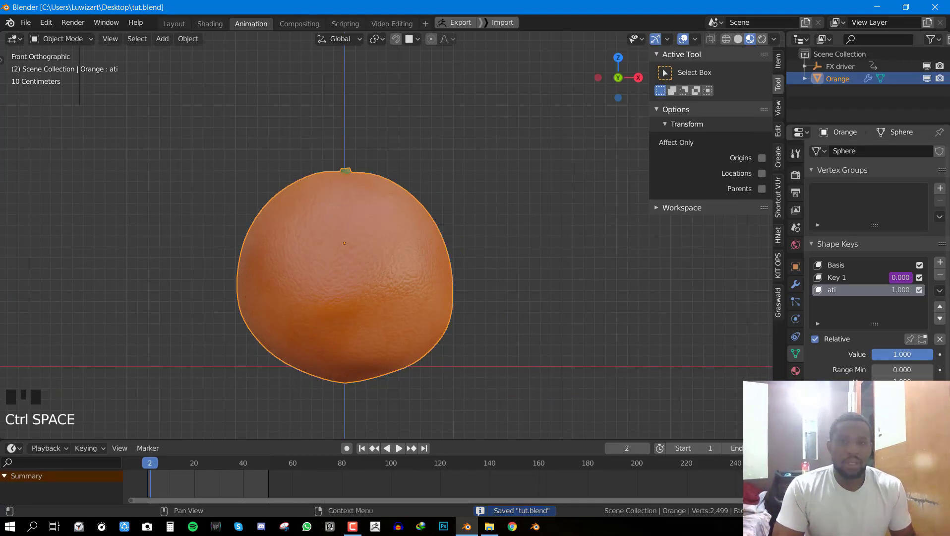
pyautogui.moveTo(926, 355); pyautogui.dragTo(873, 354)
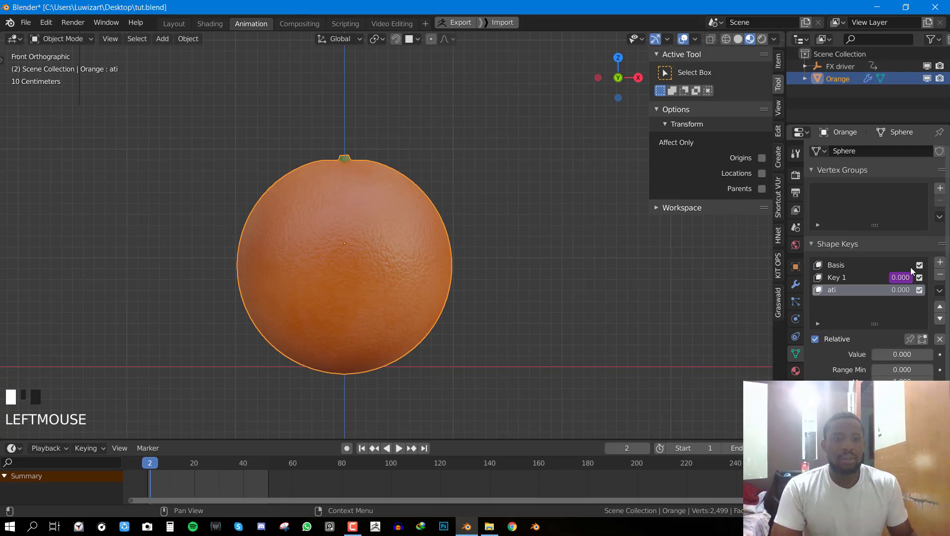
pyautogui.hotkey('ctrl', 's')
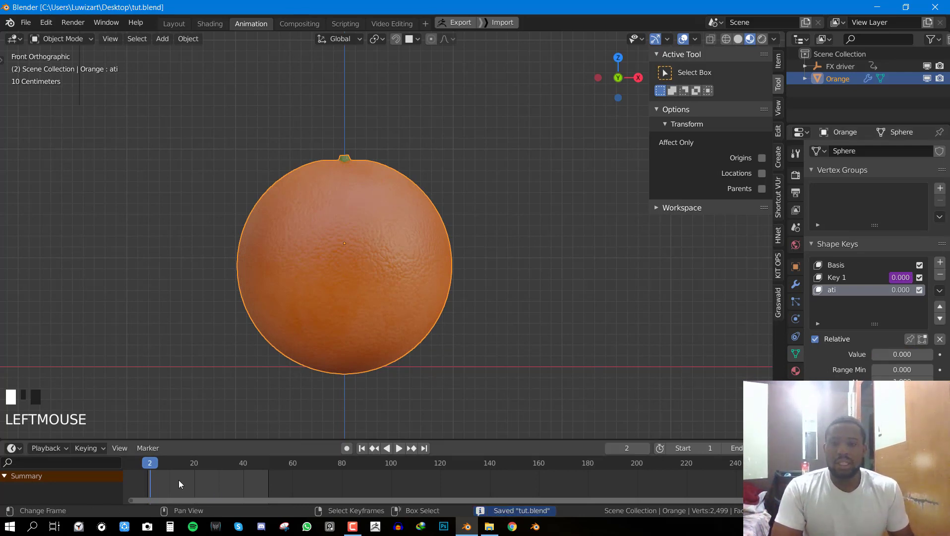
# - Go to frame 25 and add a new shape key named "bk]" to the orange
pyautogui.moveTo(173, 484); pyautogui.dragTo(208, 482)
pyautogui.click(939, 262)
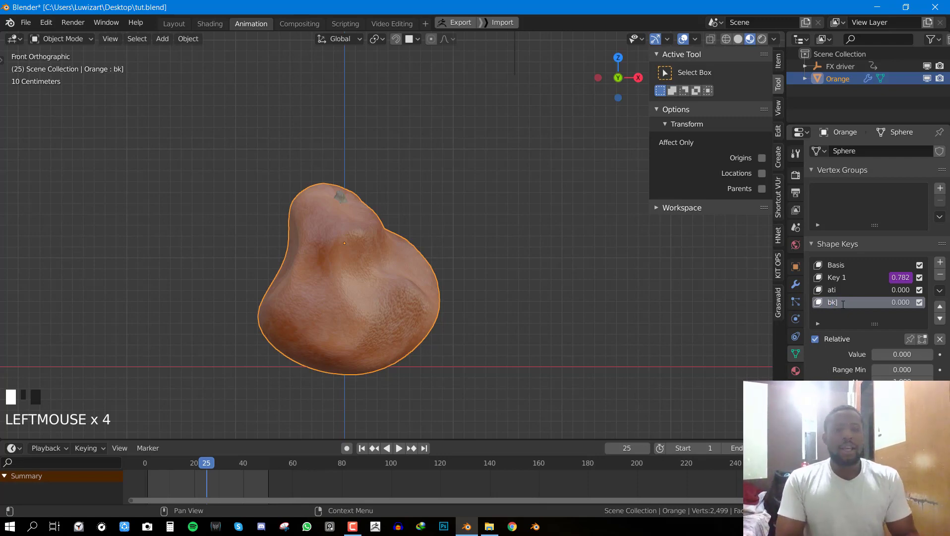
pyautogui.press('BackSpace')
pyautogui.press('Return')
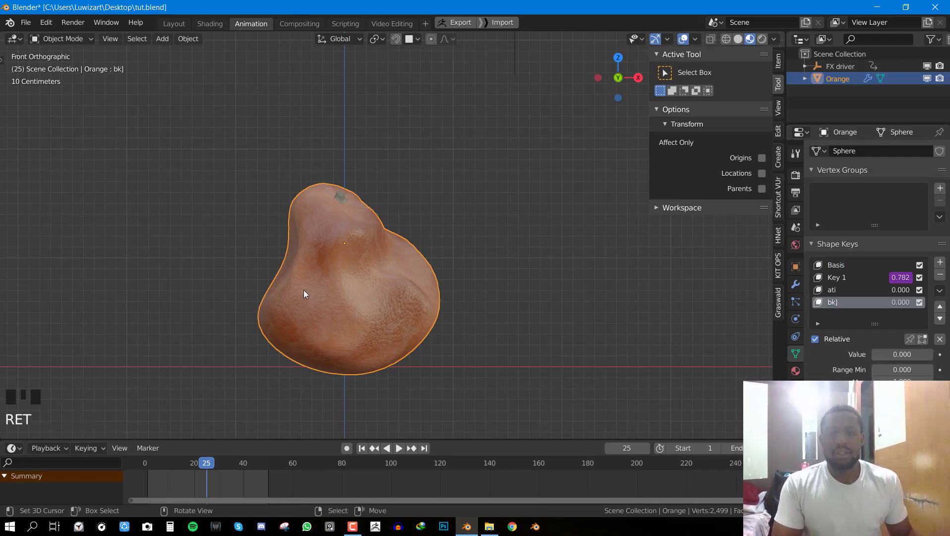
# - Put the shrivelled orange in Sculpt Mode and try a Thumb brush stroke down its front
pyautogui.scroll(3, 390, 239)
pyautogui.moveTo(386, 263); pyautogui.dragTo(421, 196)
pyautogui.hotkey('ctrl', 'Tab')
pyautogui.click(444, 291)
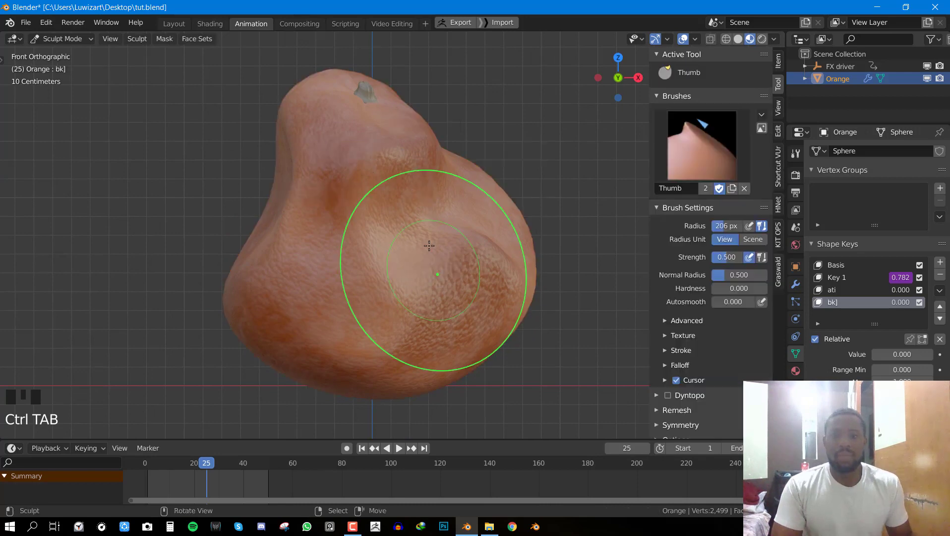
pyautogui.scroll(-1, 347, 208)
pyautogui.moveTo(338, 203); pyautogui.dragTo(373, 263)
# - Activate the Cloth brush and set the bk] shape key's value to 1.000
pyautogui.hotkey('shift', 'space')
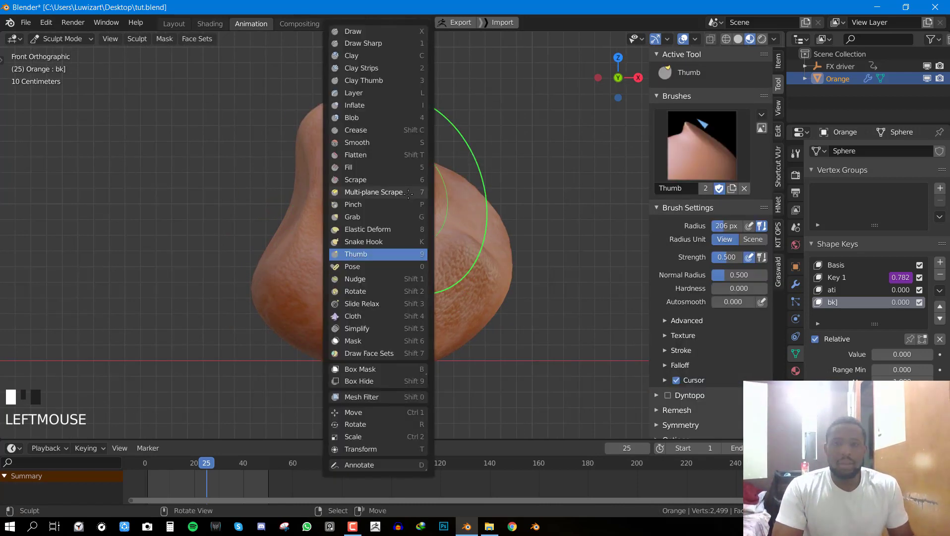
pyautogui.press('space')
pyautogui.press('space')
pyautogui.click(303, 315)
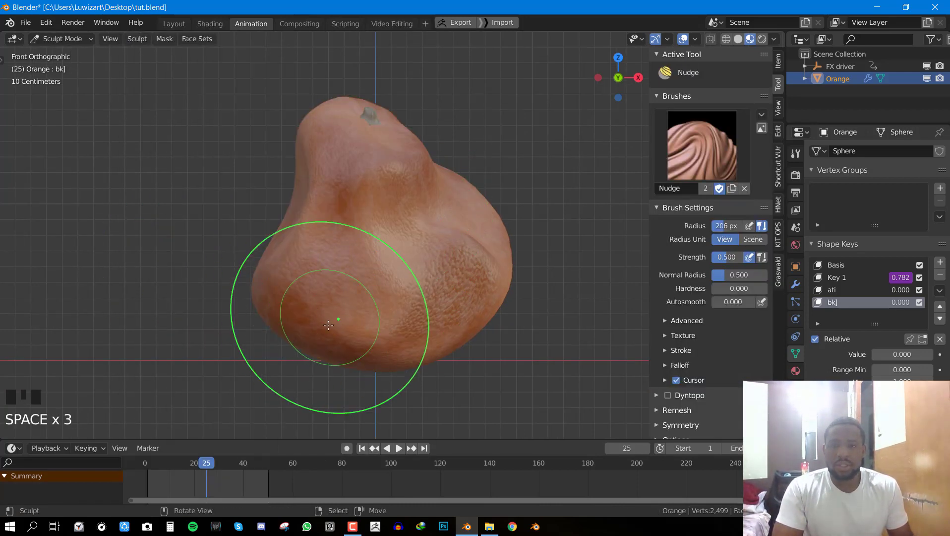
pyautogui.press('space')
pyautogui.press('space')
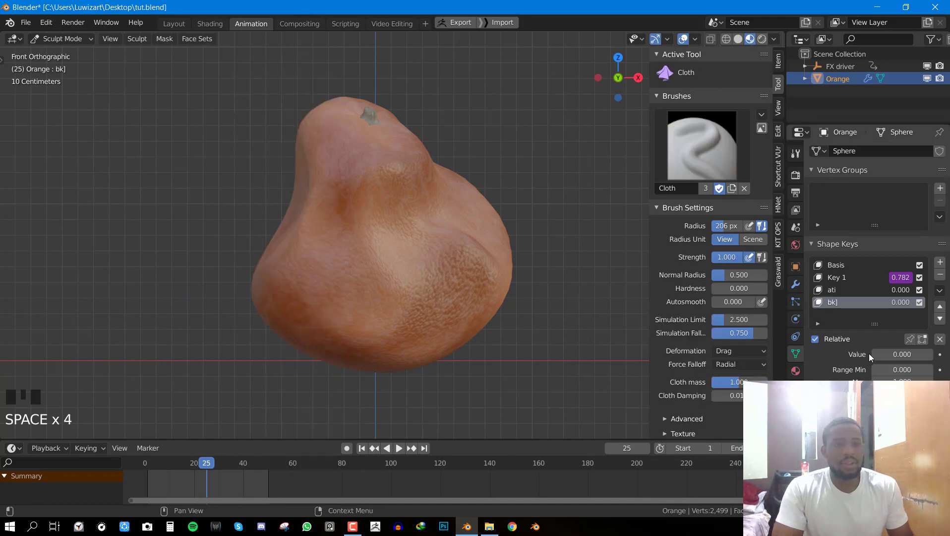
pyautogui.moveTo(901, 354); pyautogui.dragTo(933, 354)
# - Drag folds into the shrivelled orange's front, side and back with Cloth brush strokes
pyautogui.click(380, 312)
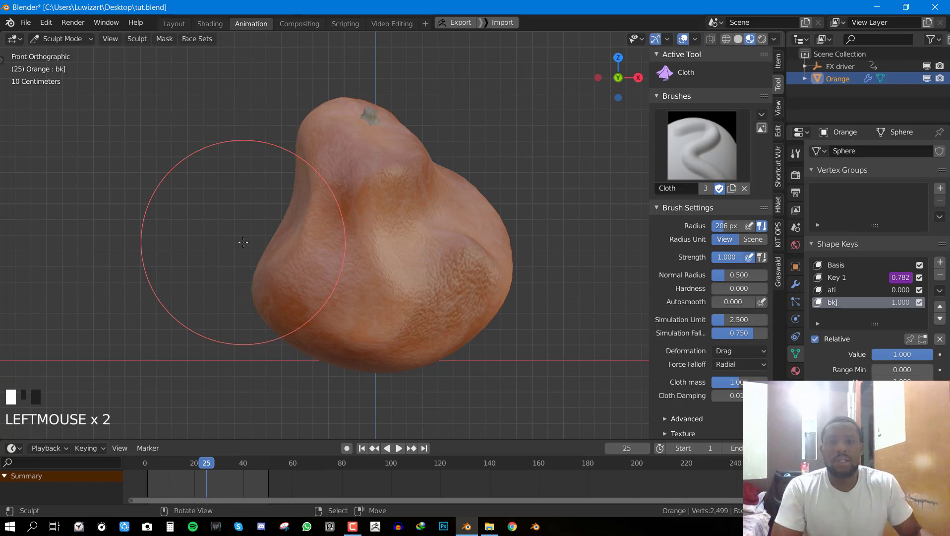
pyautogui.moveTo(347, 196); pyautogui.dragTo(393, 266)
pyautogui.moveTo(437, 326); pyautogui.dragTo(446, 278, button='middle')
pyautogui.click(460, 250)
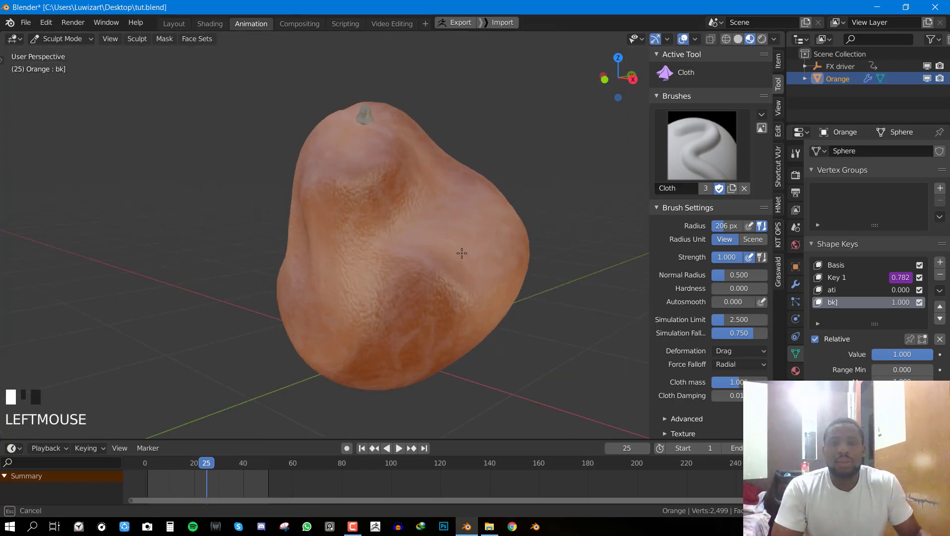
pyautogui.moveTo(492, 233)
pyautogui.mouseDown(button='middle')
pyautogui.moveTo(425, 253)
pyautogui.moveTo(347, 248)
pyautogui.mouseUp(button='middle')
pyautogui.moveTo(377, 238)
pyautogui.mouseDown()
pyautogui.moveTo(472, 183)
pyautogui.moveTo(463, 218)
pyautogui.mouseUp()
pyautogui.moveTo(464, 221); pyautogui.dragTo(432, 218, button='middle')
pyautogui.moveTo(427, 253)
pyautogui.mouseDown()
pyautogui.moveTo(409, 322)
pyautogui.moveTo(371, 244)
pyautogui.mouseUp()
pyautogui.press('KP_1')
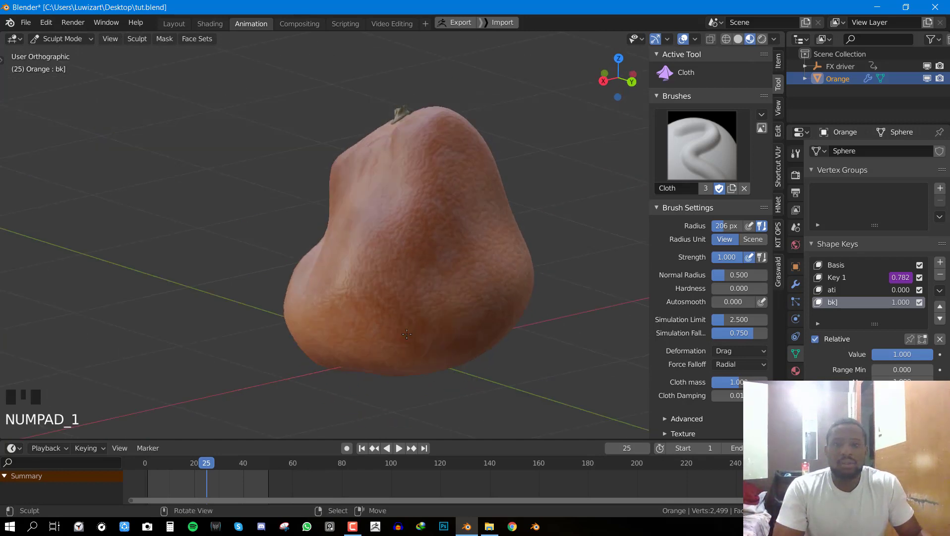
# - Push the orange's lower body and underside outward from the front with Cloth brush strokes to widen its base
pyautogui.moveTo(325, 304)
pyautogui.mouseDown()
pyautogui.moveTo(323, 259)
pyautogui.moveTo(365, 314)
pyautogui.moveTo(368, 303)
pyautogui.mouseUp()
pyautogui.moveTo(367, 299)
pyautogui.mouseDown()
pyautogui.moveTo(379, 320)
pyautogui.moveTo(397, 308)
pyautogui.mouseUp()
pyautogui.moveTo(398, 305); pyautogui.dragTo(454, 303)
pyautogui.moveTo(456, 306)
pyautogui.mouseDown()
pyautogui.moveTo(427, 274)
pyautogui.moveTo(492, 281)
pyautogui.moveTo(512, 303)
pyautogui.mouseUp()
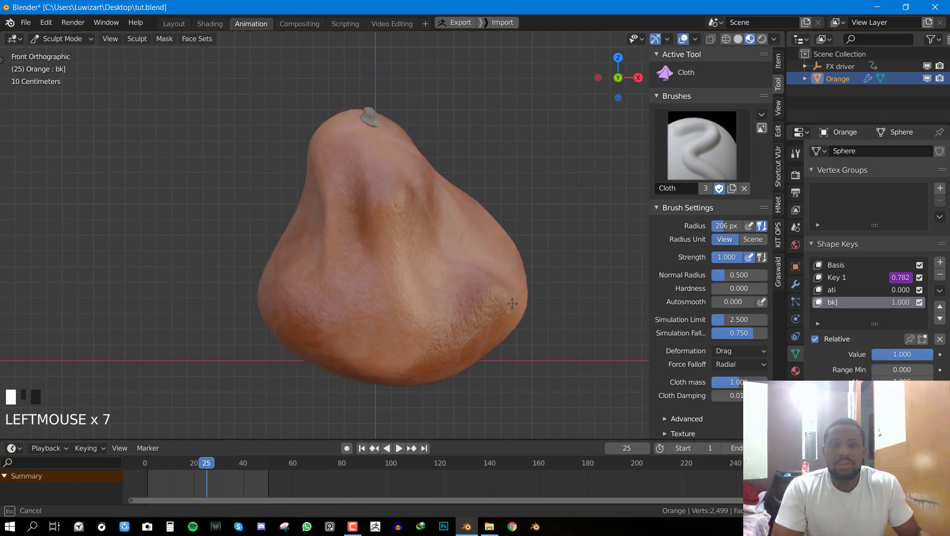
pyautogui.moveTo(470, 371); pyautogui.dragTo(426, 381)
pyautogui.moveTo(426, 381); pyautogui.dragTo(341, 378)
pyautogui.moveTo(341, 378)
pyautogui.mouseDown()
pyautogui.moveTo(333, 332)
pyautogui.moveTo(346, 264)
pyautogui.mouseUp()
pyautogui.moveTo(346, 264); pyautogui.dragTo(379, 244)
# - In Object Mode, set the bk] shape key's value to 0.000 and add a new shape key named "ov"
pyautogui.hotkey('ctrl', 'Tab')
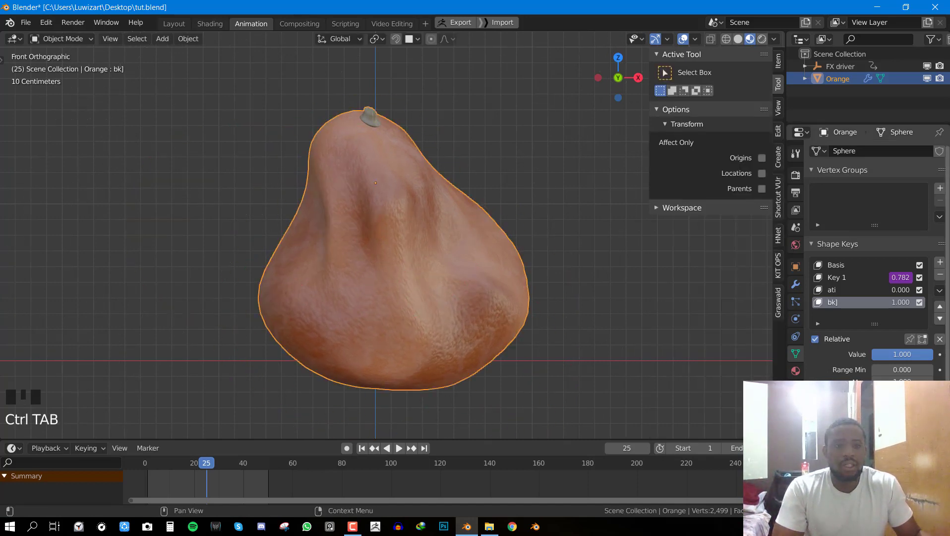
pyautogui.moveTo(918, 355); pyautogui.dragTo(873, 355)
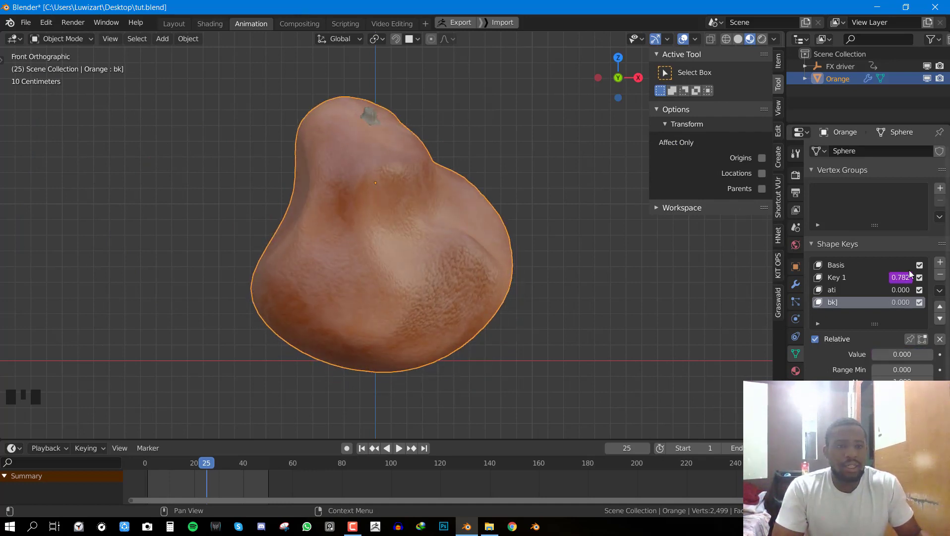
pyautogui.click(940, 262)
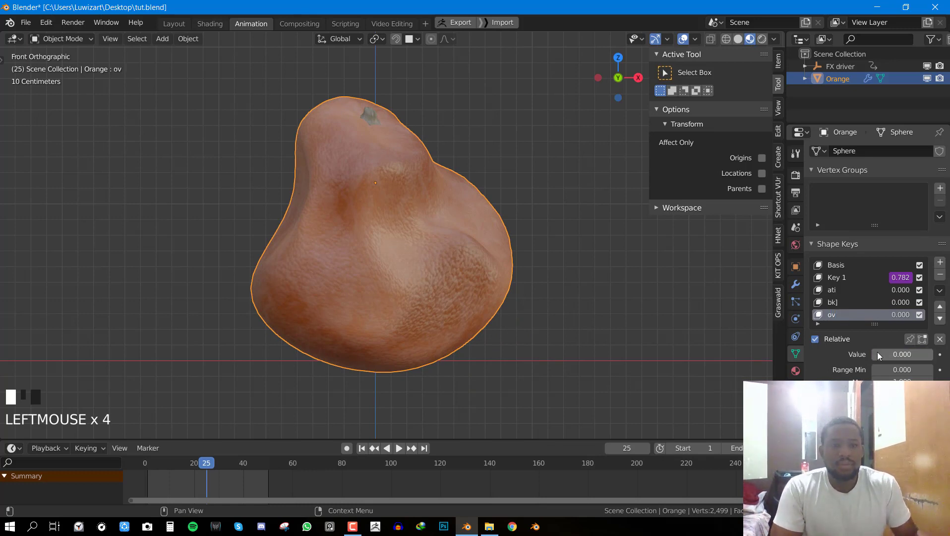
# - Go to frame 50 and put the orange in Sculpt Mode with the ov shape key's value at 1.000
pyautogui.moveTo(237, 492); pyautogui.dragTo(273, 492)
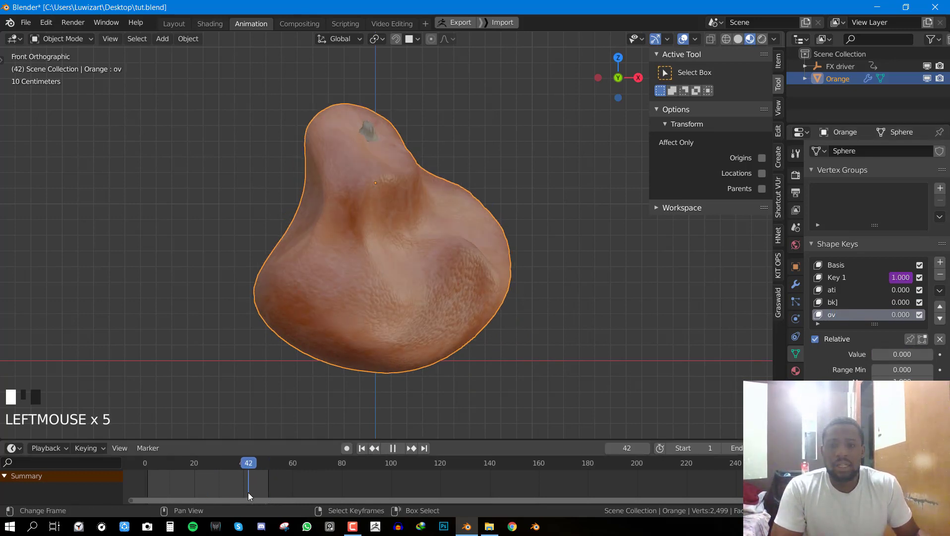
pyautogui.hotkey('ctrl', 'Tab')
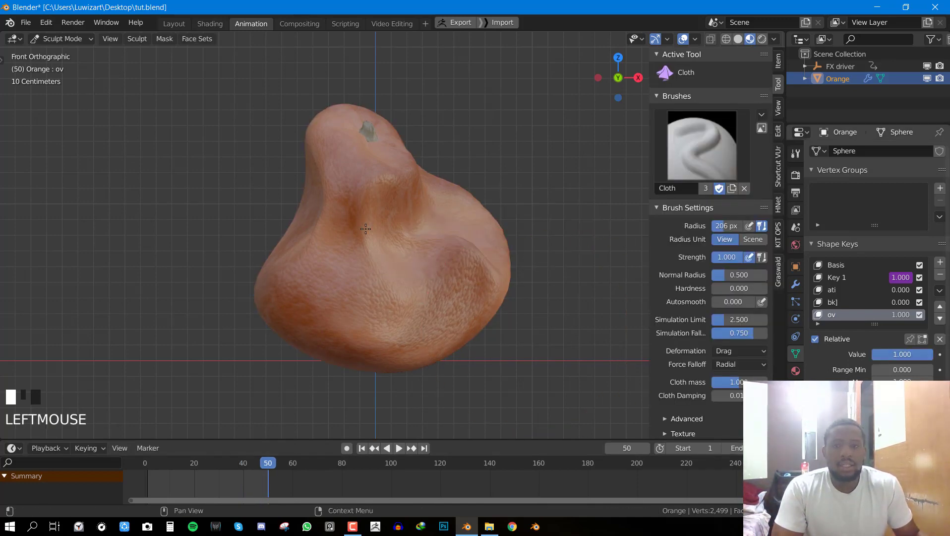
# - Drag both lower lobes of the rotten orange downward and outward from the front with the Cloth brush
pyautogui.click(373, 262)
pyautogui.moveTo(435, 244); pyautogui.dragTo(477, 294)
pyautogui.moveTo(479, 293)
pyautogui.mouseDown()
pyautogui.moveTo(505, 328)
pyautogui.moveTo(498, 385)
pyautogui.mouseUp()
pyautogui.moveTo(460, 303); pyautogui.dragTo(478, 322)
pyautogui.moveTo(449, 281); pyautogui.dragTo(478, 317)
pyautogui.moveTo(292, 281)
pyautogui.mouseDown()
pyautogui.moveTo(237, 330)
pyautogui.moveTo(263, 369)
pyautogui.moveTo(270, 354)
pyautogui.mouseUp()
pyautogui.moveTo(323, 282)
pyautogui.mouseDown()
pyautogui.moveTo(278, 374)
pyautogui.moveTo(287, 338)
pyautogui.mouseUp()
# - Sag the rotten orange's side and back with downward Cloth brush strokes, and return to Object Mode
pyautogui.moveTo(501, 271); pyautogui.dragTo(392, 286, button='middle')
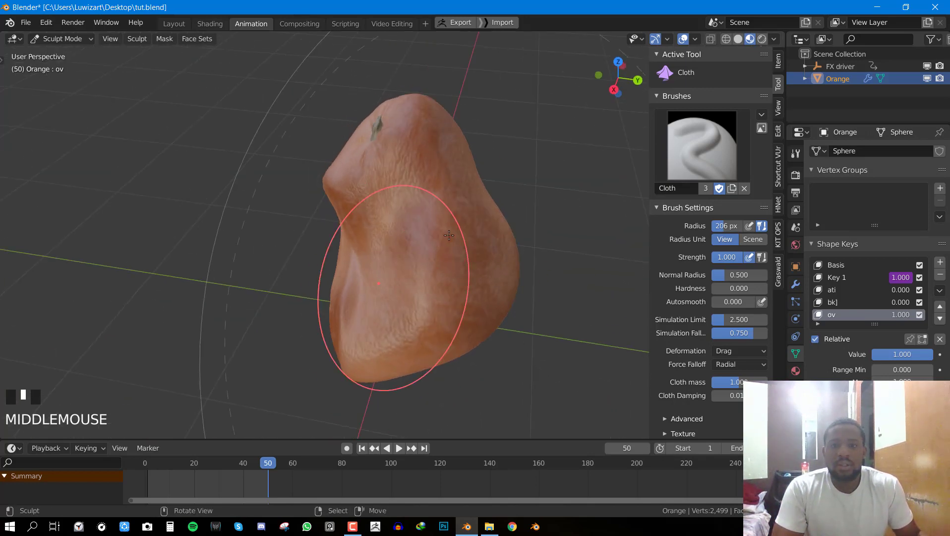
pyautogui.moveTo(426, 290); pyautogui.dragTo(506, 334)
pyautogui.moveTo(510, 283); pyautogui.dragTo(440, 252, button='middle')
pyautogui.moveTo(440, 252); pyautogui.dragTo(453, 310)
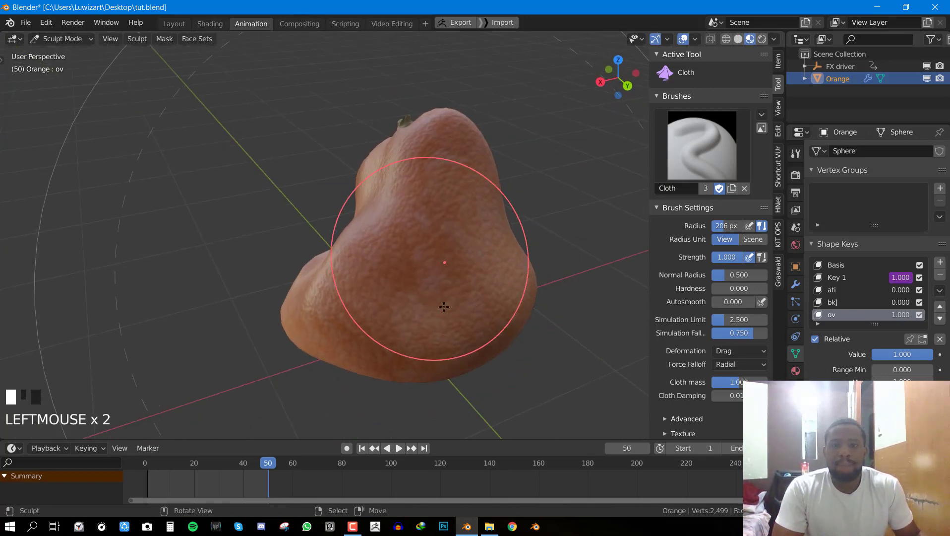
pyautogui.moveTo(477, 252); pyautogui.dragTo(497, 322)
pyautogui.press('KP_1')
pyautogui.hotkey('ctrl', 'Tab')
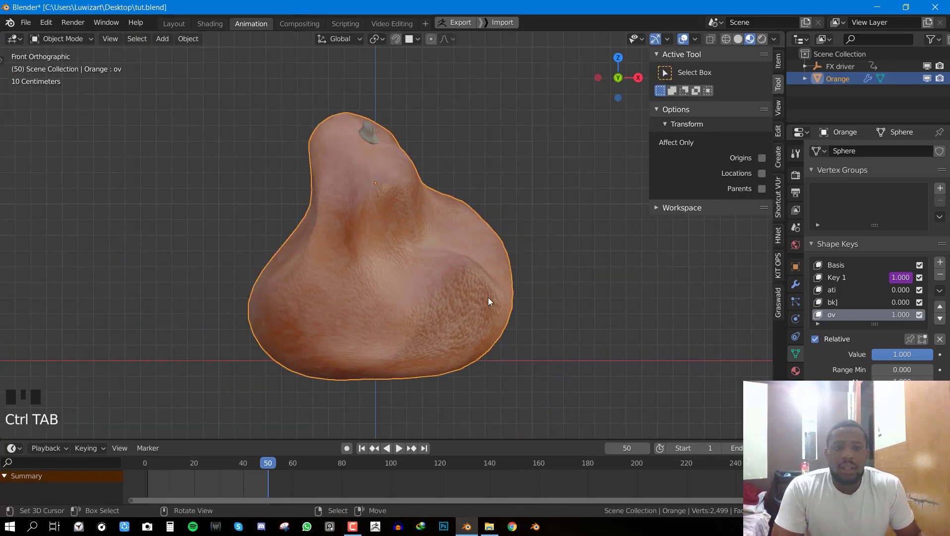
# - Select all objects, set the ov shape key's value to 0.000 and go to frame 0
pyautogui.press('a')
pyautogui.moveTo(917, 354); pyautogui.dragTo(873, 354)
pyautogui.click(157, 489)
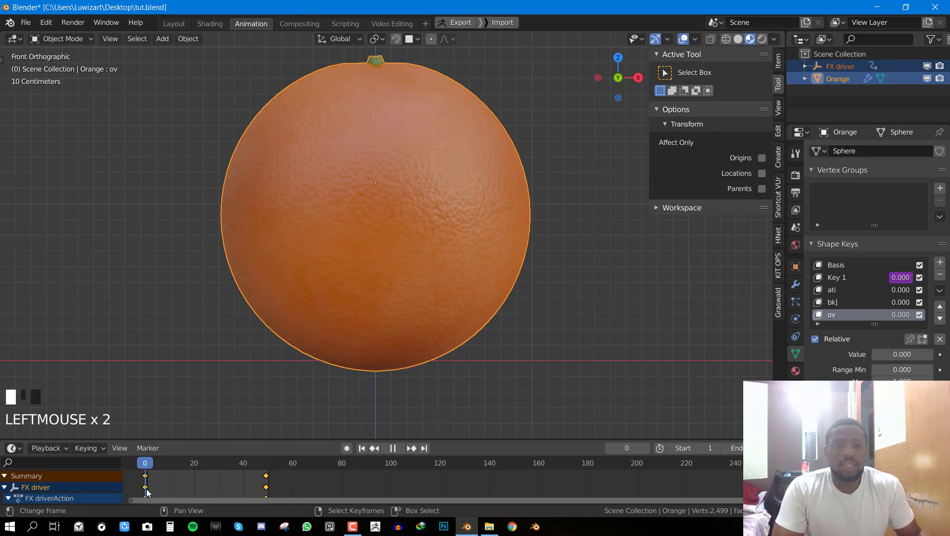
# - Keyframe the ati shape key's value at 0.000 on frame 4 and at 1.000 on frame 12
pyautogui.click(849, 292)
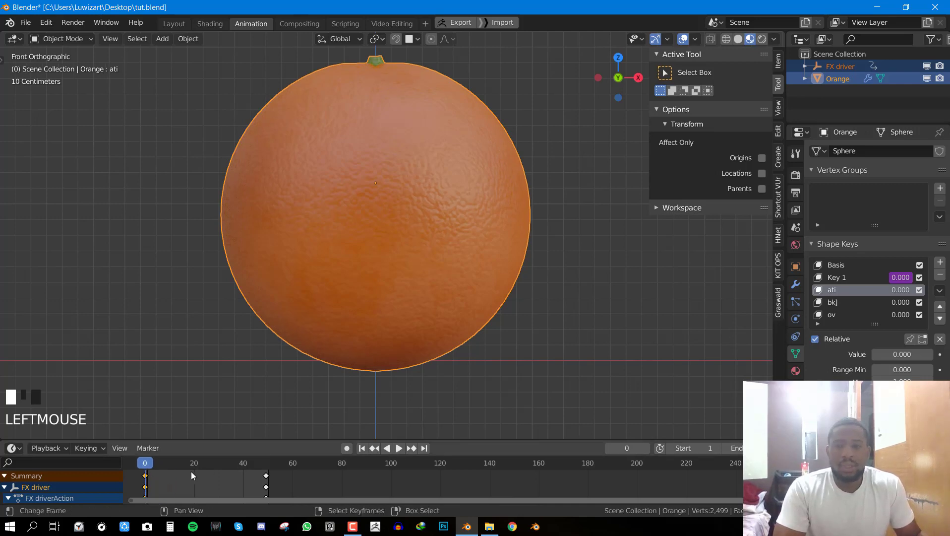
pyautogui.moveTo(154, 482); pyautogui.dragTo(174, 483)
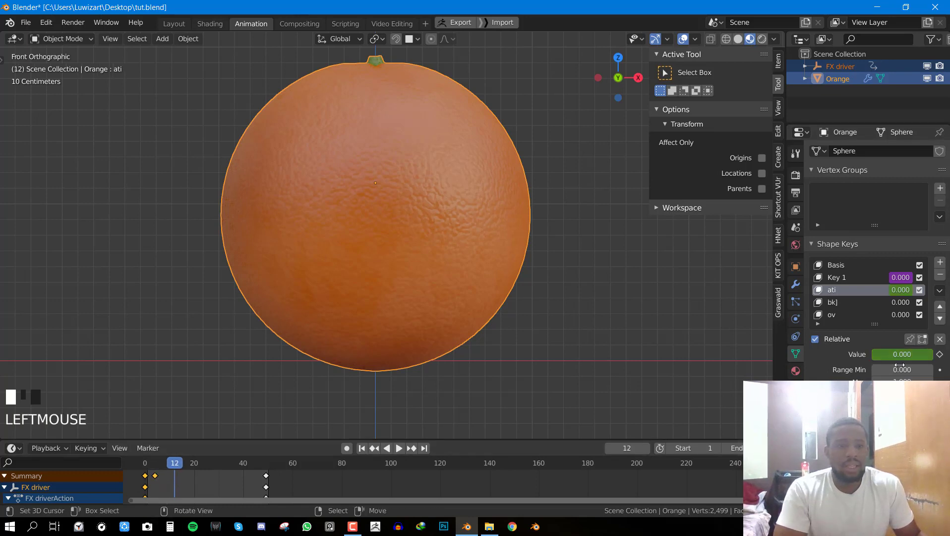
pyautogui.moveTo(891, 357); pyautogui.dragTo(919, 357)
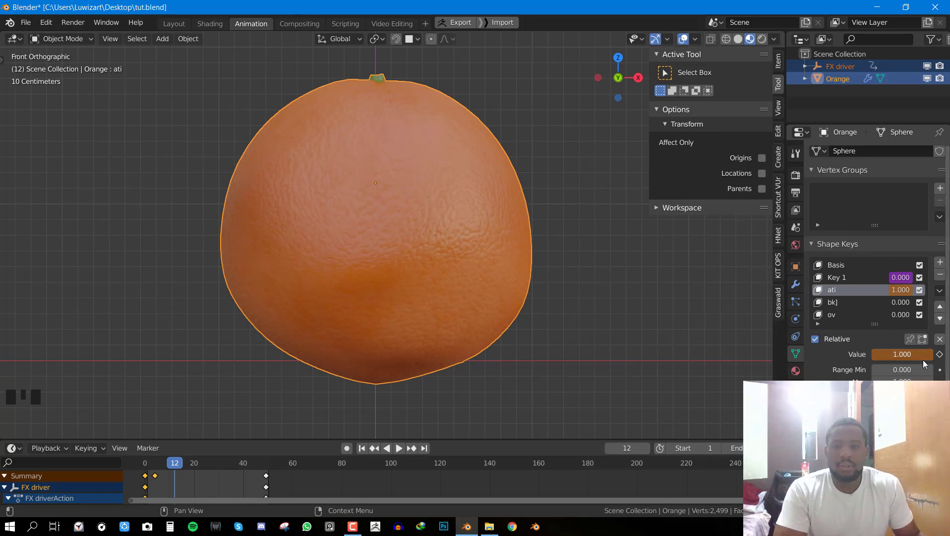
pyautogui.press('i')
# - Play the animation and move ati's 1.000 keyframe to about frame 25
pyautogui.click(150, 481)
pyautogui.hotkey('shift', 'space')
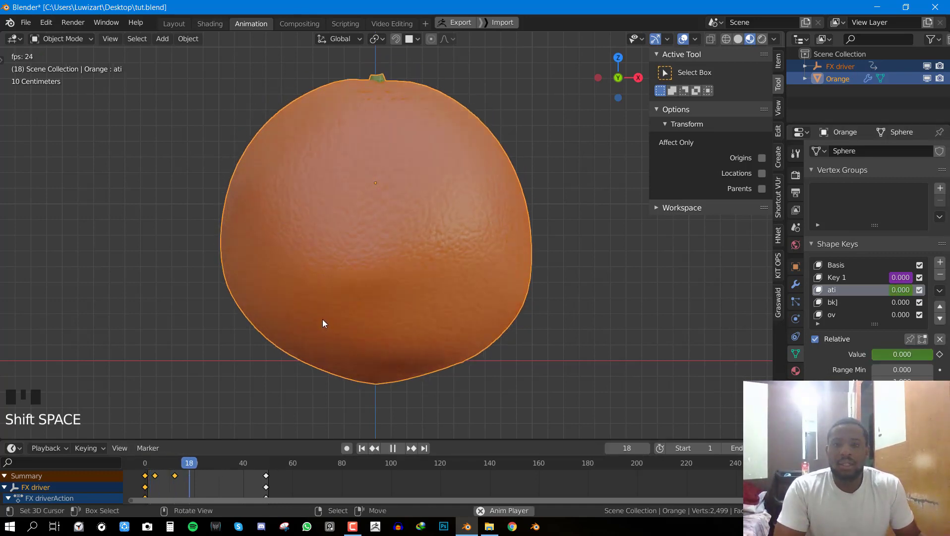
pyautogui.hotkey('shift', 'space')
pyautogui.rightClick(175, 476)
pyautogui.press('g')
pyautogui.click(208, 477)
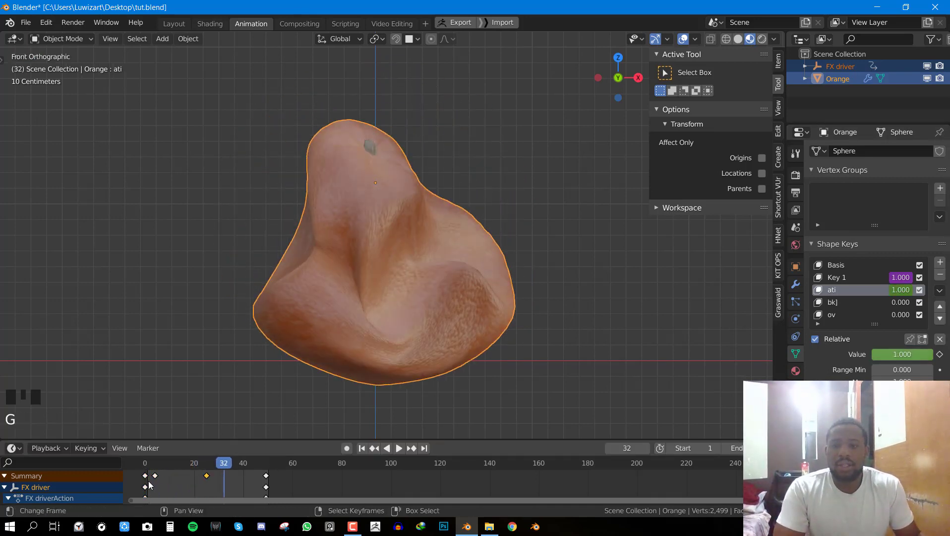
# - Replay the animation, move ati's 0.000 keyframe to about frame 11, and save the file with the playhead on frame 19
pyautogui.hotkey('shift', 'space')
pyautogui.hotkey('shift', 'space')
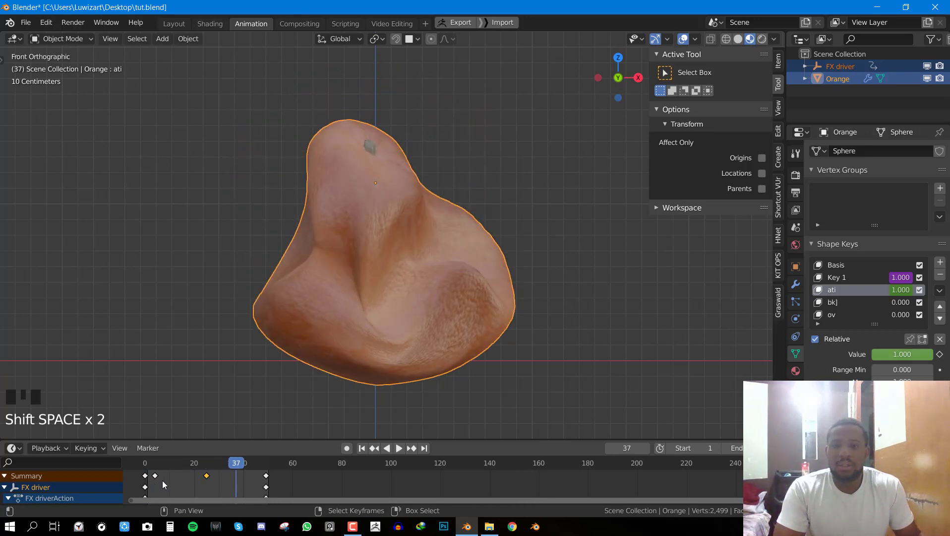
pyautogui.press('g')
pyautogui.click(166, 481)
pyautogui.hotkey('shift', 'space')
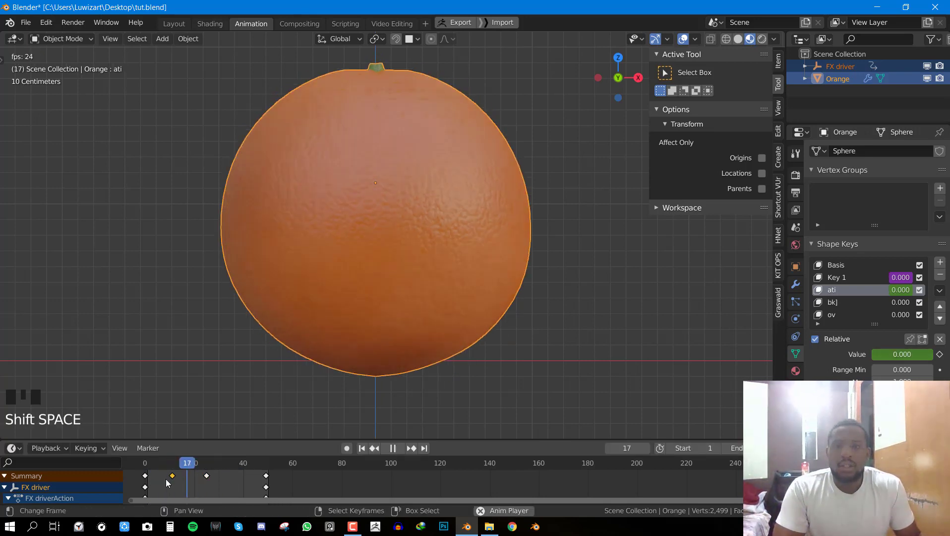
pyautogui.hotkey('shift', 'space')
pyautogui.moveTo(193, 486); pyautogui.dragTo(191, 486)
pyautogui.hotkey('ctrl', 's')
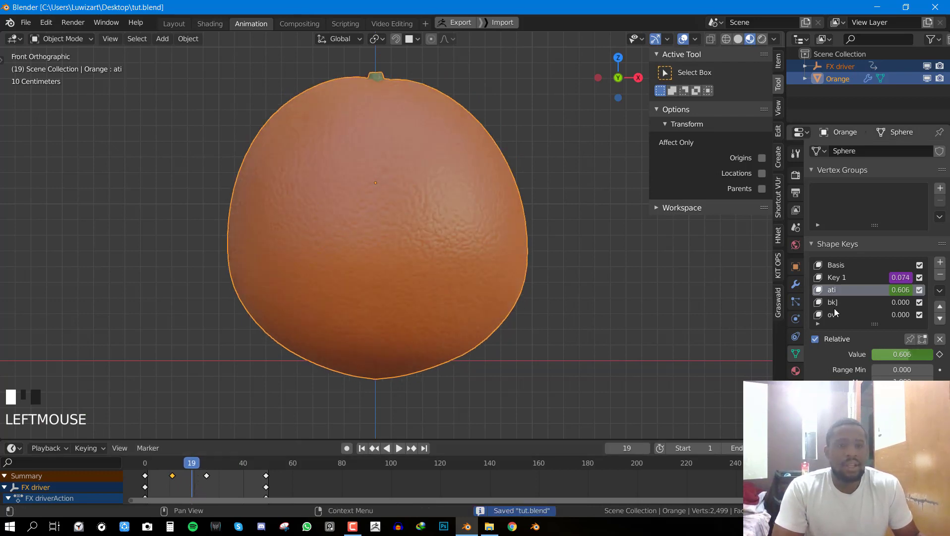
# - Keyframe the bk] shape key's value at 0.000 on frame 19 and at 1.000 on frame 29
pyautogui.click(843, 315)
pyautogui.click(850, 306)
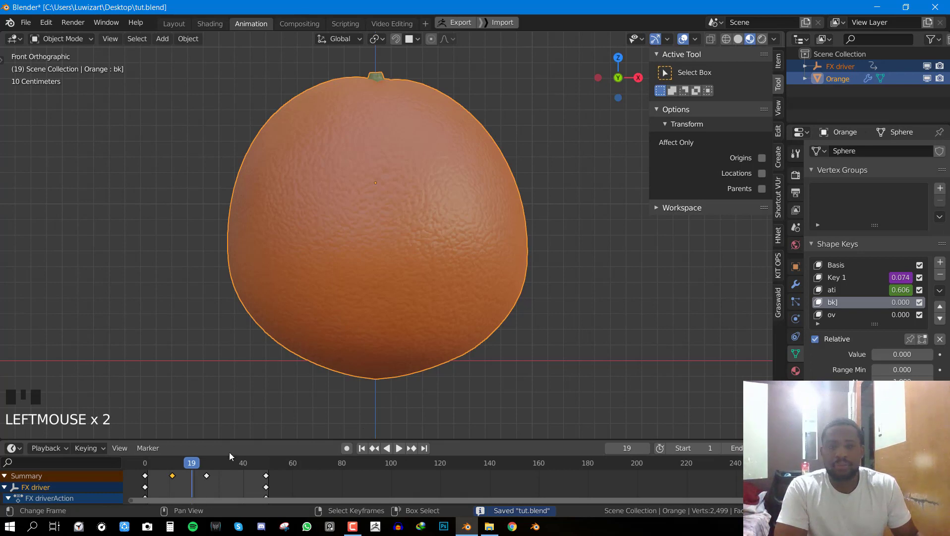
pyautogui.press('i')
pyautogui.moveTo(213, 484); pyautogui.dragTo(217, 483)
pyautogui.moveTo(900, 357); pyautogui.dragTo(949, 358)
pyautogui.press('i')
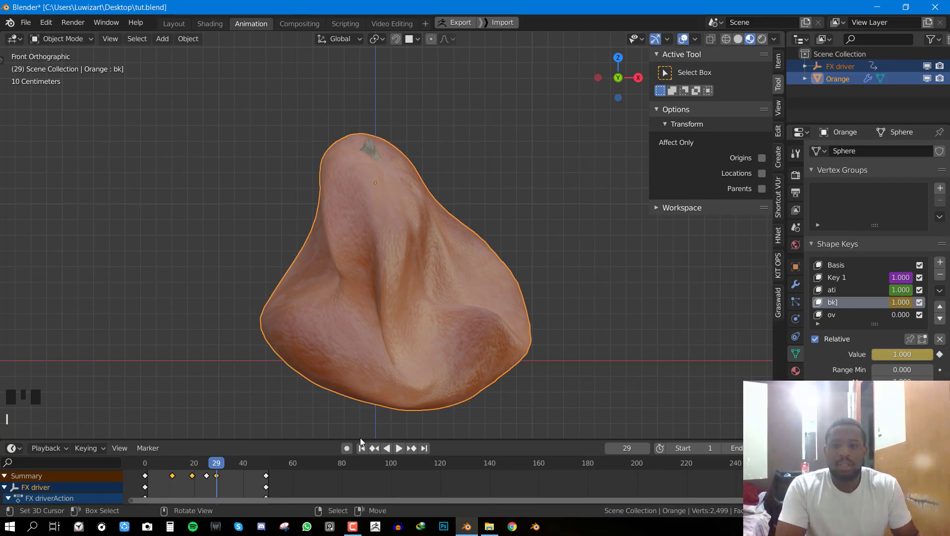
# - Preview the animation and move bk]'s 0.000 keyframe to about frame 7
pyautogui.click(169, 485)
pyautogui.hotkey('shift', 'space')
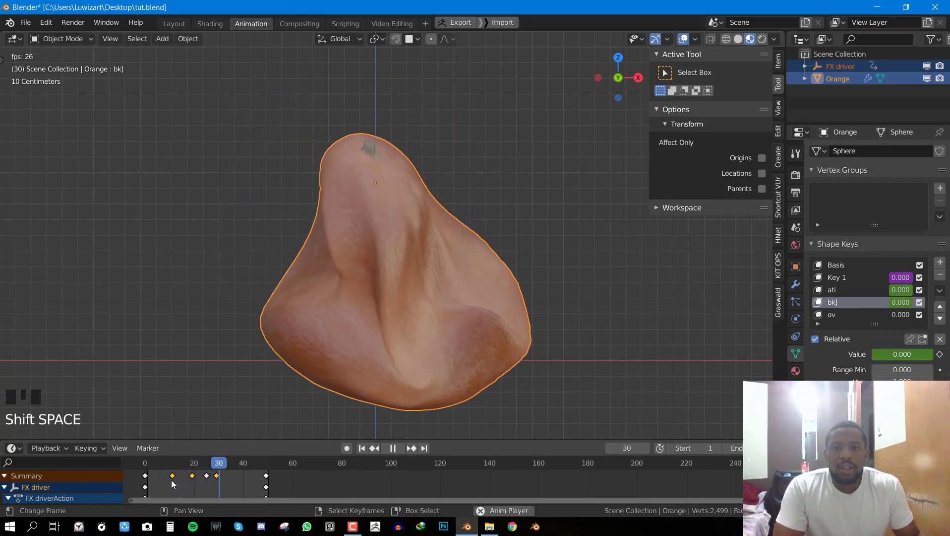
pyautogui.hotkey('shift', 'space')
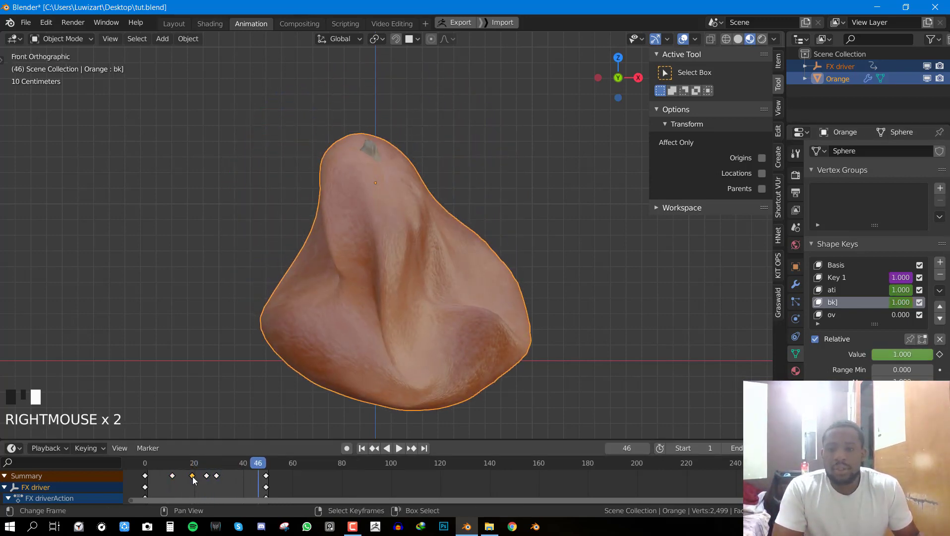
pyautogui.press('g')
pyautogui.click(162, 484)
pyautogui.hotkey('shift', 'space')
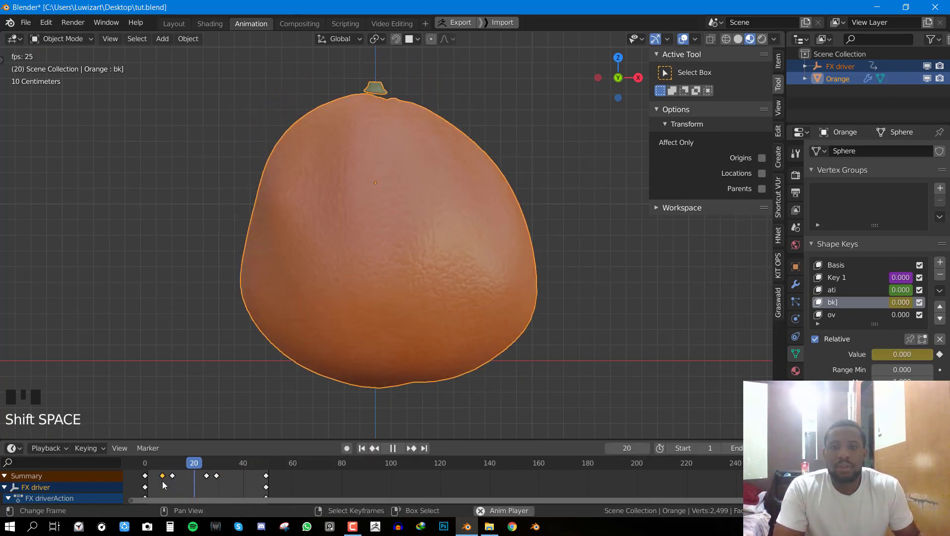
pyautogui.hotkey('shift', 'space')
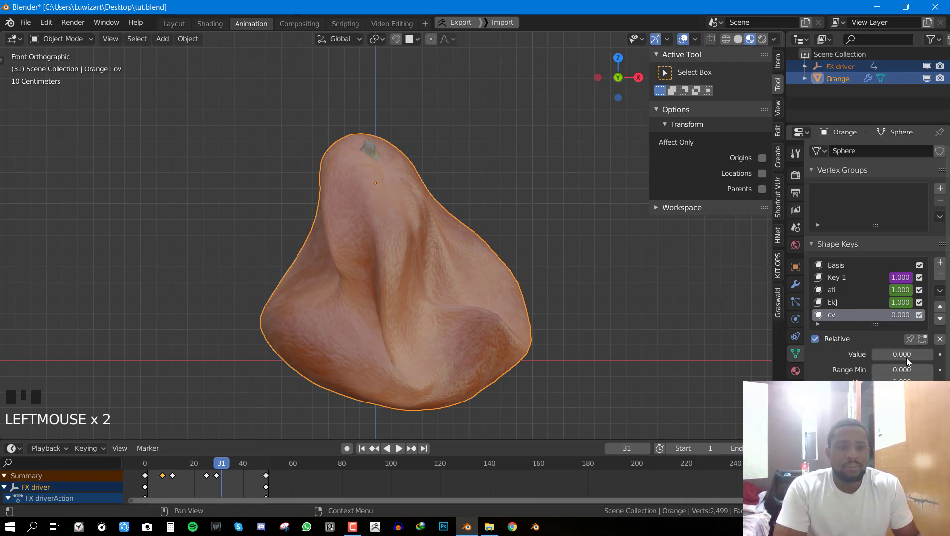
# - Keyframe the ov shape key's value at 0.000 on frame 31 and at 1.000 on frame 53
pyautogui.press('i')
pyautogui.moveTo(258, 483); pyautogui.dragTo(275, 483)
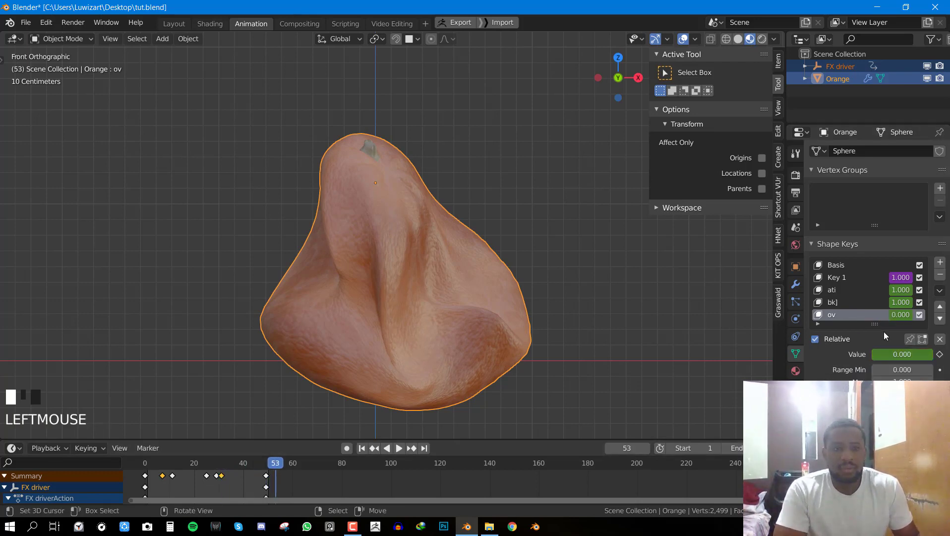
pyautogui.moveTo(881, 359); pyautogui.dragTo(926, 354)
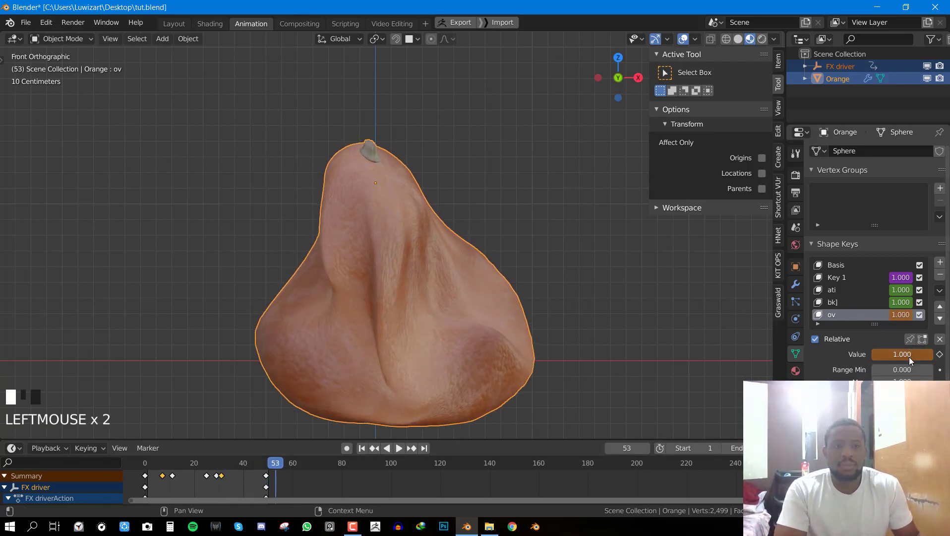
pyautogui.press('i')
# - Play the animation with nothing selected, examine the deformation from an angled view, and reselect the orange
pyautogui.click(174, 492)
pyautogui.hotkey('shift', 'space')
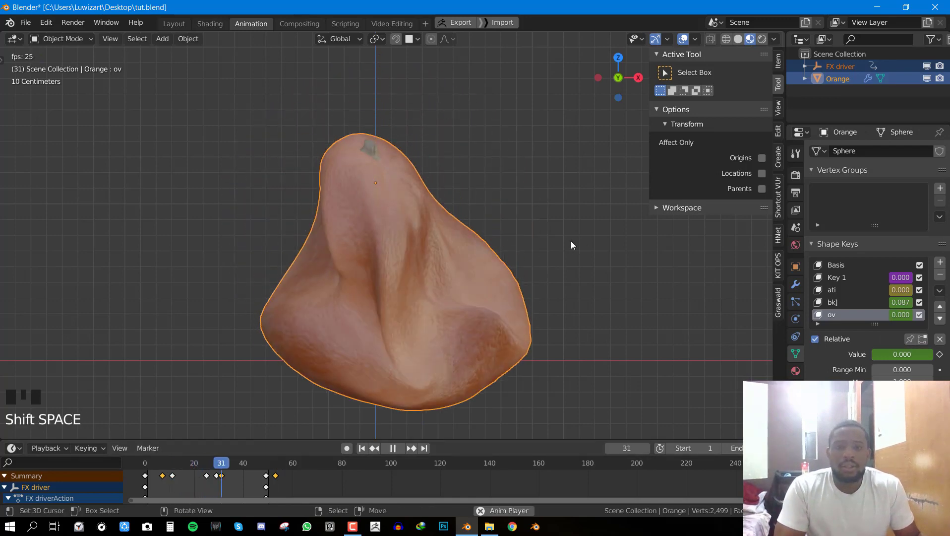
pyautogui.hotkey('alt', 'a')
pyautogui.scroll(-2, 468, 243)
pyautogui.moveTo(473, 250)
pyautogui.mouseDown(button='middle')
pyautogui.moveTo(454, 263)
pyautogui.moveTo(471, 254)
pyautogui.mouseUp(button='middle')
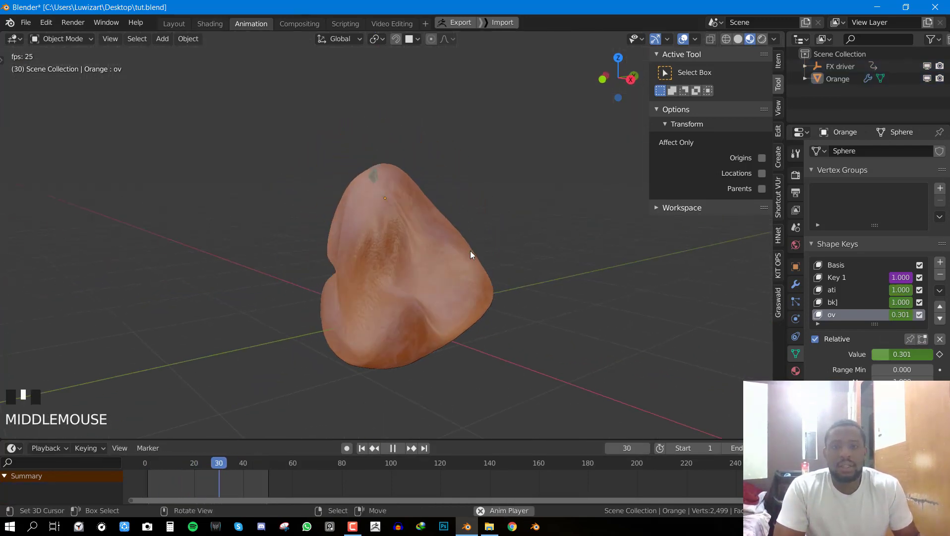
pyautogui.hotkey('shift', 'space')
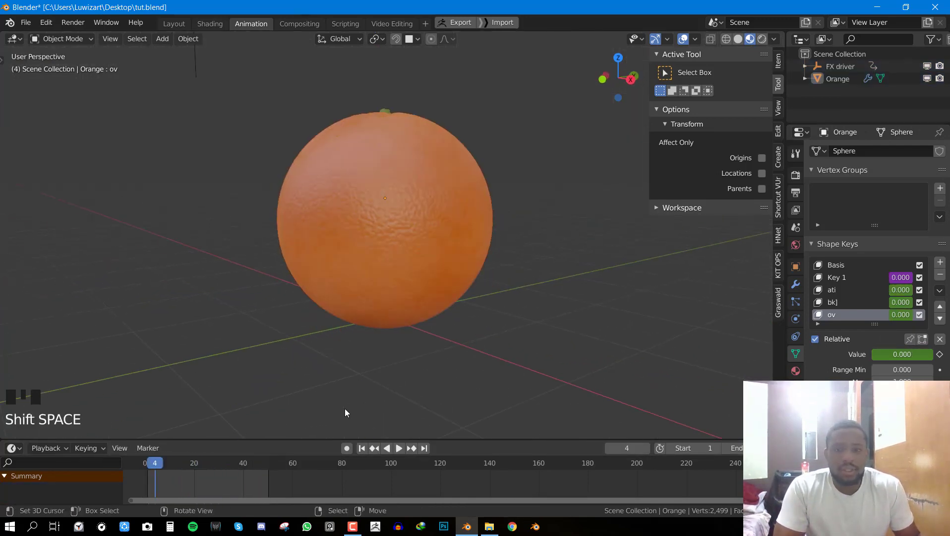
pyautogui.rightClick(433, 278)
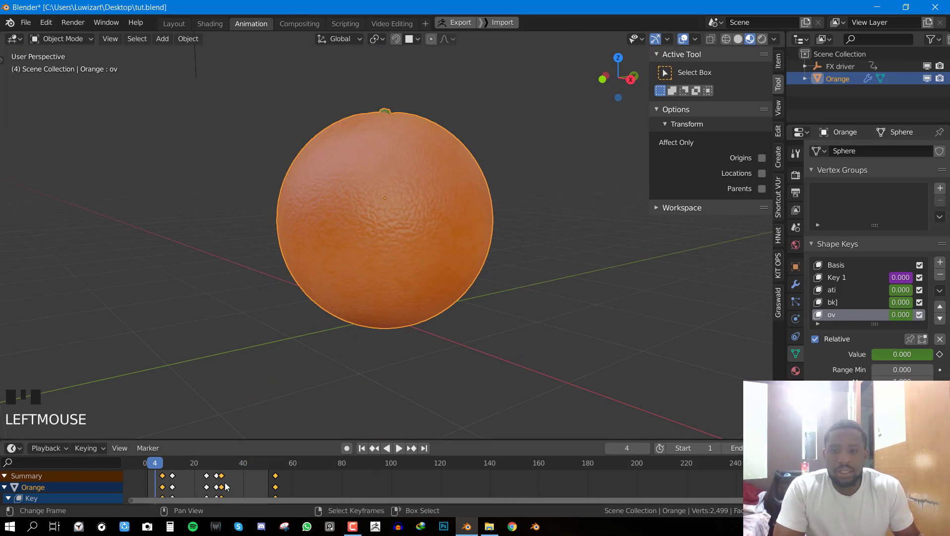
# - Try ov's 0.000 keyframe at about frame 18 and replay the animation from the front
pyautogui.press('g')
pyautogui.click(193, 485)
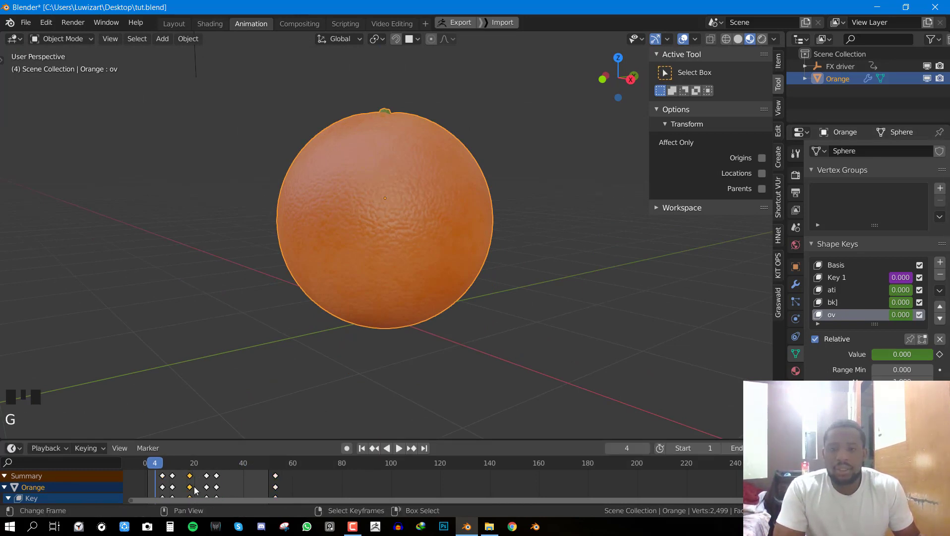
pyautogui.click(193, 490)
pyautogui.hotkey('shift', 'space')
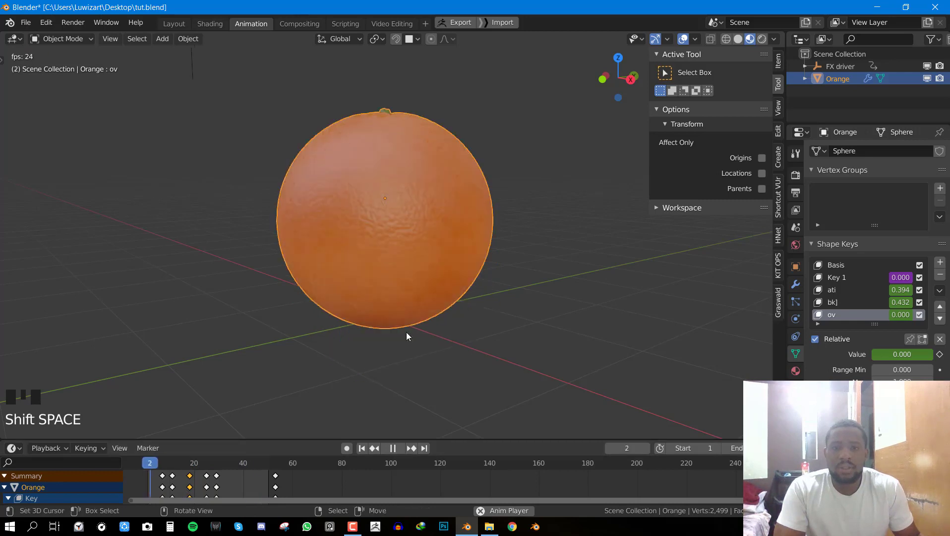
pyautogui.press('KP_1')
pyautogui.hotkey('shift', 'space')
# - Try ov's 0.000 keyframe at about frame 3 and replay the animation
pyautogui.press('g')
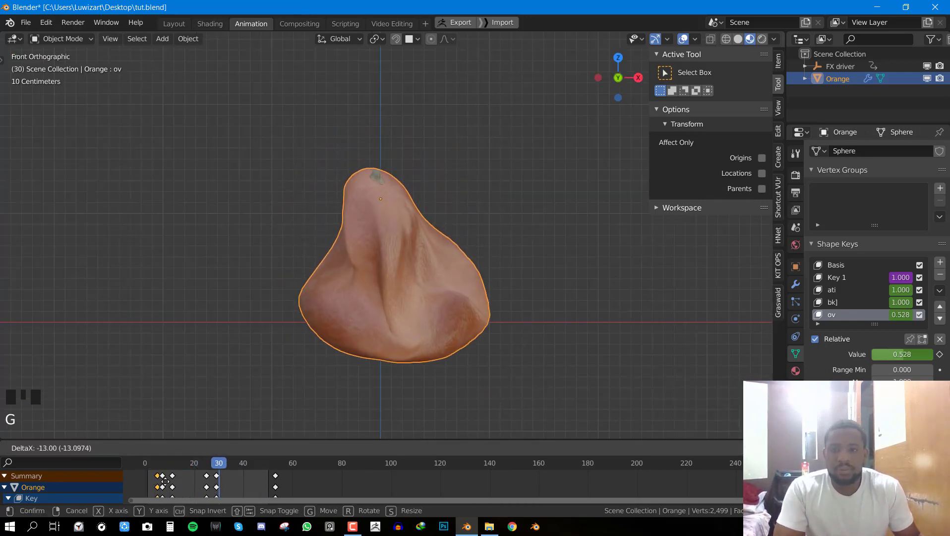
pyautogui.click(165, 481)
pyautogui.hotkey('shift', 'space')
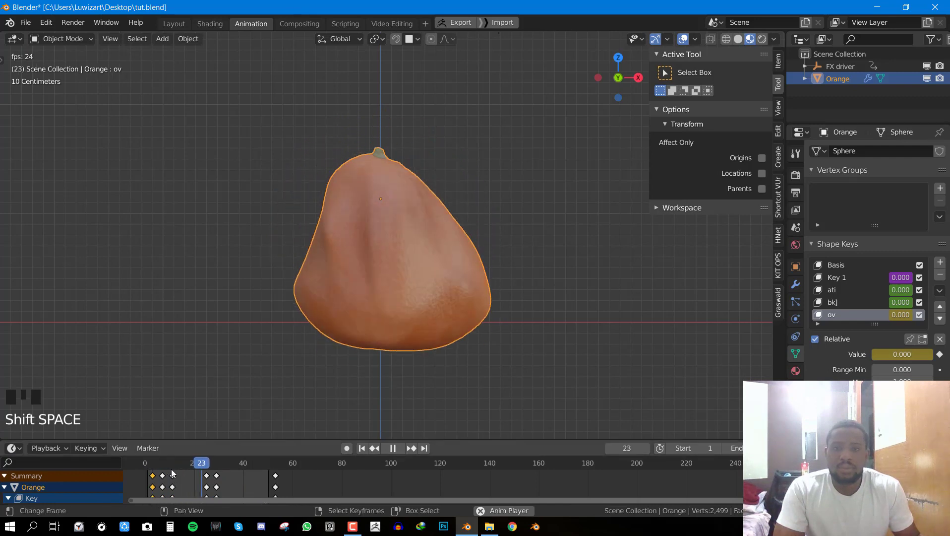
pyautogui.hotkey('shift', 'space')
# - Move ov's 0.000 keyframe to about frame 13 and replay the animation
pyautogui.press('g')
pyautogui.click(195, 475)
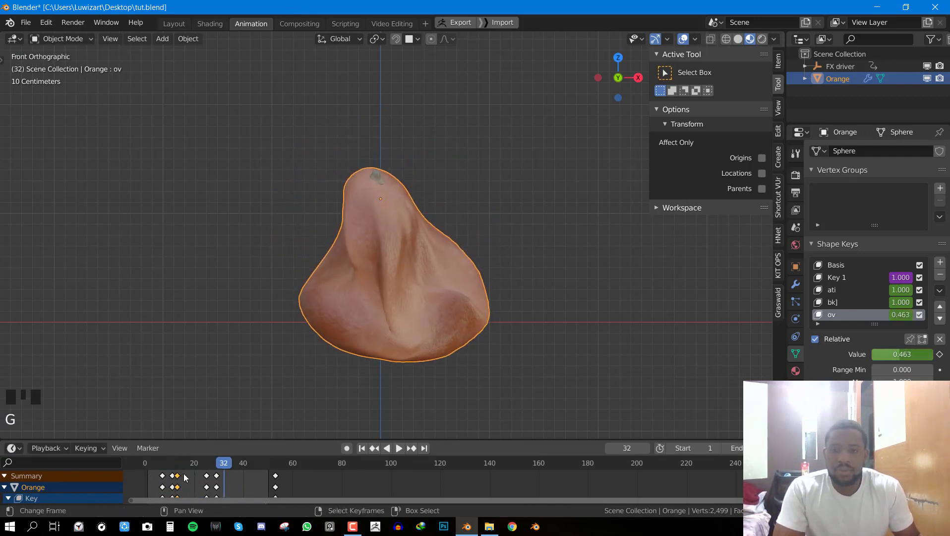
pyautogui.hotkey('shift', 'space')
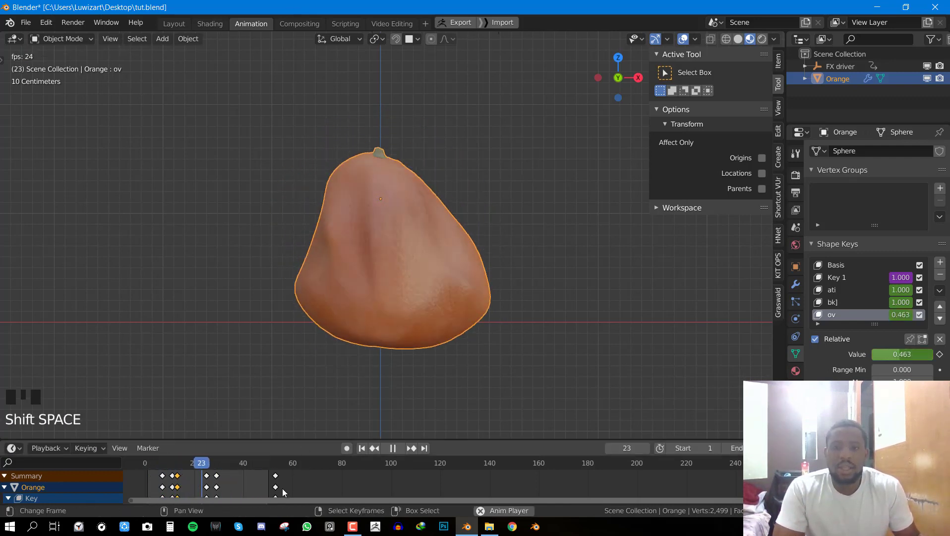
pyautogui.hotkey('shift', 'space')
# - Set the ov shape key's value to 0.270 on frame 53 and replace its keyframe there
pyautogui.click(276, 489)
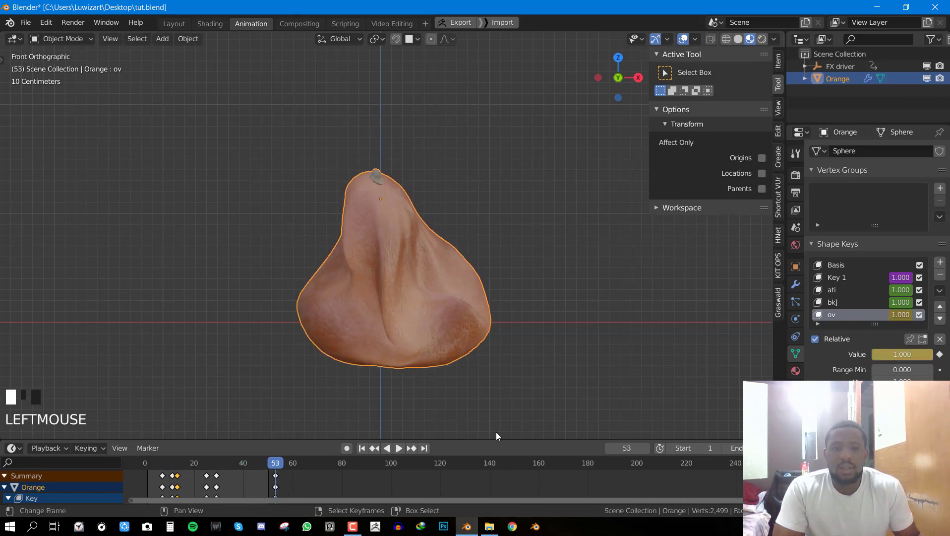
pyautogui.moveTo(910, 358); pyautogui.dragTo(865, 358)
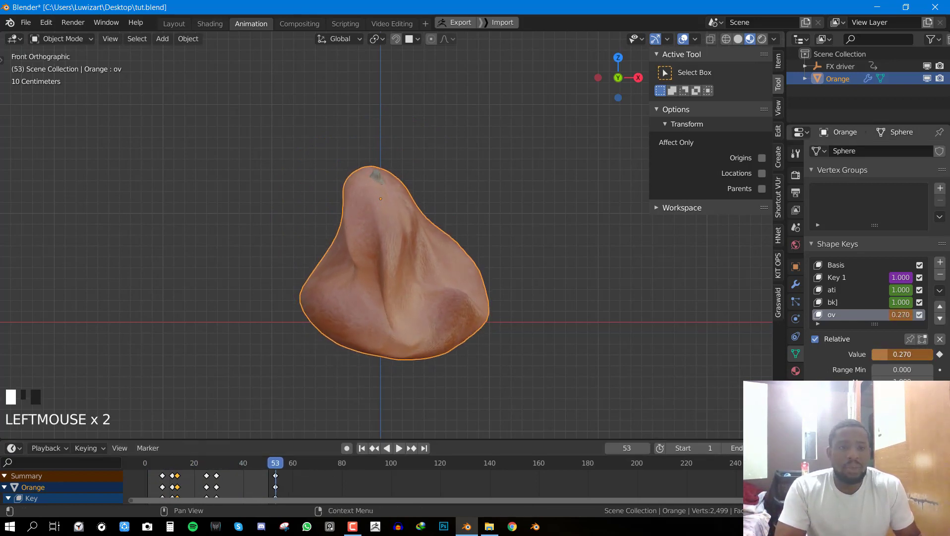
pyautogui.press('i')
# - Play the animation with the orange deselected, checking it from an angle and from the front with the sidebar hidden
pyautogui.click(228, 483)
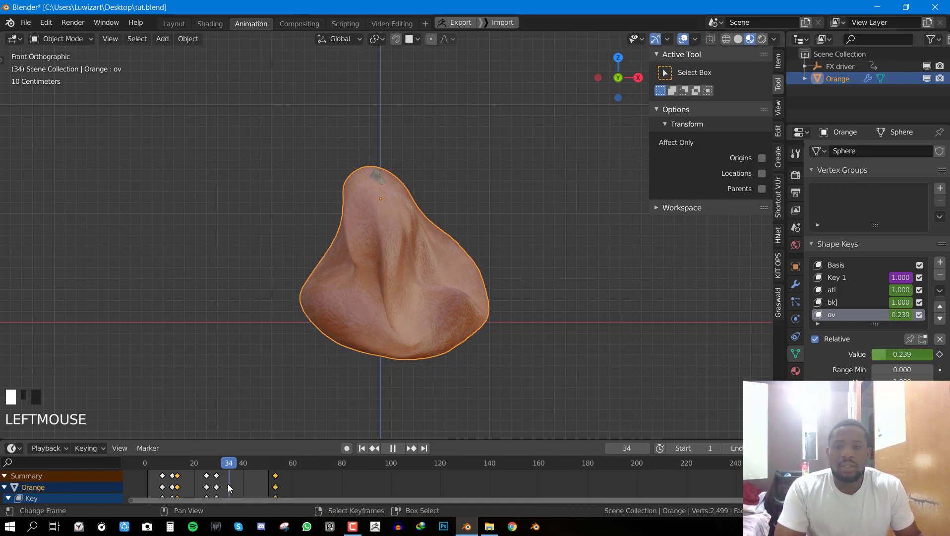
pyautogui.hotkey('shift', 'space')
pyautogui.hotkey('alt', 'a')
pyautogui.moveTo(394, 261); pyautogui.dragTo(352, 270, button='middle')
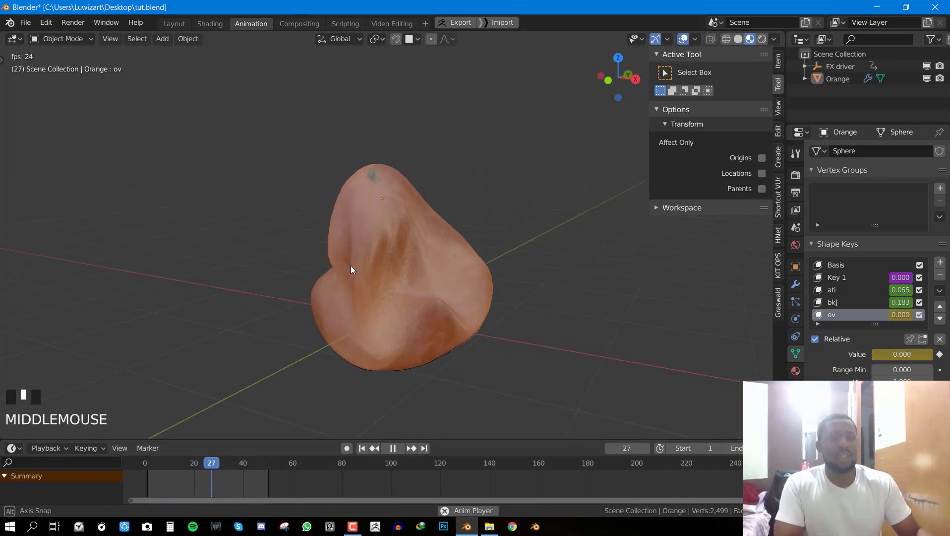
pyautogui.press('KP_1')
pyautogui.press('n')
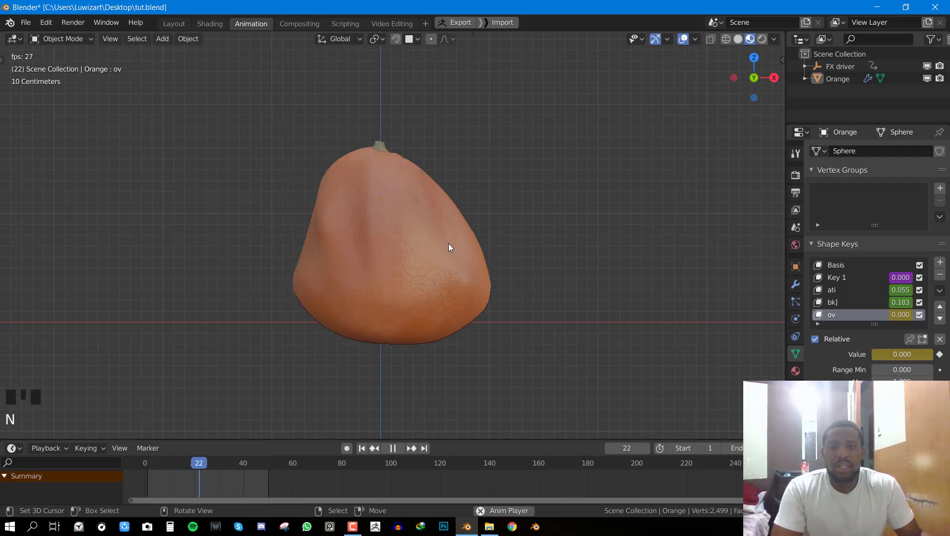
pyautogui.hotkey('shift', 'space')
# - Select the orange and the FX driver, and scale all their keyframes from frame 0 by about 1.667
pyautogui.rightClick(399, 229)
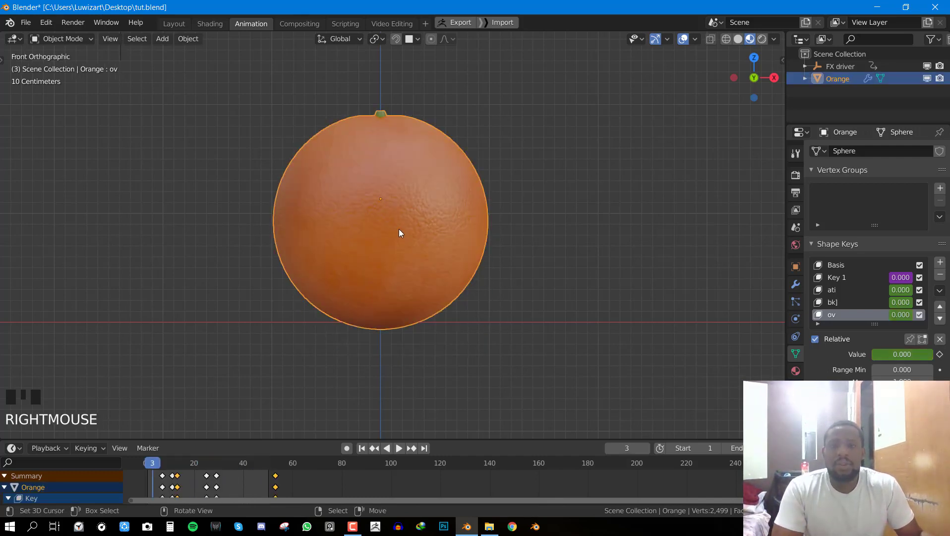
pyautogui.scroll(-3, 399, 229)
pyautogui.keyDown('shift'); pyautogui.rightClick(248, 65); pyautogui.keyUp('shift')
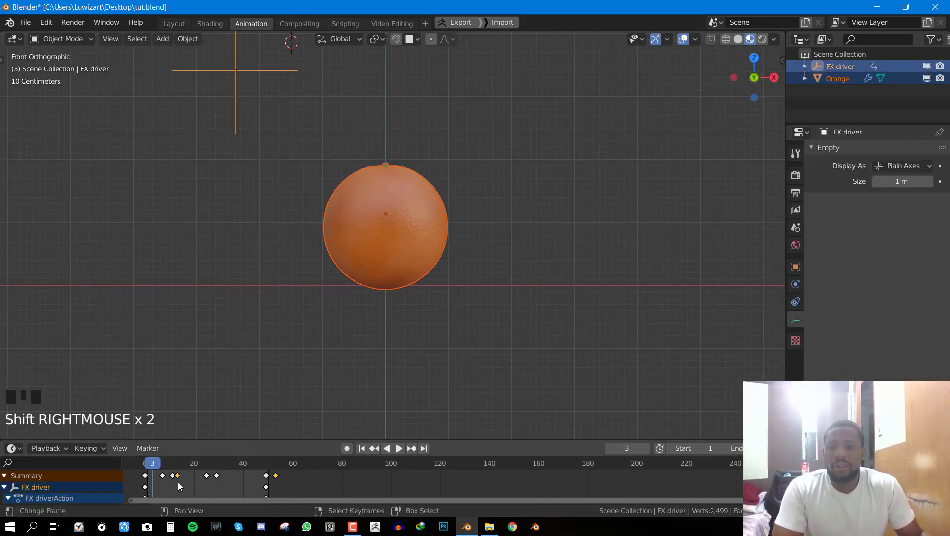
pyautogui.click(143, 487)
pyautogui.press('s')
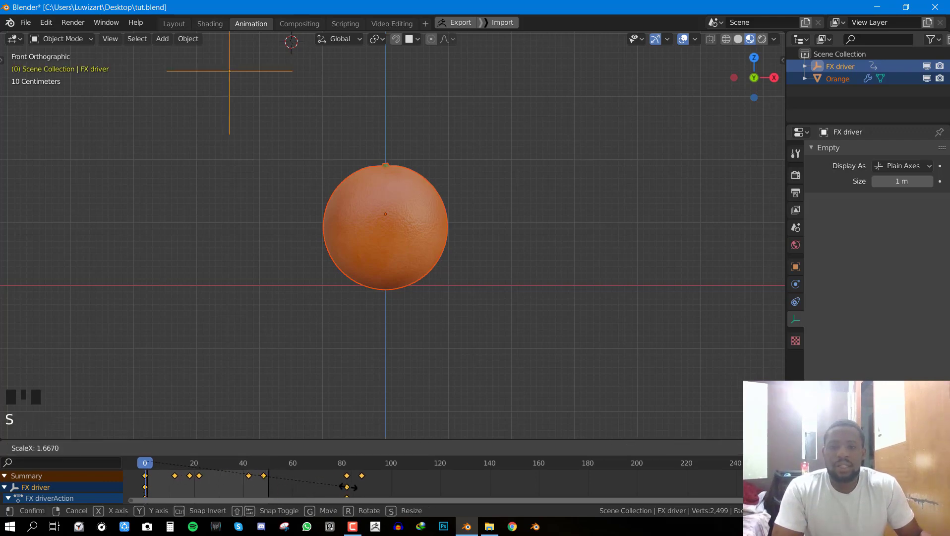
pyautogui.click(348, 487)
# - Go to frame 89 and switch to the Compositing workspace
pyautogui.click(365, 482)
pyautogui.click(299, 24)
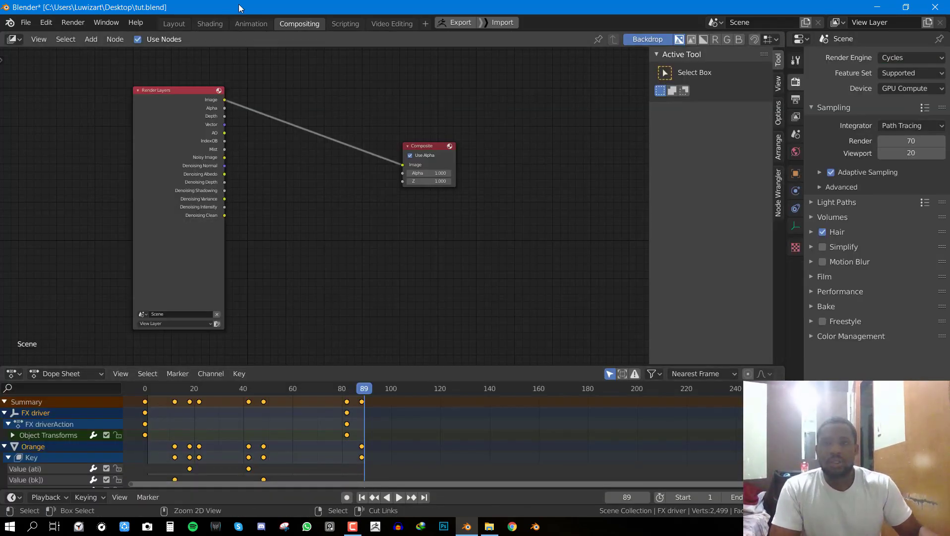
# - Return to the Animation workspace and play the animation from frame 0 with all objects deselected
pyautogui.click(251, 23)
pyautogui.click(139, 493)
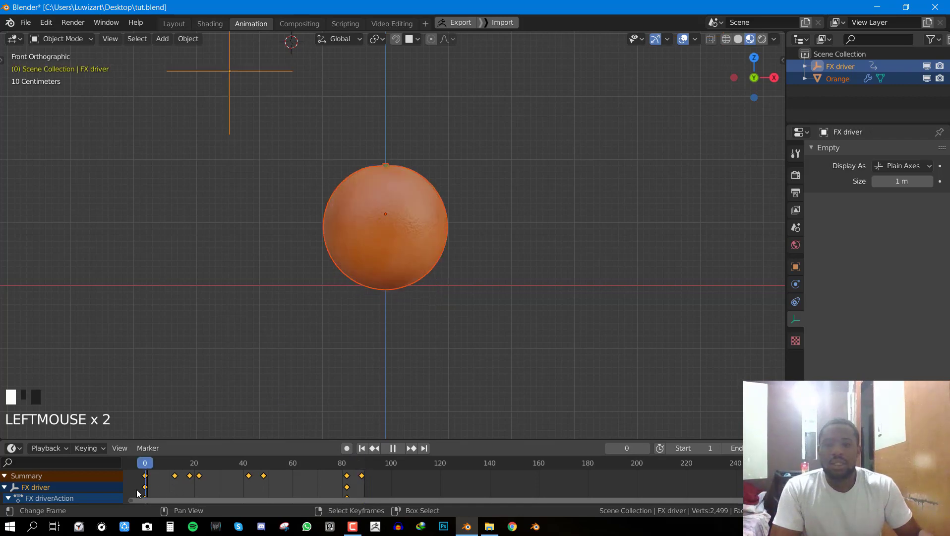
pyautogui.hotkey('shift', 'space')
pyautogui.hotkey('alt', 'a')
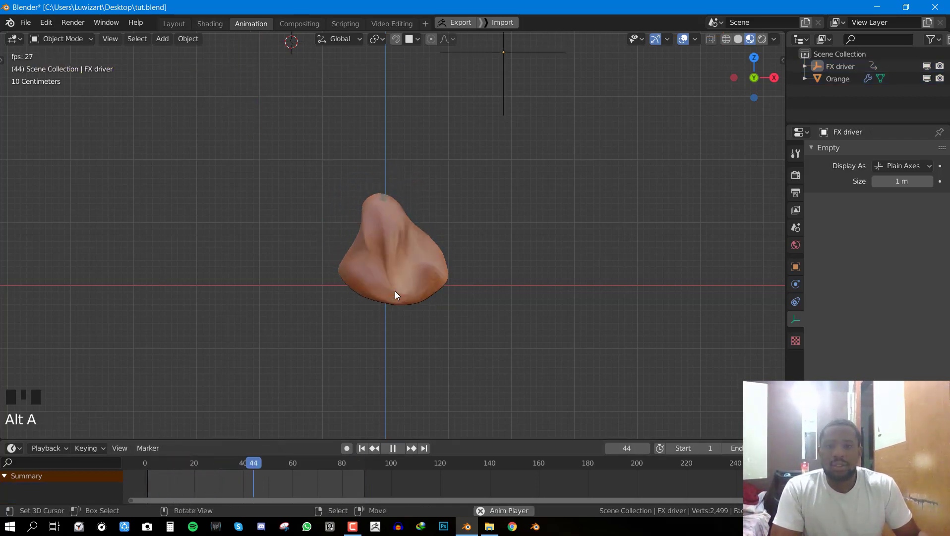
# - Change the animation's playback sync mode and check the playing orange up close from an angle
pyautogui.click(46, 448)
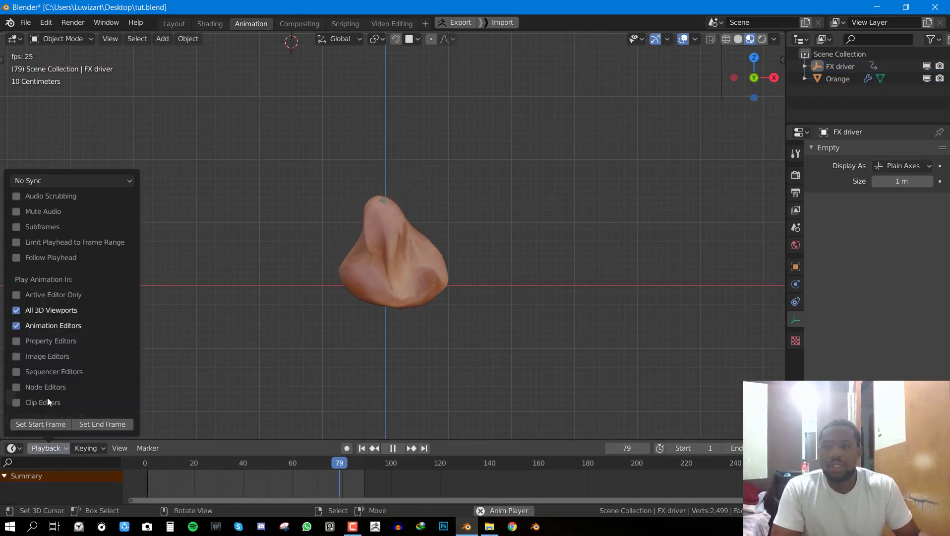
pyautogui.click(55, 182)
pyautogui.click(47, 218)
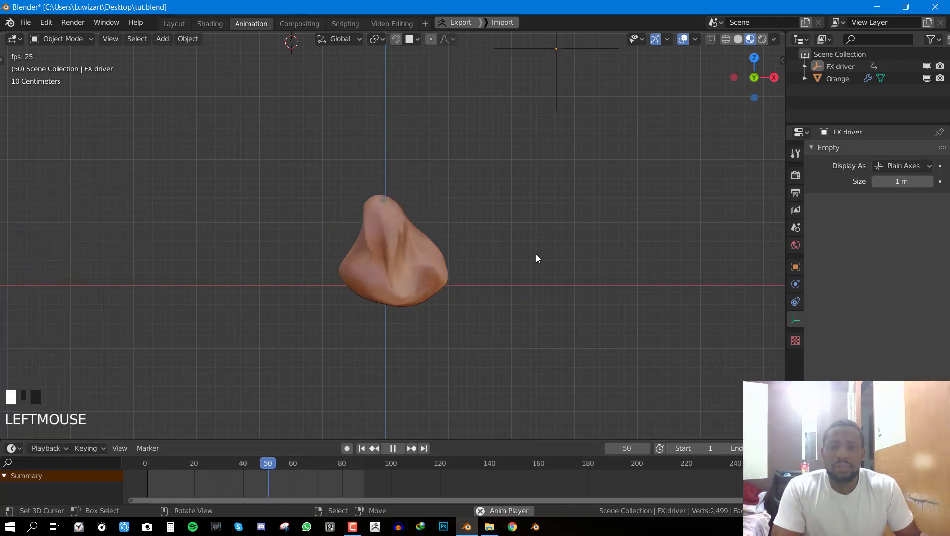
pyautogui.scroll(4, 506, 265)
pyautogui.moveTo(475, 275); pyautogui.dragTo(415, 283, button='middle')
pyautogui.moveTo(387, 357); pyautogui.dragTo(452, 312, button='middle')
pyautogui.hotkey('shift', 'space')
# - Set the orange's ov shape key value to 0.897 on frame 88 and replace its keyframe there
pyautogui.rightClick(431, 262)
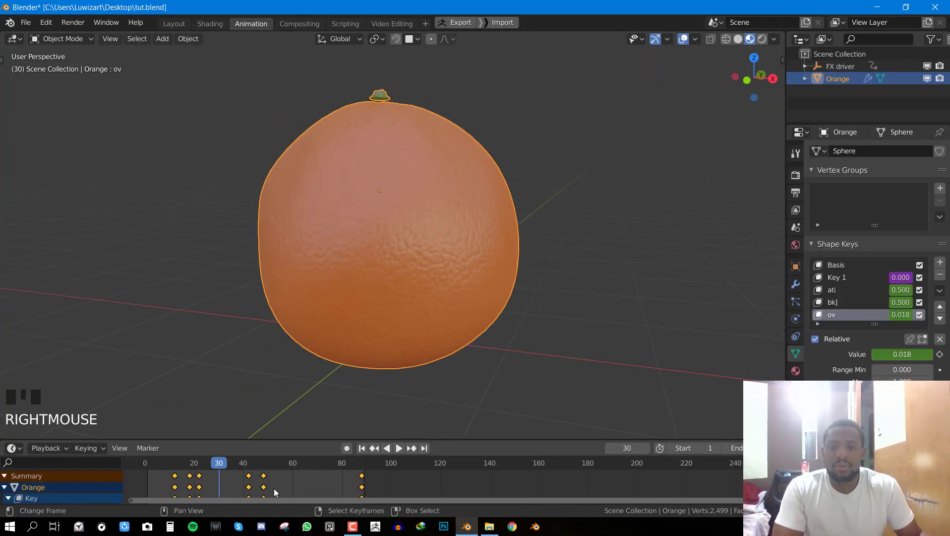
pyautogui.click(364, 485)
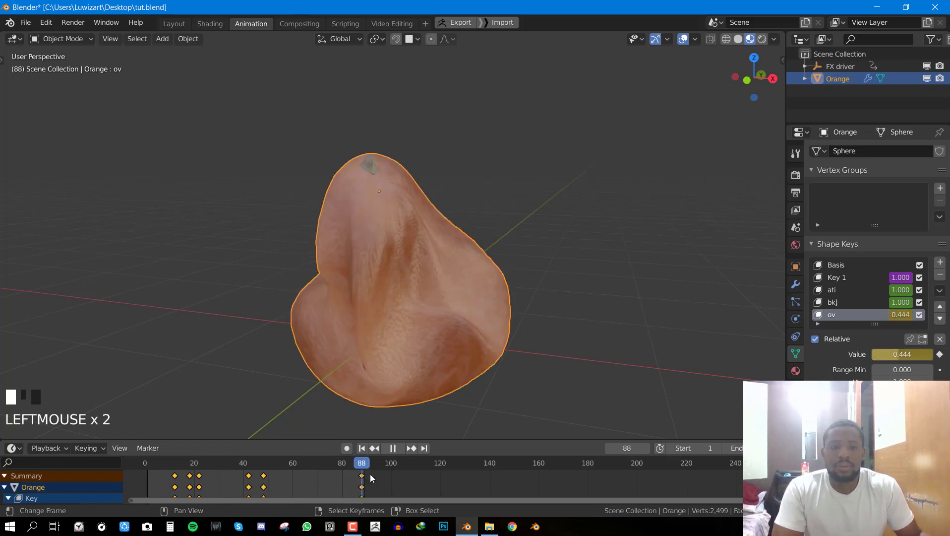
pyautogui.moveTo(899, 354); pyautogui.dragTo(924, 358)
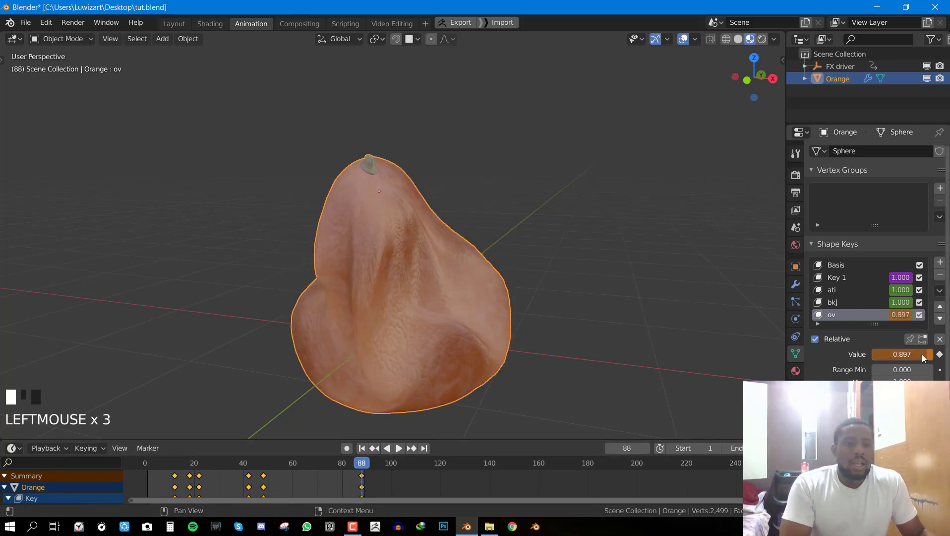
pyautogui.press('i')
# - Play the updated animation from the front view with everything deselected, and save the file
pyautogui.click(244, 477)
pyautogui.hotkey('shift', 'space')
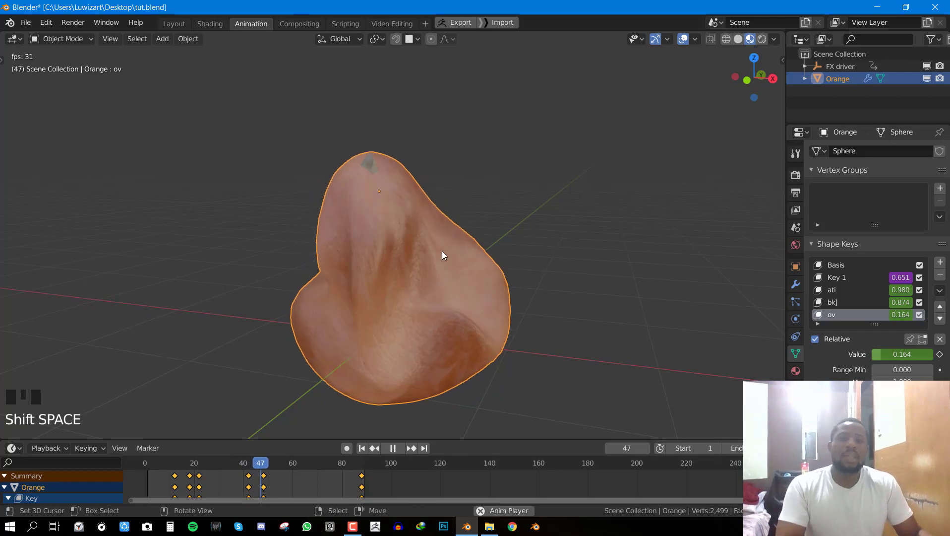
pyautogui.press('KP_1')
pyautogui.scroll(-4, 458, 261)
pyautogui.hotkey('alt', 'a')
pyautogui.hotkey('ctrl', 's')
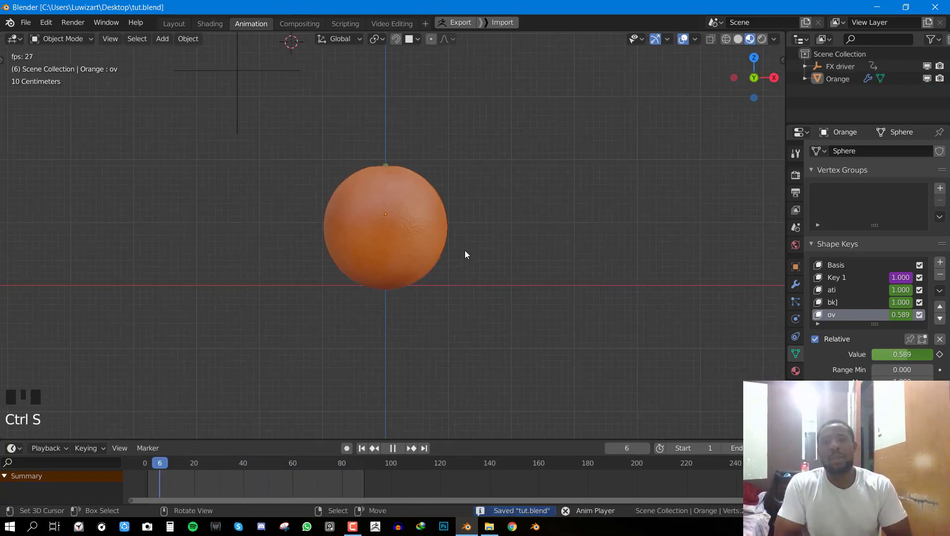